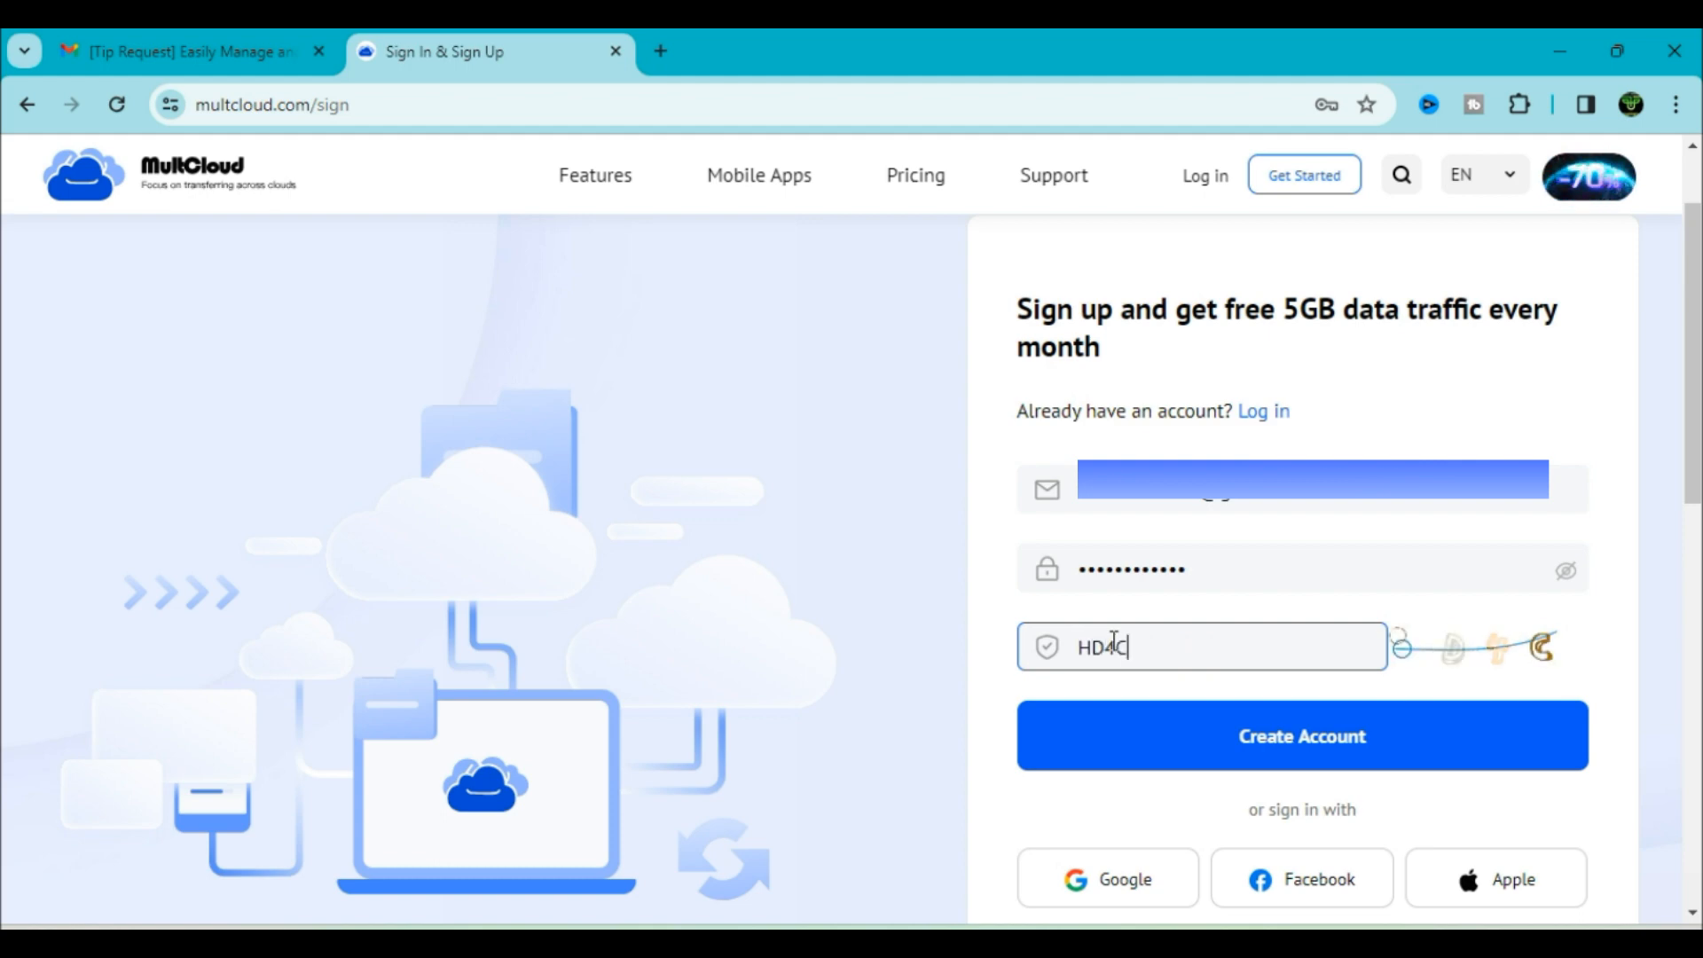
Submit the sign-up form to create the MultCloud account and save its password in Chrome
{"action": "left_click", "coordinate": [1229, 757]}
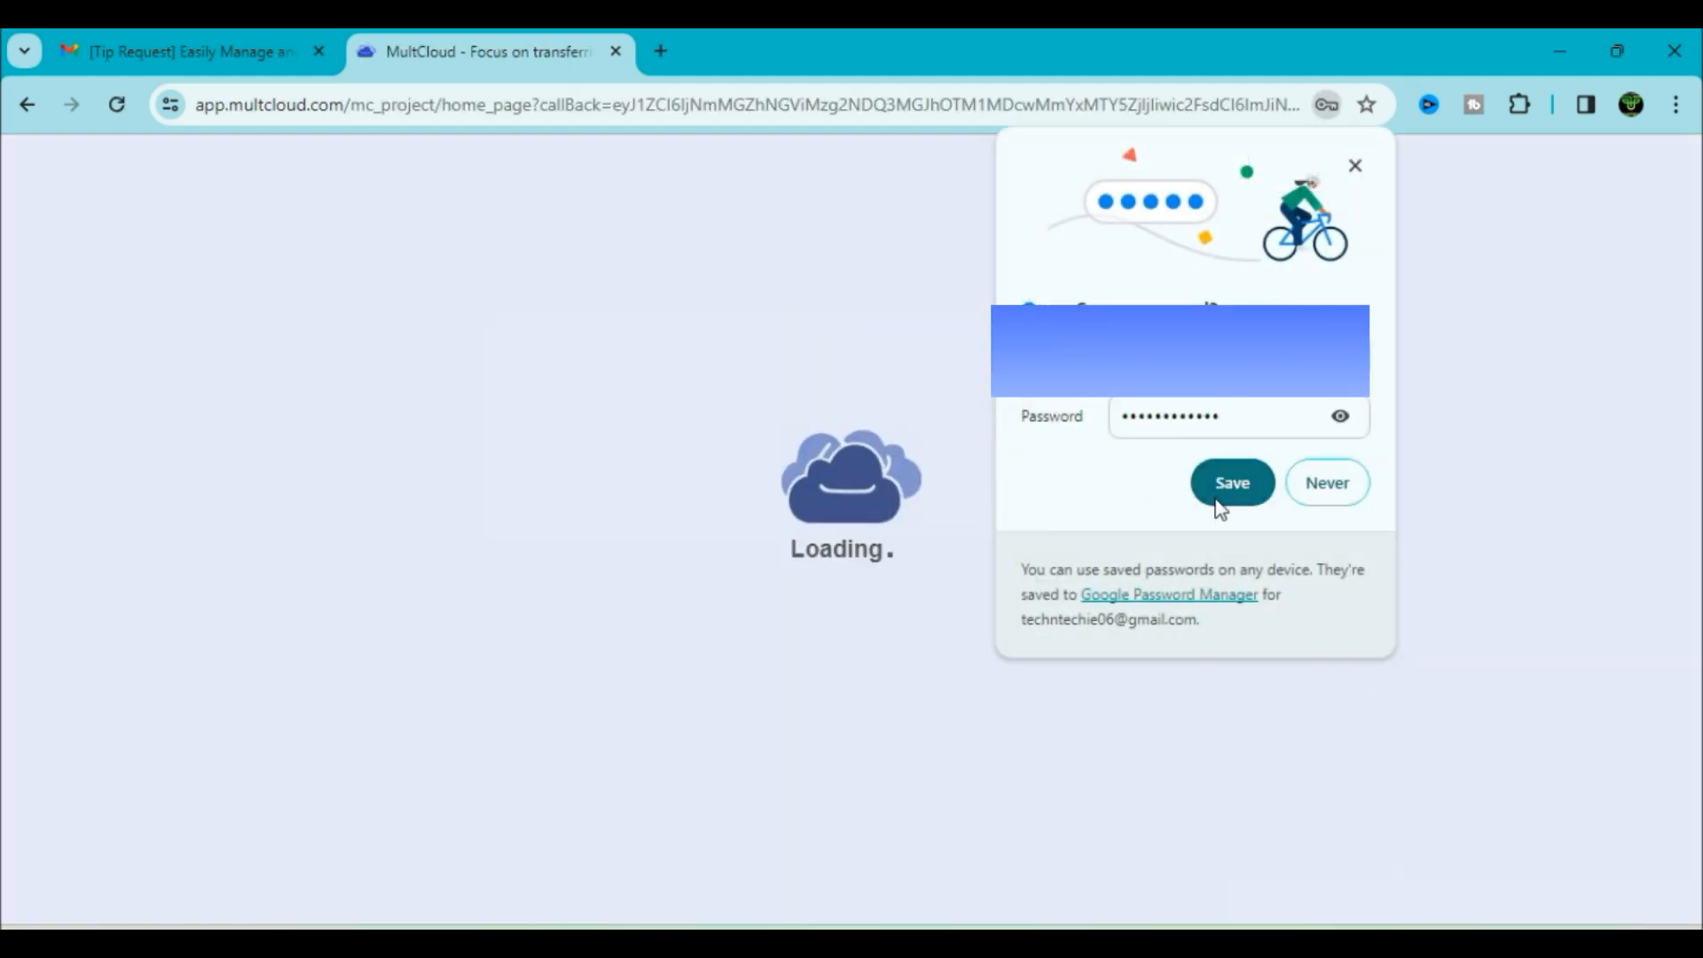
{"action": "left_click", "coordinate": [1230, 483]}
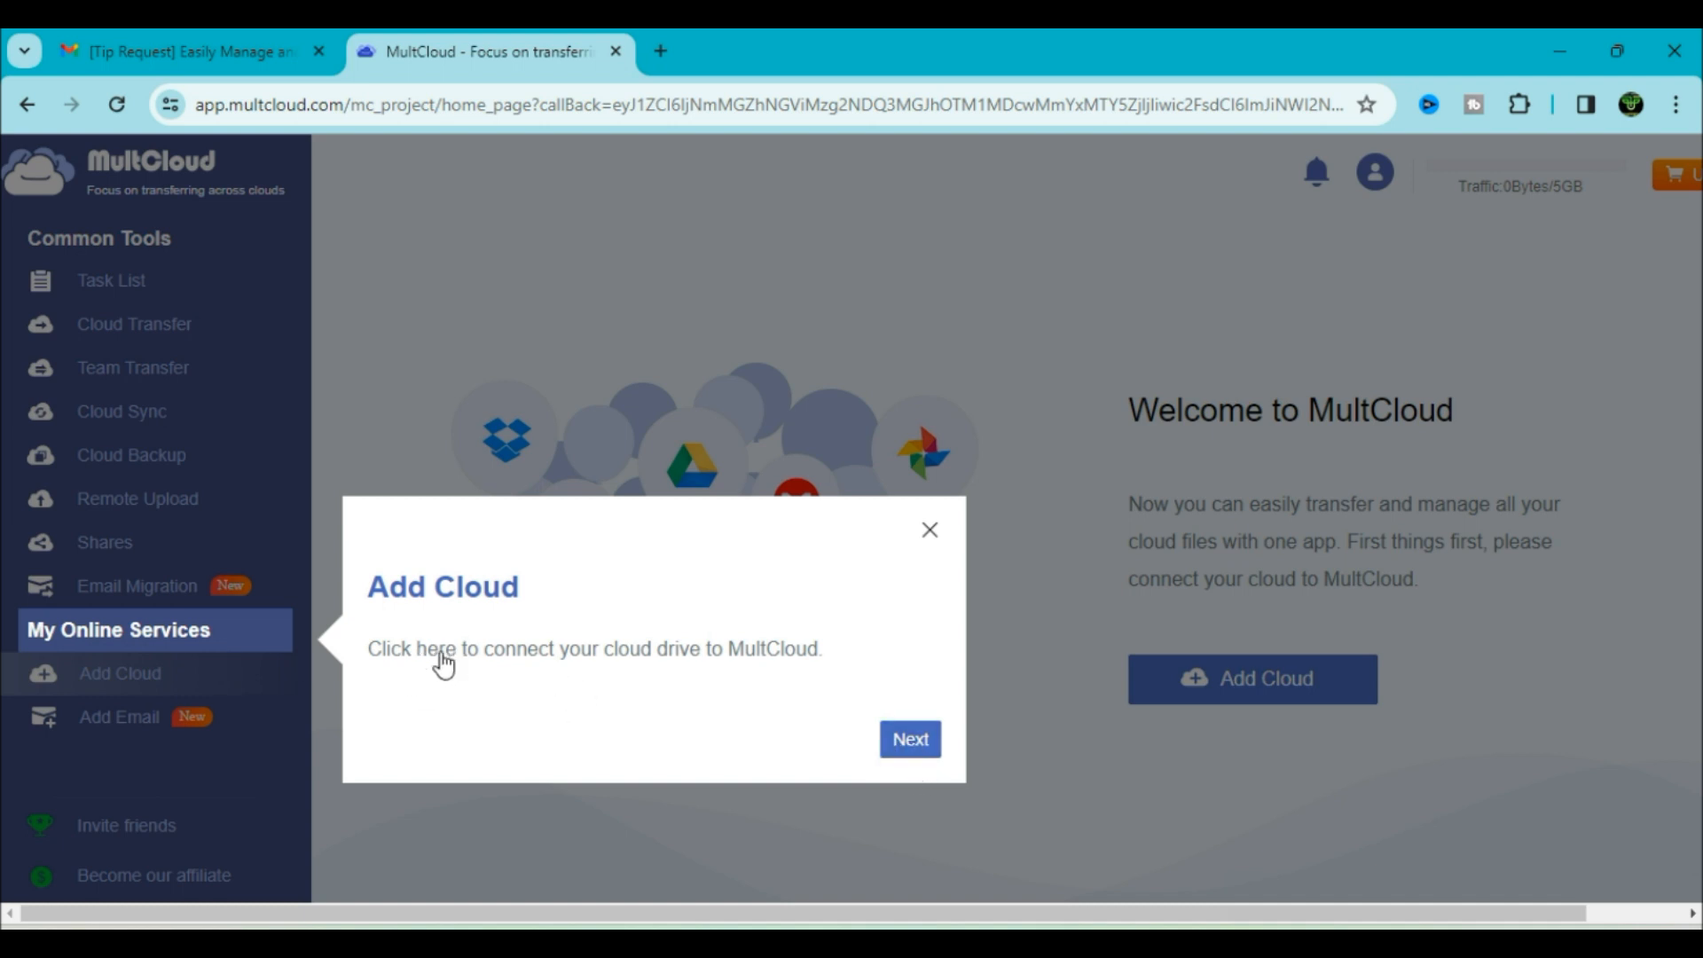
Step through the Add Cloud and Create Task tour tips, then highlight the 49.99 Unlimited Data / Year offer
{"action": "left_click", "coordinate": [903, 752]}
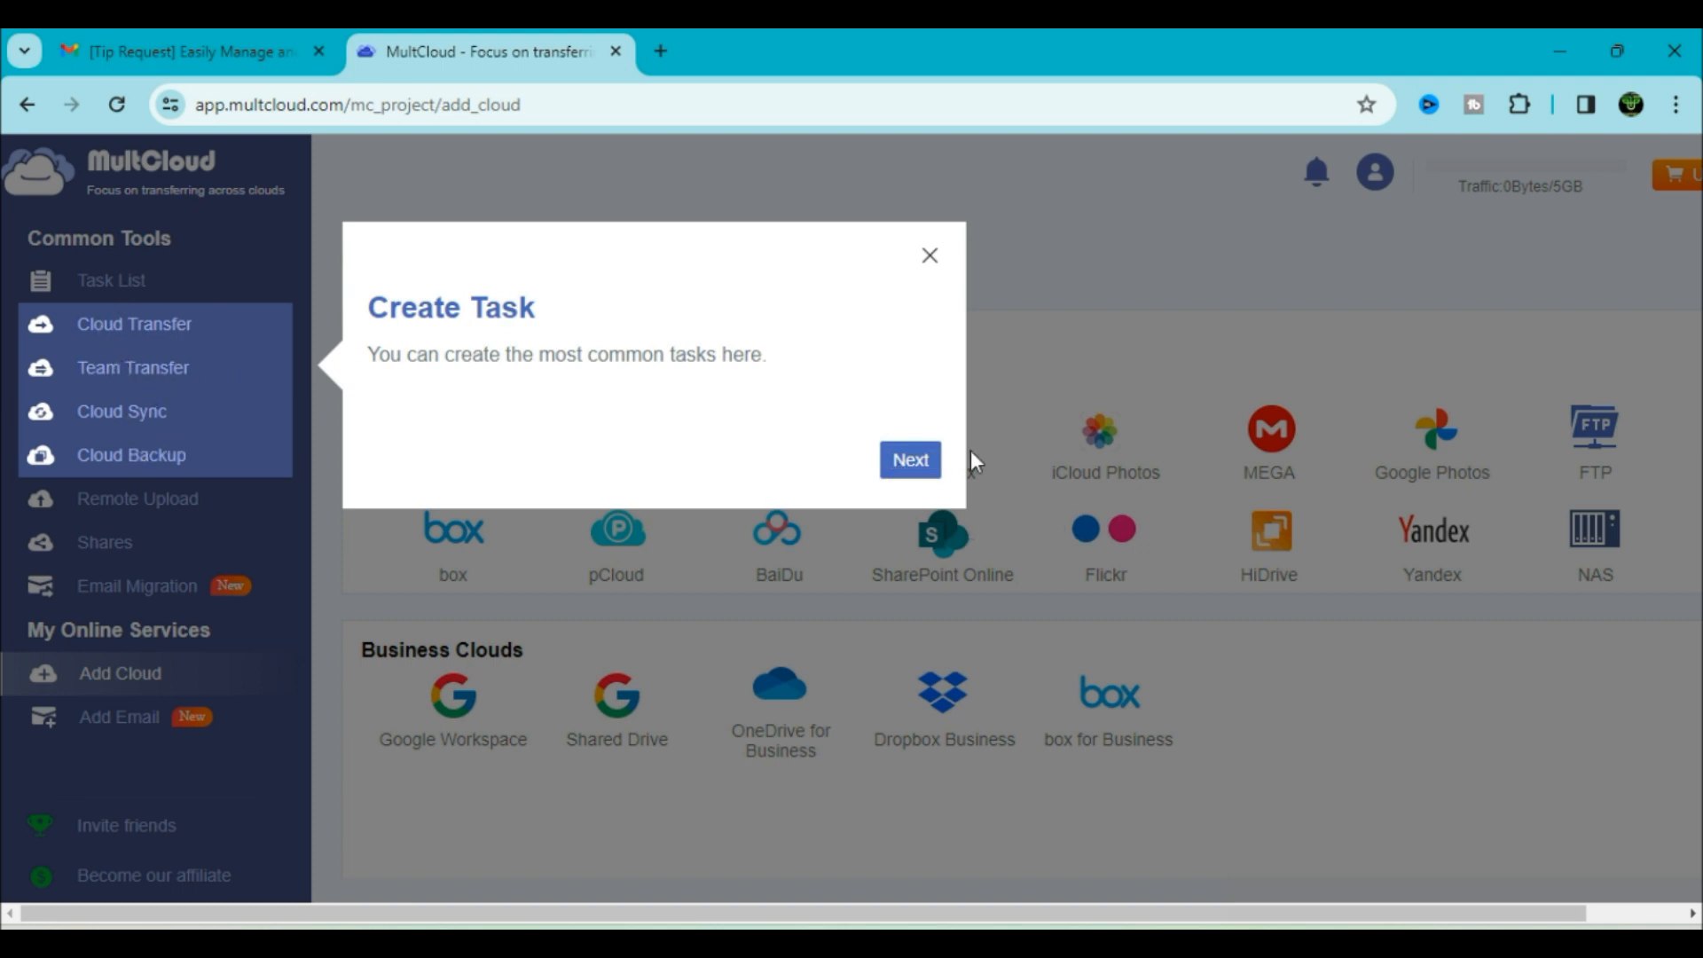
{"action": "left_click", "coordinate": [911, 461]}
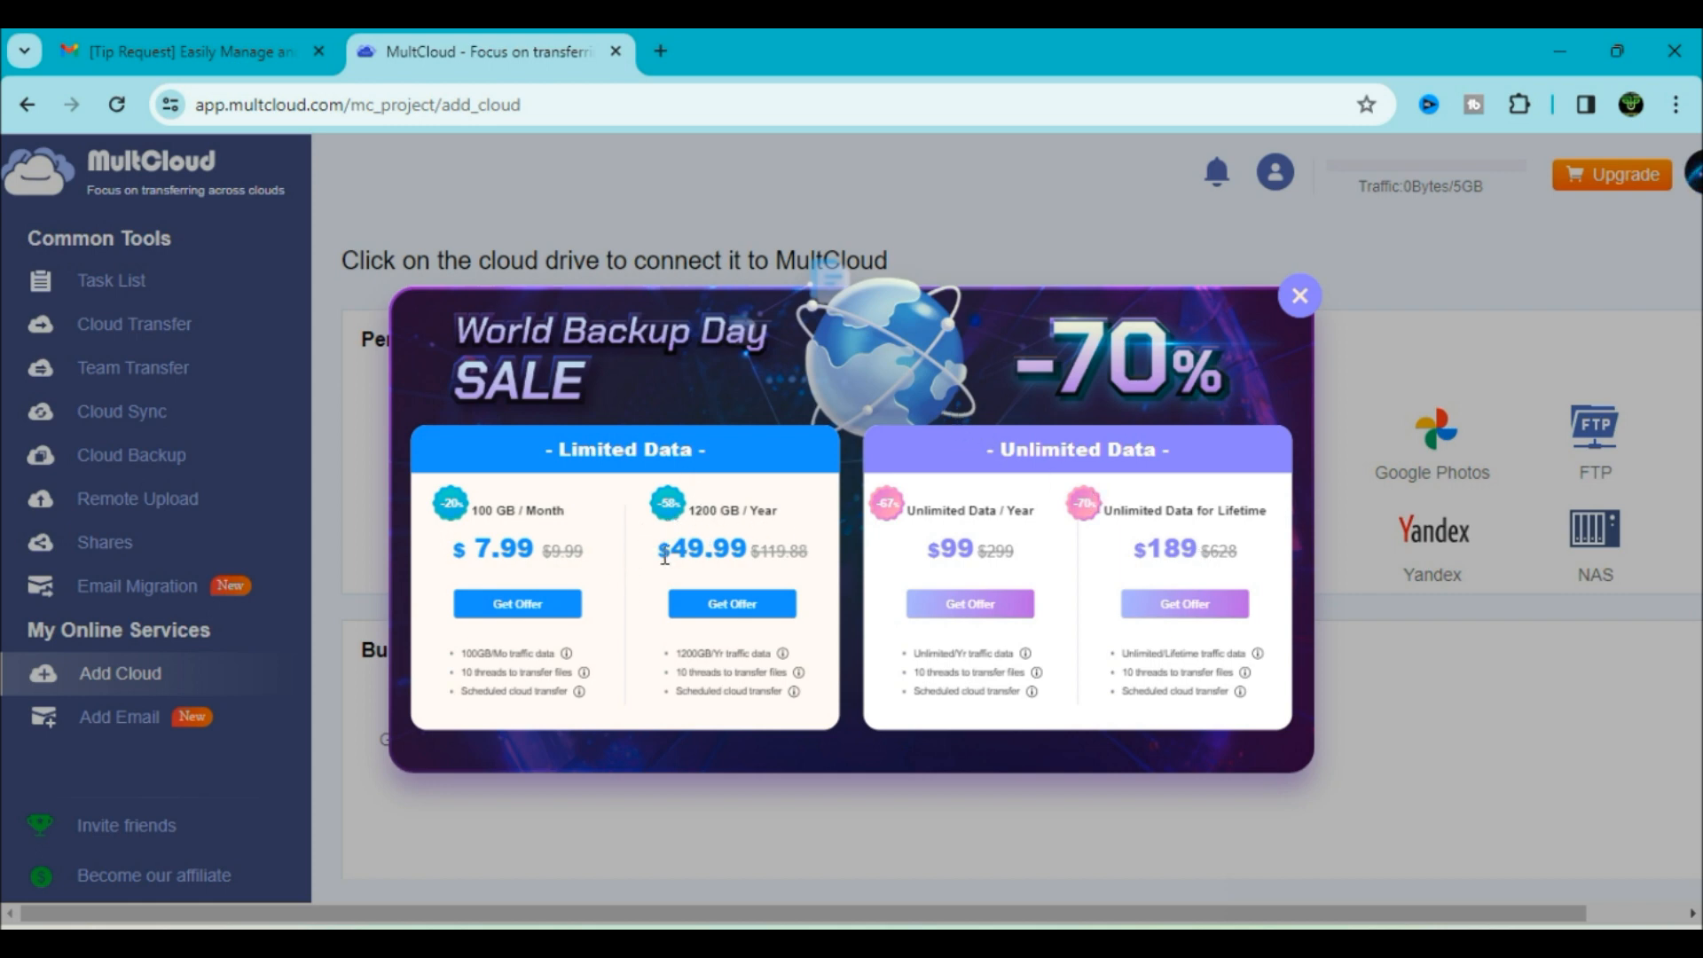
{"action": "left_click_drag", "start_coordinate": [675, 550], "coordinate": [748, 553]}
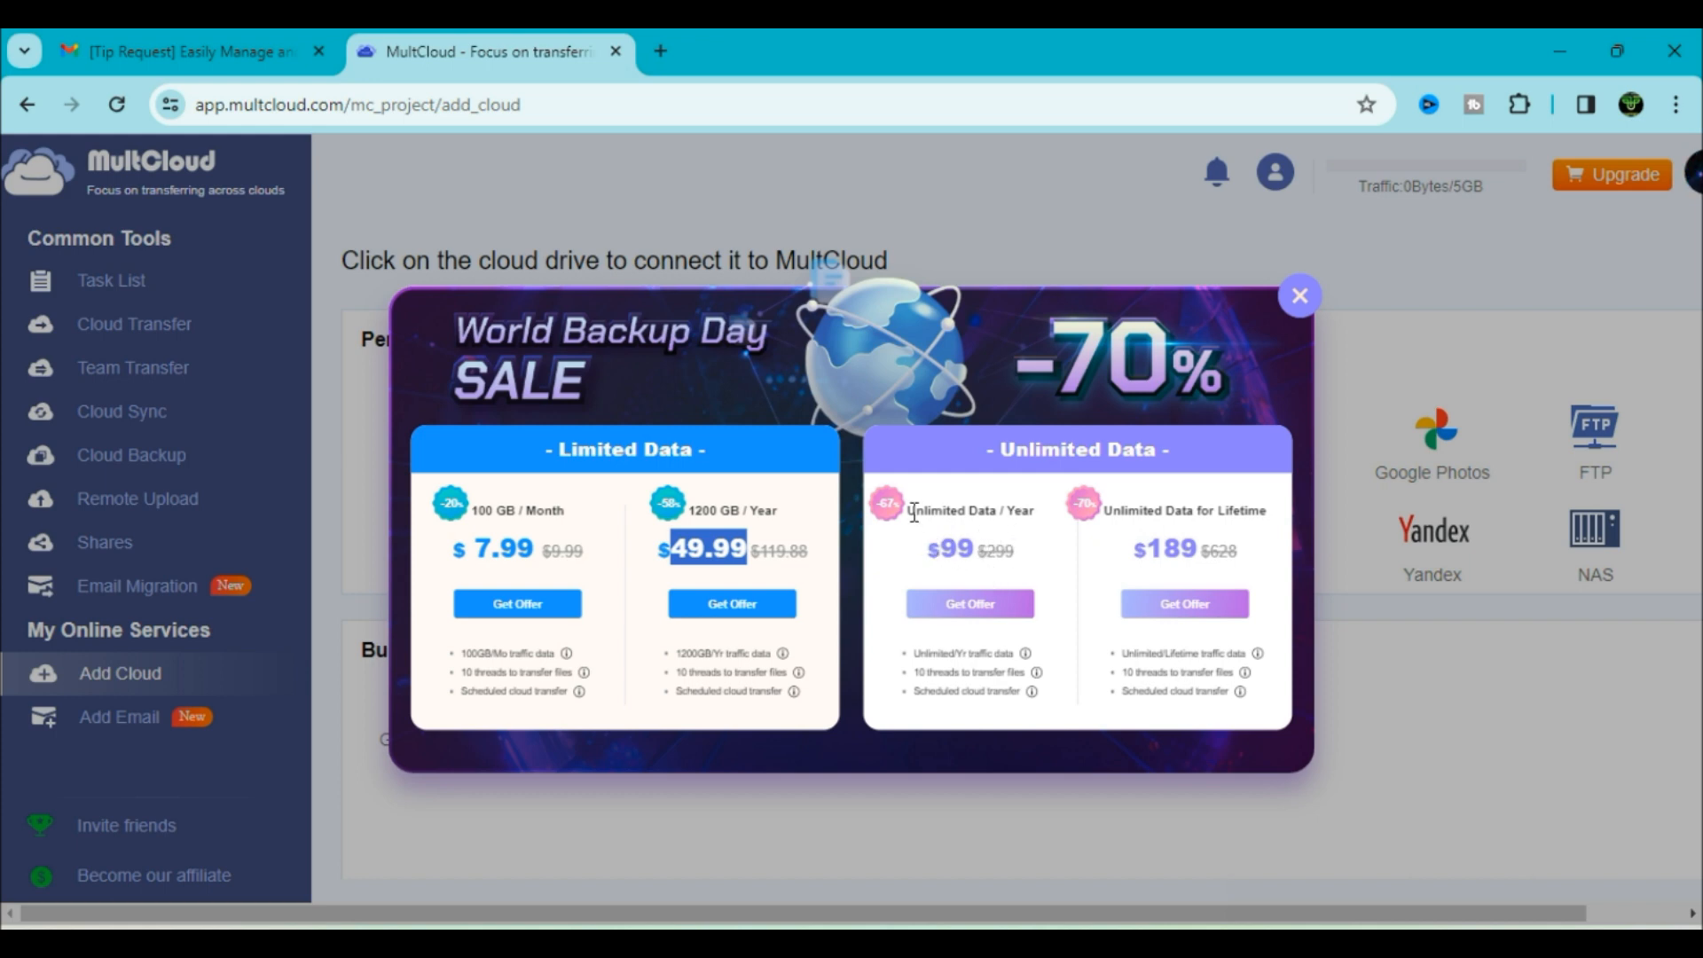
{"action": "left_click_drag", "start_coordinate": [909, 512], "coordinate": [1045, 519]}
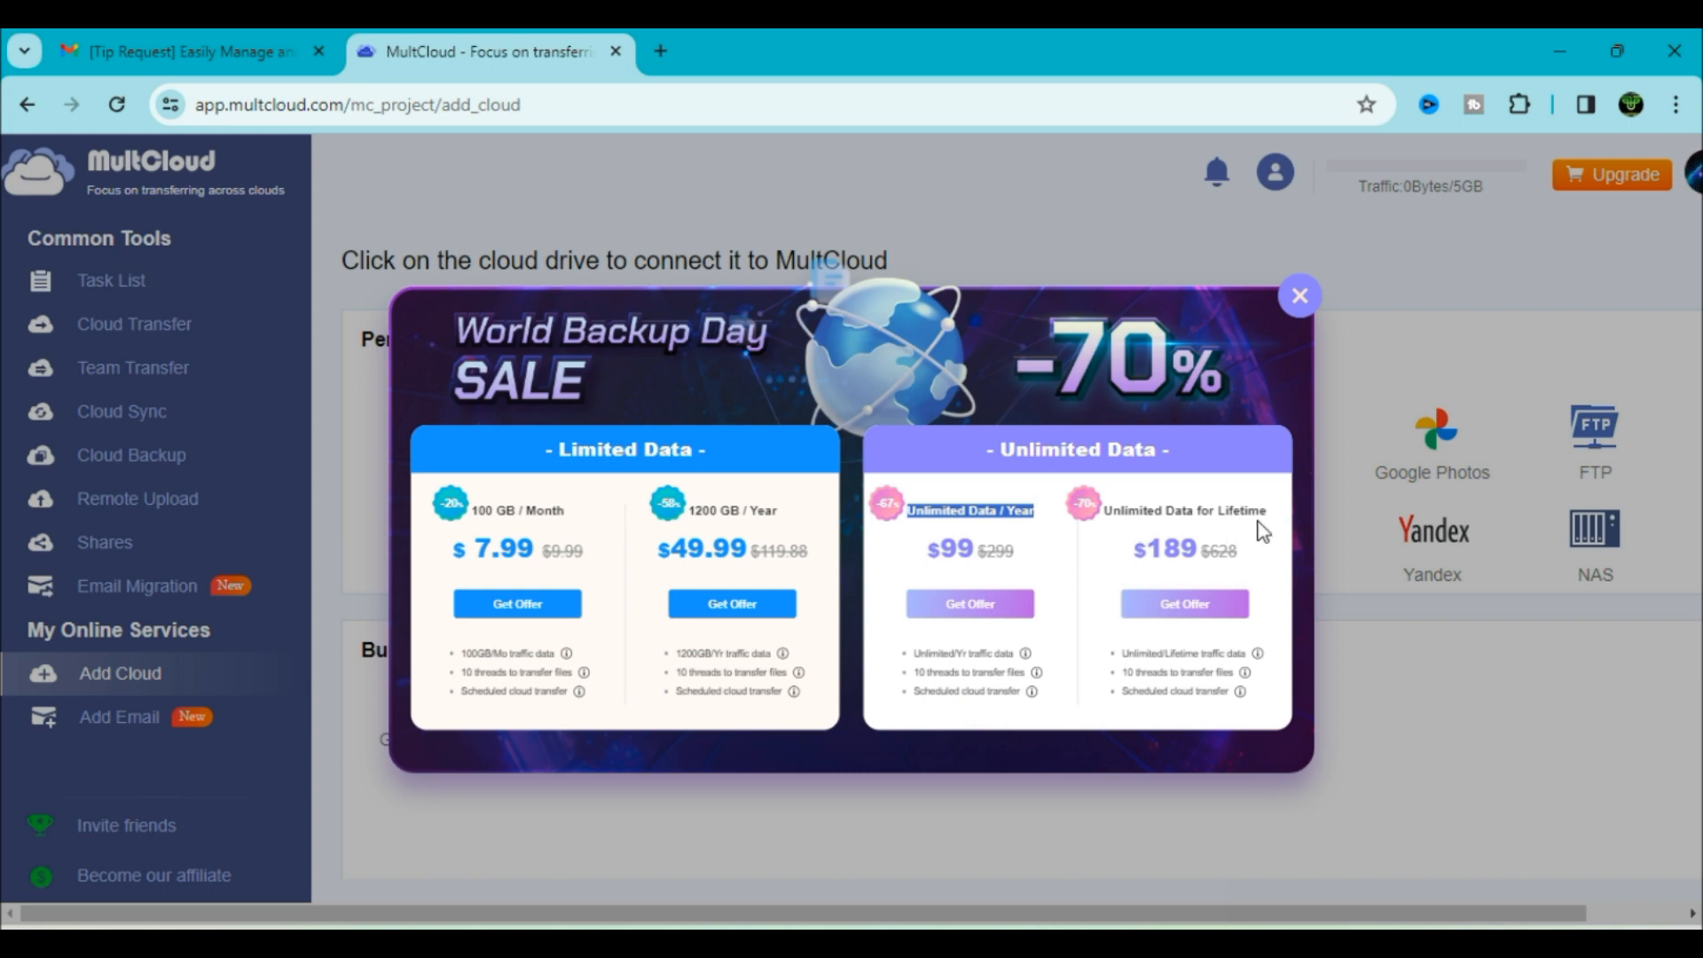
Scroll through the Personal Clouds list of supported drives
{"action": "scroll", "coordinate": [911, 448], "scroll_direction": "down", "scroll_amount": 1}
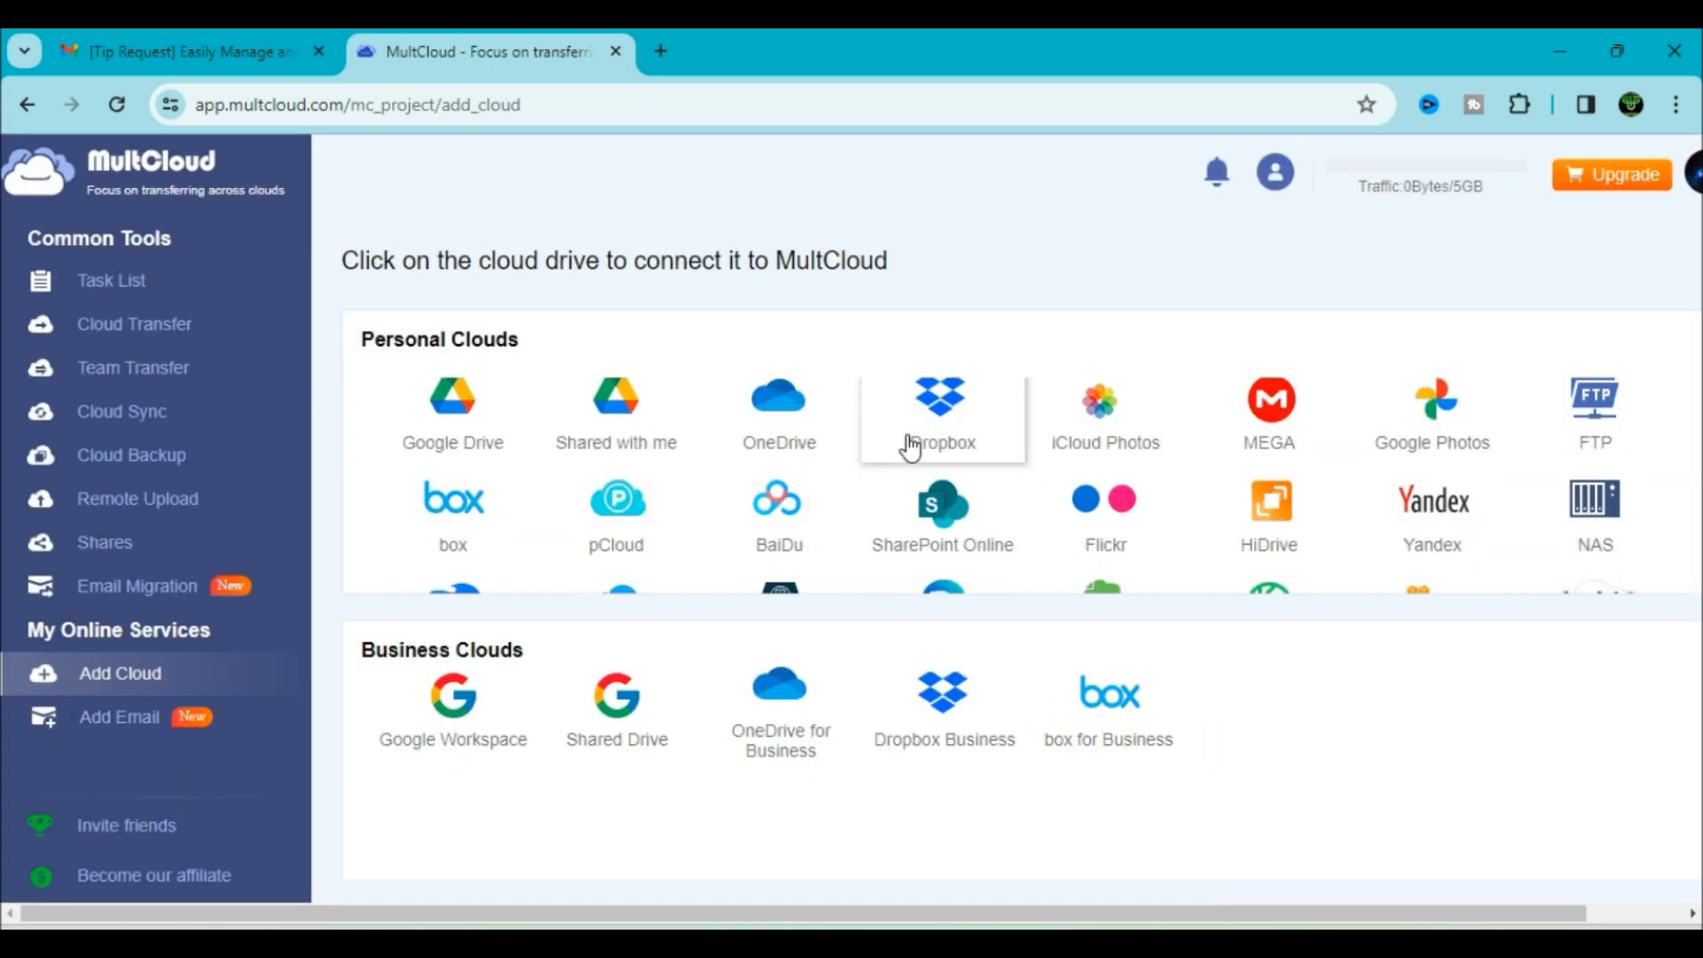
{"action": "scroll", "coordinate": [910, 449], "scroll_direction": "up", "scroll_amount": 1}
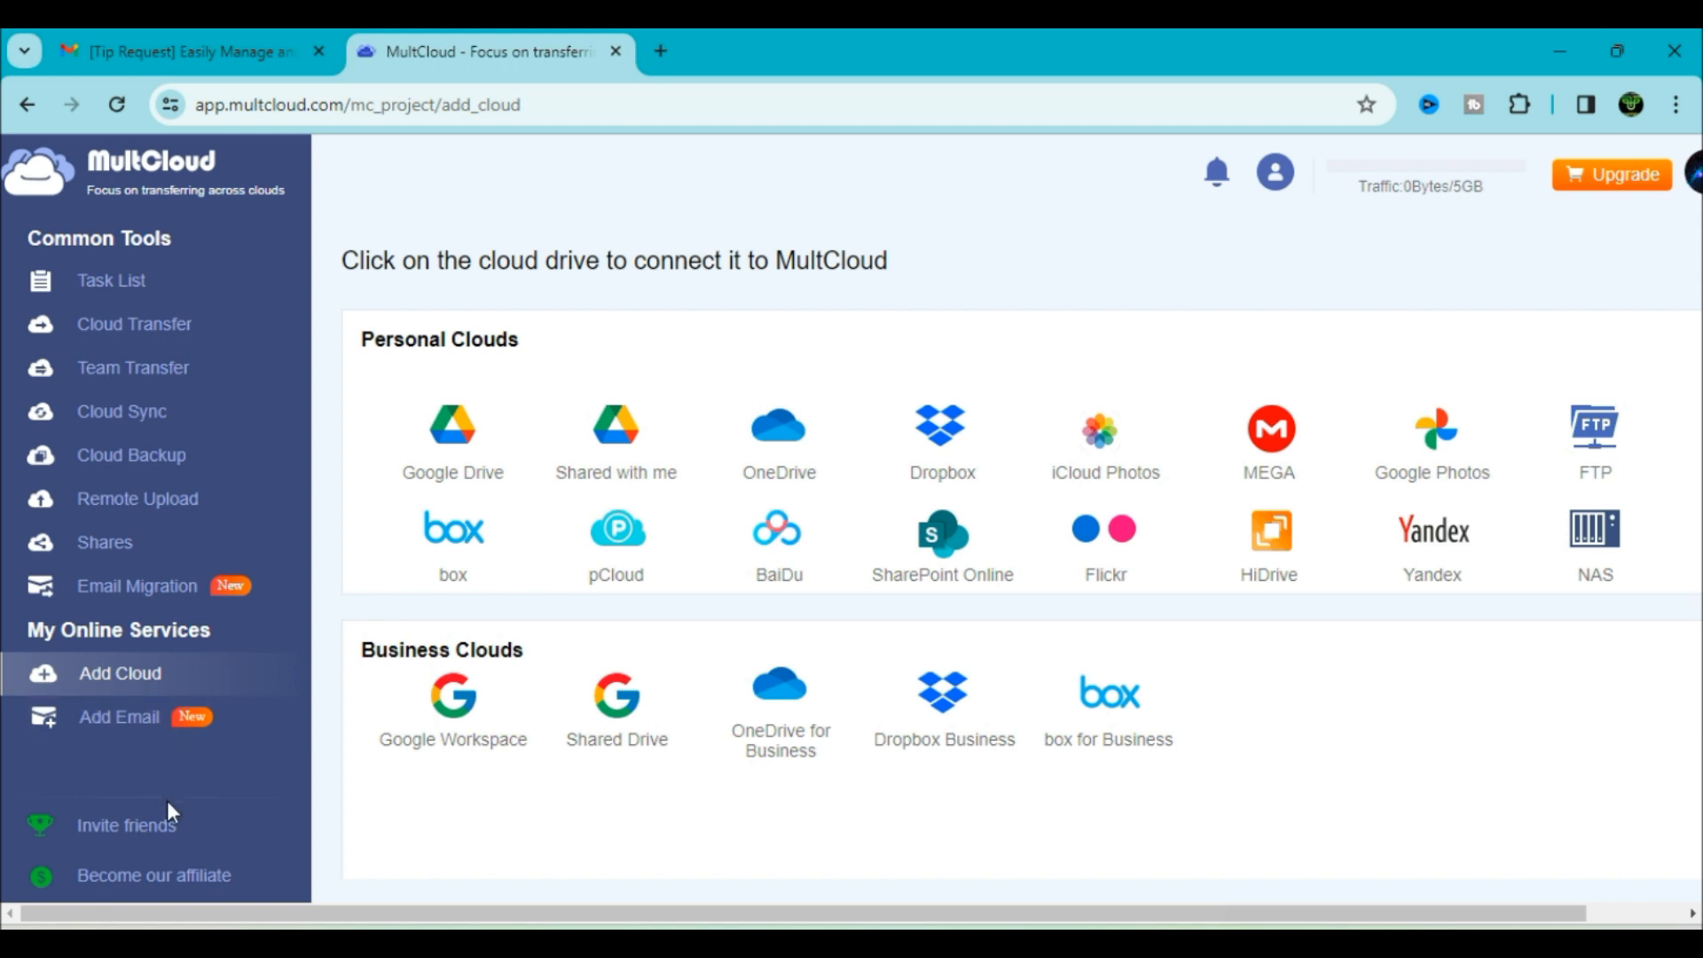
{"action": "scroll", "coordinate": [533, 532], "scroll_direction": "down", "scroll_amount": 1}
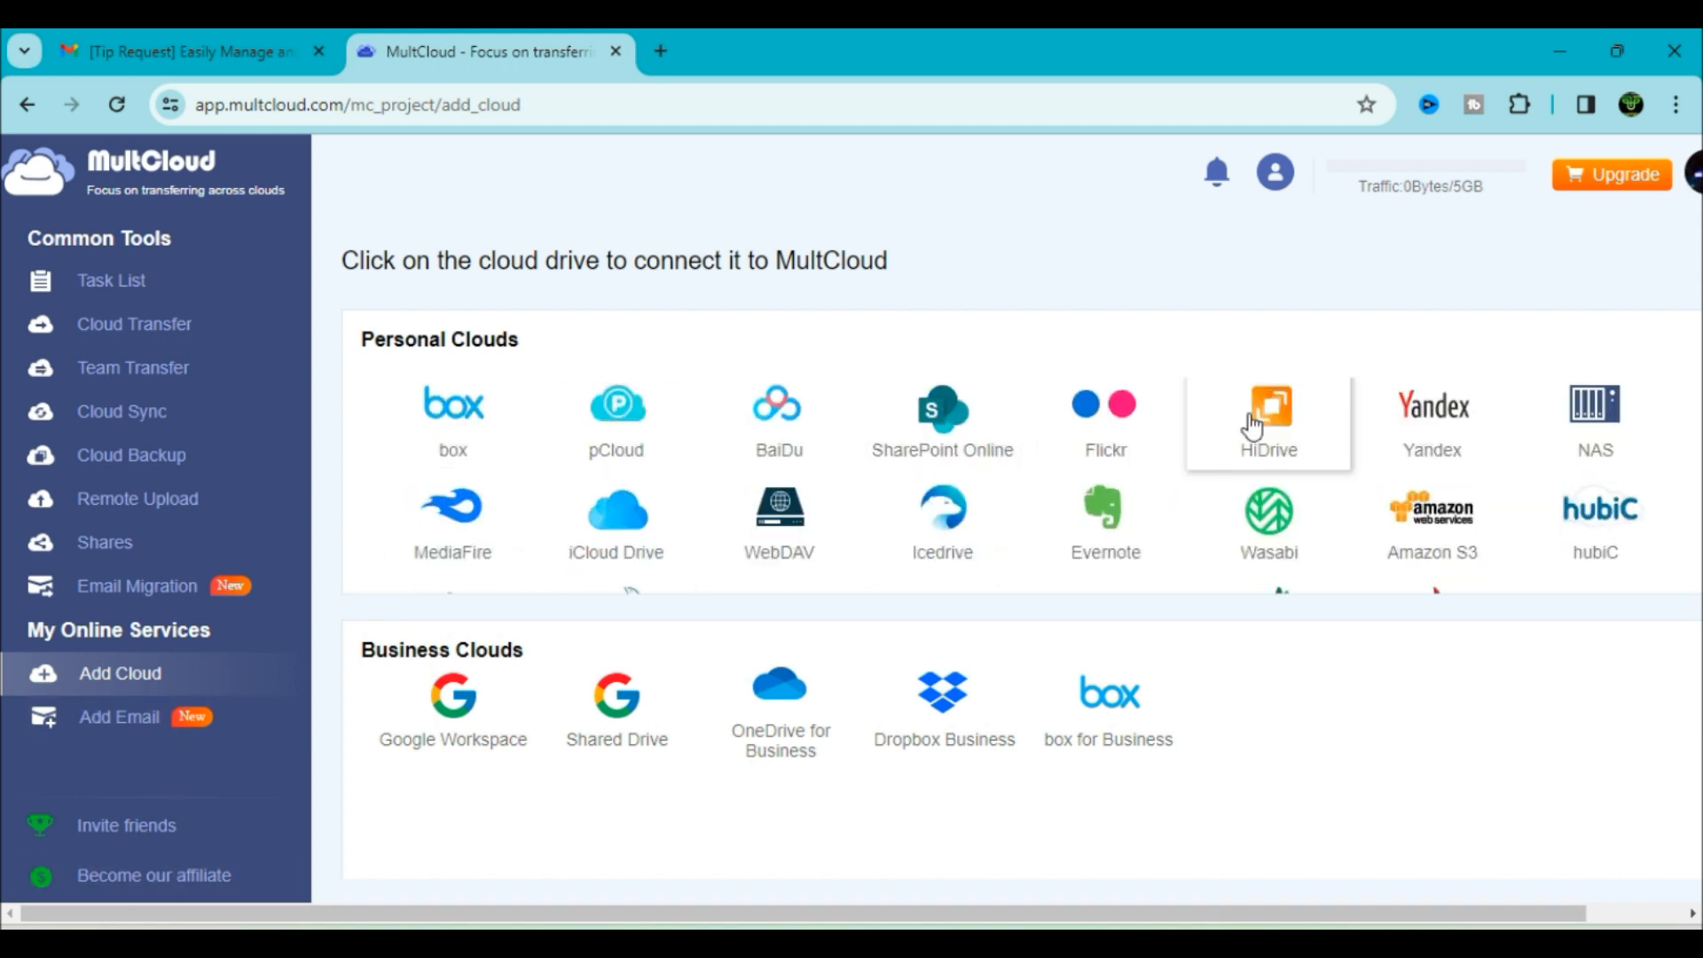
{"action": "scroll", "coordinate": [1442, 555], "scroll_direction": "down", "scroll_amount": 1}
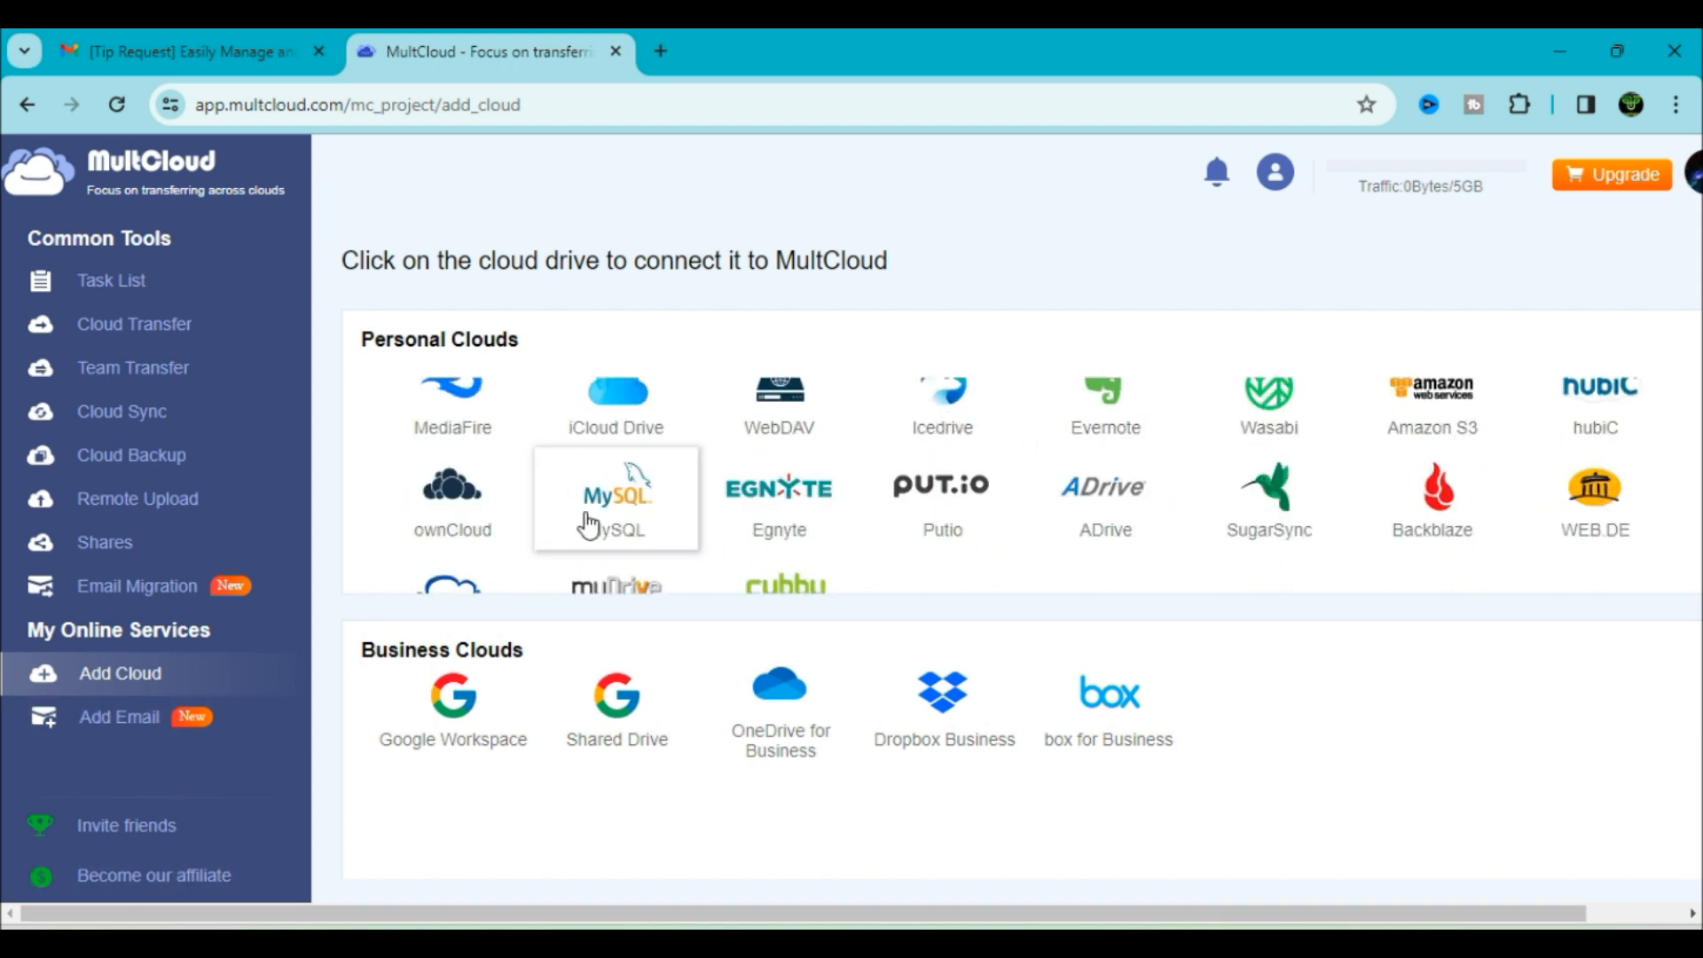
{"action": "scroll", "coordinate": [975, 546], "scroll_direction": "down", "scroll_amount": 1}
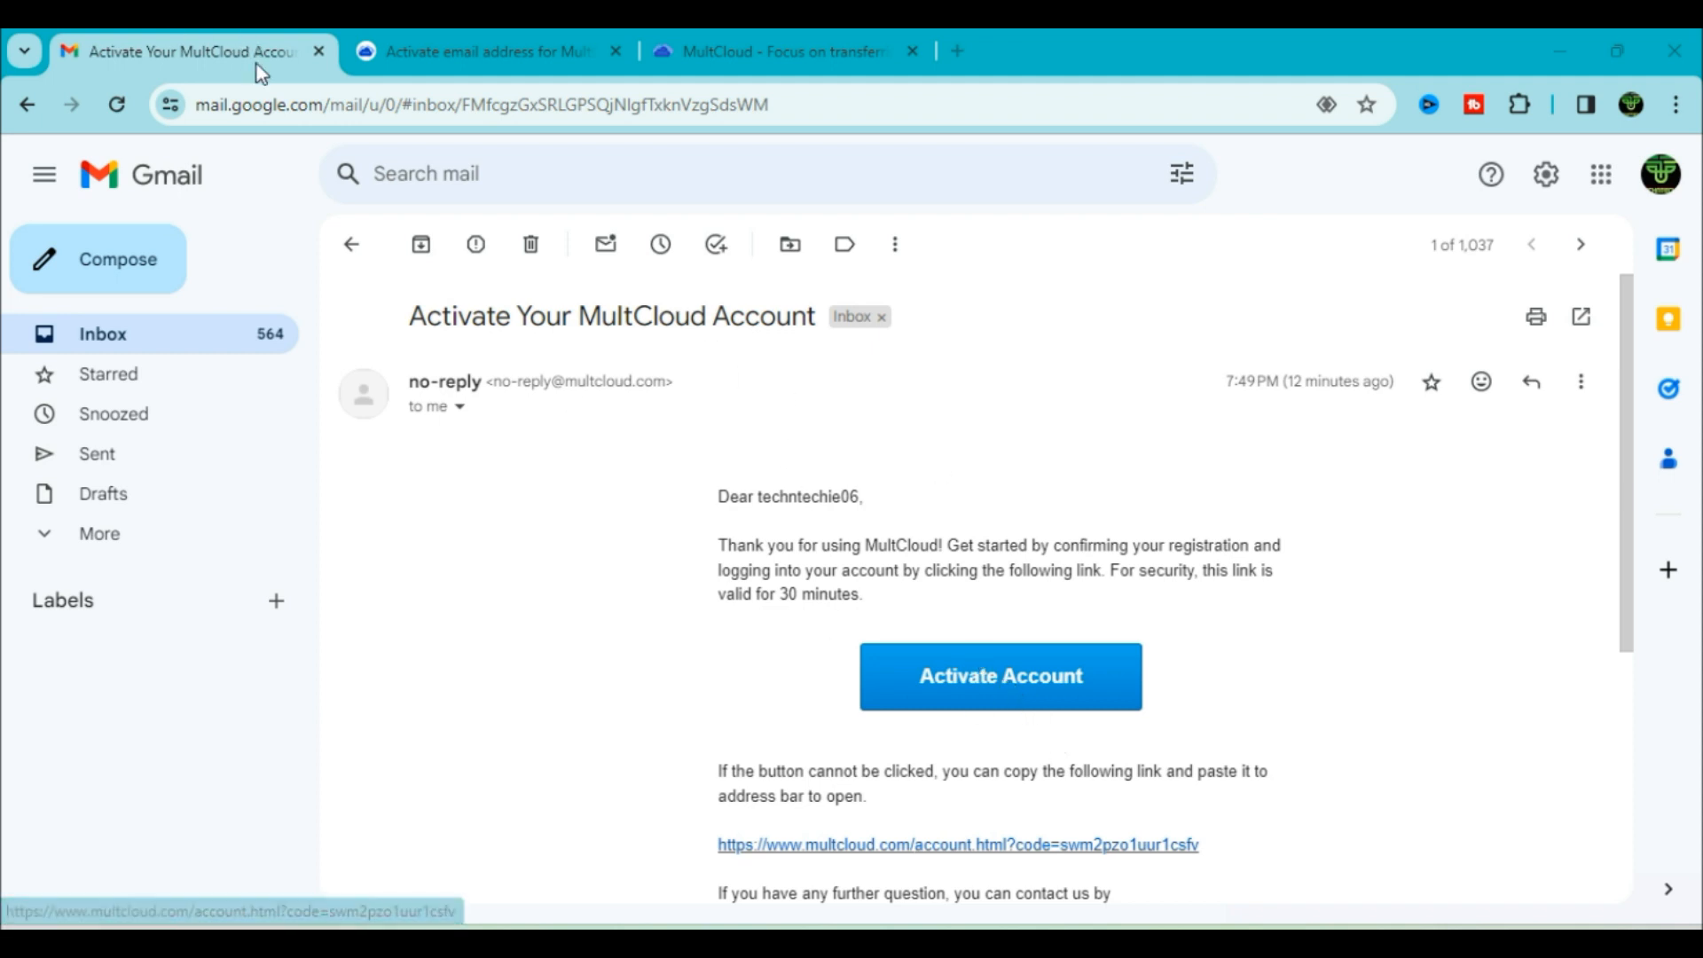
Switch to the activation result tab and highlight the Activation Succeeded heading
{"action": "left_click", "coordinate": [449, 60]}
{"action": "left_click_drag", "start_coordinate": [615, 484], "coordinate": [1145, 514]}
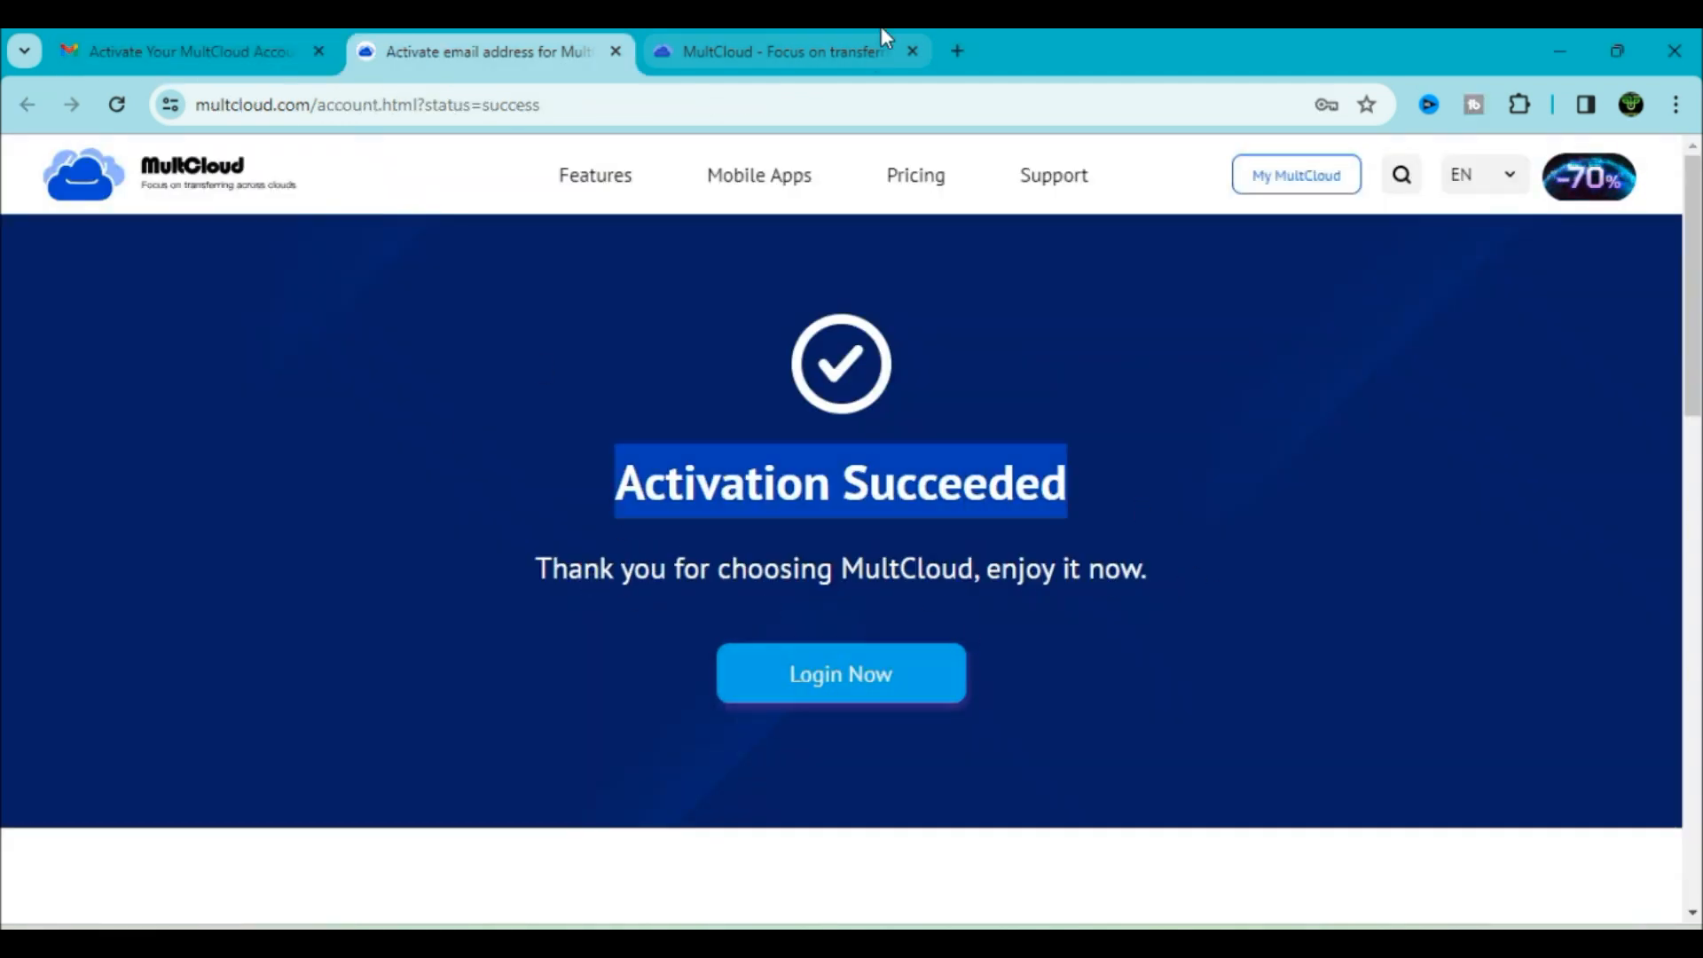
Log in to the activated account and close the extra MultCloud tab
{"action": "left_click", "coordinate": [843, 685]}
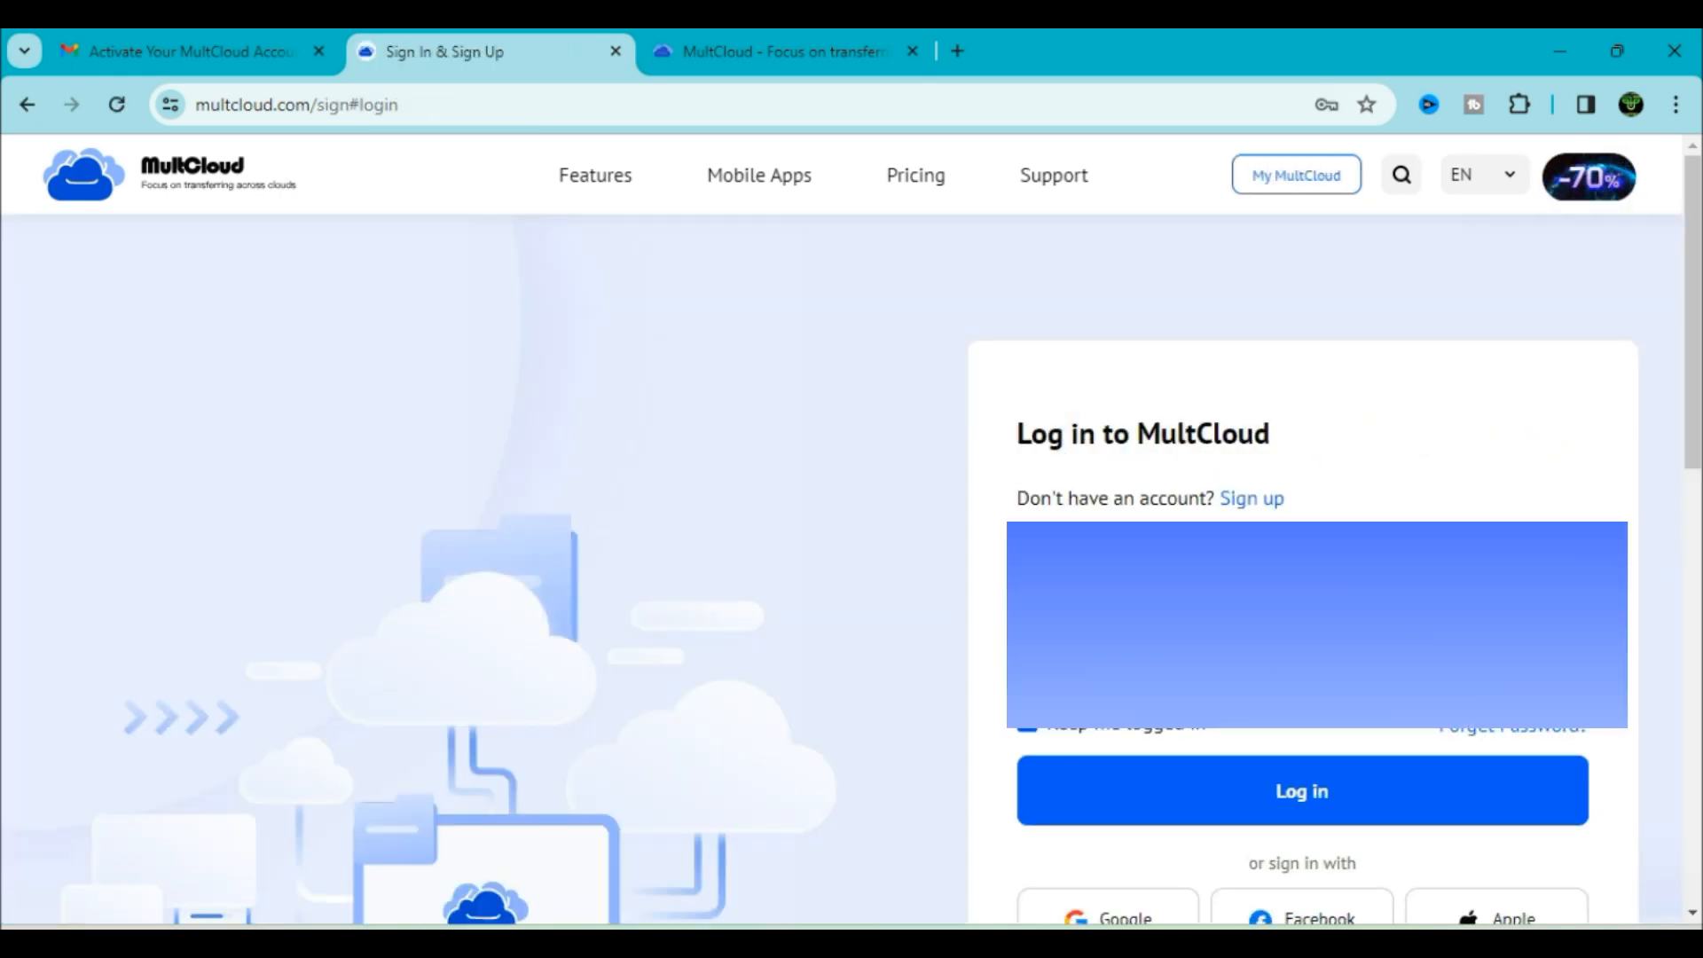
{"action": "left_click", "coordinate": [1333, 782]}
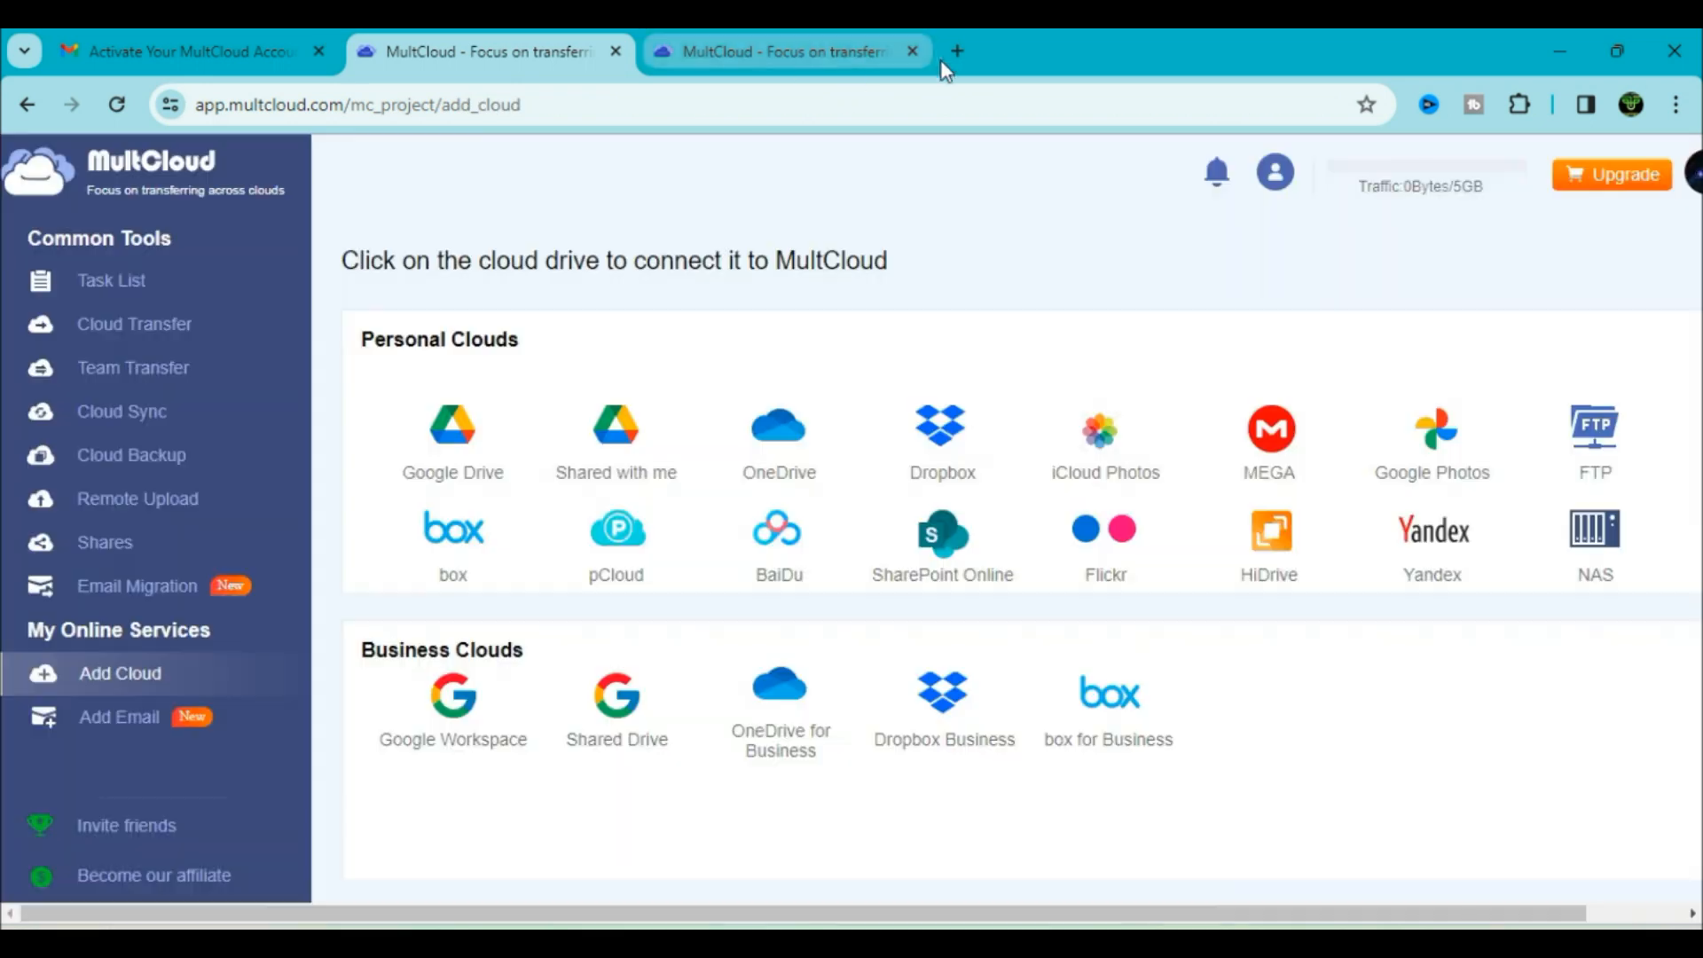
{"action": "left_click", "coordinate": [914, 51]}
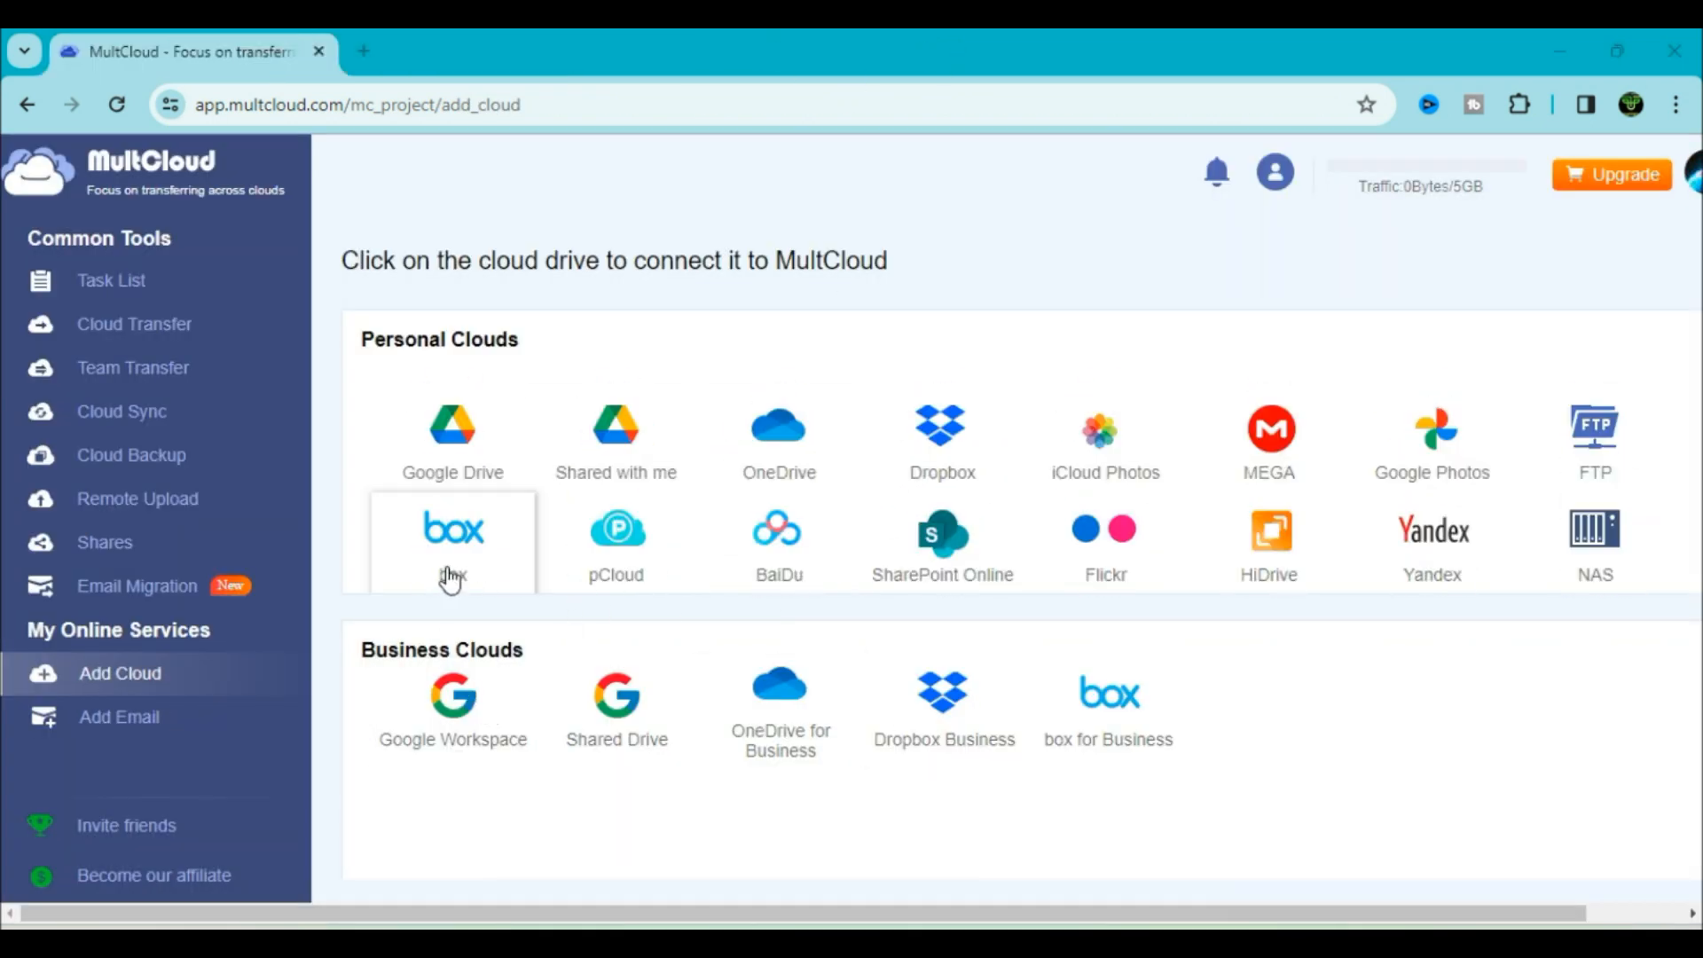
Start connecting Google Drive and sign in with a different Google account's email and password
{"action": "left_click", "coordinate": [460, 428]}
{"action": "left_click", "coordinate": [839, 748]}
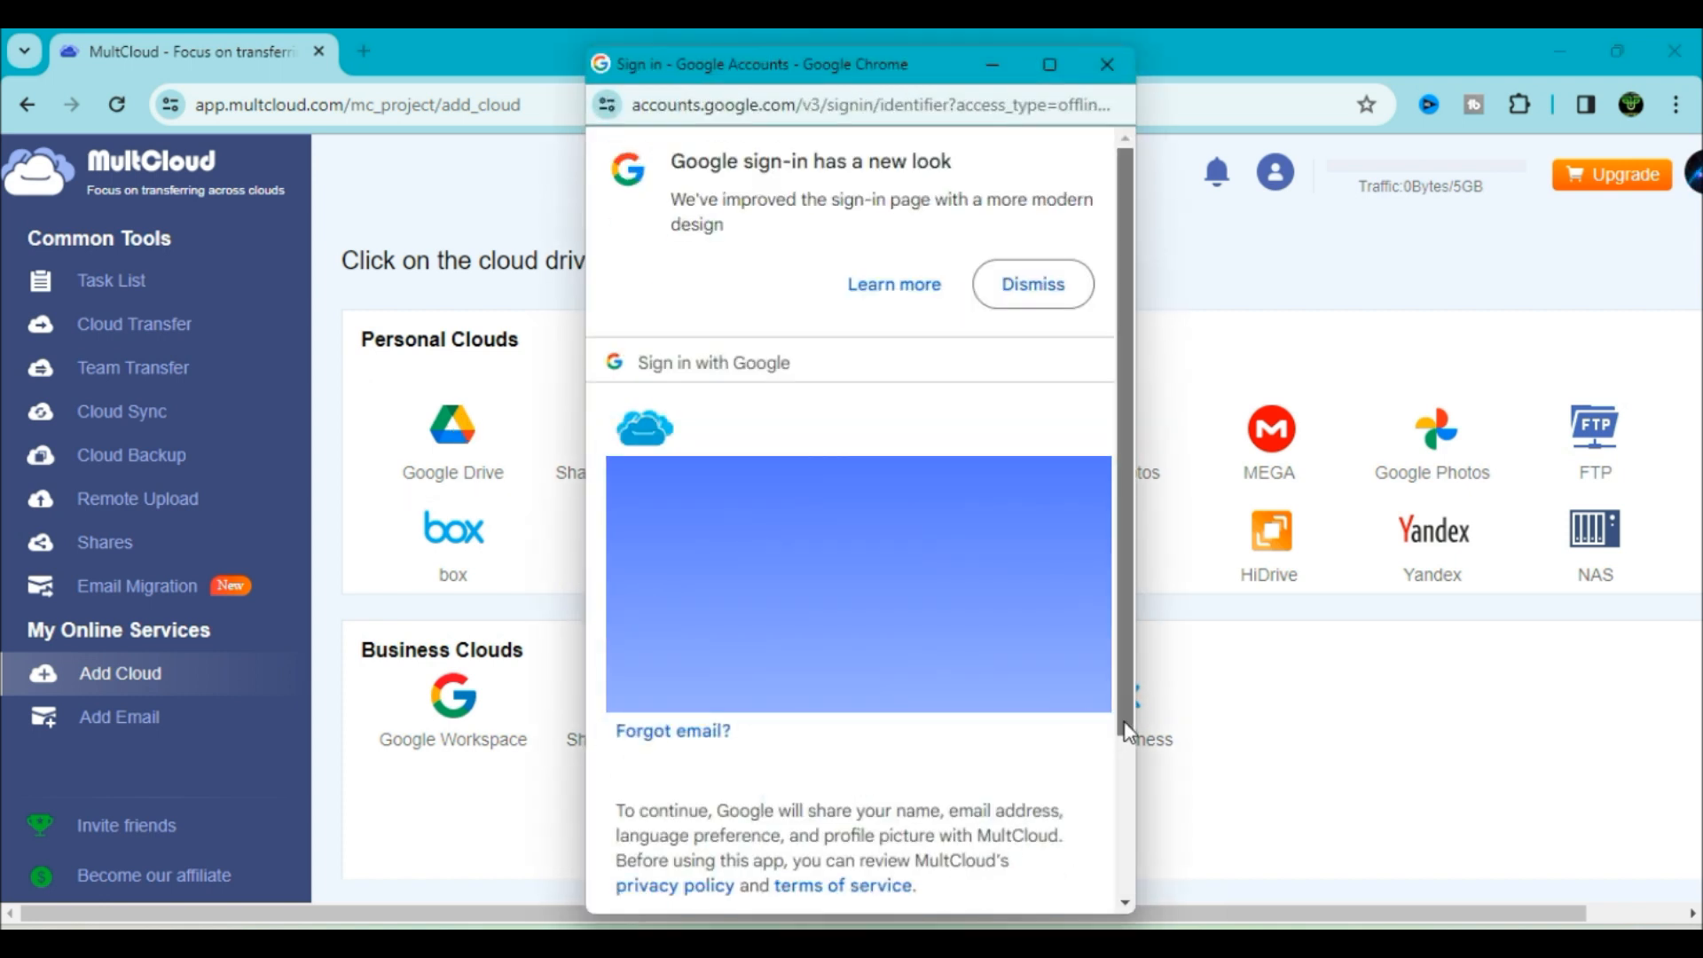
{"action": "left_click_drag", "start_coordinate": [1124, 723], "coordinate": [1125, 829]}
{"action": "left_click", "coordinate": [1030, 852]}
{"action": "left_click", "coordinate": [684, 735]}
{"action": "type", "text": "••••••••••"}
{"action": "left_click_drag", "start_coordinate": [1123, 679], "coordinate": [1125, 818]}
{"action": "left_click", "coordinate": [1014, 818]}
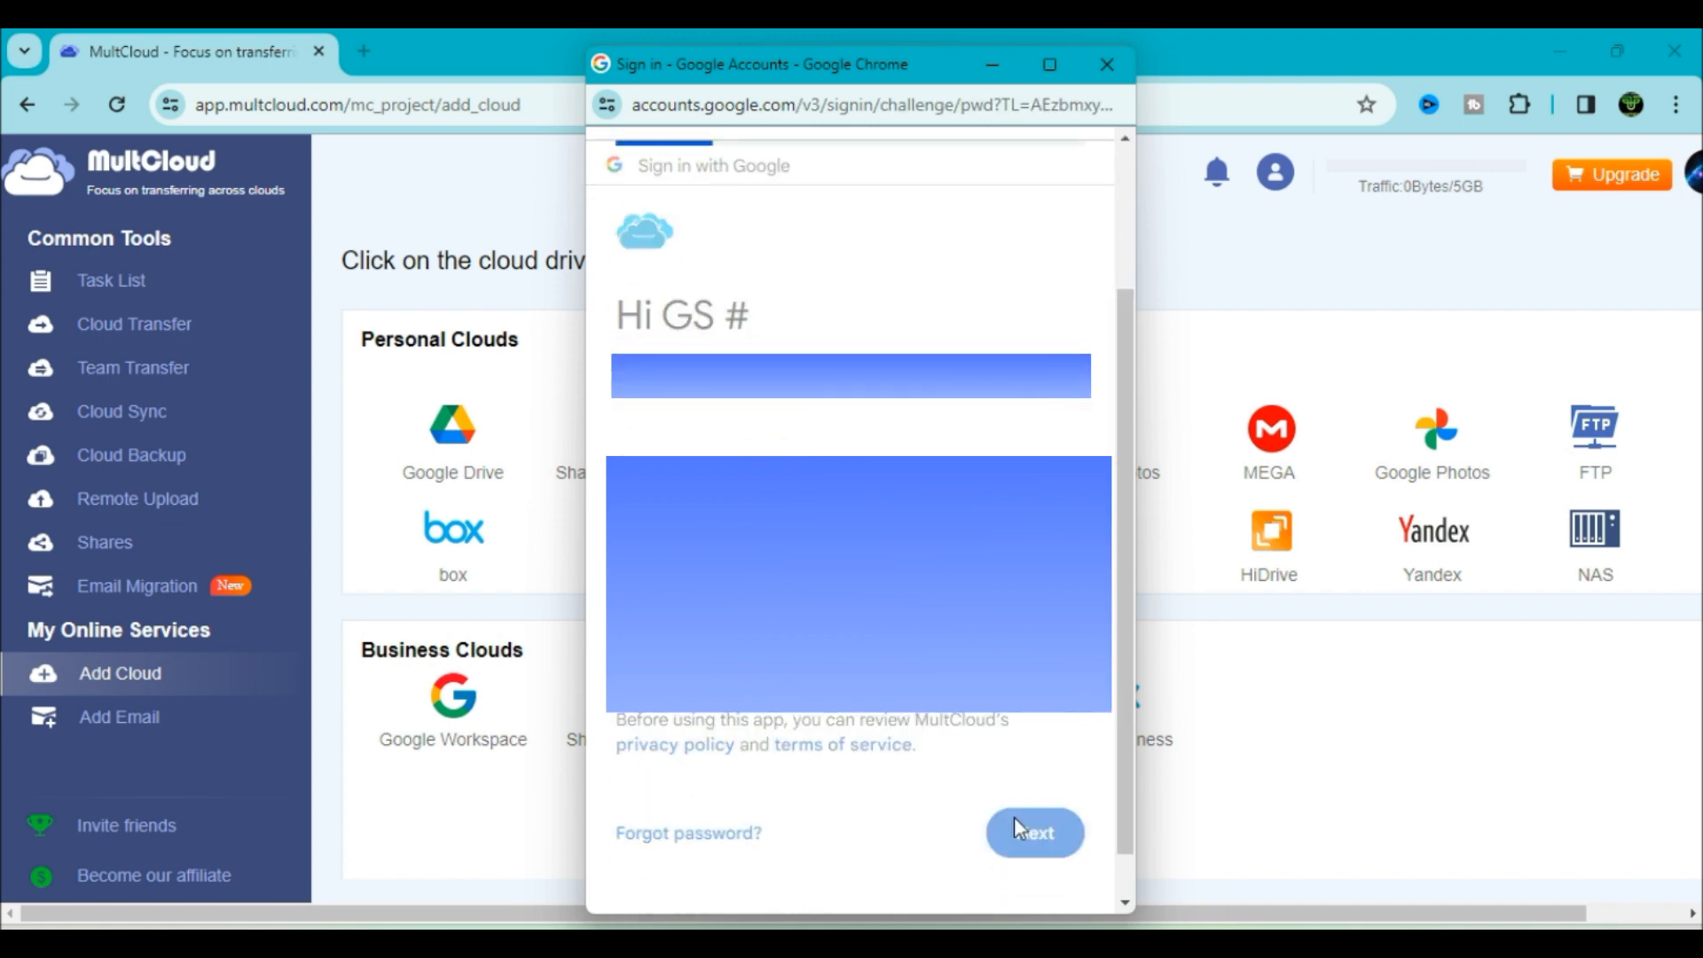
Pass 2-Step Verification with a text-message code, allow MultCloud access, and return to Add Cloud
{"action": "scroll", "coordinate": [855, 620], "scroll_direction": "down", "scroll_amount": 5}
{"action": "left_click", "coordinate": [854, 616]}
{"action": "left_click", "coordinate": [1026, 768]}
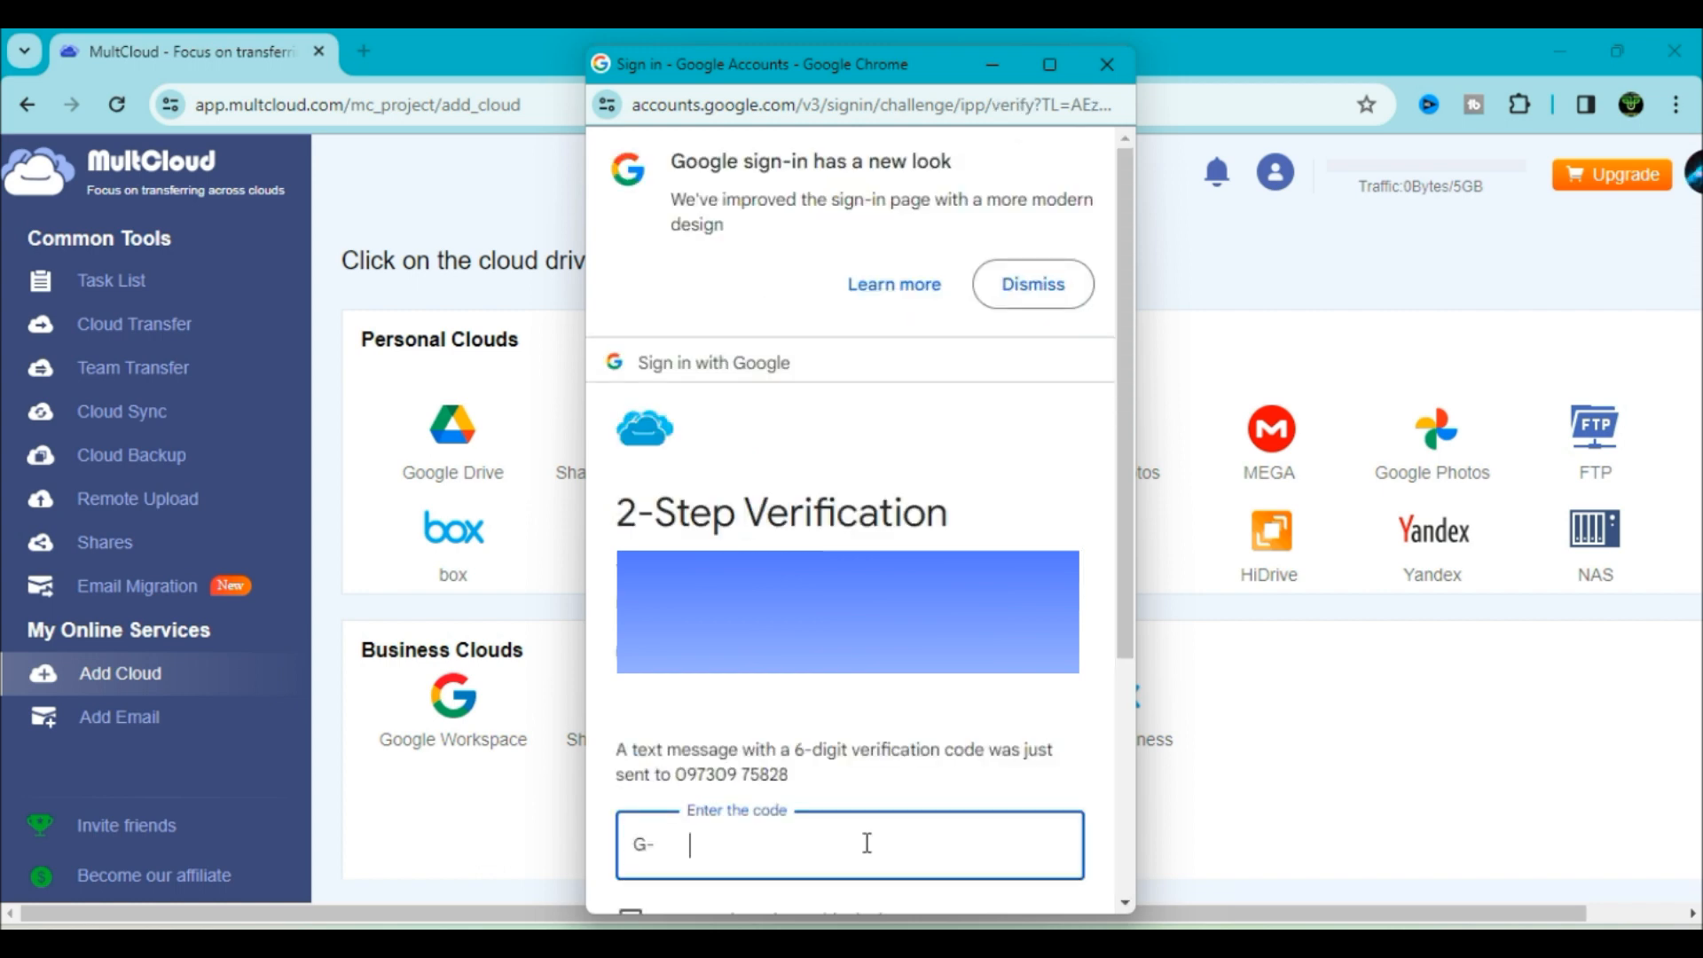
{"action": "scroll", "coordinate": [1029, 780], "scroll_direction": "down", "scroll_amount": 4}
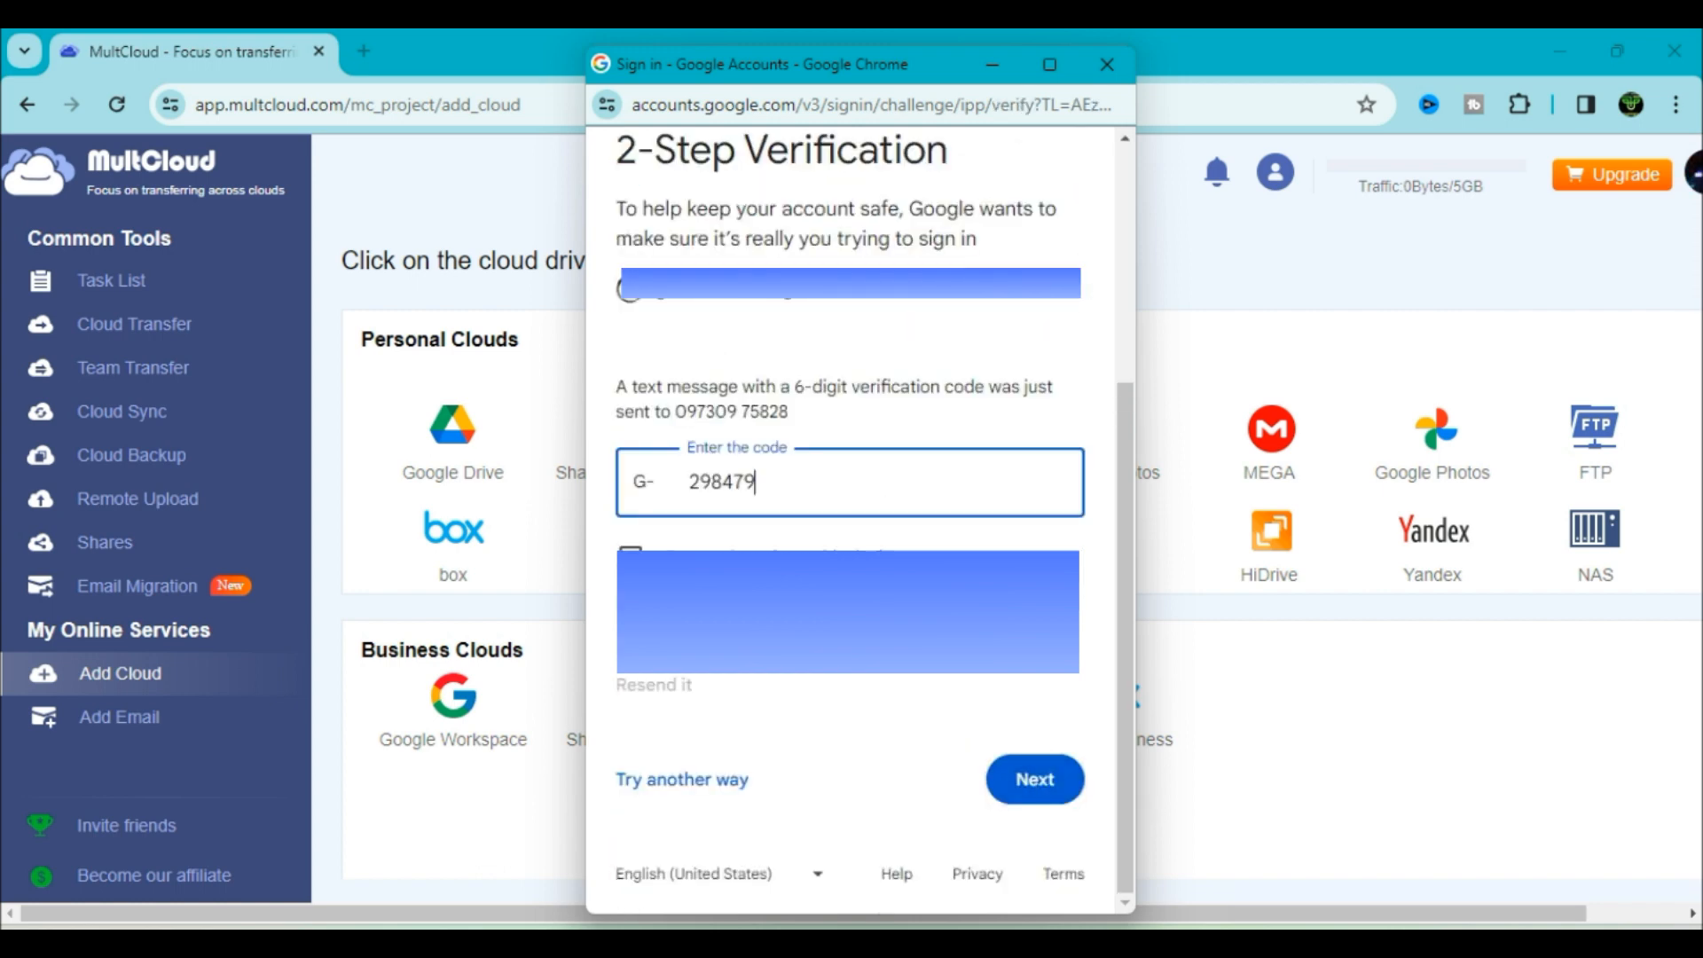
{"action": "left_click", "coordinate": [1031, 782]}
{"action": "left_click", "coordinate": [1002, 857]}
{"action": "scroll", "coordinate": [1131, 705], "scroll_direction": "down", "scroll_amount": 5}
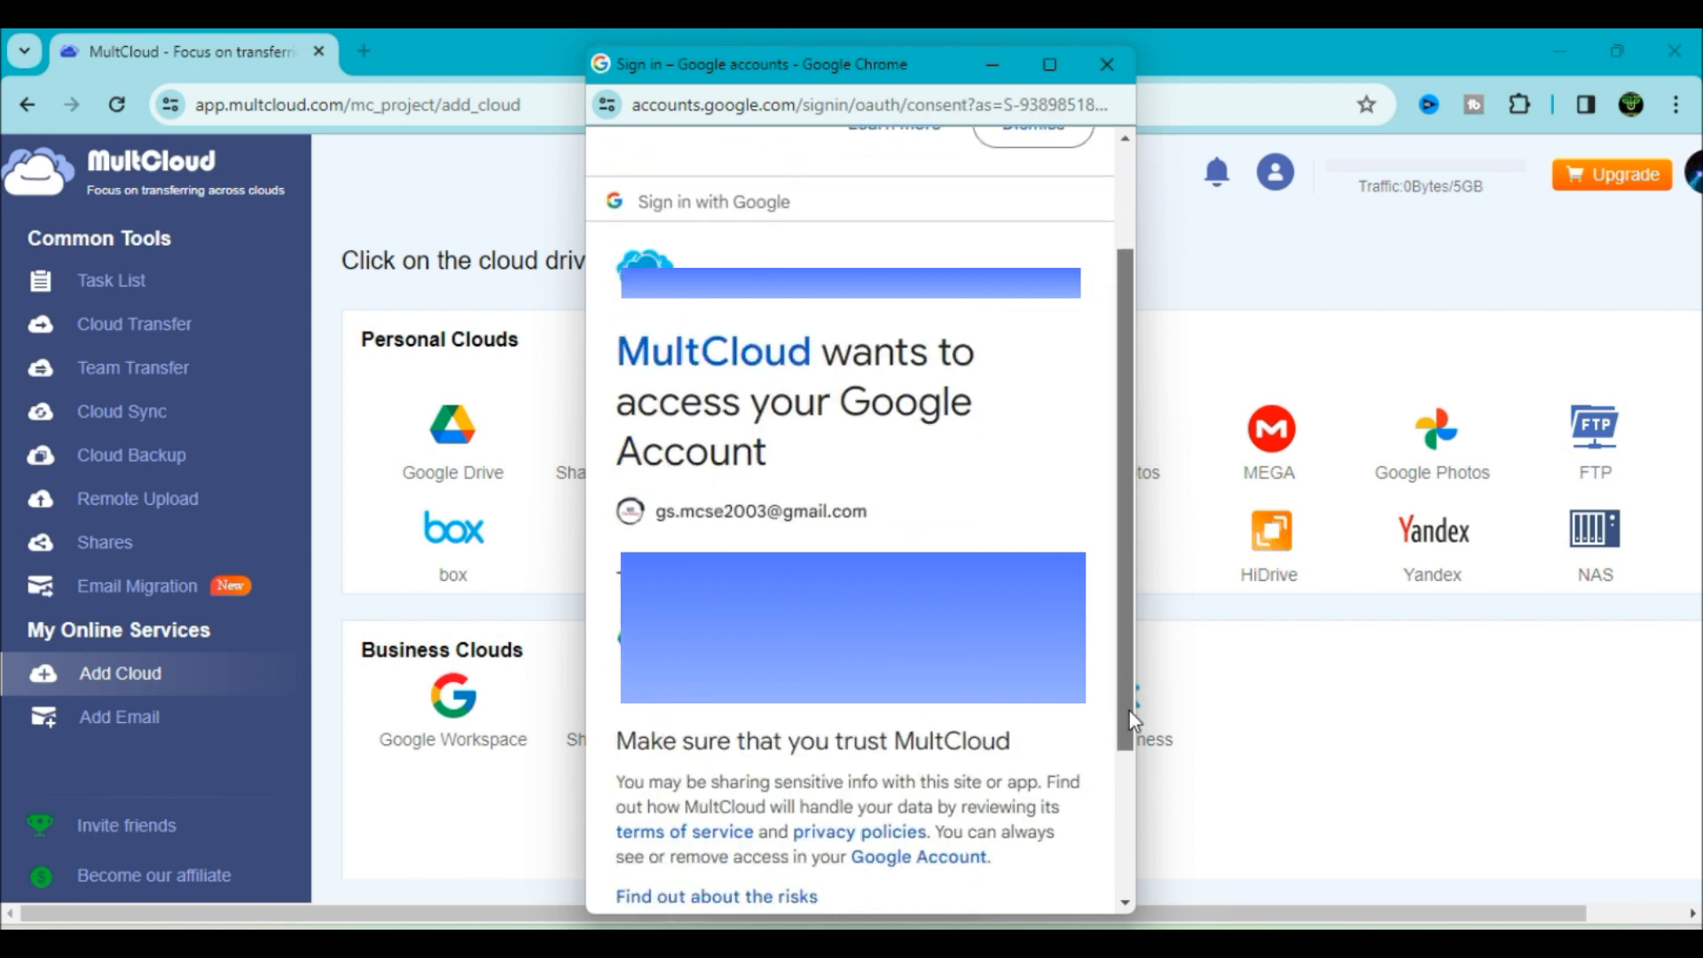
{"action": "left_click", "coordinate": [1003, 781]}
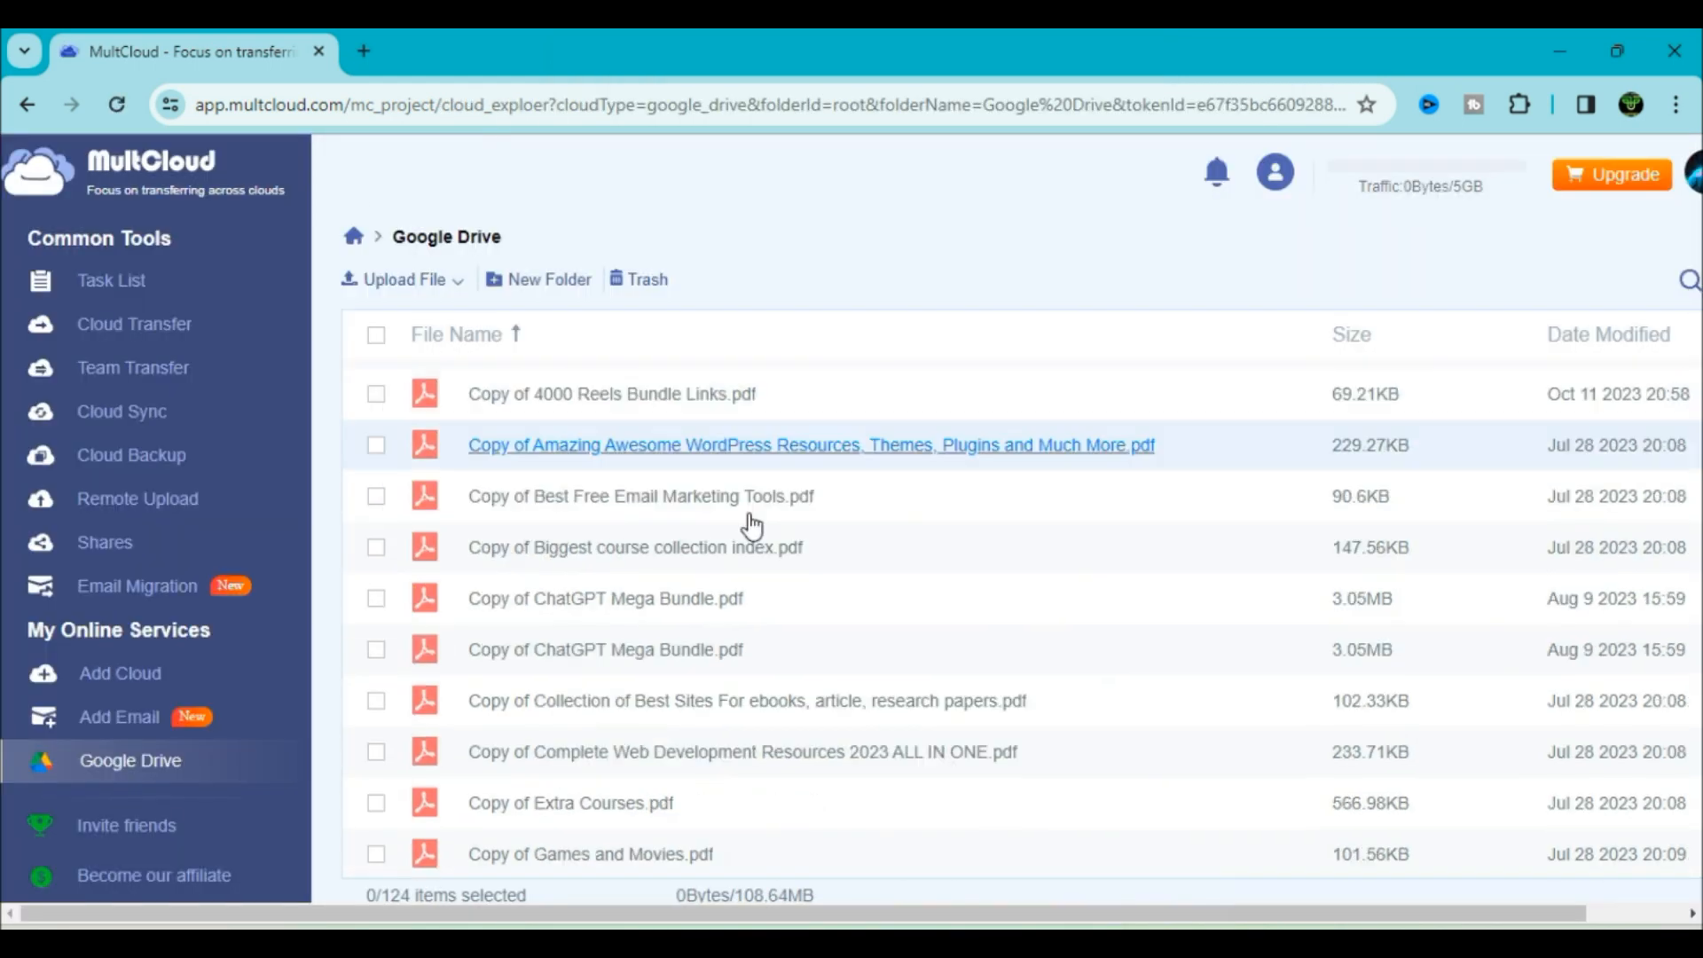
{"action": "scroll", "coordinate": [730, 476], "scroll_direction": "down", "scroll_amount": 3}
{"action": "left_click", "coordinate": [135, 690]}
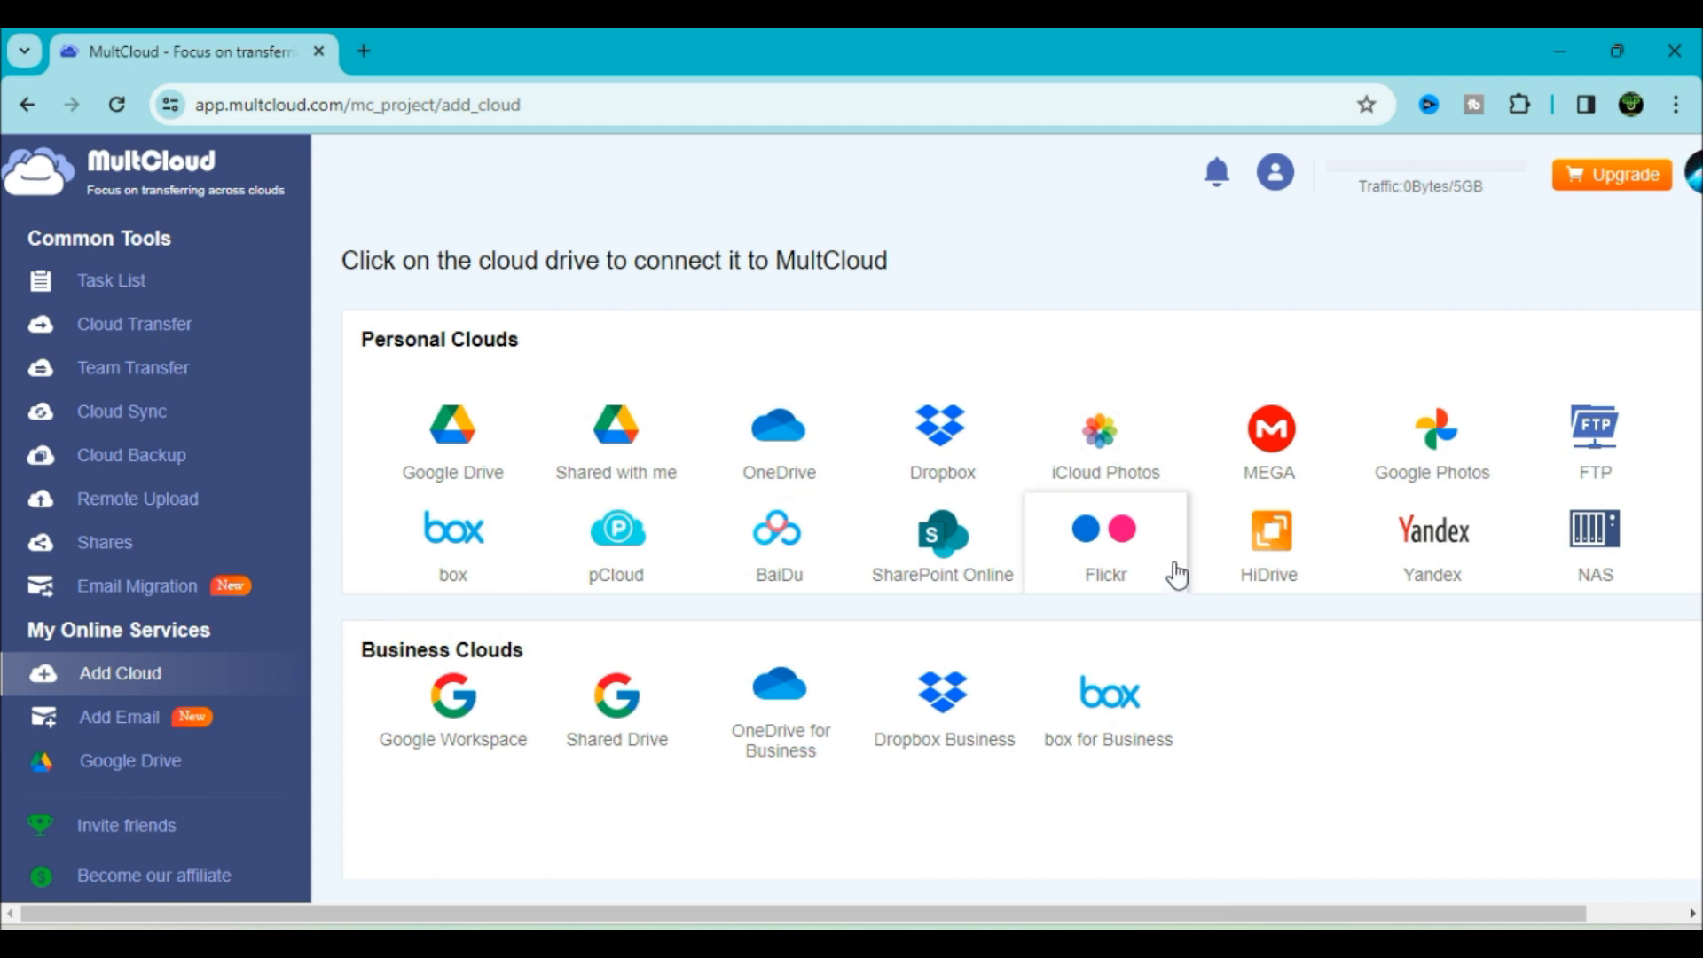
Connect Dropbox with the Basic plan and authorize MultCloud, then show the Google Drive file list
{"action": "left_click", "coordinate": [965, 495]}
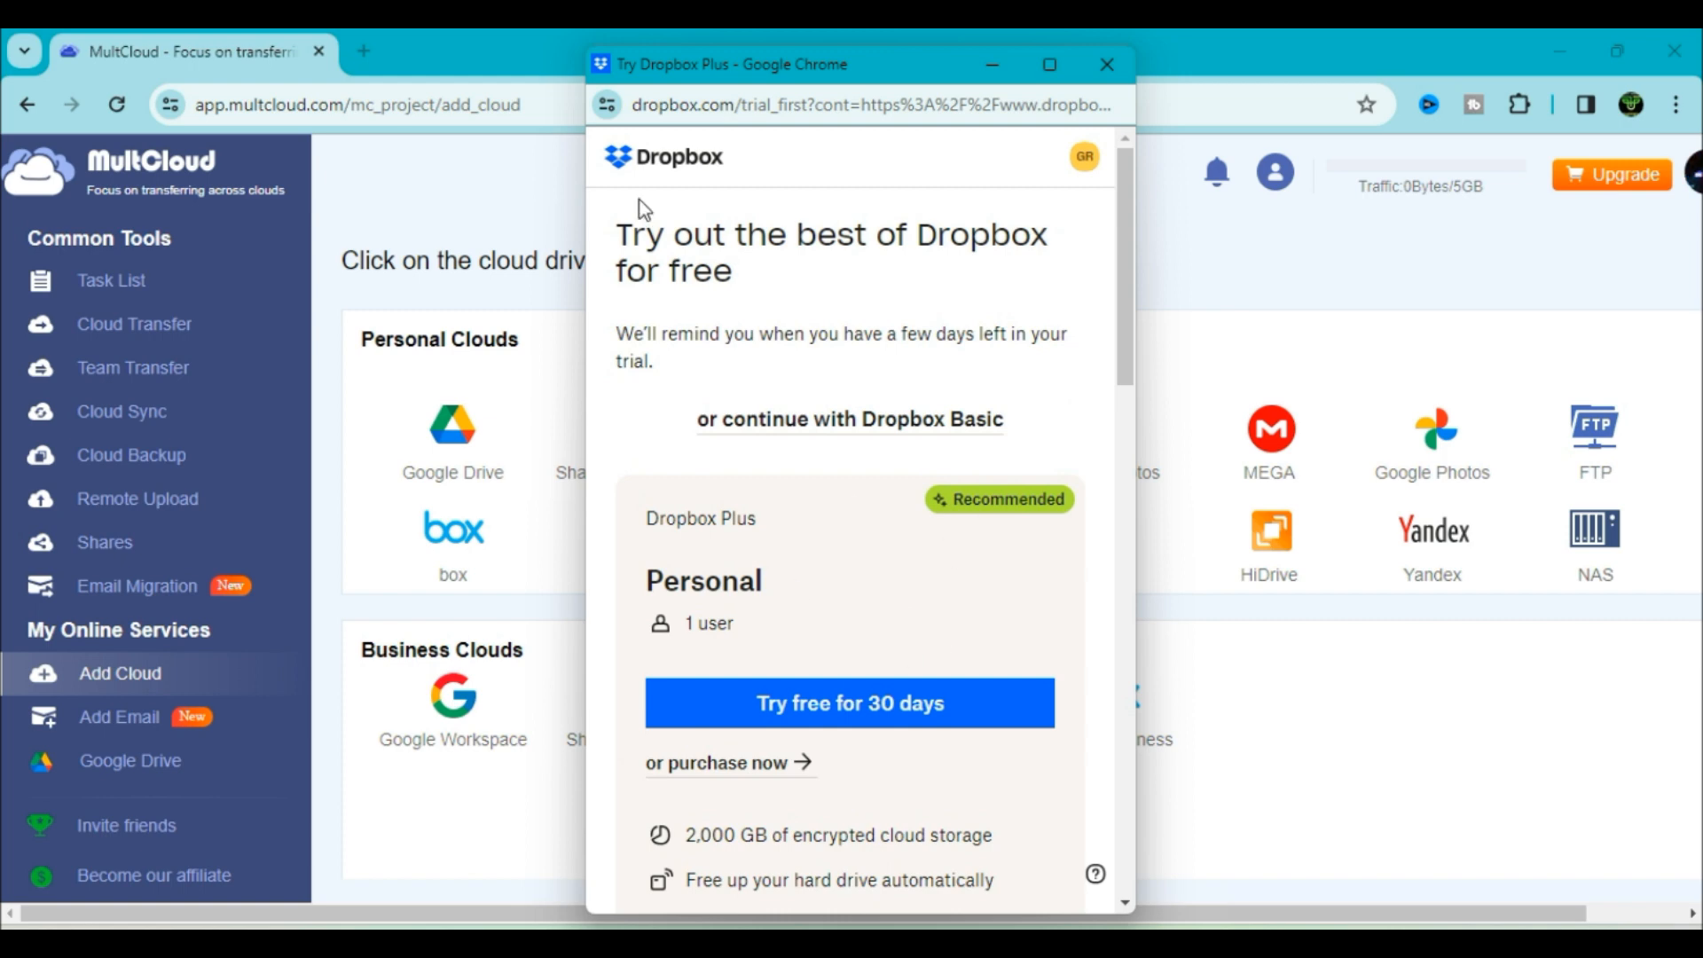
{"action": "left_click", "coordinate": [898, 432]}
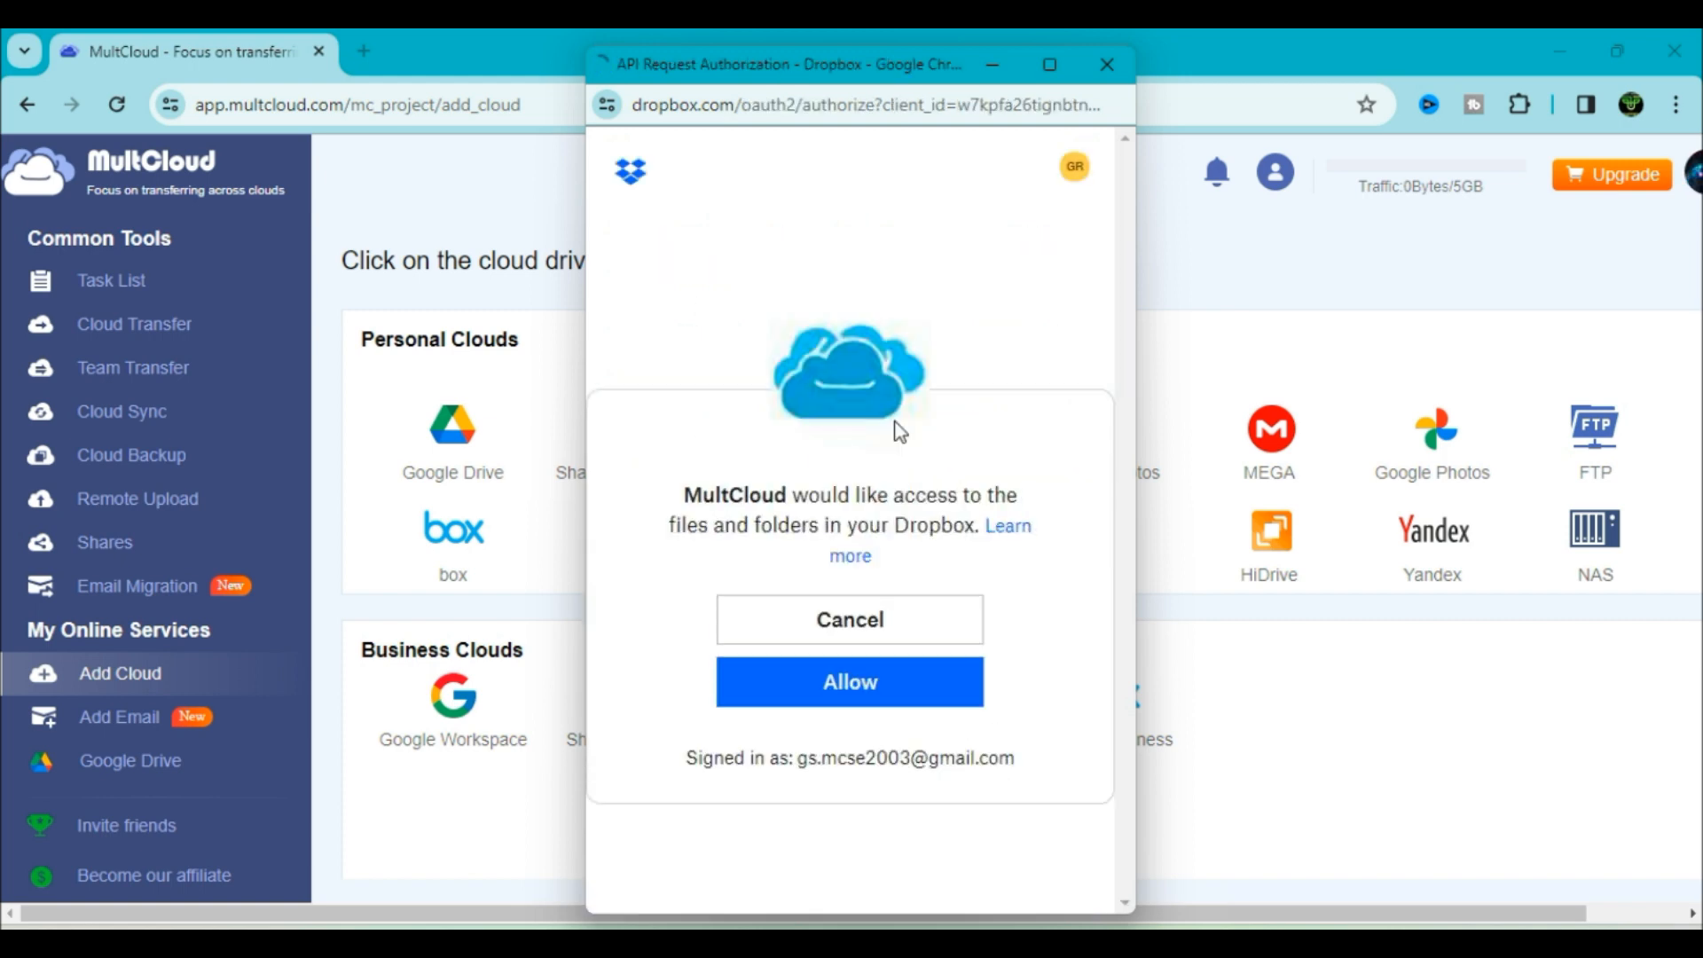
{"action": "left_click", "coordinate": [836, 690]}
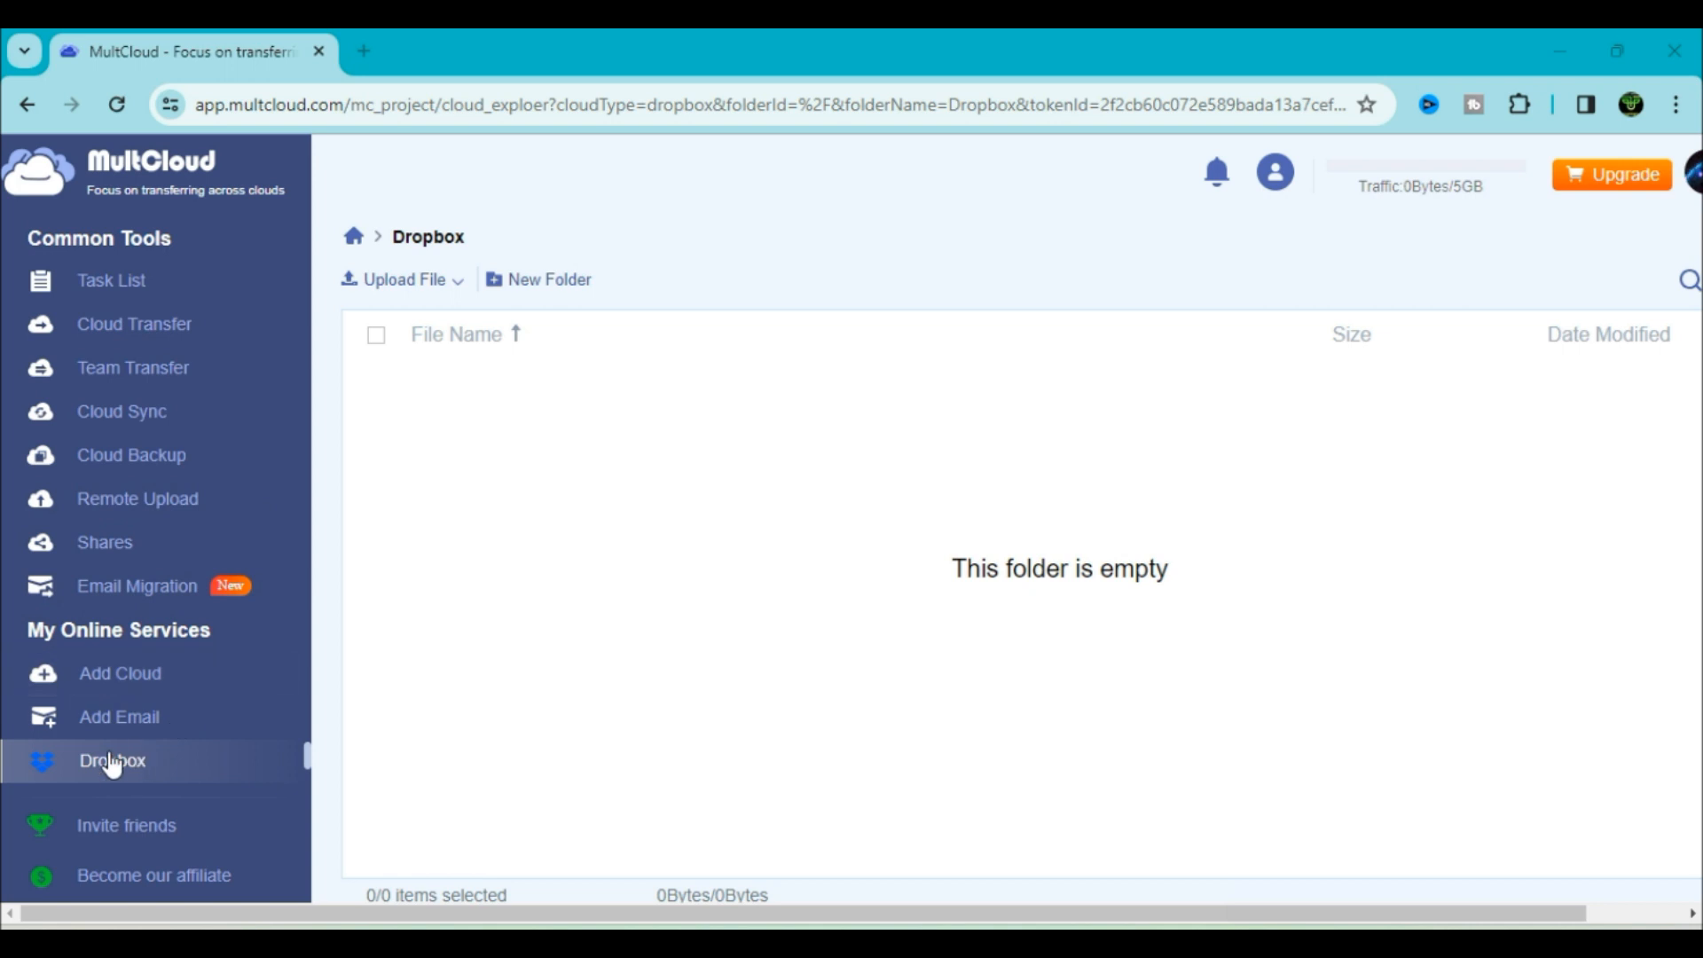
{"action": "scroll", "coordinate": [199, 778], "scroll_direction": "down", "scroll_amount": 1}
{"action": "scroll", "coordinate": [199, 776], "scroll_direction": "up", "scroll_amount": 1}
{"action": "scroll", "coordinate": [198, 776], "scroll_direction": "down", "scroll_amount": 1}
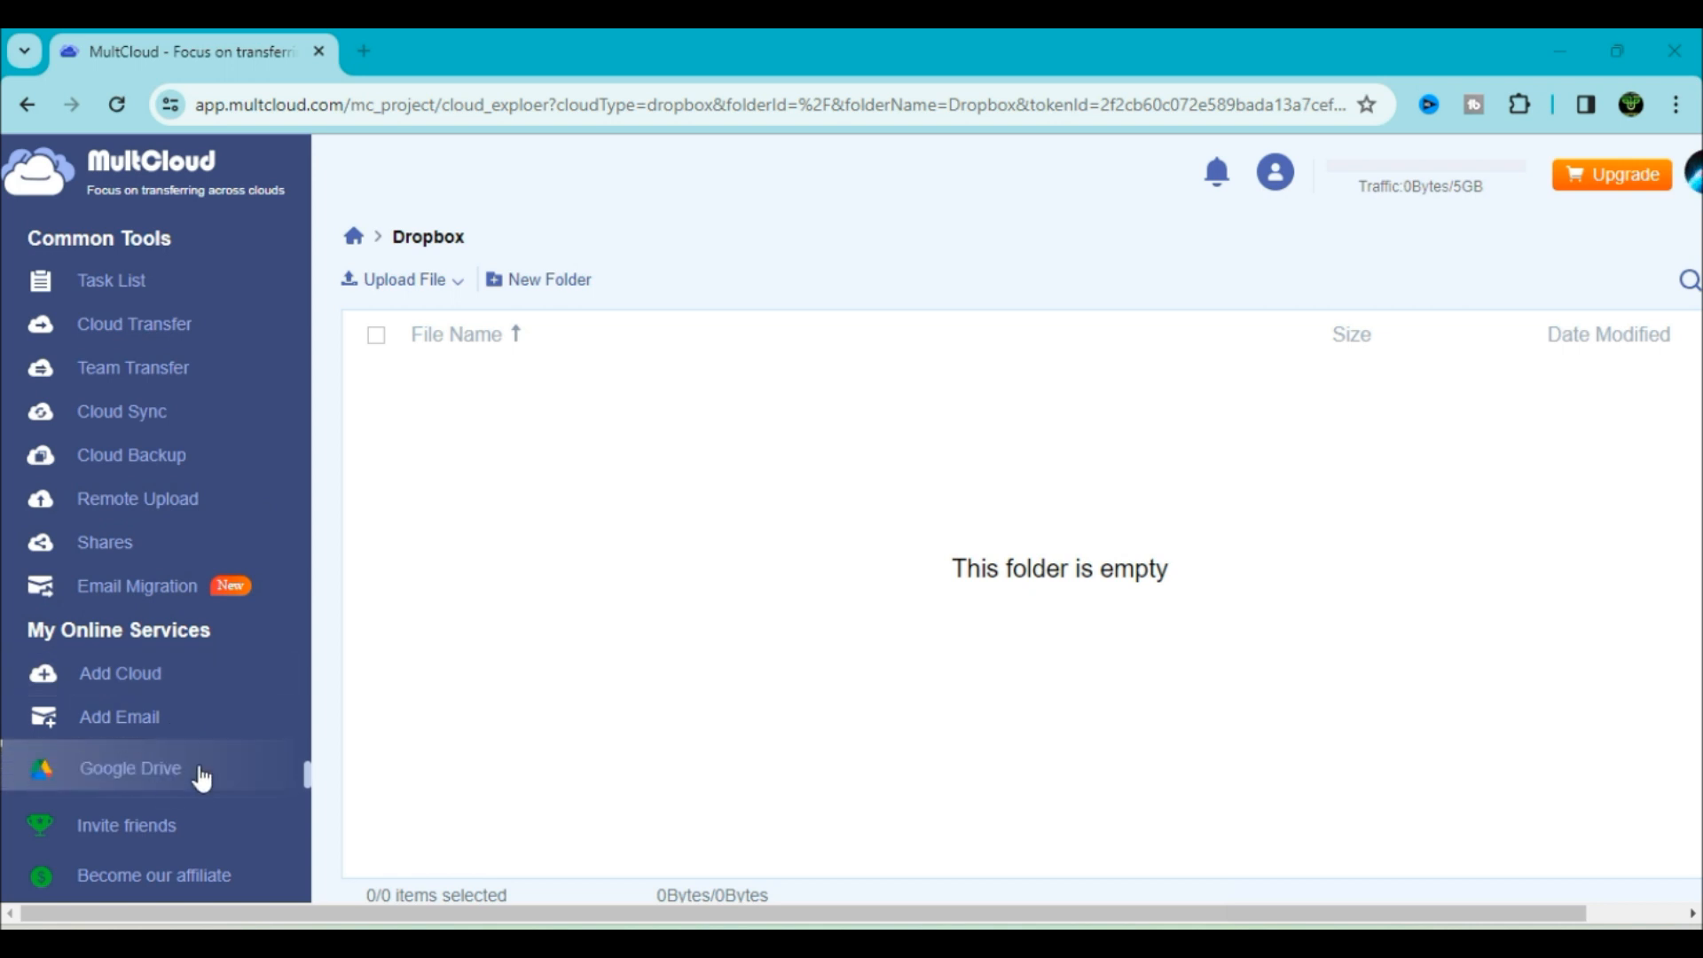
{"action": "left_click", "coordinate": [200, 776]}
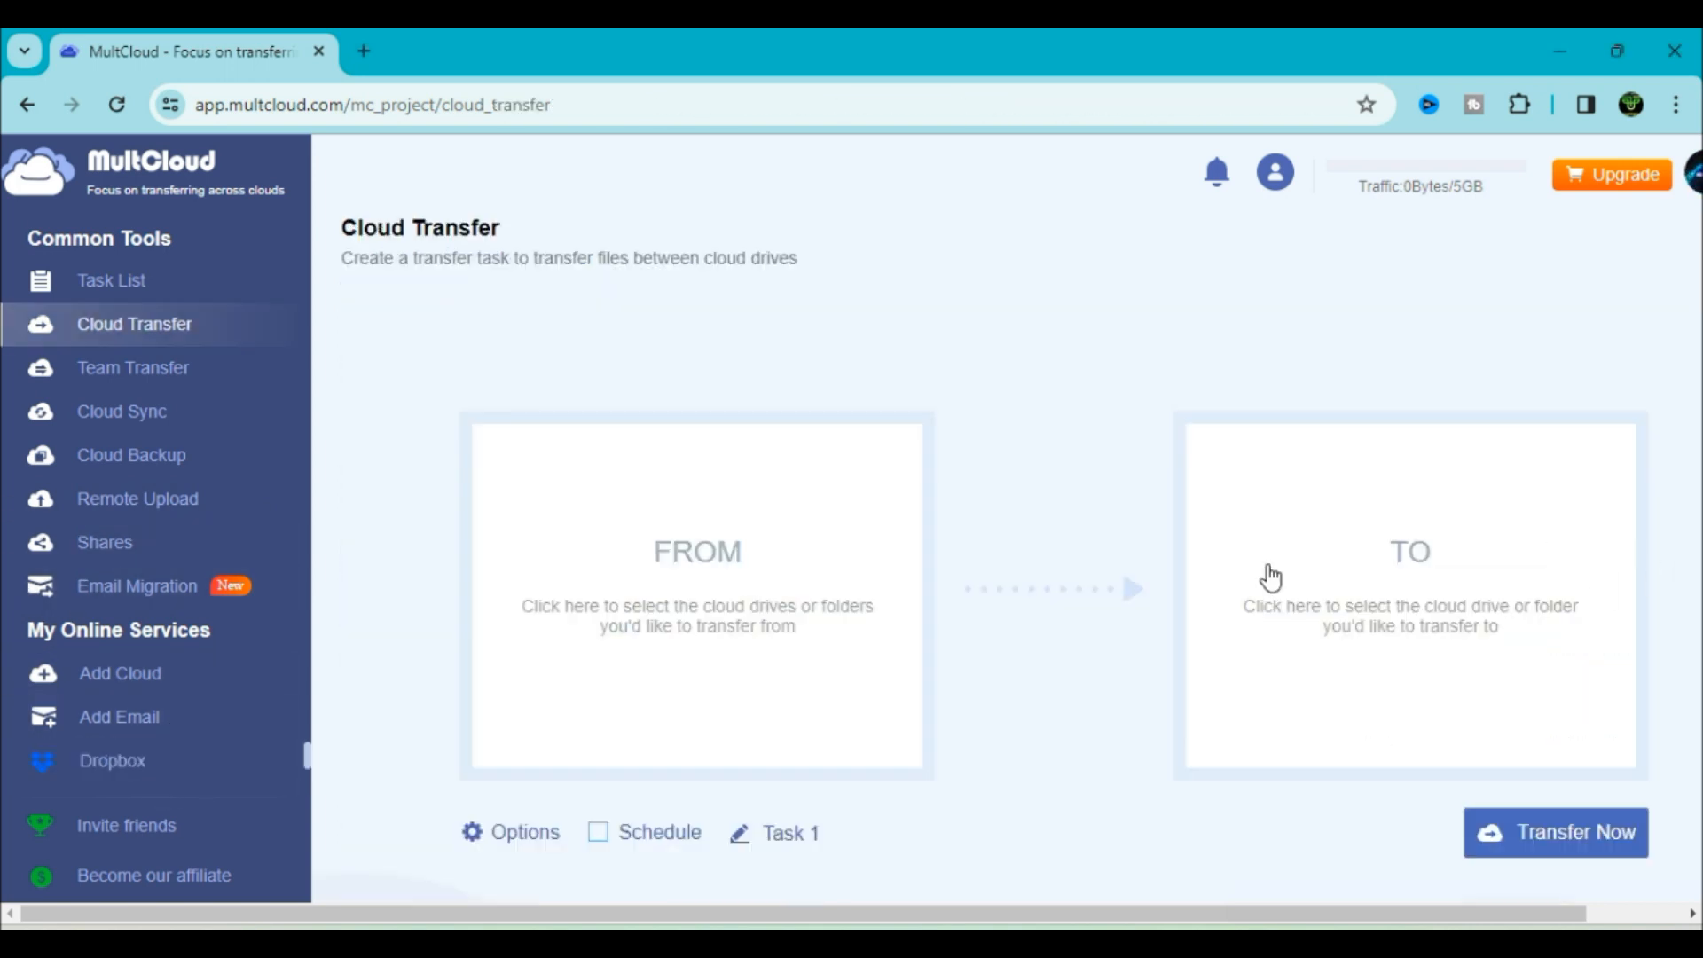
Set Google Drive as the transfer source and Dropbox as the destination
{"action": "left_click", "coordinate": [724, 578]}
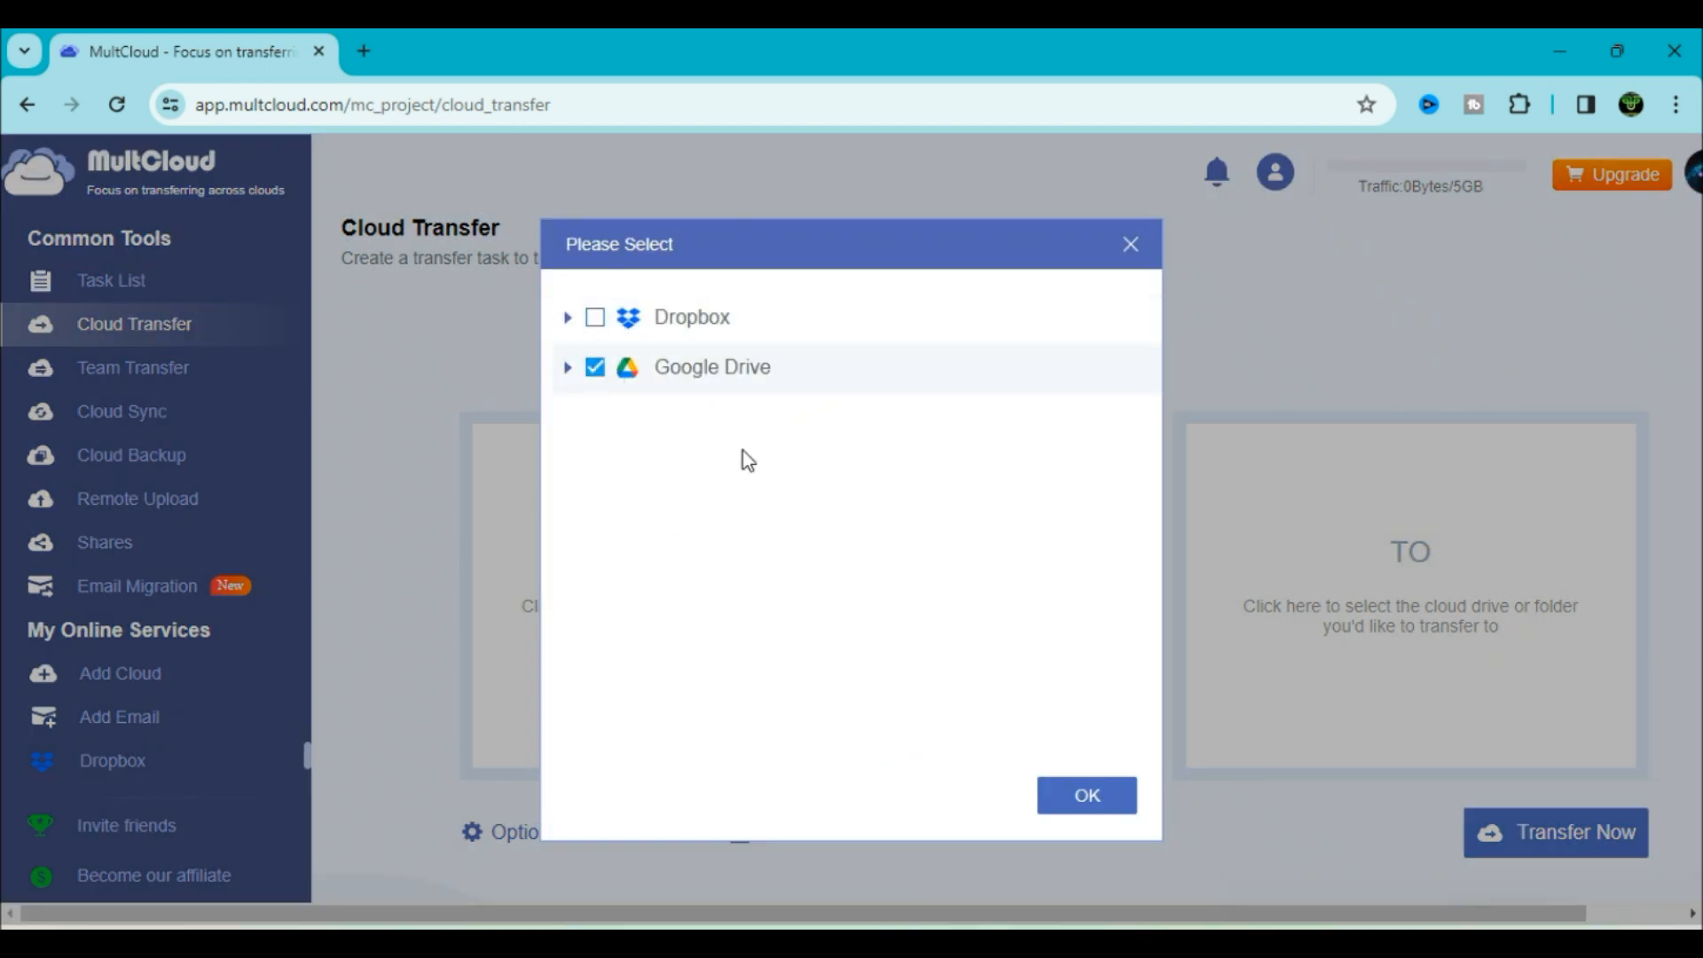
{"action": "left_click", "coordinate": [1084, 805]}
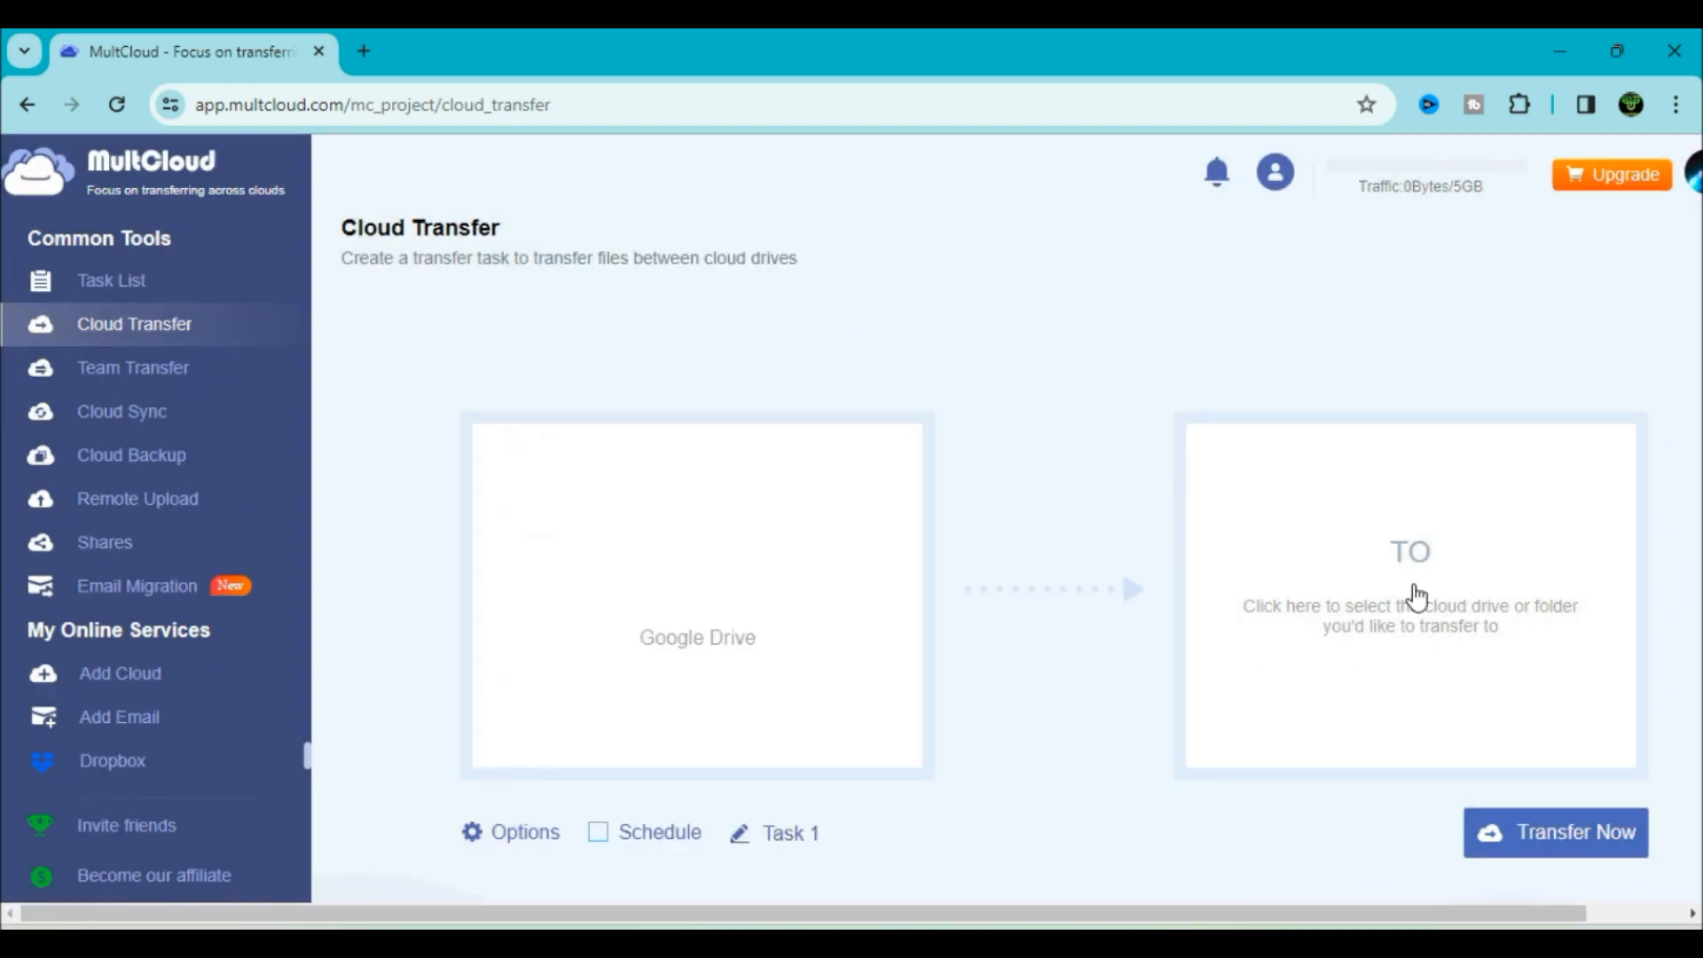
{"action": "left_click", "coordinate": [1413, 608]}
{"action": "left_click", "coordinate": [742, 338]}
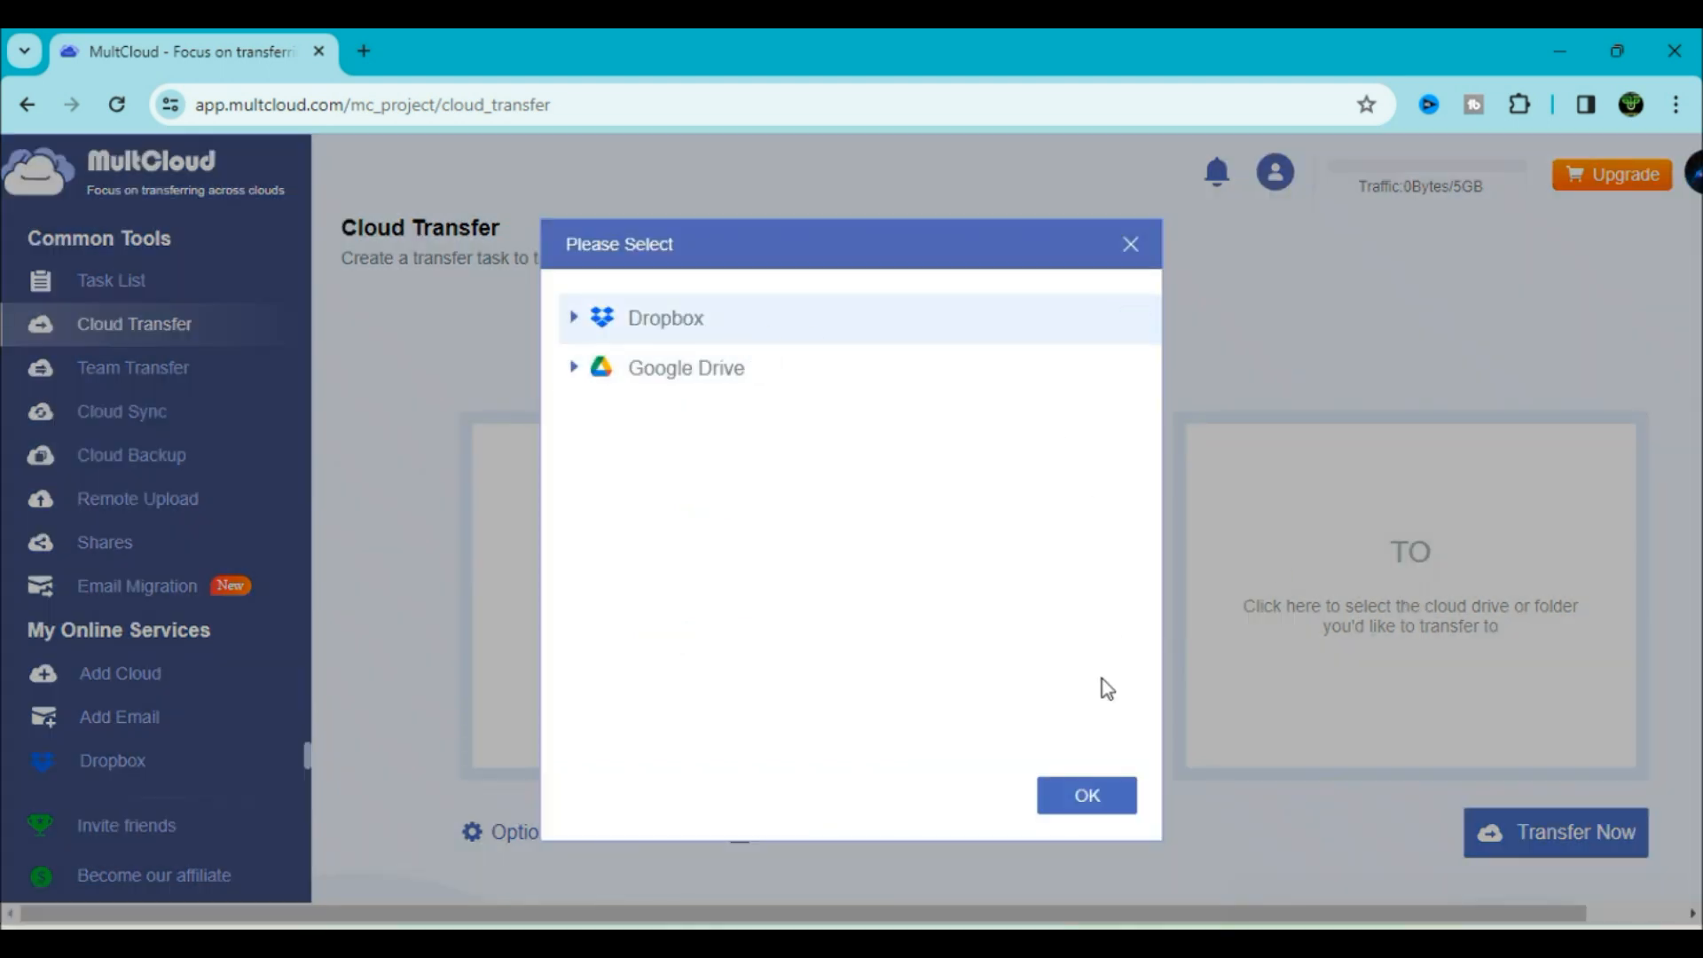
{"action": "left_click", "coordinate": [1108, 797]}
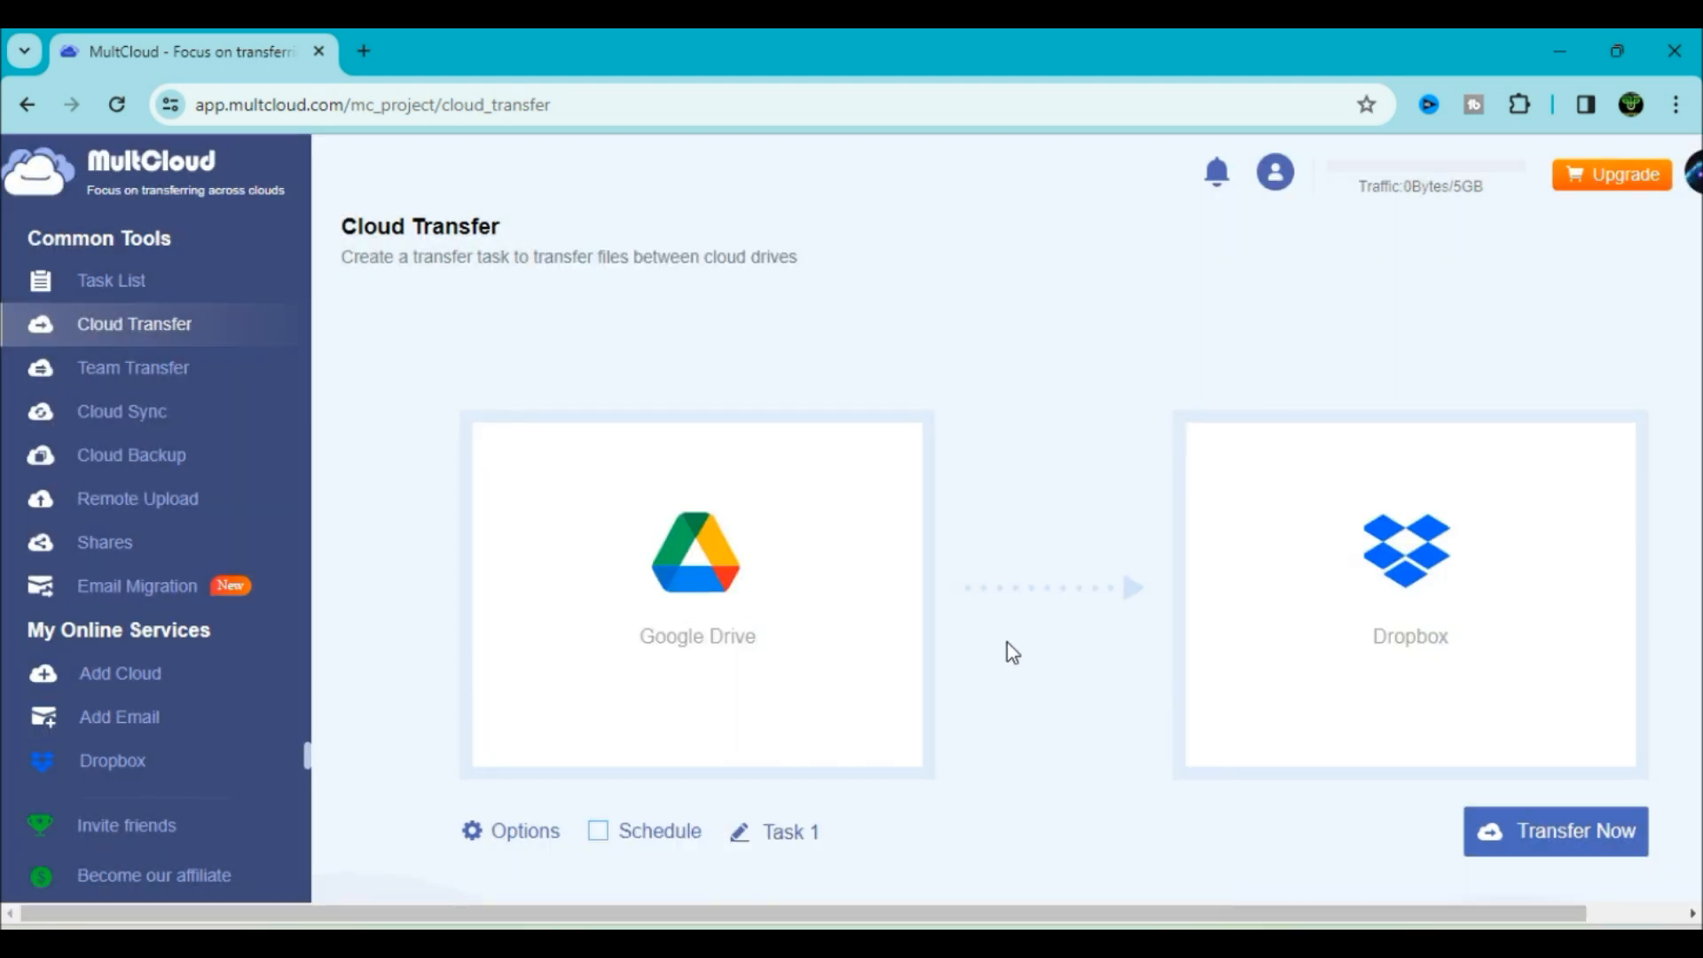
{"action": "left_click", "coordinate": [489, 762]}
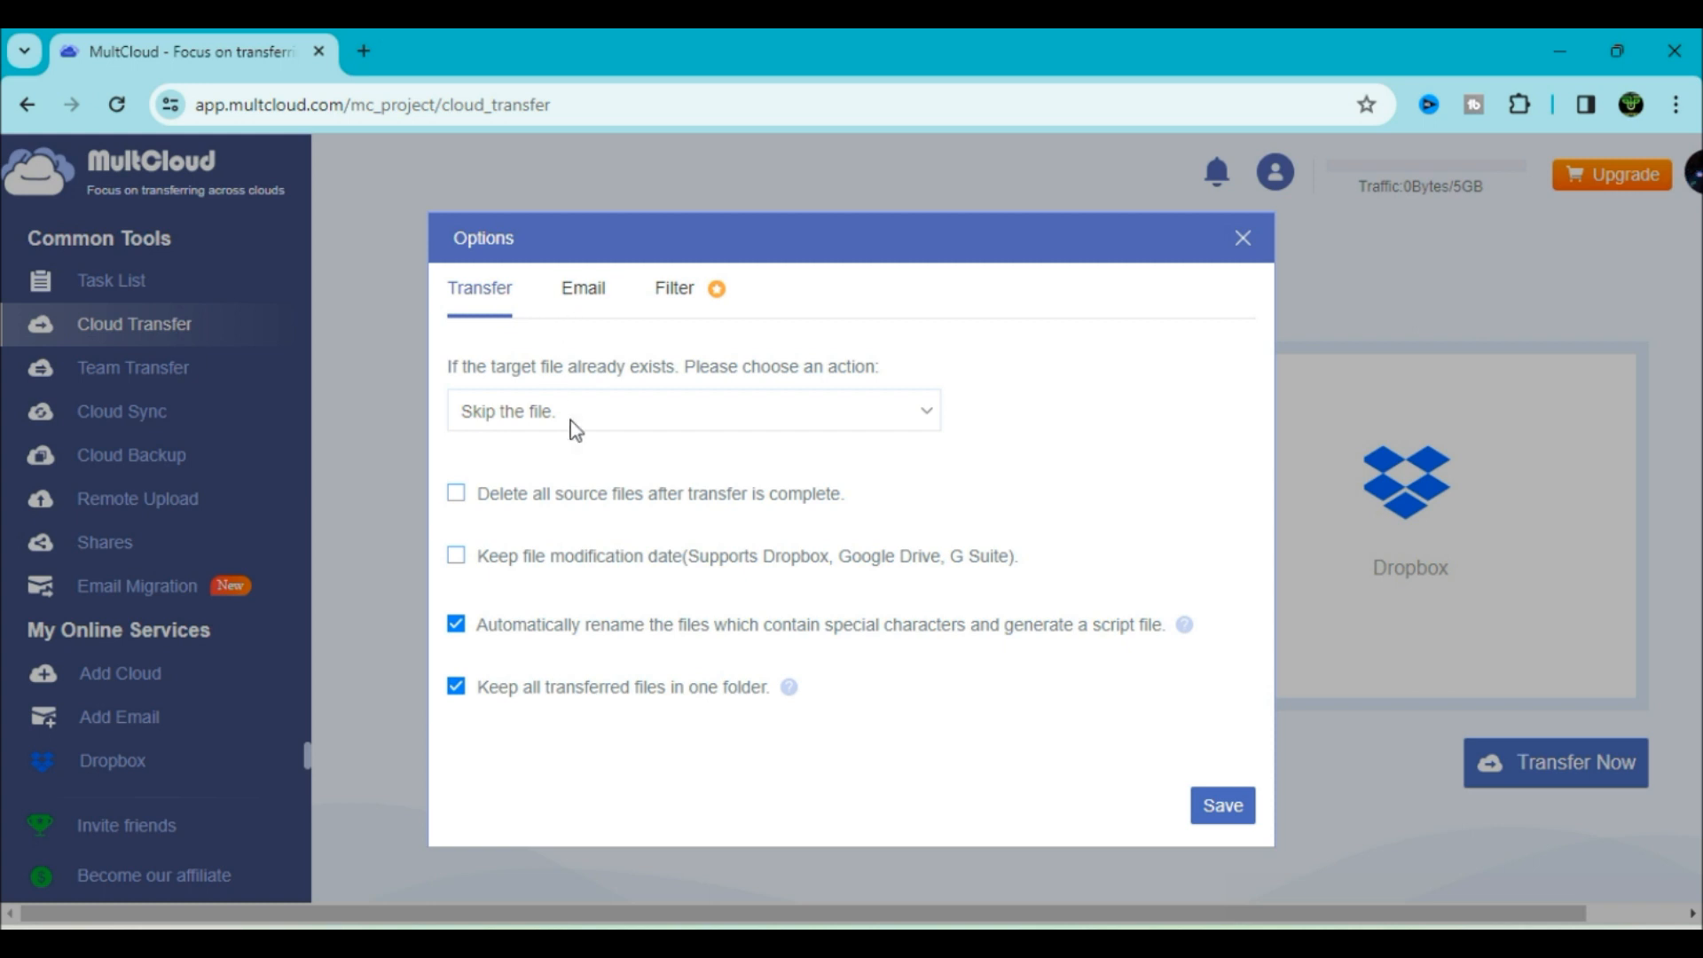
Keep skipping already-existing files and enable an email notification when the task completes
{"action": "left_click", "coordinate": [740, 424]}
{"action": "left_click", "coordinate": [713, 424]}
{"action": "left_click", "coordinate": [602, 304]}
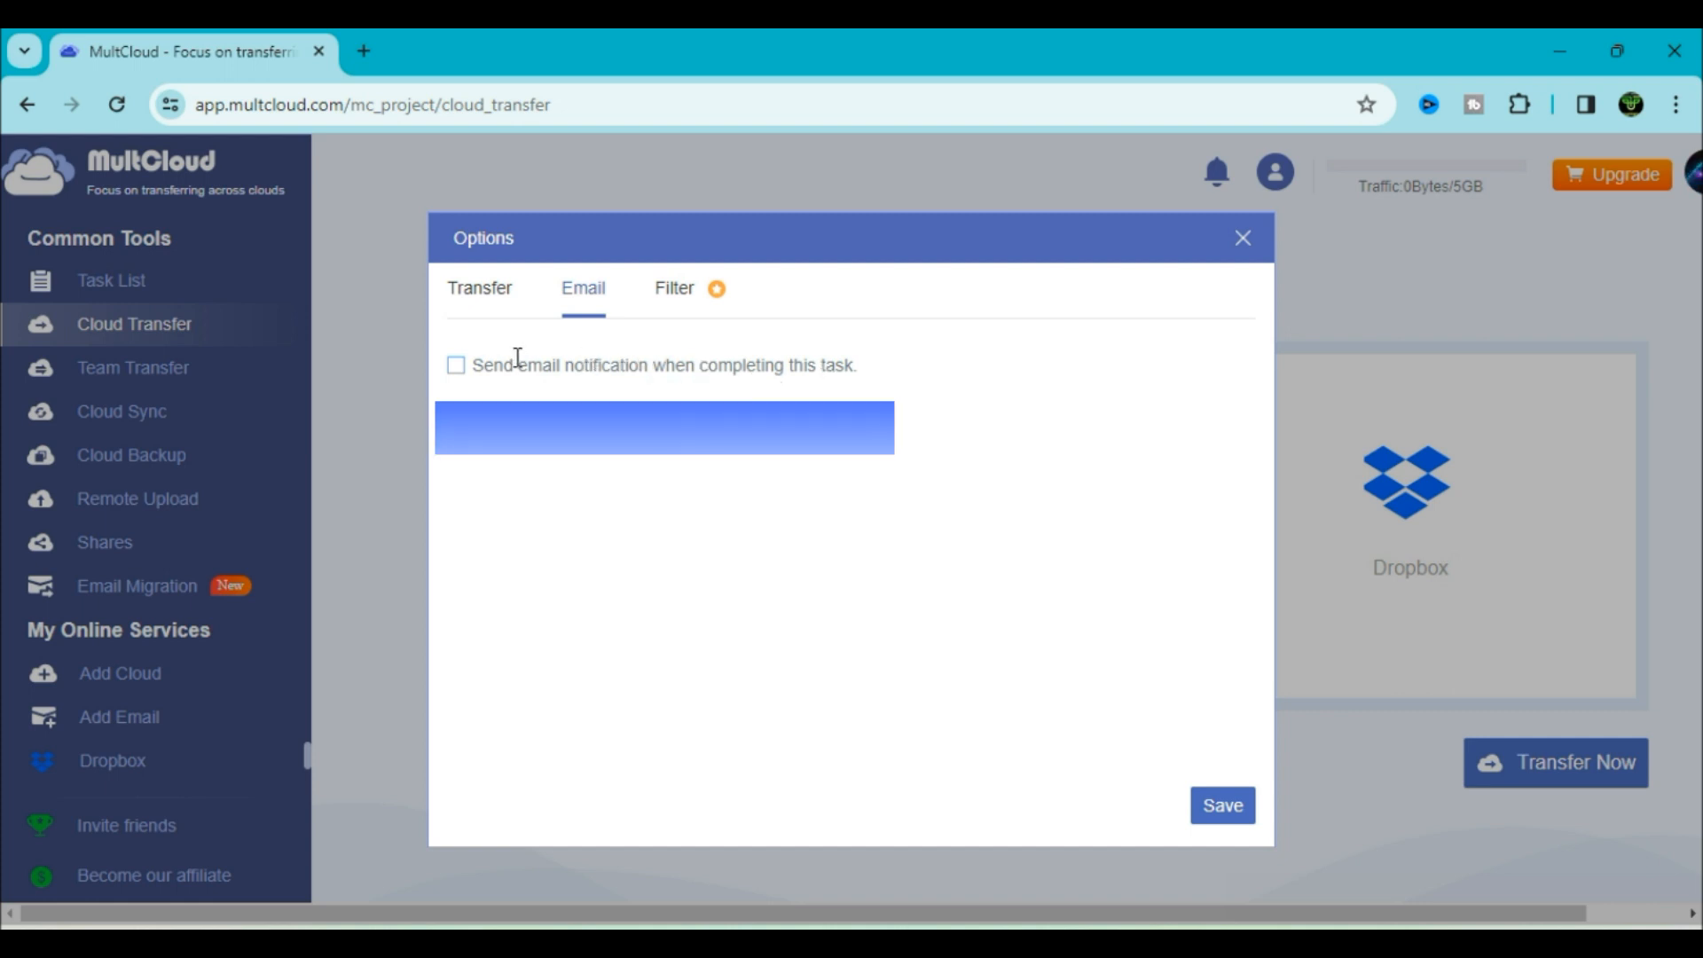
{"action": "left_click", "coordinate": [488, 365]}
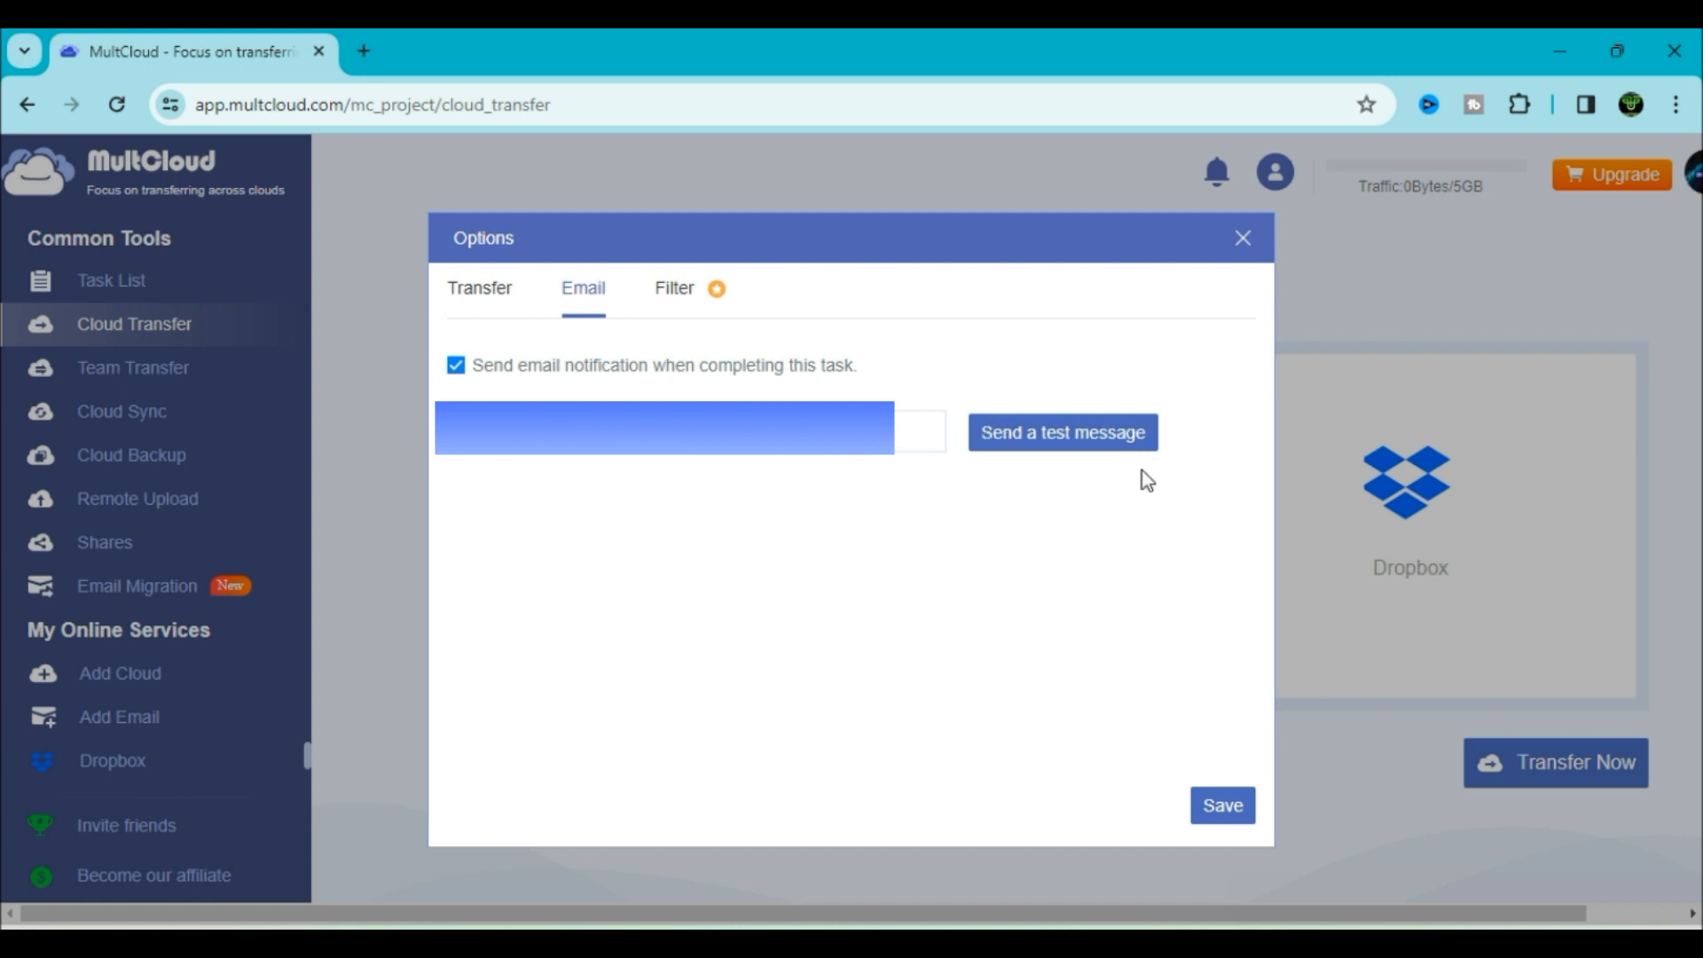
Inspect the file-extension filter without adding any extensions, then save the transfer options
{"action": "left_click", "coordinate": [689, 298]}
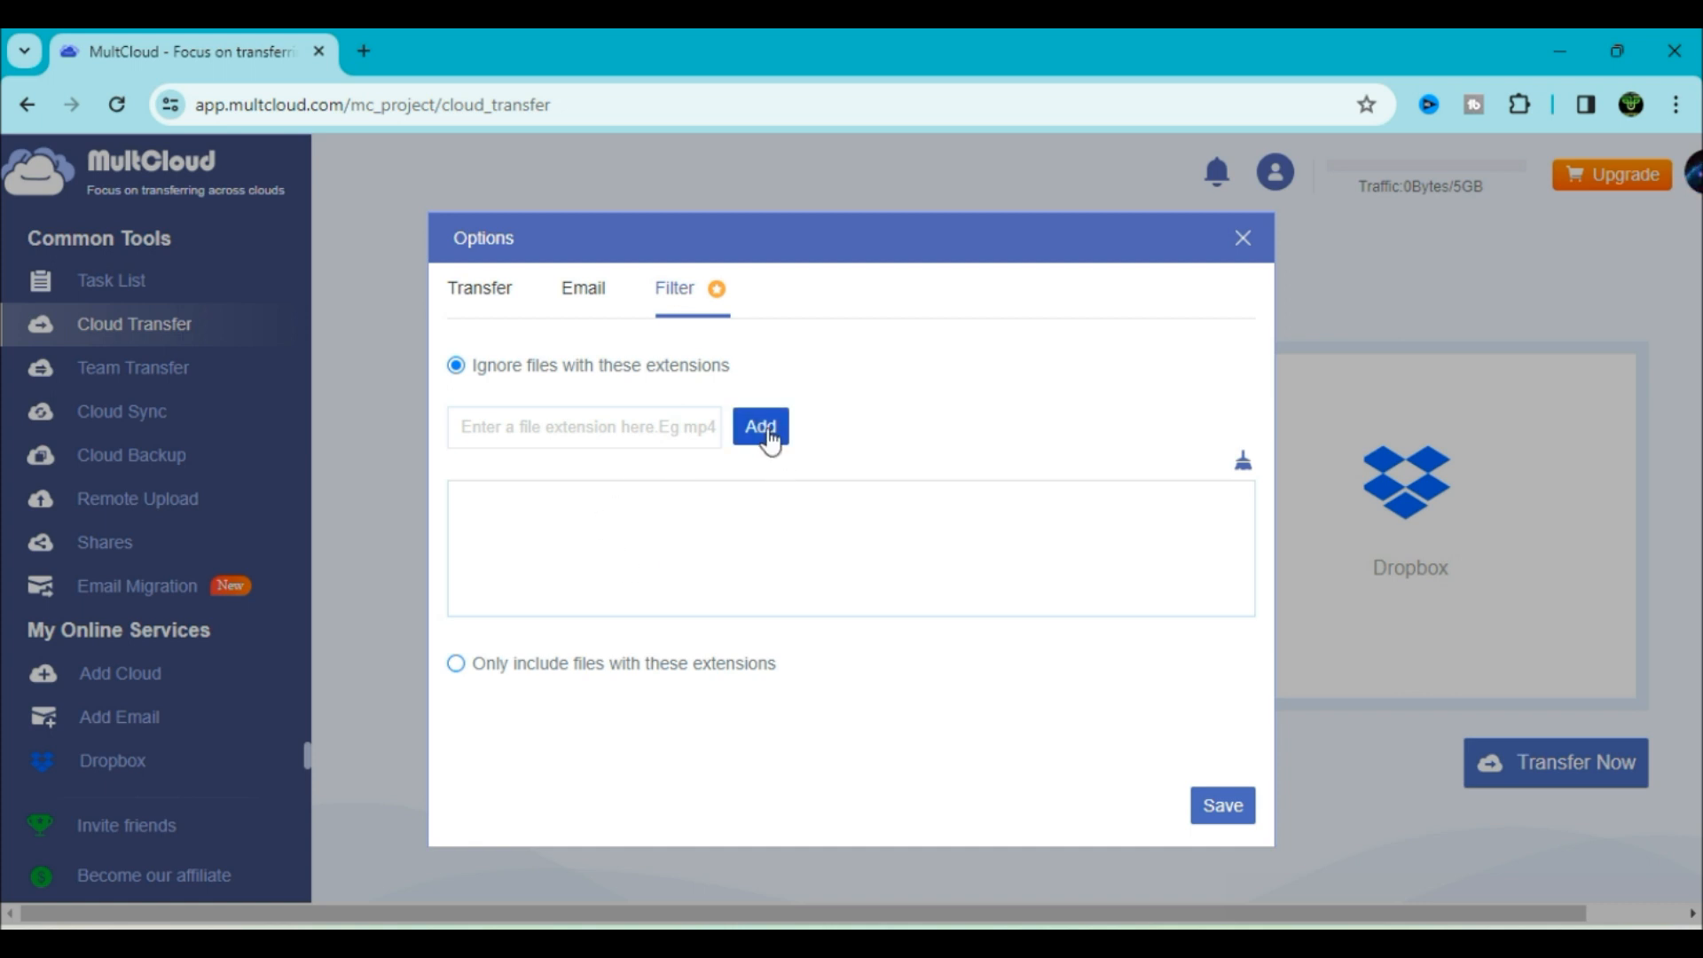
{"action": "left_click", "coordinate": [635, 431]}
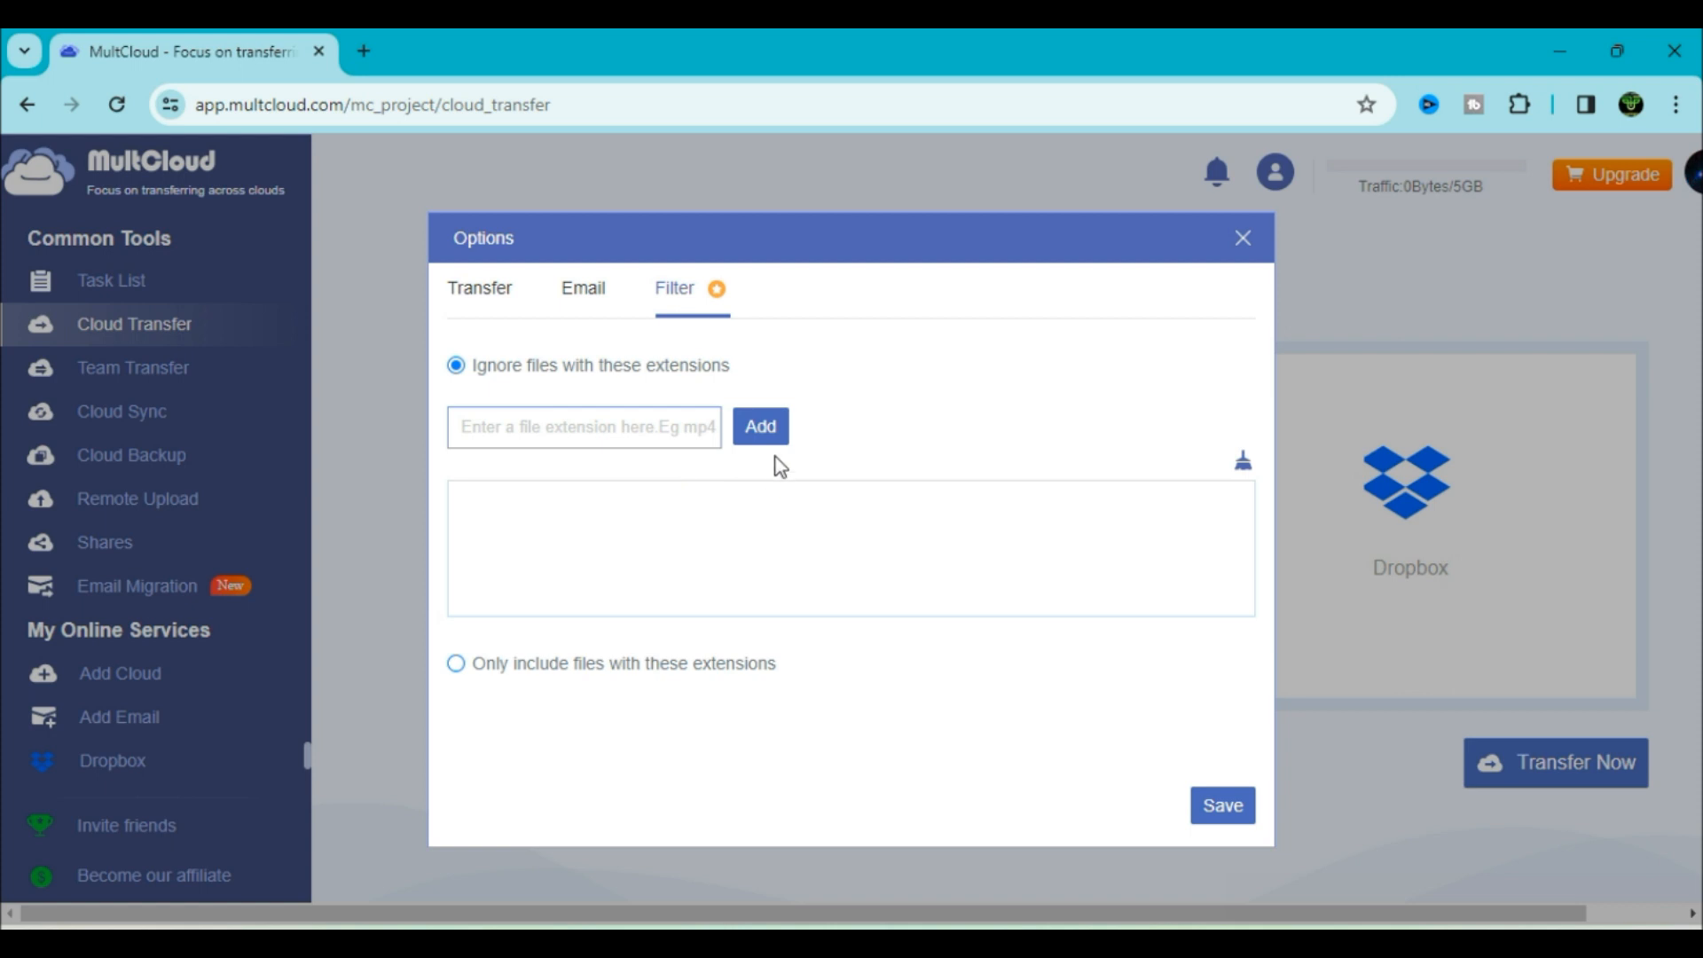
{"action": "left_click", "coordinate": [759, 434]}
{"action": "left_click", "coordinate": [586, 437]}
{"action": "left_click", "coordinate": [572, 533]}
{"action": "left_click", "coordinate": [479, 288]}
{"action": "left_click", "coordinate": [1224, 805]}
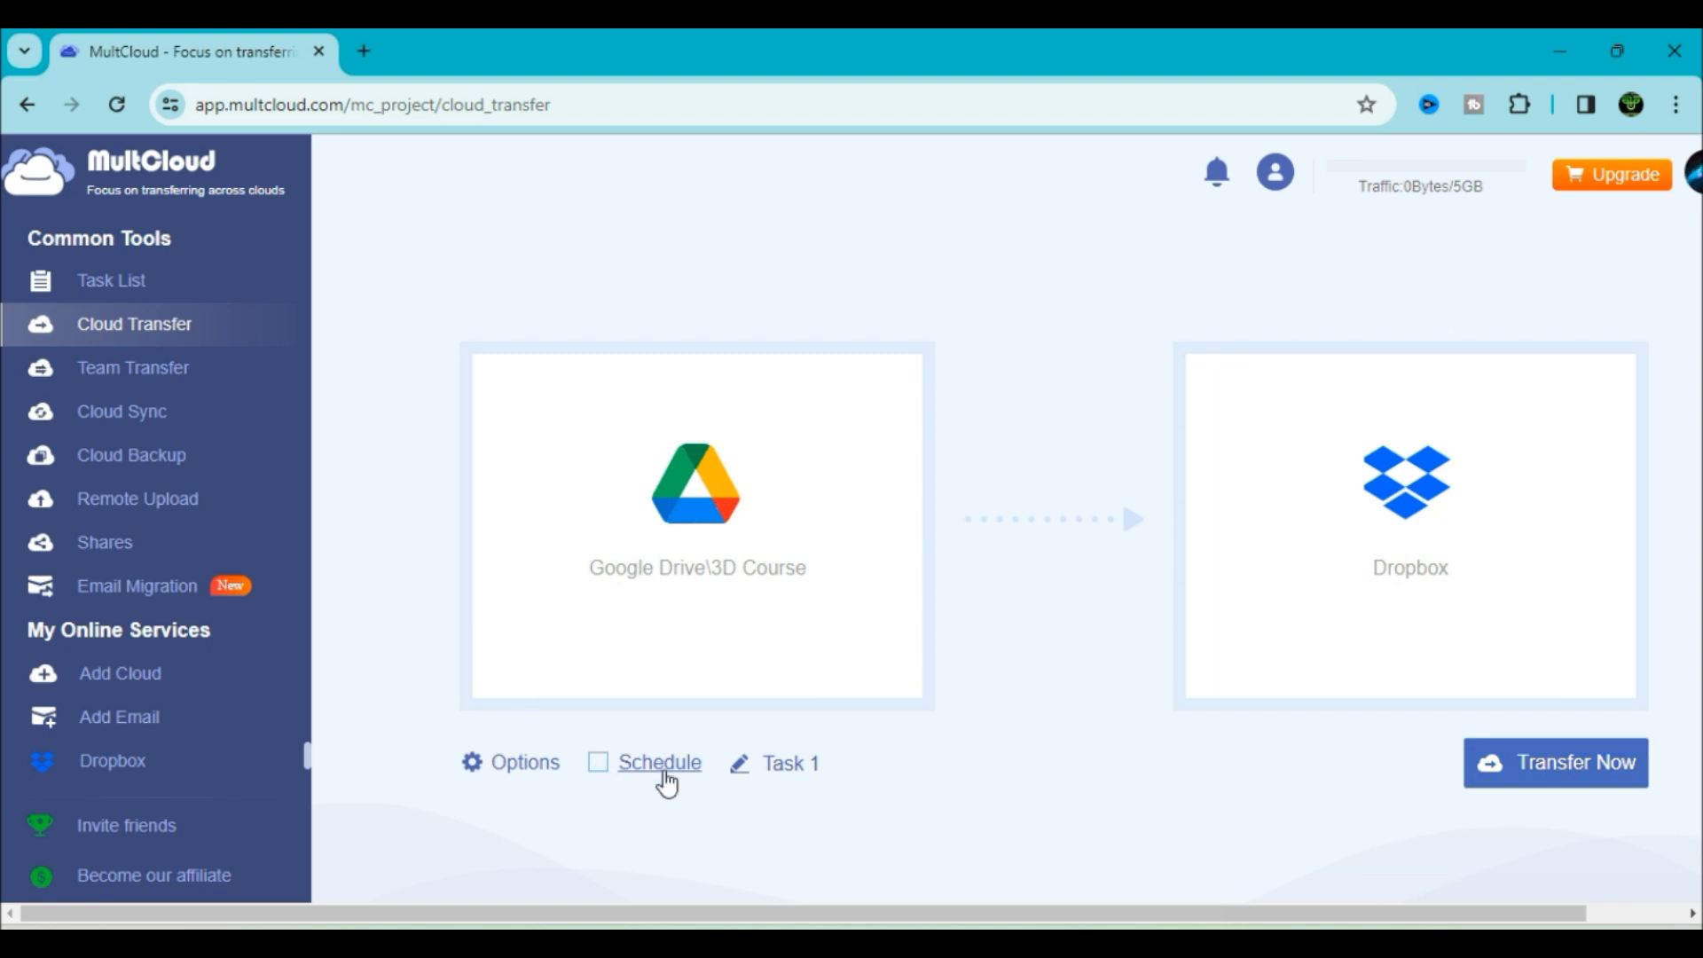
Try one-time and daily schedules for the transfer, with the daily run at 20:28
{"action": "left_click", "coordinate": [602, 770]}
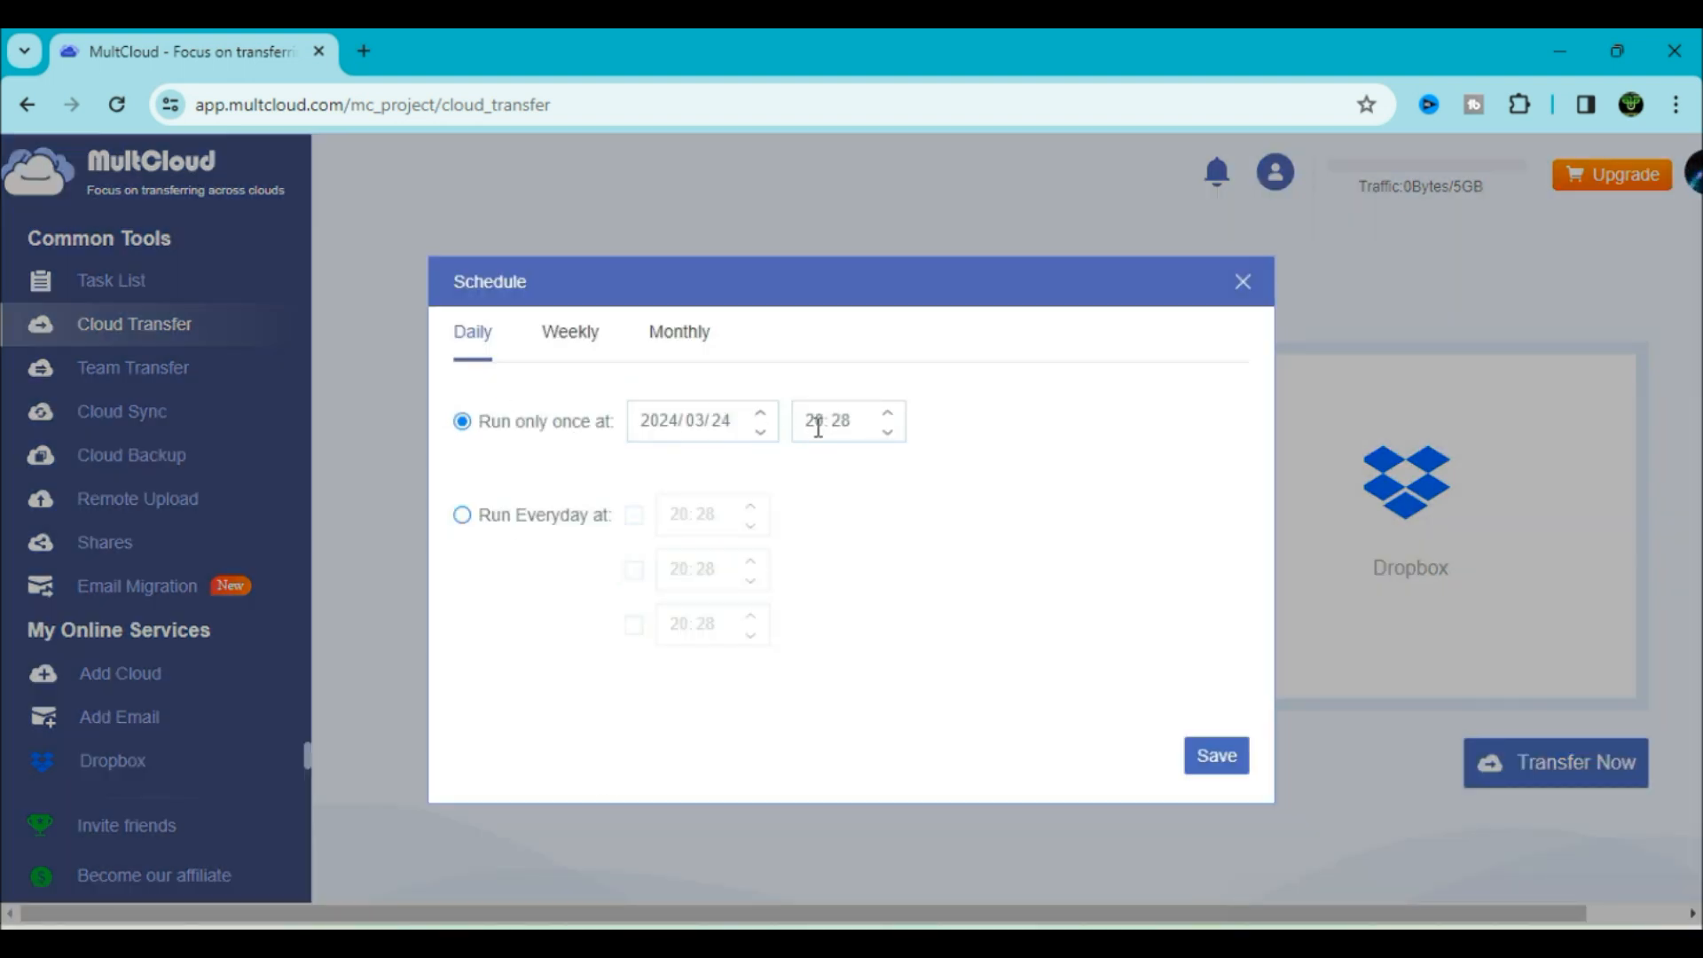
{"action": "left_click", "coordinate": [760, 415]}
{"action": "left_click", "coordinate": [761, 434]}
{"action": "left_click", "coordinate": [571, 333]}
{"action": "left_click", "coordinate": [472, 333]}
{"action": "left_click", "coordinate": [461, 515]}
{"action": "left_click", "coordinate": [502, 421]}
{"action": "left_click", "coordinate": [532, 514]}
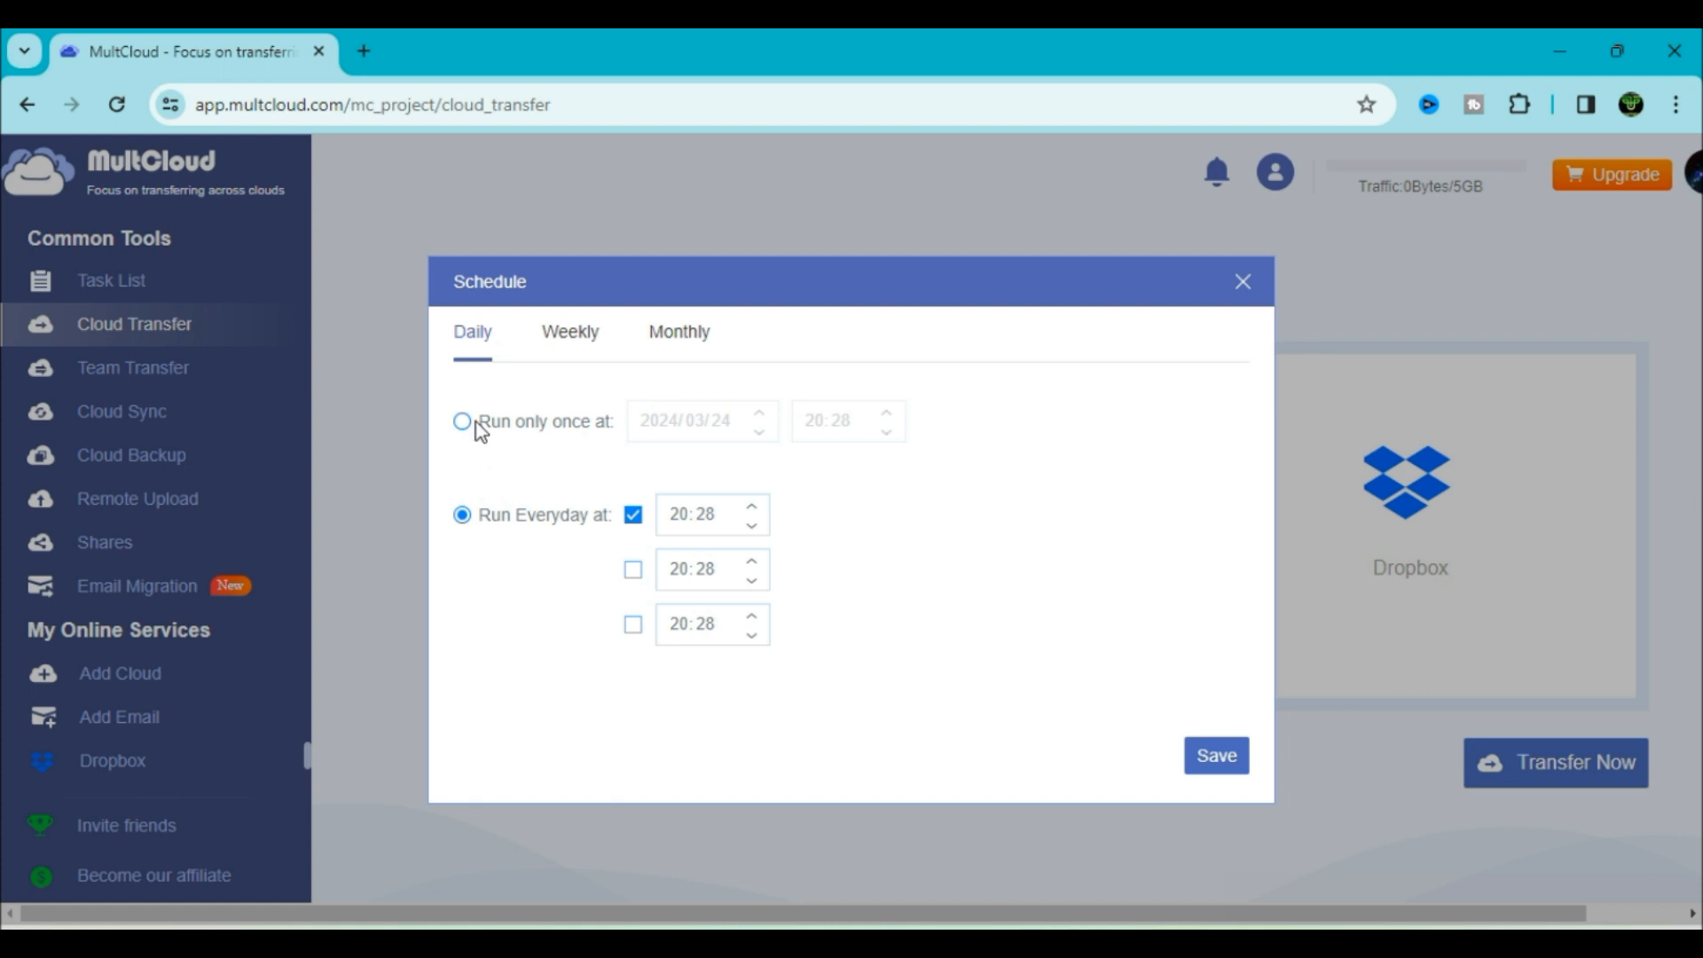
Try a weekly schedule at 20:31, ticking Sunday through Saturday and then clearing every day
{"action": "left_click", "coordinate": [577, 337]}
{"action": "left_click", "coordinate": [652, 420]}
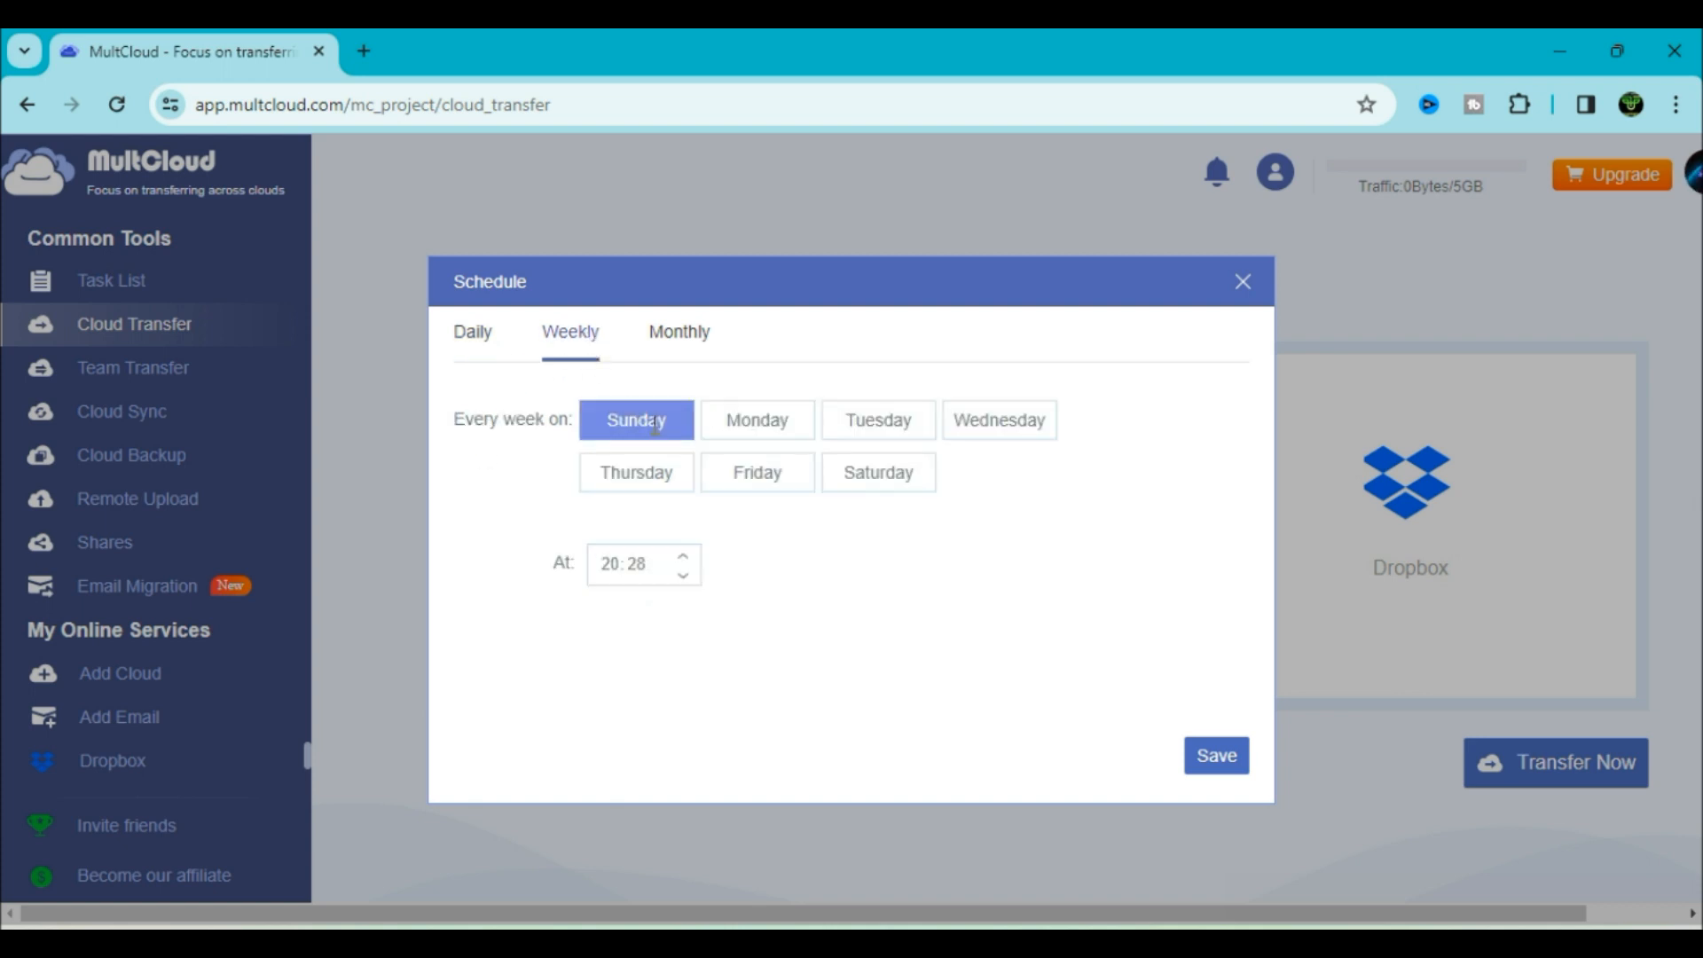
{"action": "left_click", "coordinate": [683, 556]}
{"action": "left_click", "coordinate": [683, 557]}
{"action": "left_click", "coordinate": [684, 557]}
{"action": "left_click", "coordinate": [747, 420]}
{"action": "left_click", "coordinate": [879, 421]}
{"action": "left_click", "coordinate": [983, 420]}
{"action": "left_click", "coordinate": [660, 472]}
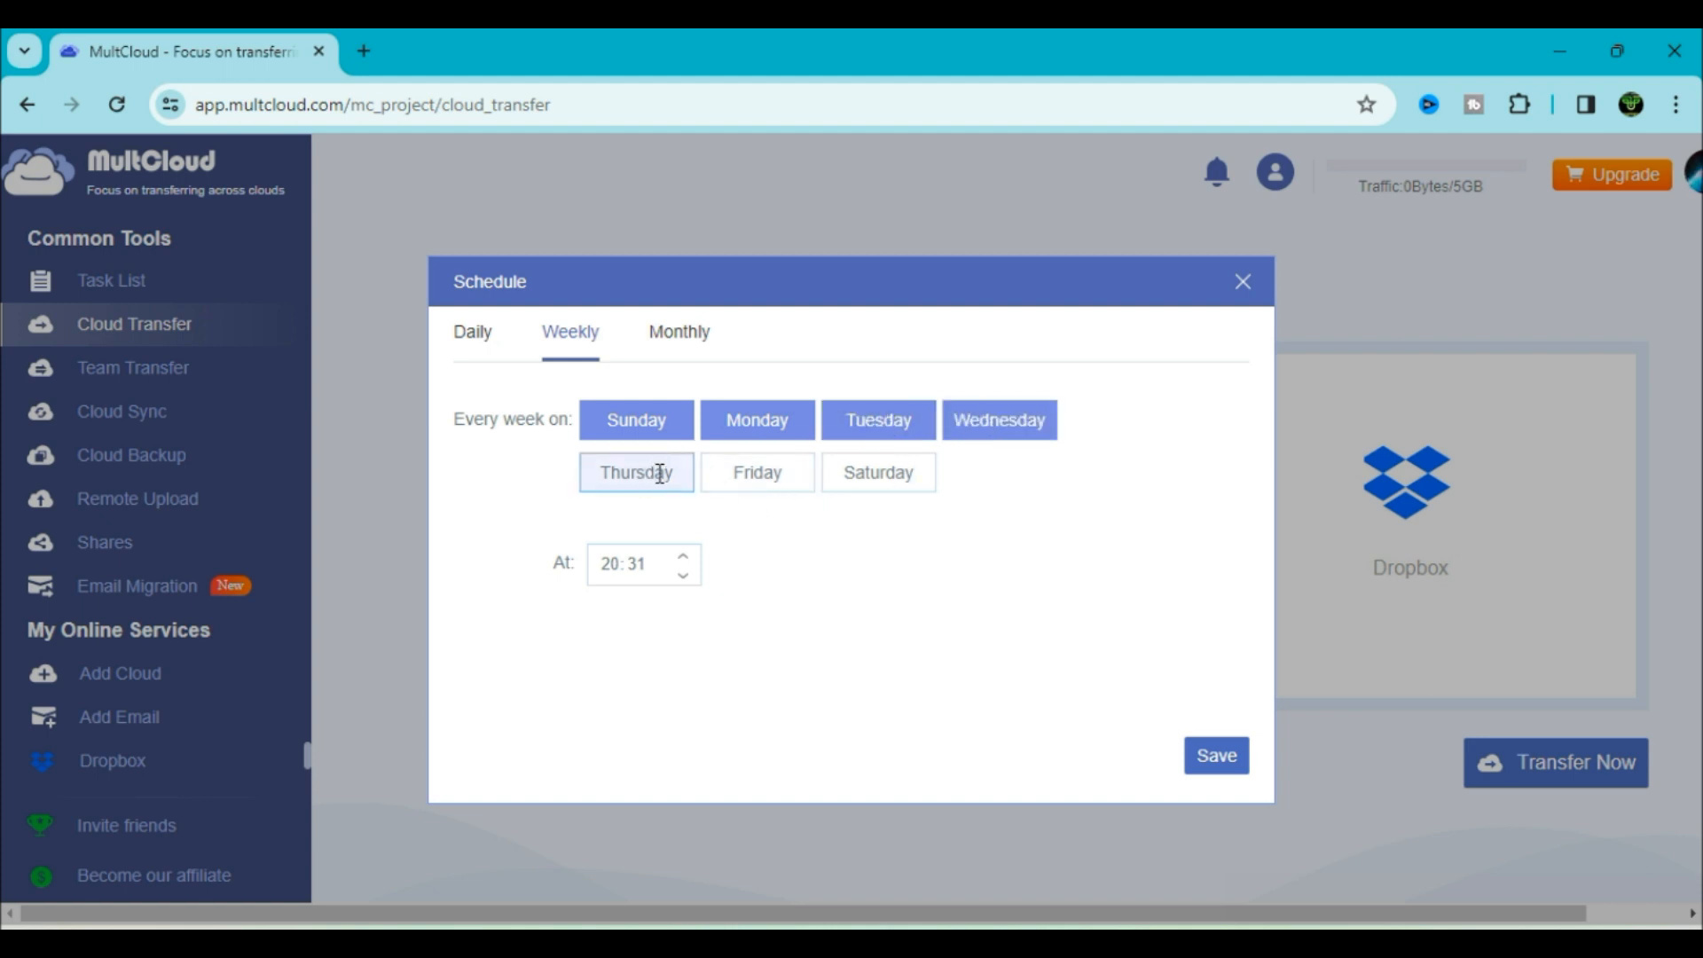
{"action": "left_click", "coordinate": [763, 472]}
{"action": "left_click", "coordinate": [839, 472]}
{"action": "left_click", "coordinate": [636, 420]}
{"action": "left_click", "coordinate": [757, 421]}
{"action": "left_click", "coordinate": [852, 419]}
{"action": "left_click", "coordinate": [1000, 421]}
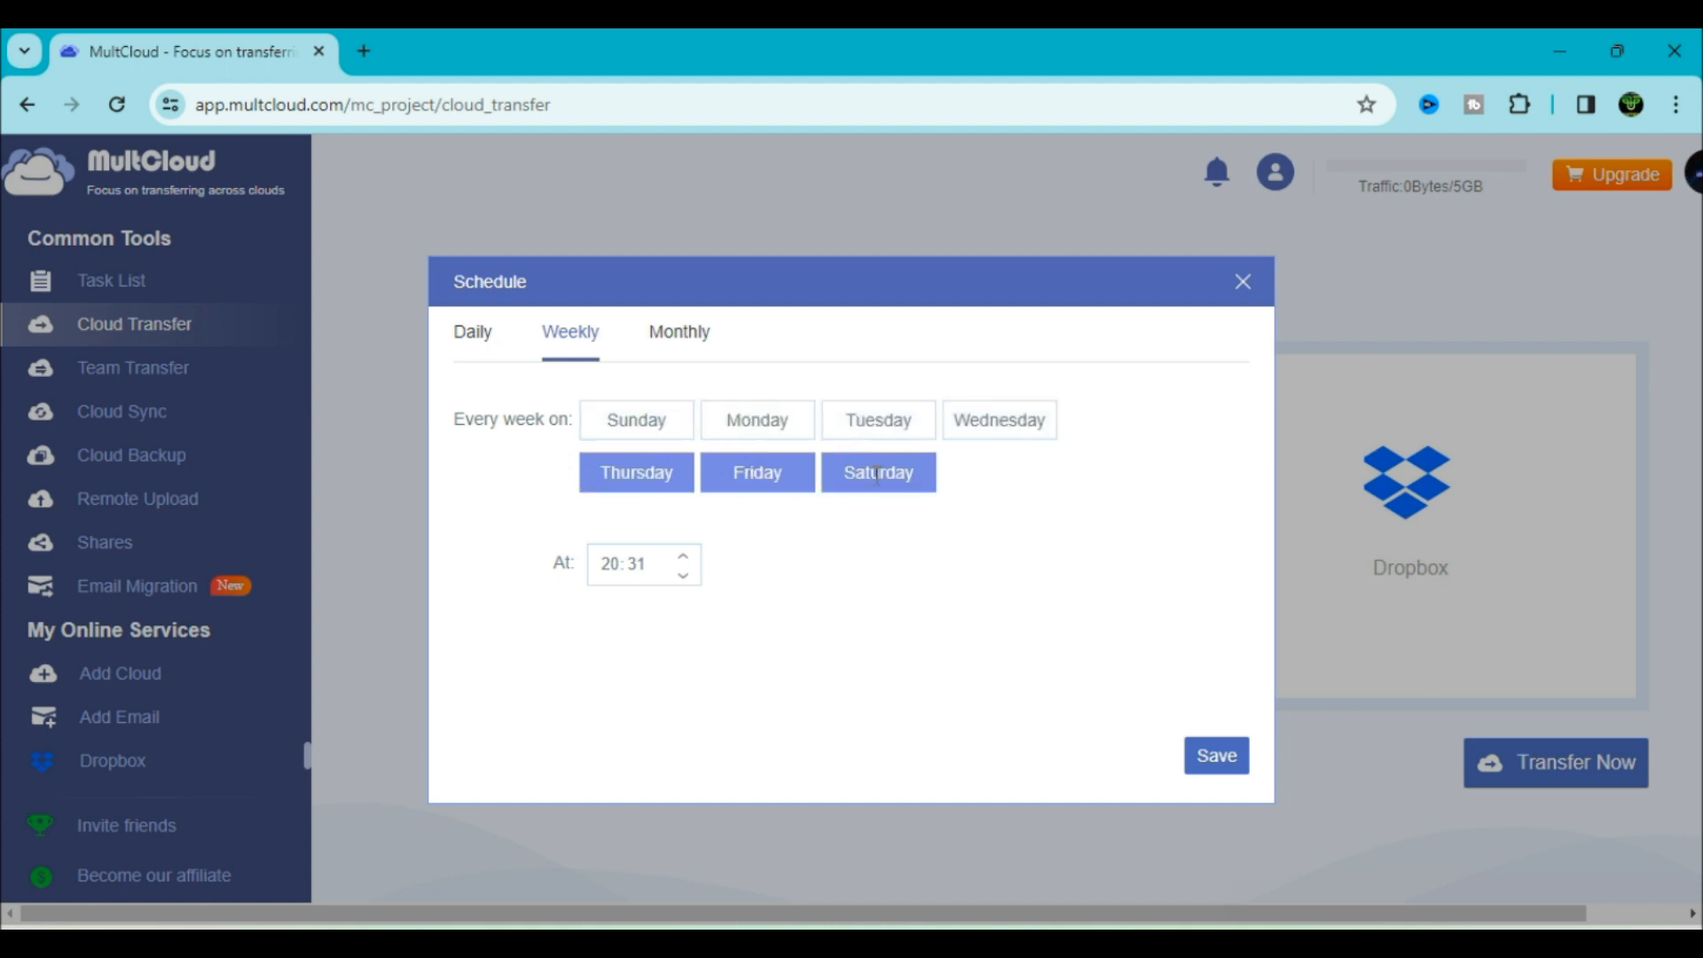
{"action": "left_click", "coordinate": [636, 472]}
{"action": "left_click", "coordinate": [757, 472]}
{"action": "left_click", "coordinate": [879, 472]}
Try a monthly schedule on day 31, then choose which Google Drive files to transfer
{"action": "left_click", "coordinate": [681, 355]}
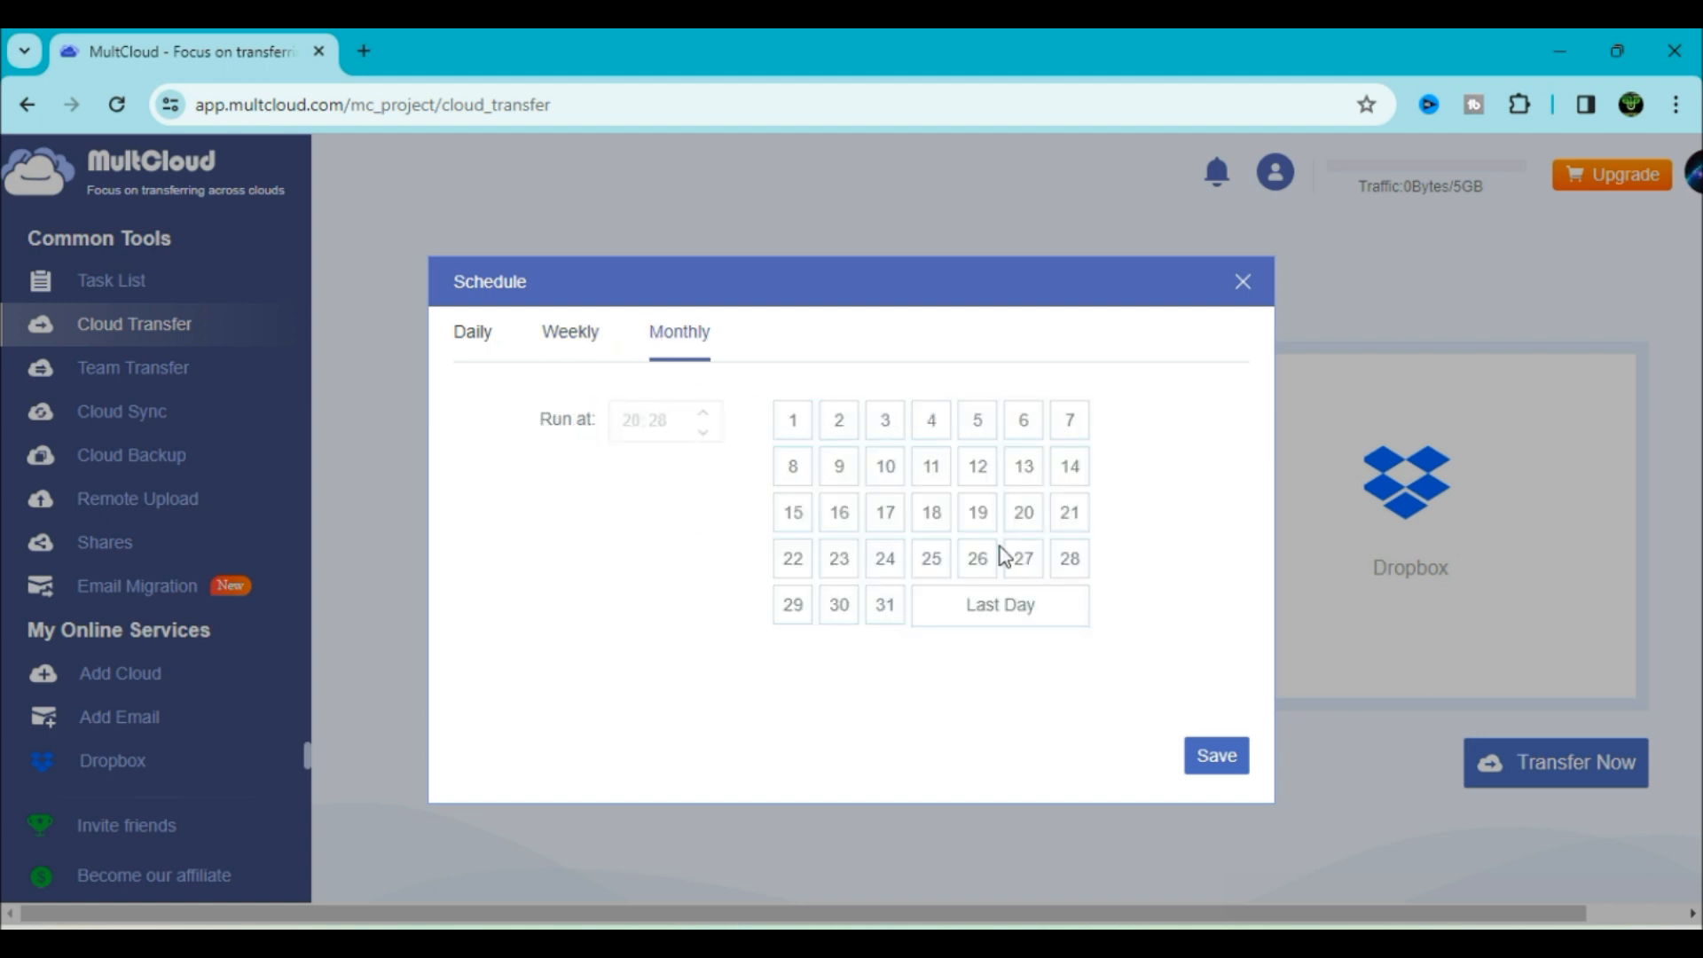
{"action": "left_click", "coordinate": [886, 604]}
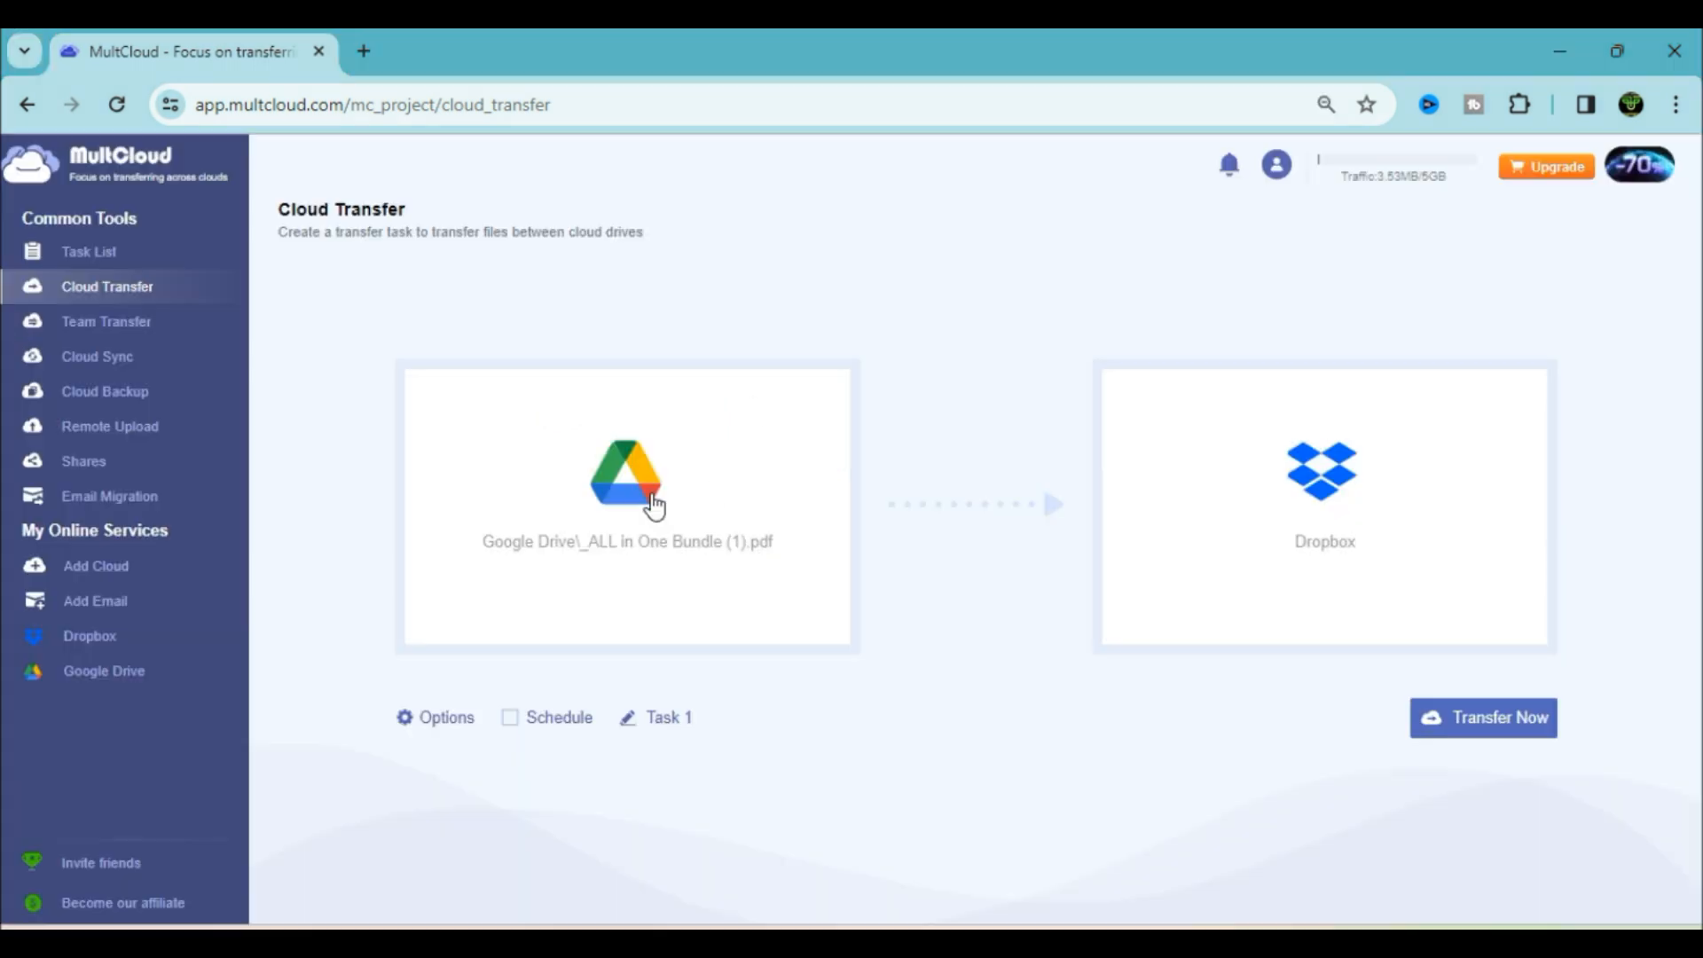
{"action": "left_click", "coordinate": [654, 505]}
Pick _ALL in One Bundle (1).pdf and 3D course Flyplus (Paid).pdf as source and launch the Dropbox transfer
{"action": "left_click", "coordinate": [665, 559]}
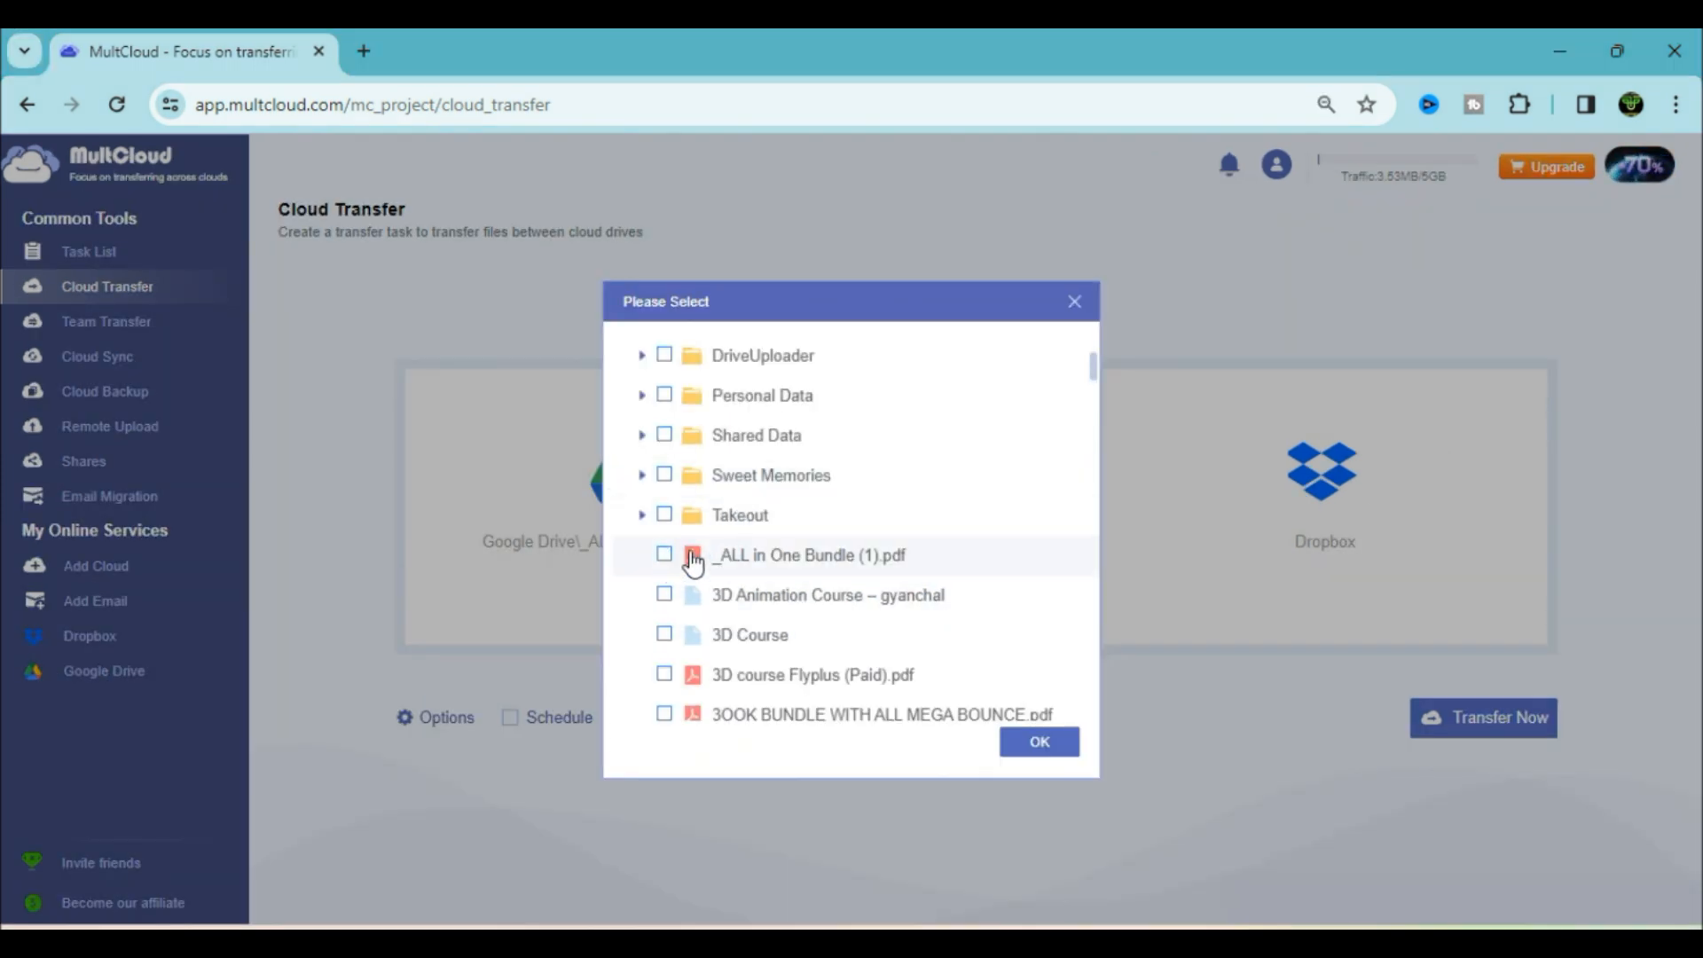
{"action": "left_click", "coordinate": [665, 558]}
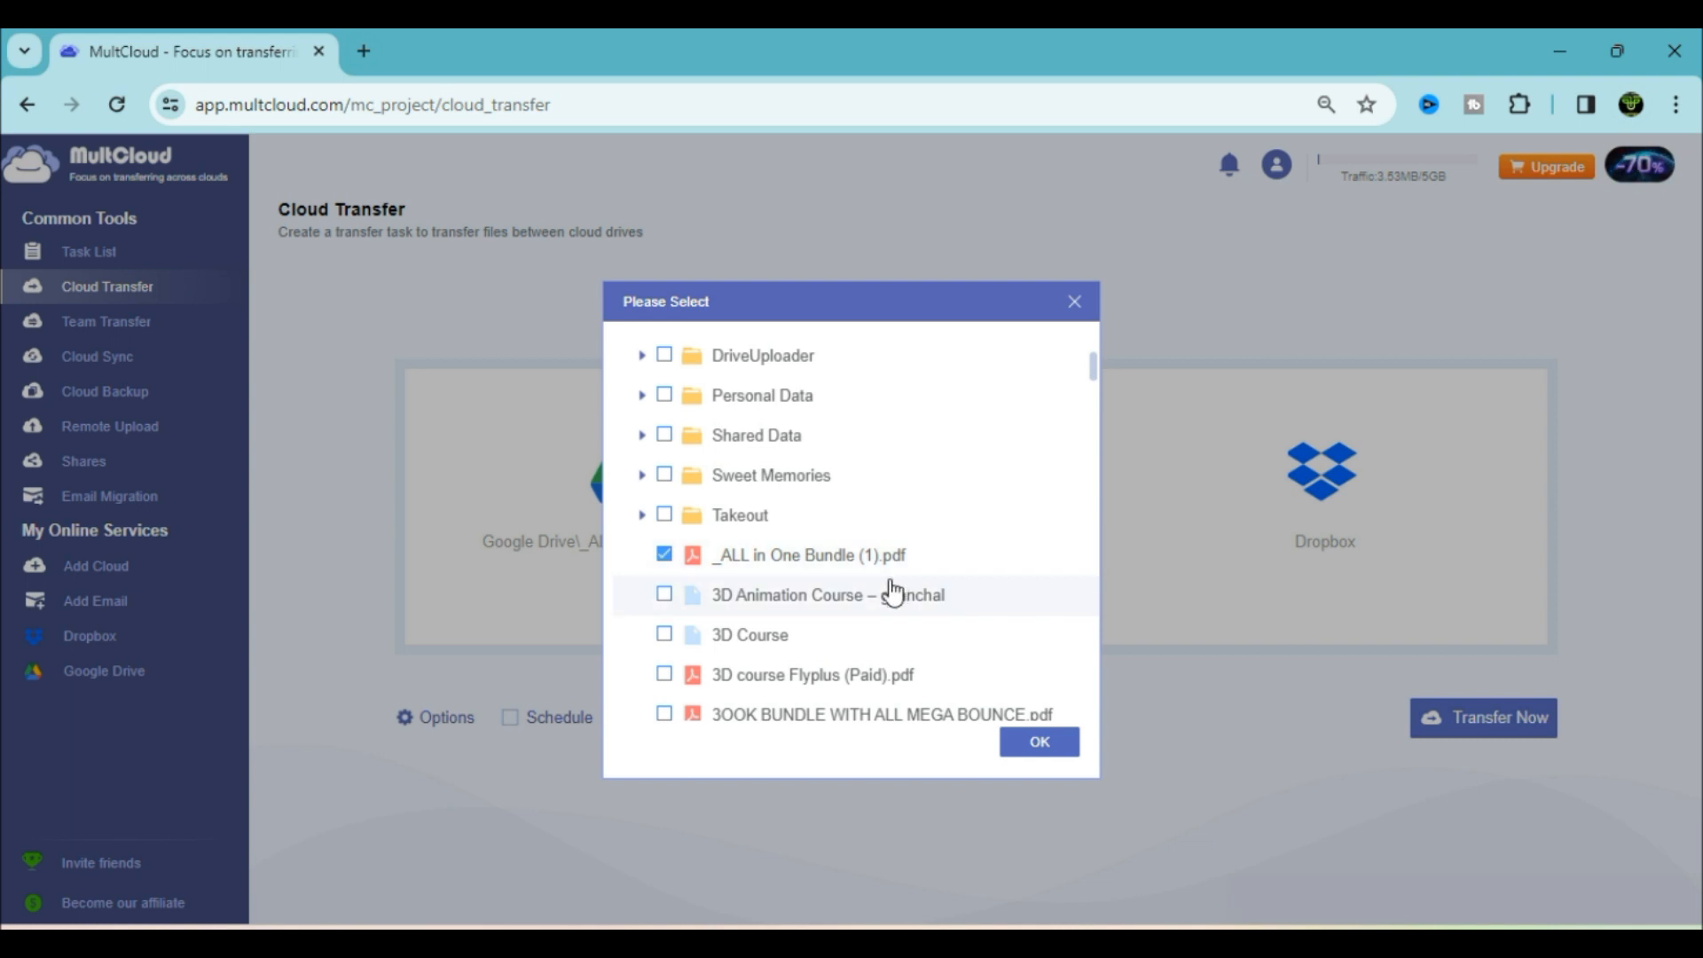
{"action": "left_click", "coordinate": [664, 675]}
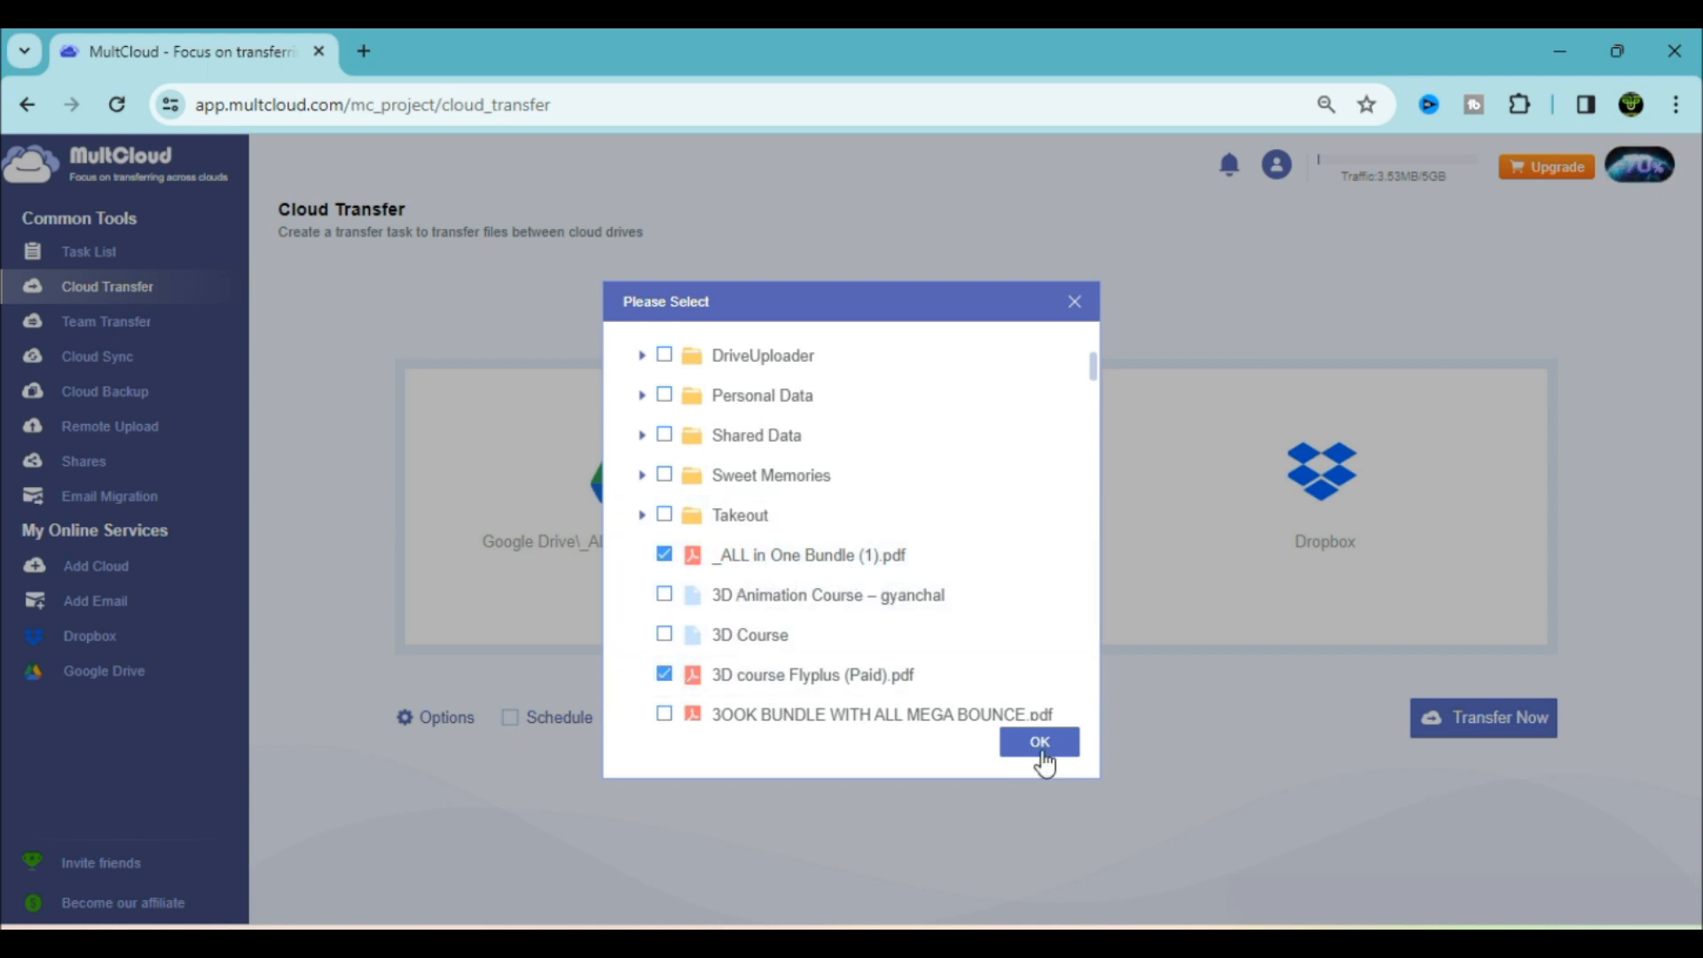
{"action": "left_click", "coordinate": [1040, 741]}
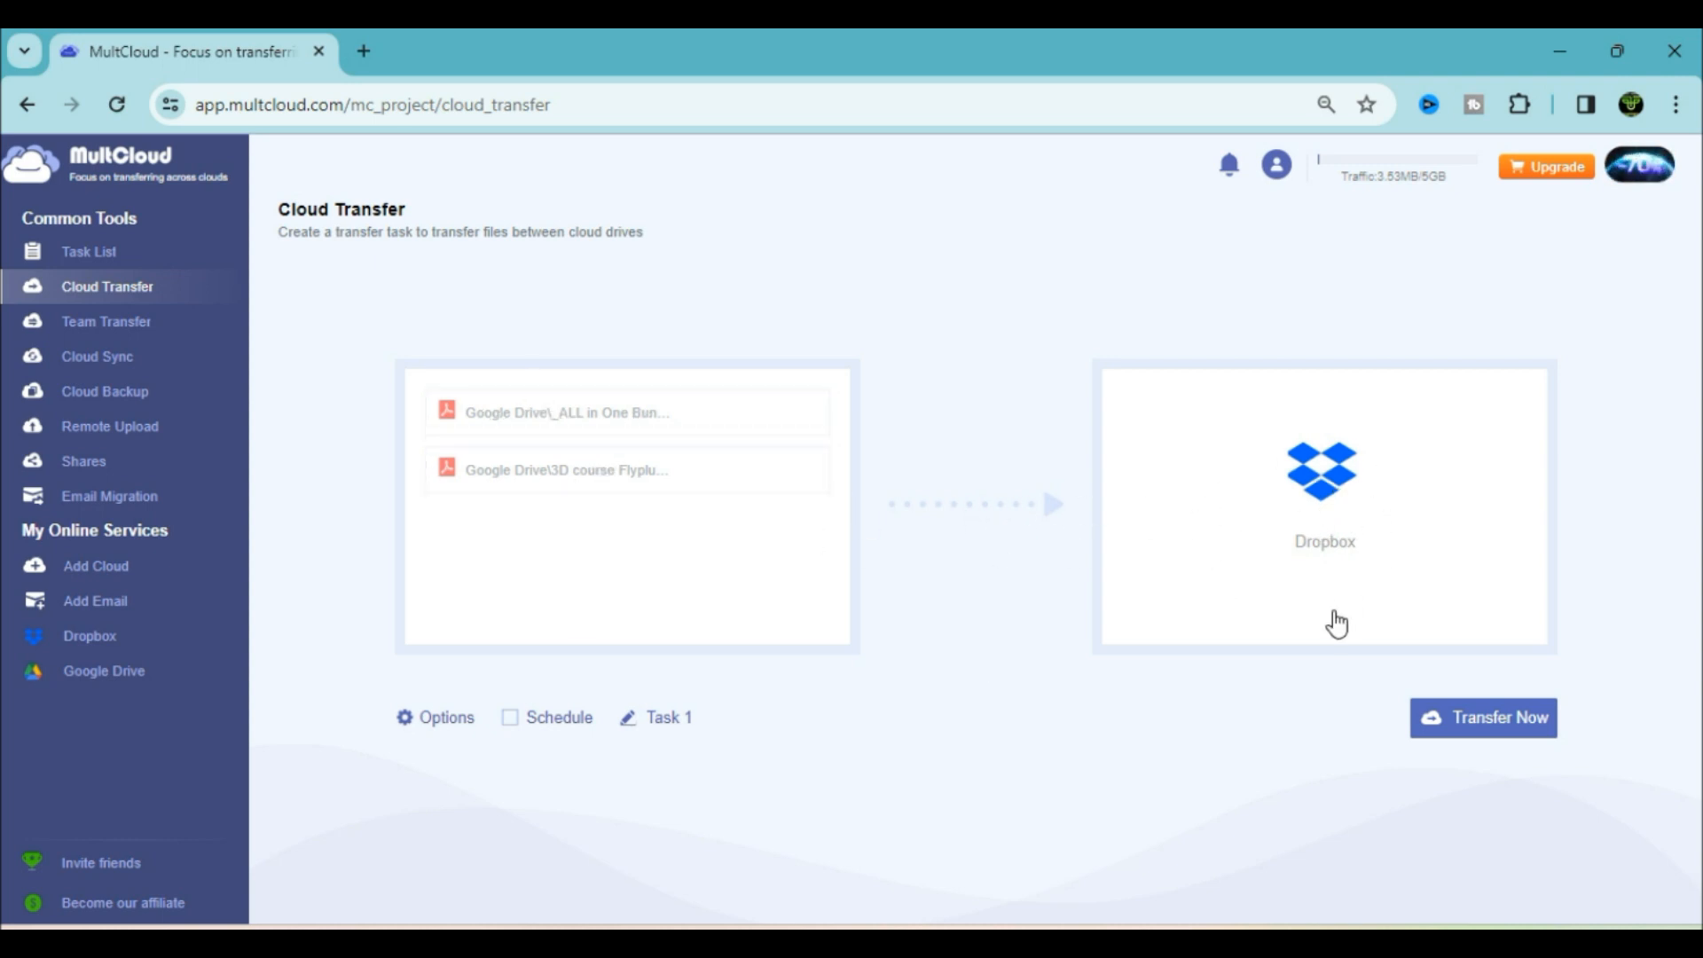
{"action": "left_click", "coordinate": [1500, 723]}
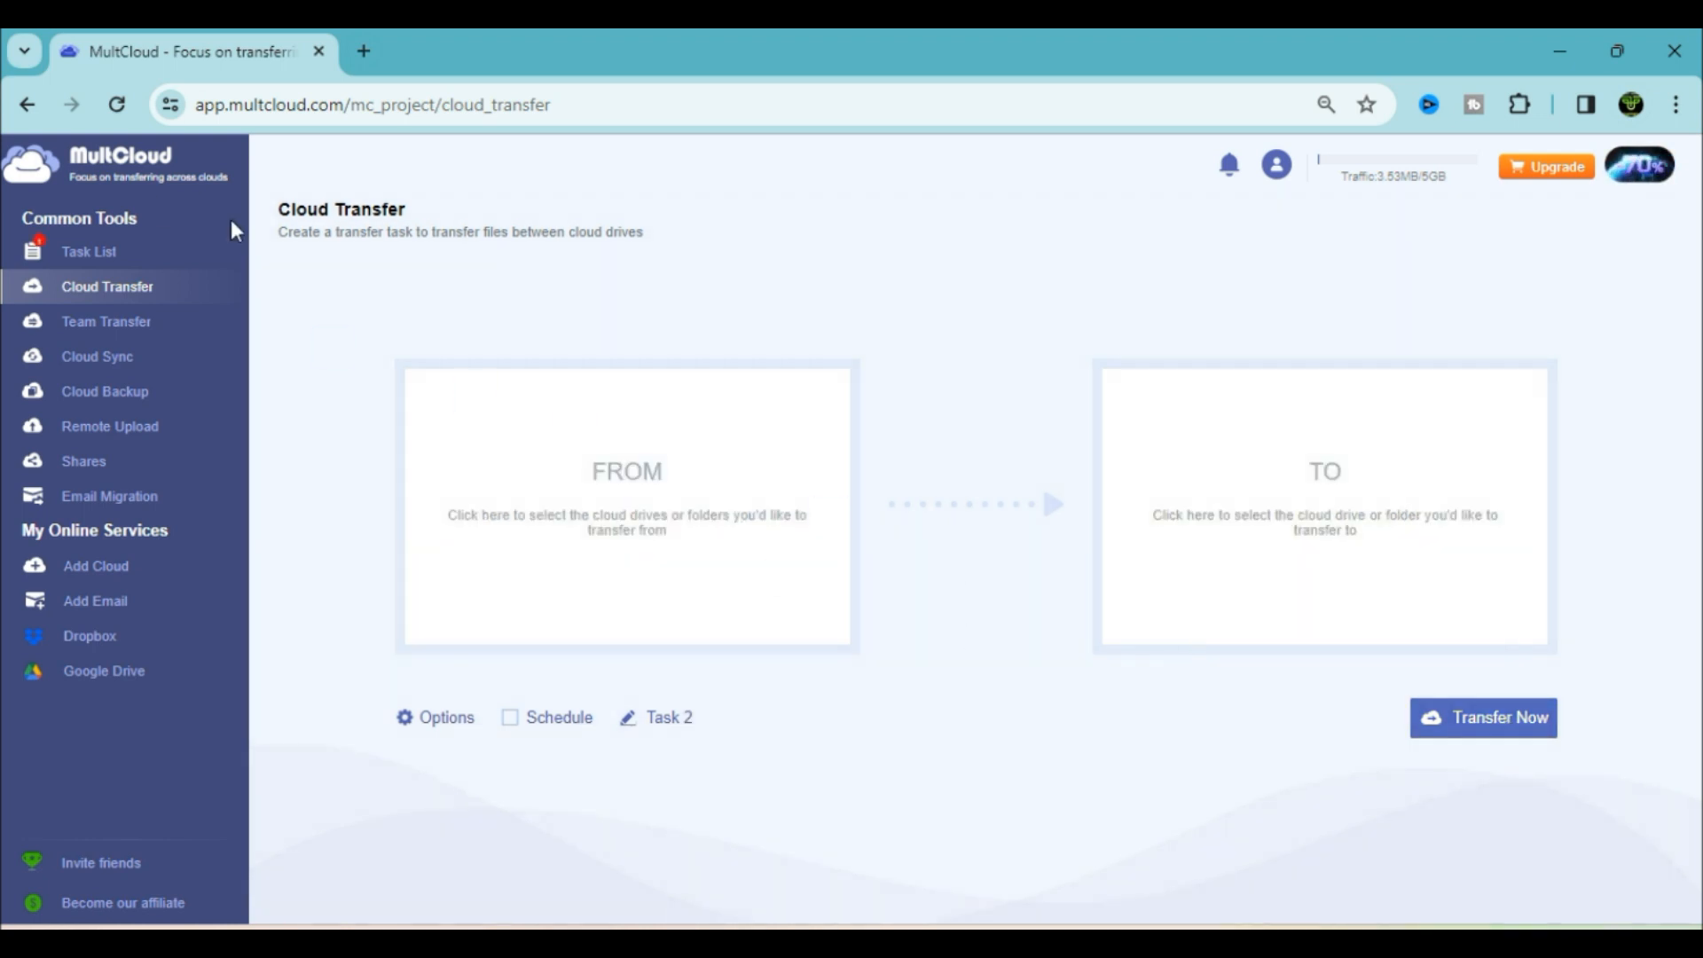
{"action": "left_click", "coordinate": [125, 253]}
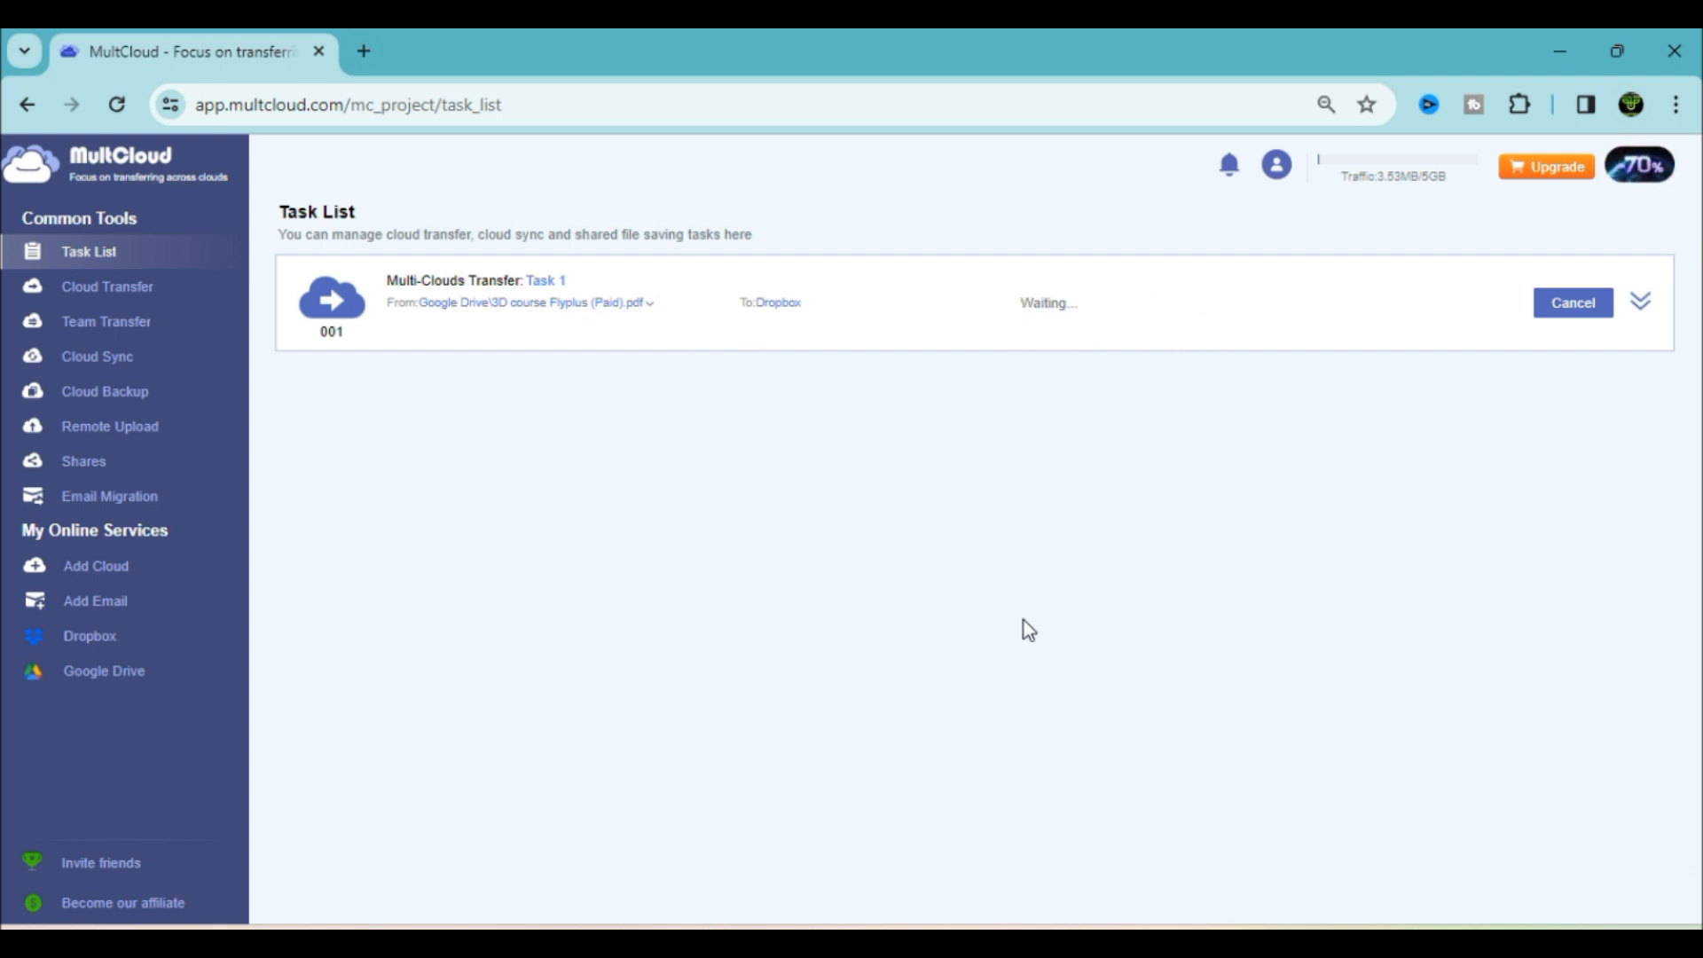
{"action": "left_click", "coordinate": [1644, 305]}
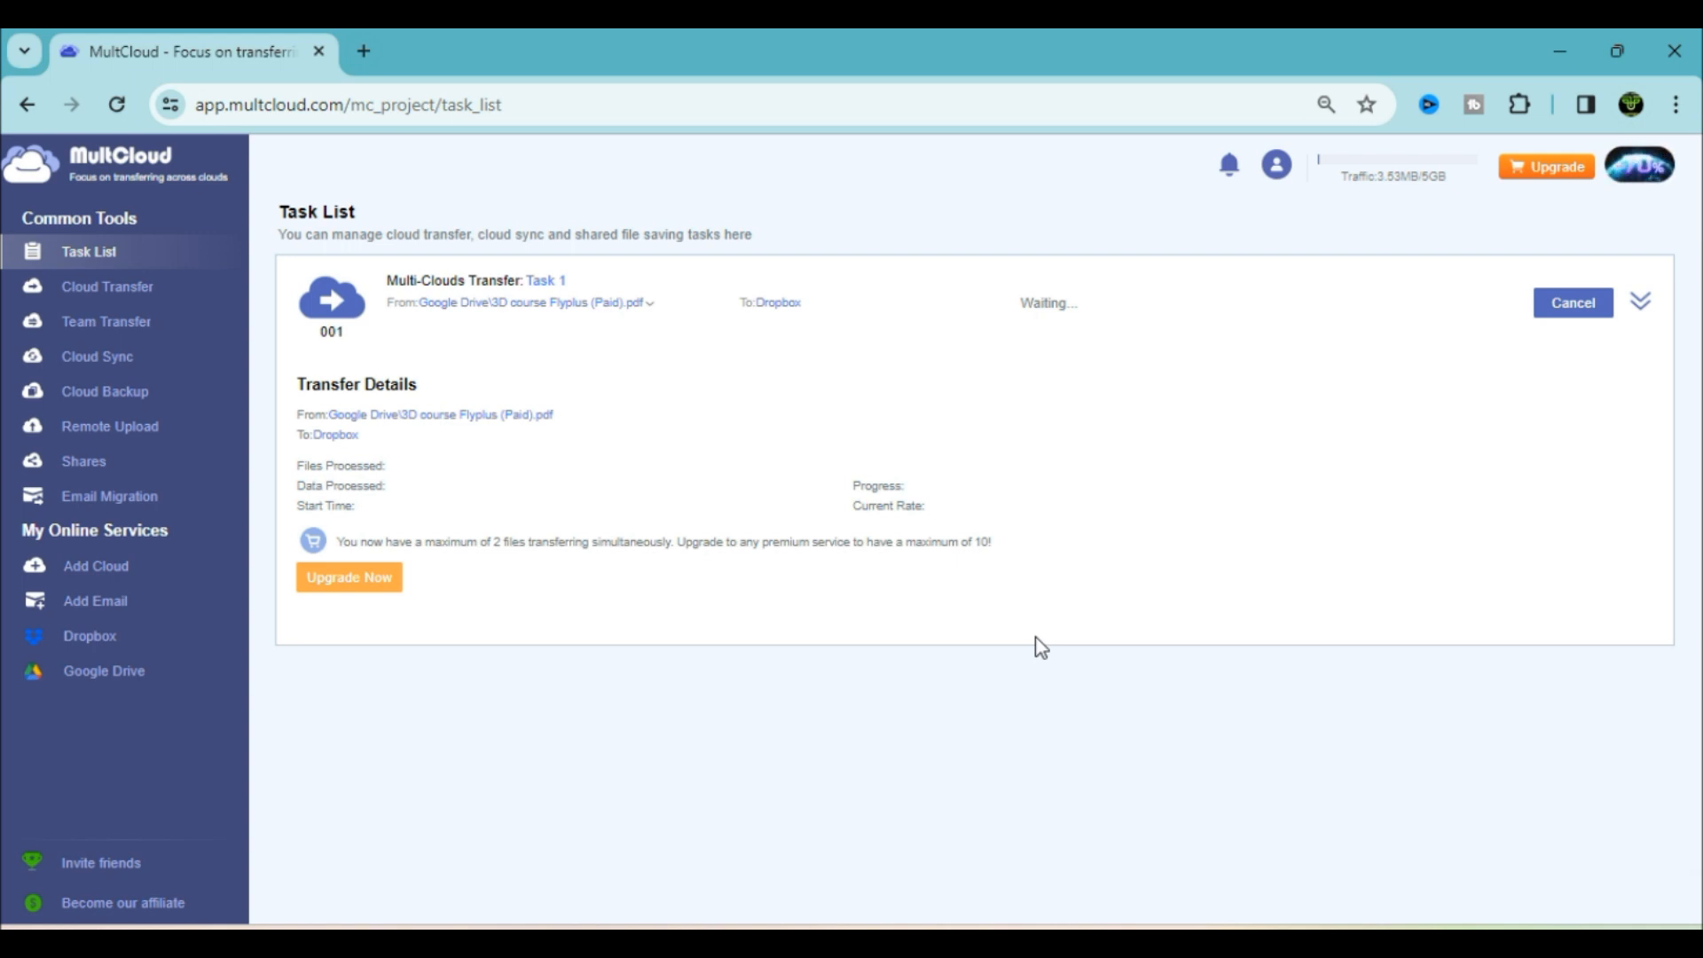
{"action": "left_click", "coordinate": [124, 293]}
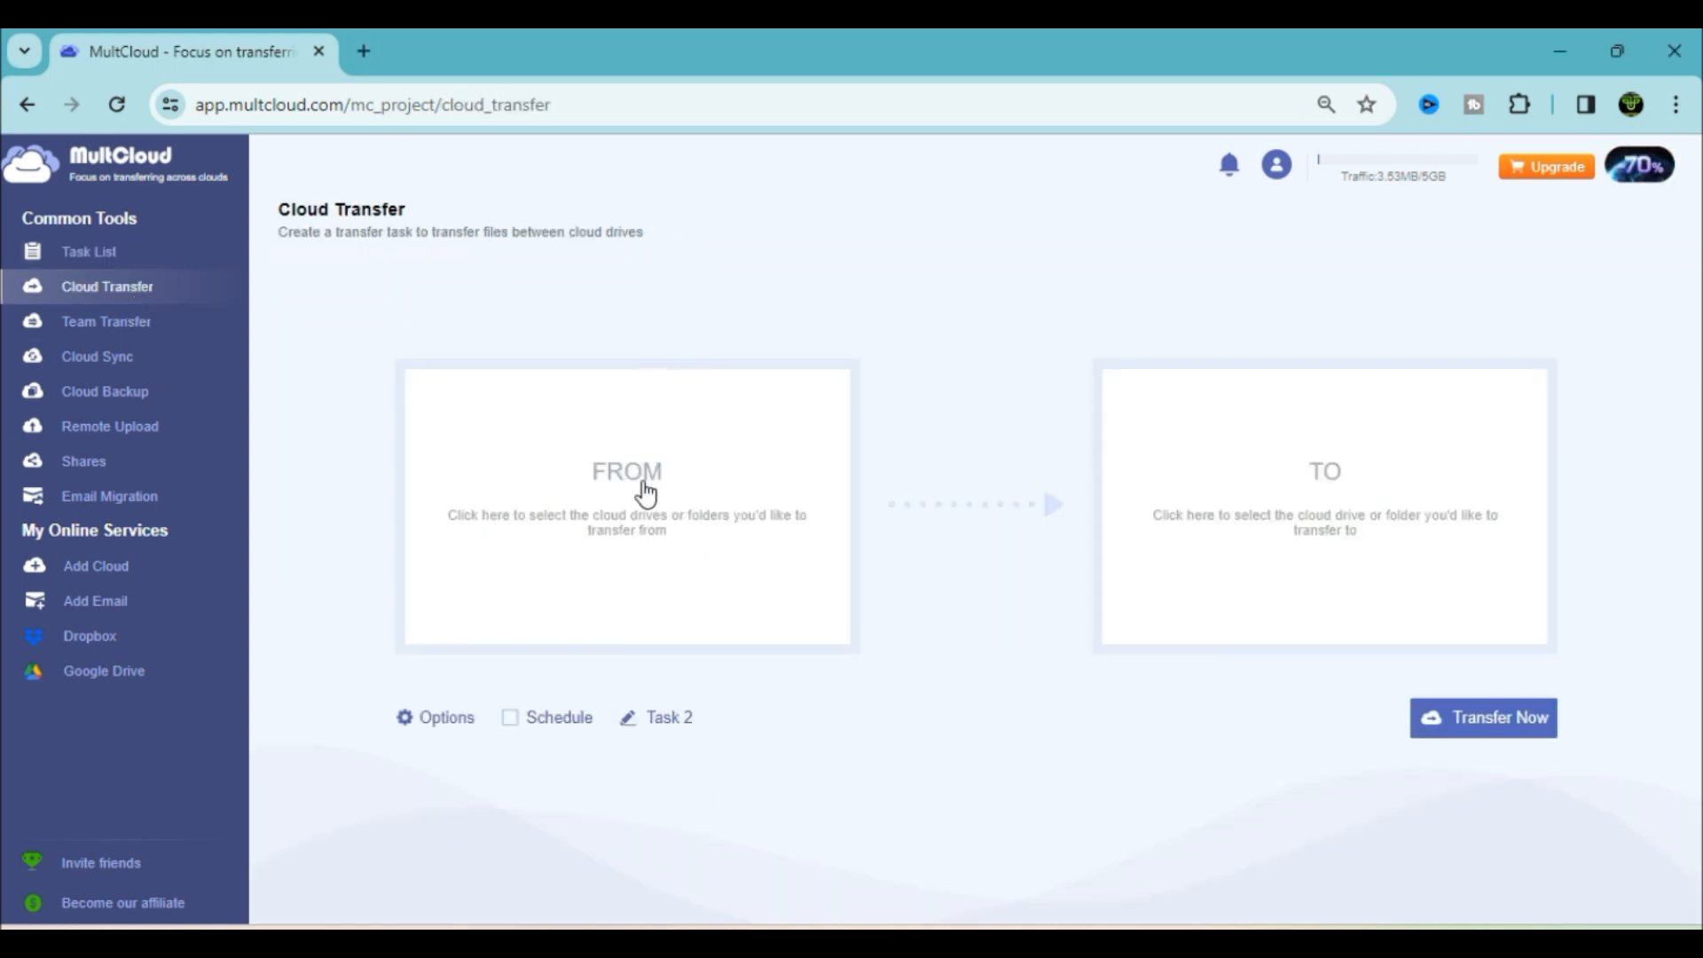
Transfer 15000 Canva Editable Templates.pdf from Google Drive to Dropbox as Task 2 and expand its details
{"action": "left_click", "coordinate": [647, 490]}
{"action": "left_click", "coordinate": [625, 406]}
{"action": "scroll", "coordinate": [780, 627], "scroll_direction": "down", "scroll_amount": 3}
{"action": "left_click", "coordinate": [779, 631]}
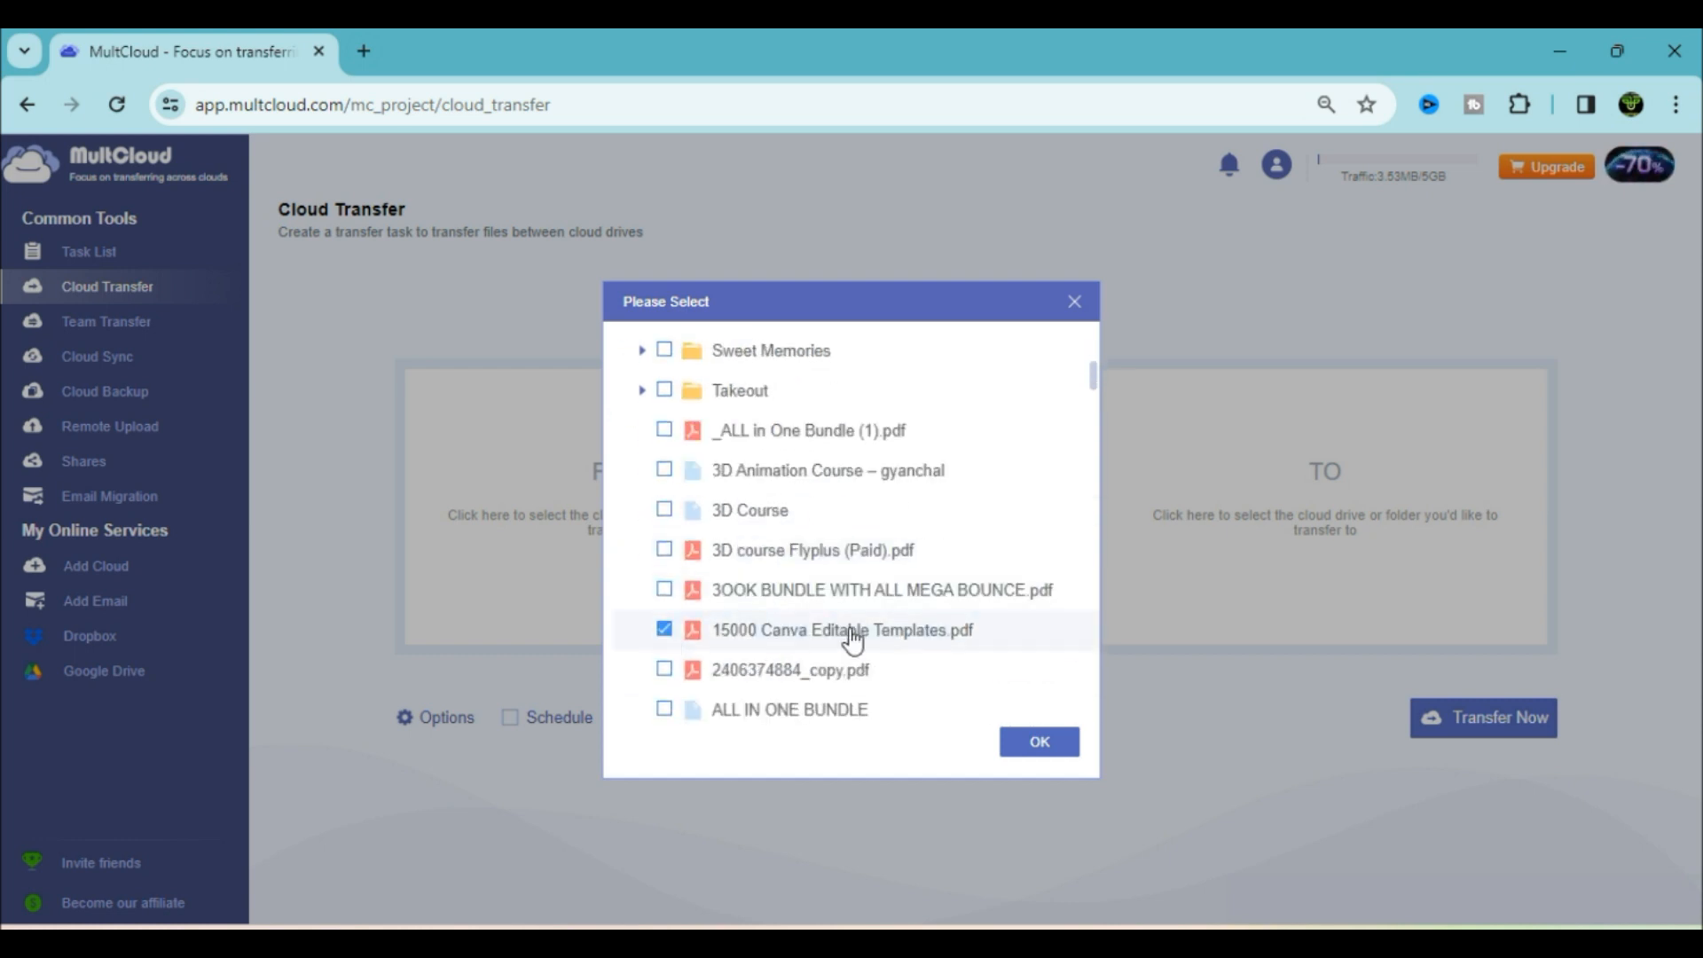
{"action": "left_click", "coordinate": [1040, 741]}
{"action": "left_click", "coordinate": [1294, 507]}
{"action": "left_click", "coordinate": [684, 357]}
{"action": "left_click", "coordinate": [1039, 742]}
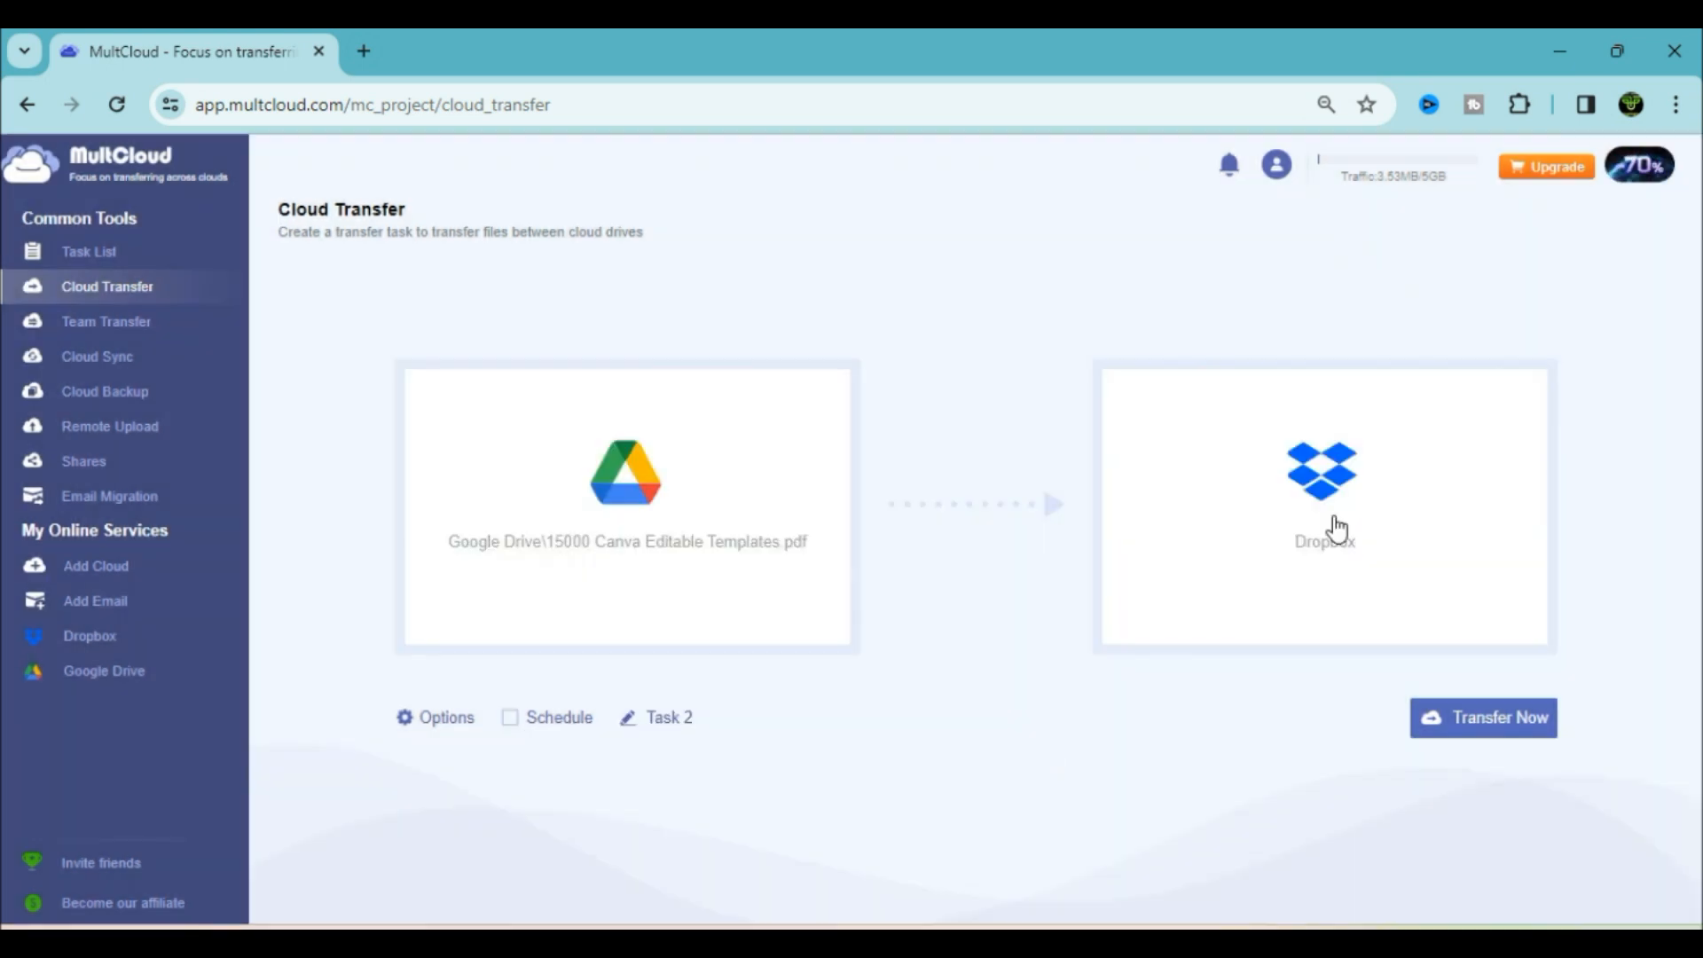
{"action": "left_click", "coordinate": [1437, 737]}
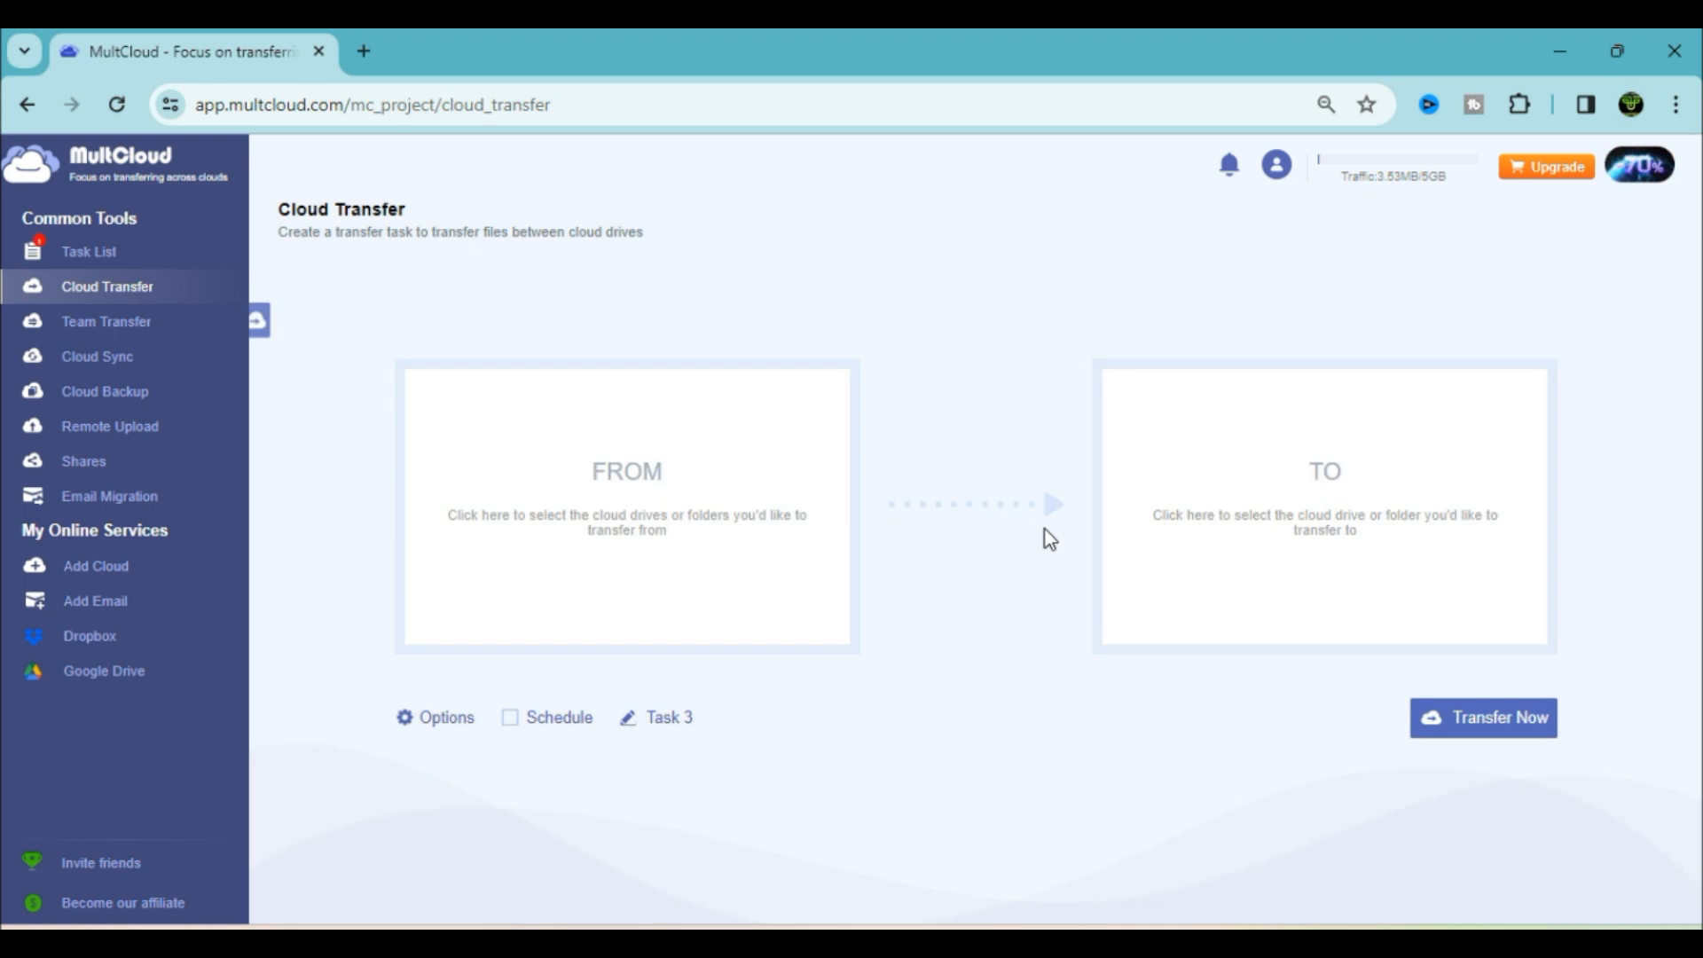
{"action": "left_click", "coordinate": [1642, 302]}
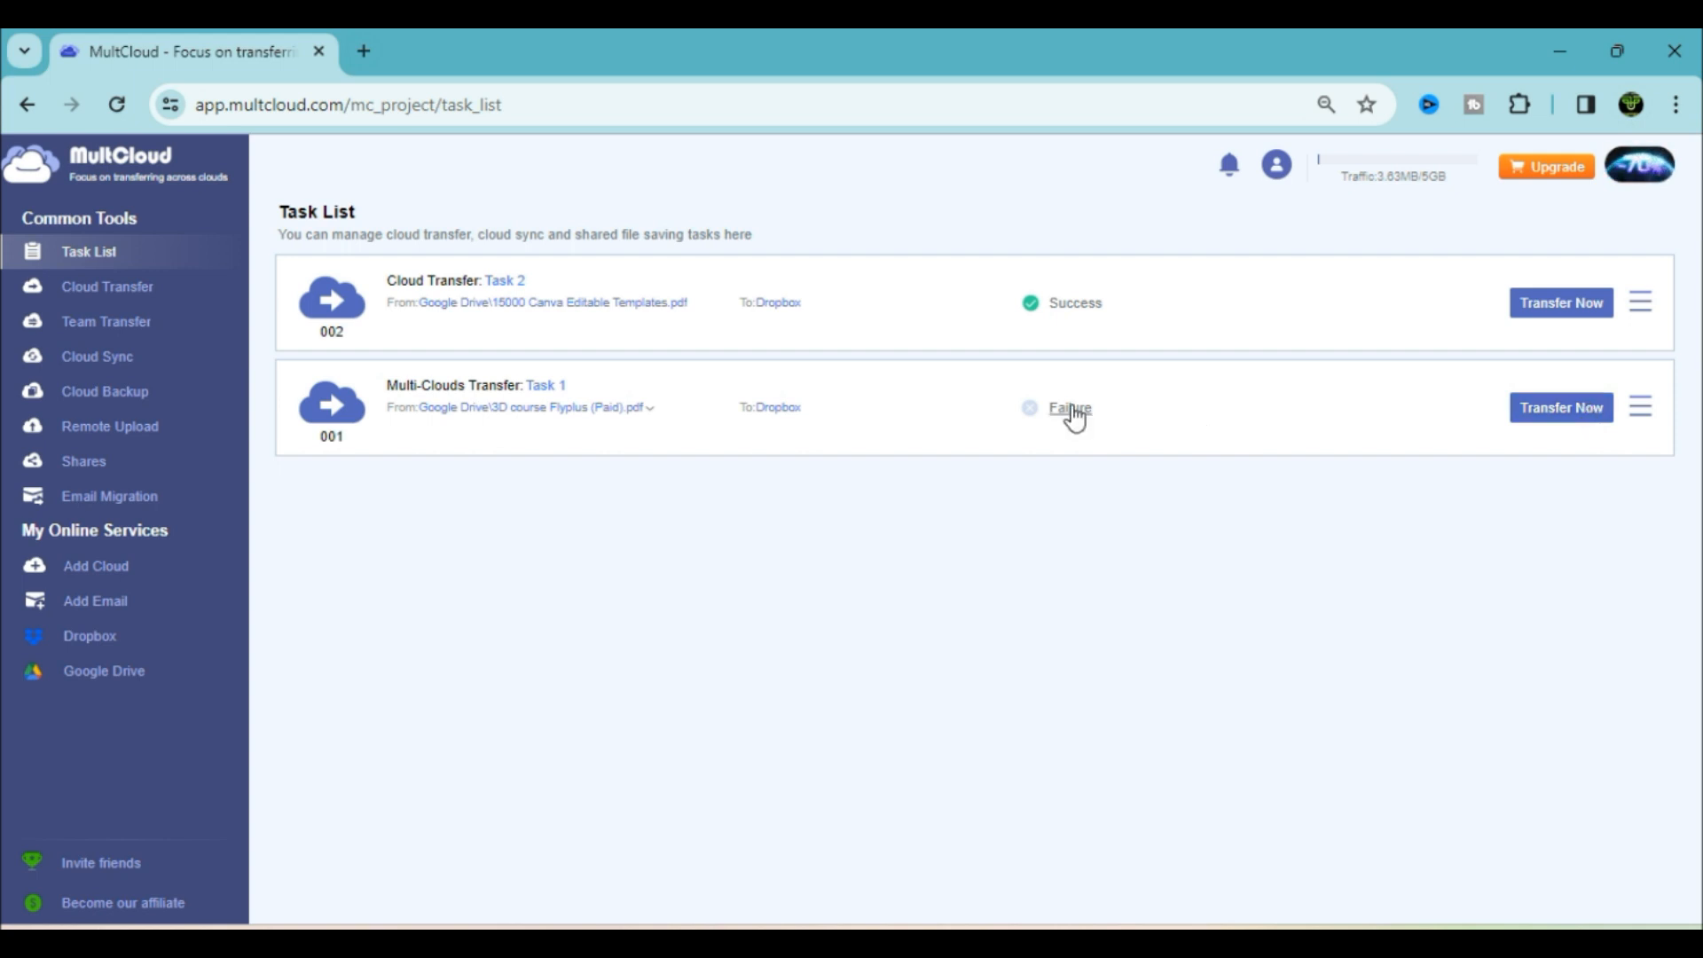
Rerun the failed Task 1 and view Dropbox to confirm both PDFs arrived
{"action": "left_click", "coordinate": [1592, 413]}
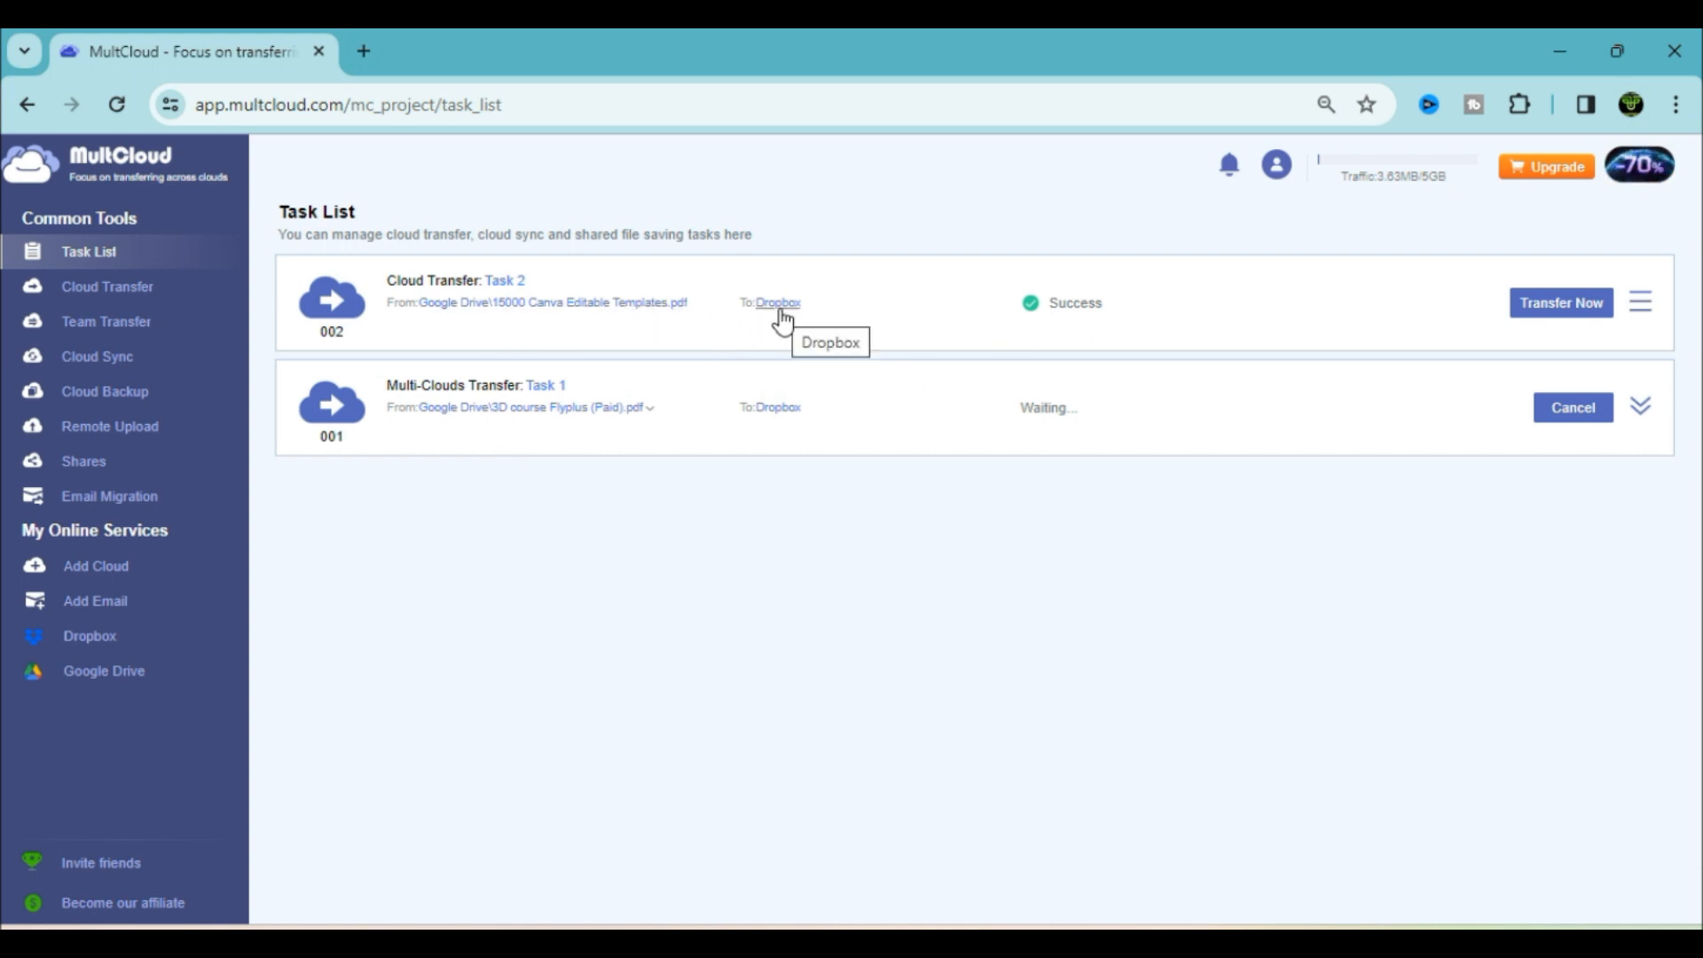
{"action": "left_click", "coordinate": [71, 649]}
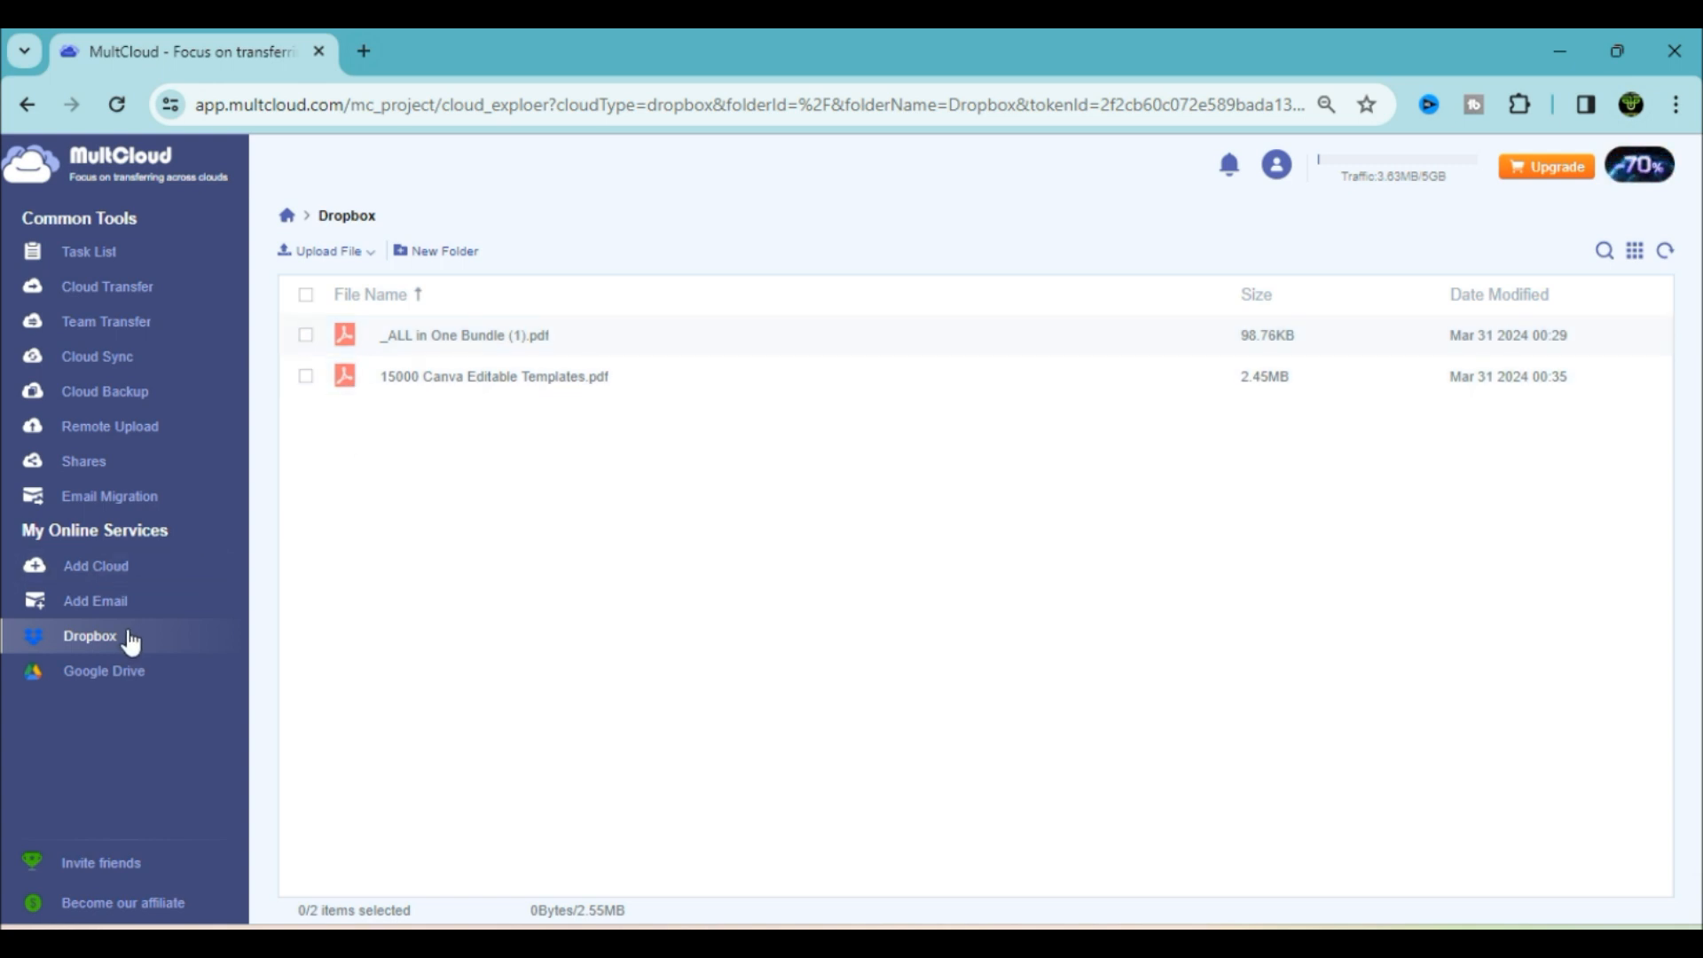
Verify Task 1 shows Success and Dropbox holds all three PDFs, then browse Google Drive
{"action": "left_click", "coordinate": [113, 254]}
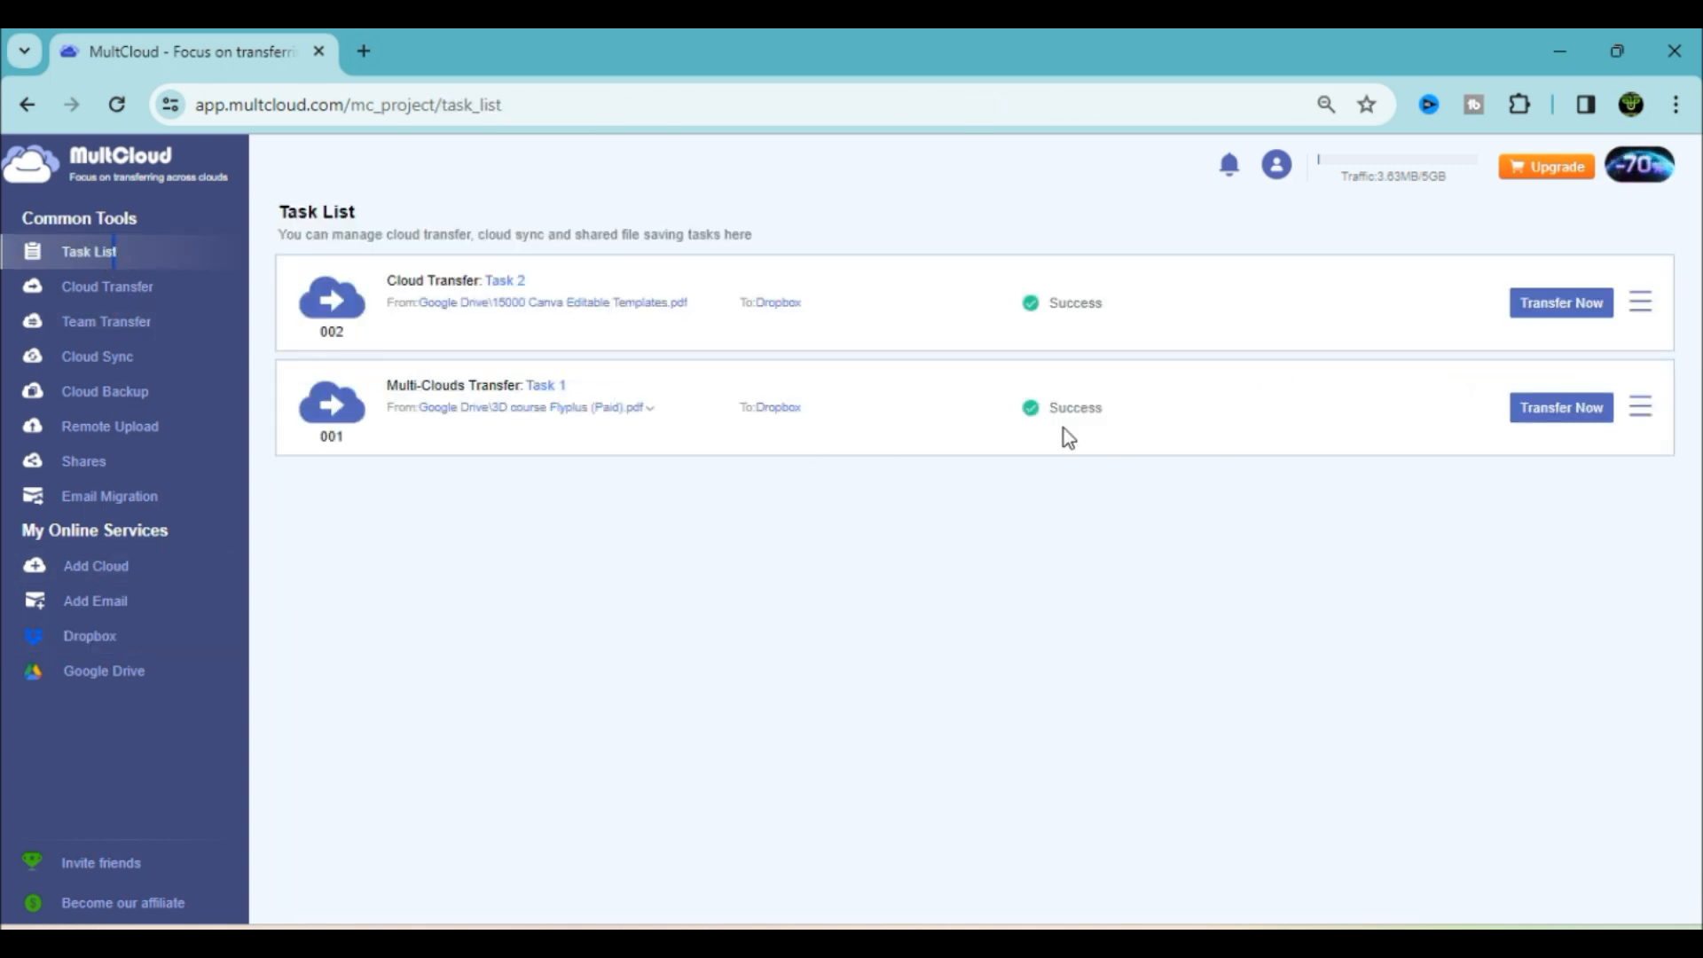
{"action": "left_click", "coordinate": [182, 634]}
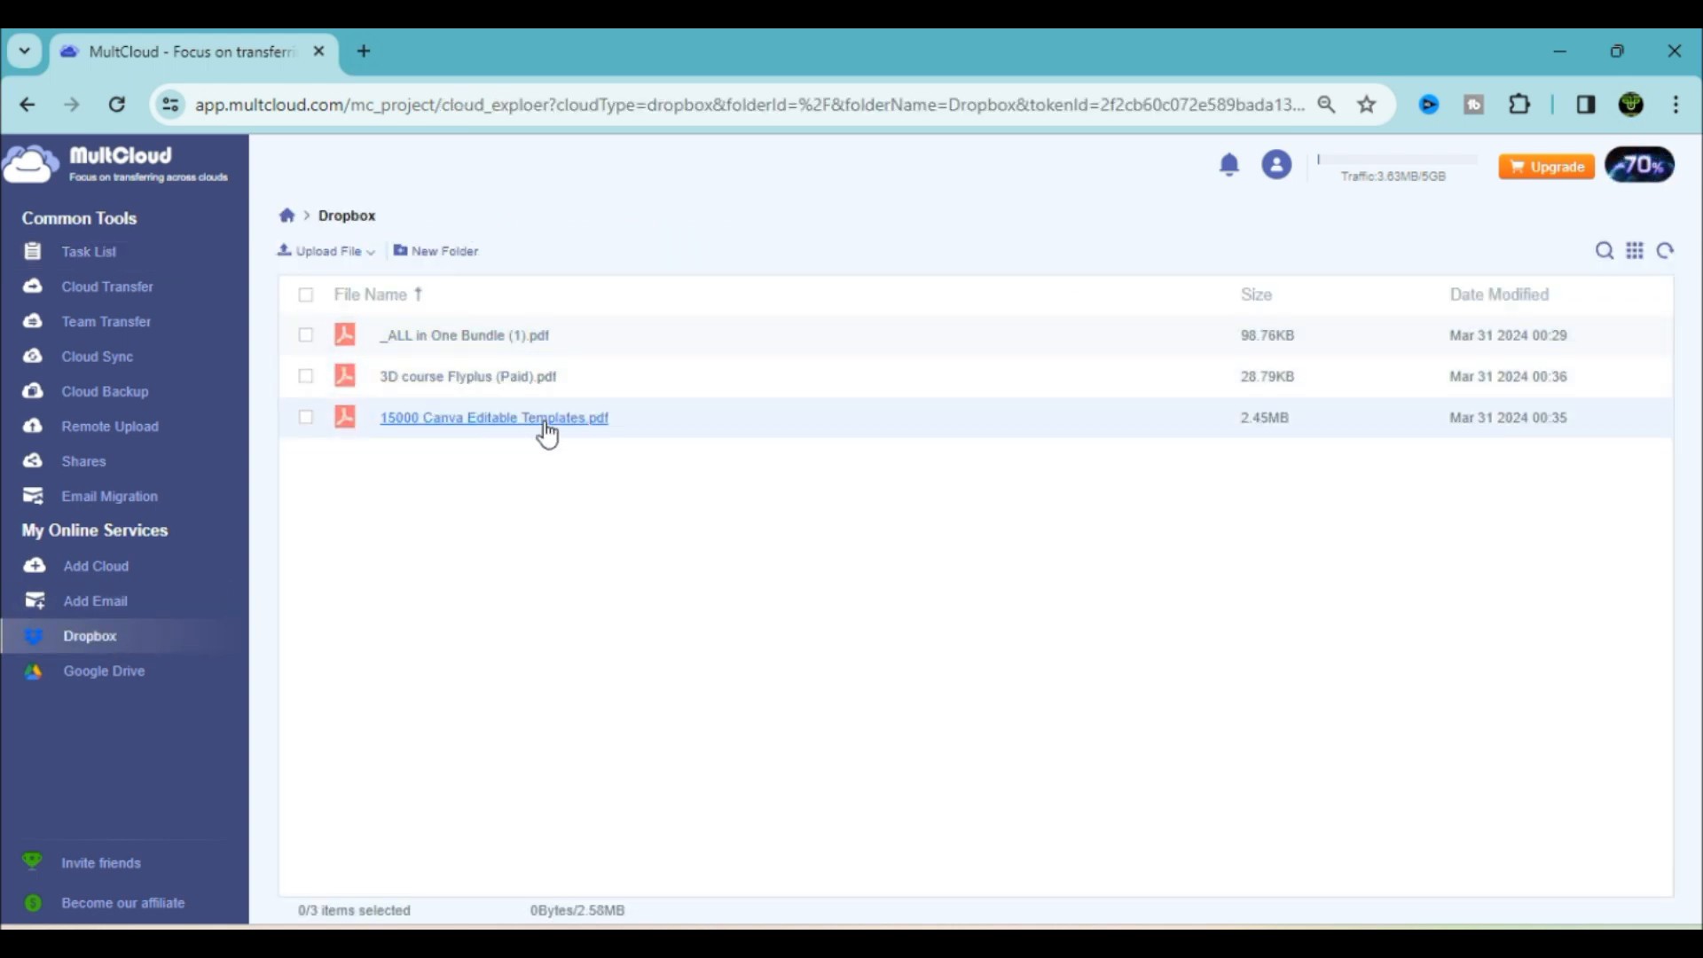
{"action": "left_click", "coordinate": [107, 672]}
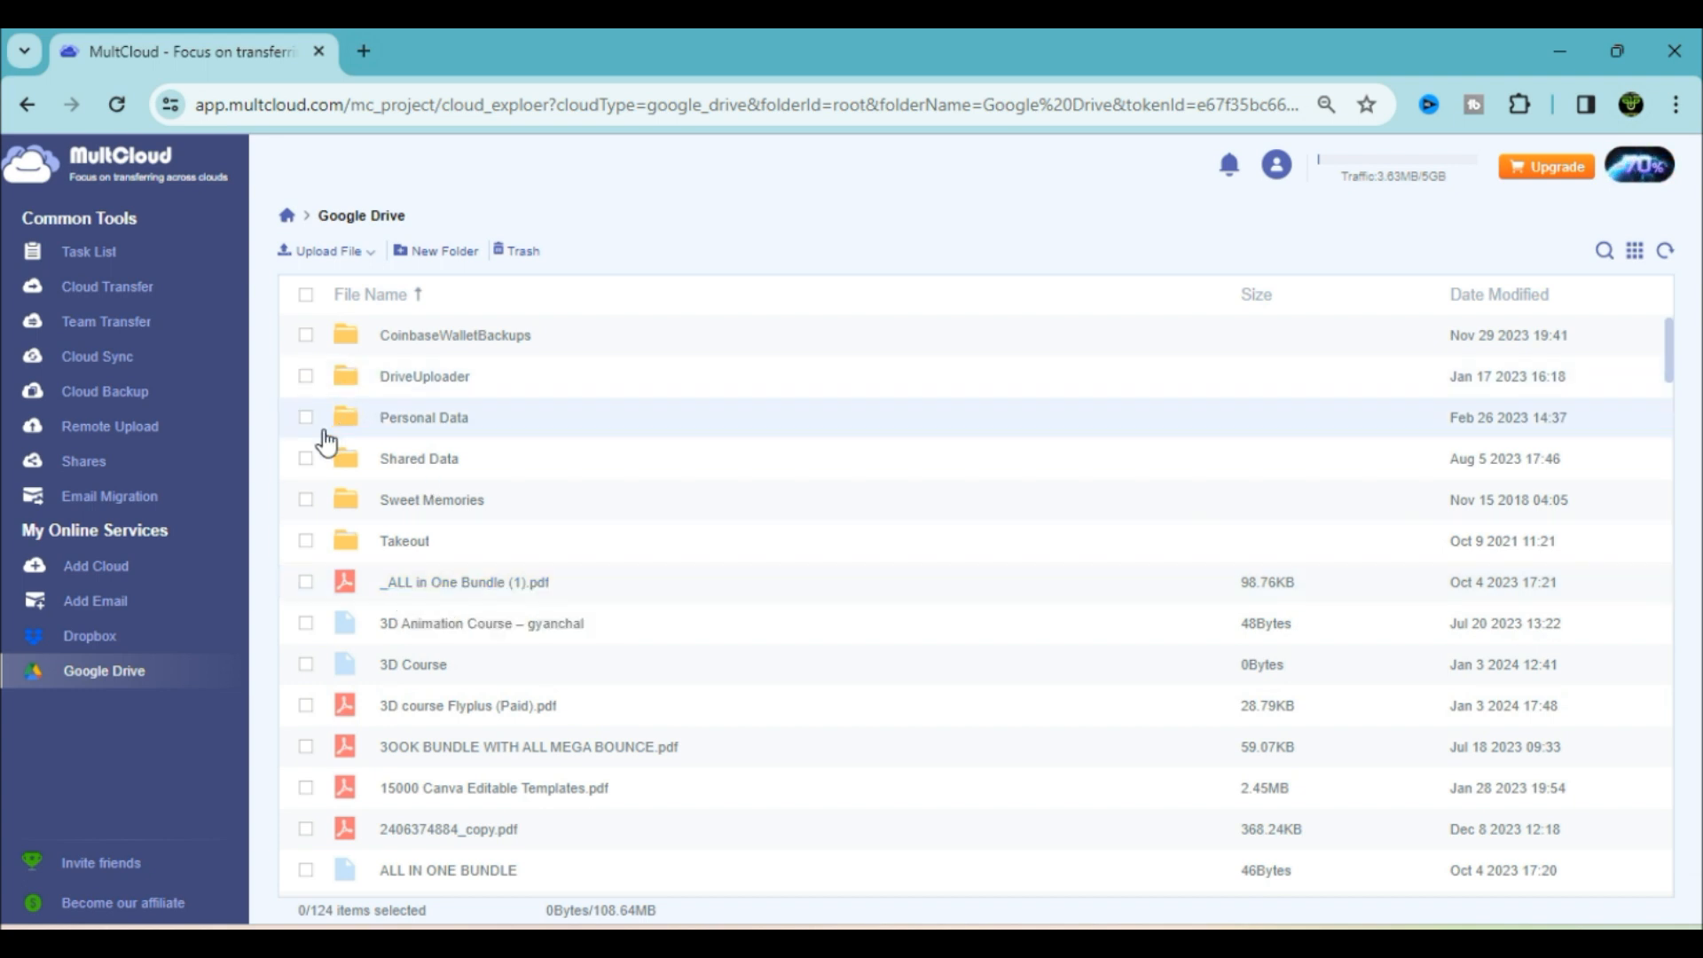
Select the 2018 PDF in Google Drive's Personal Data folder and choose Copy to
{"action": "left_click", "coordinate": [417, 423]}
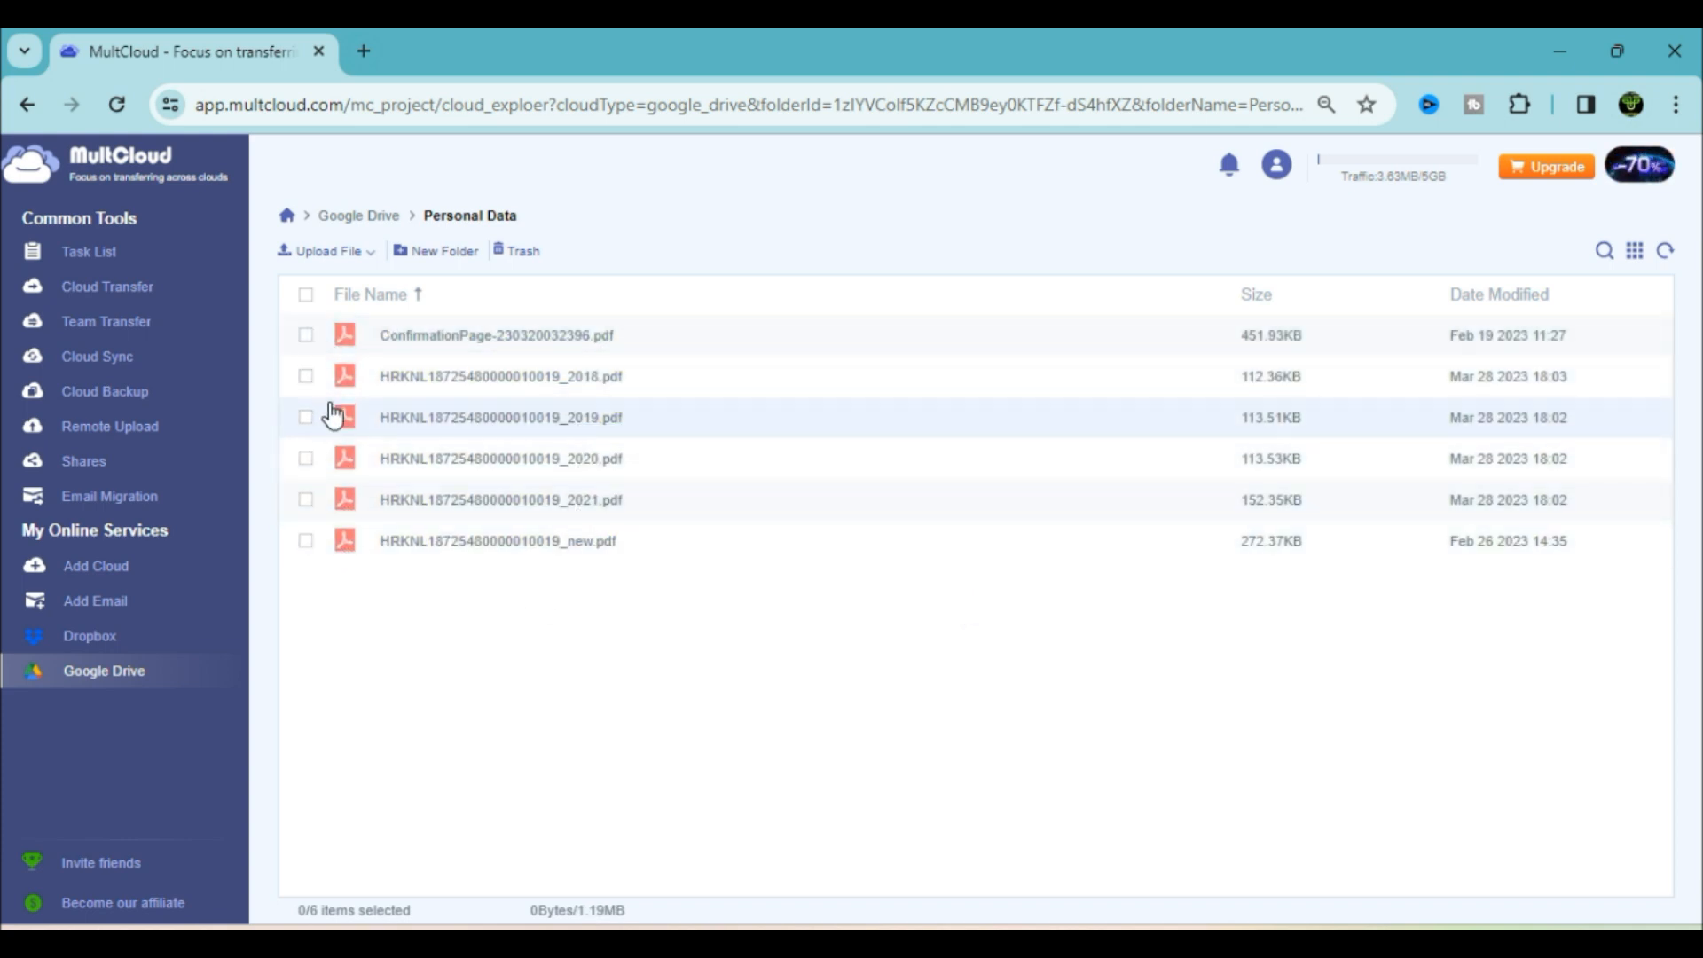
{"action": "left_click", "coordinate": [305, 377]}
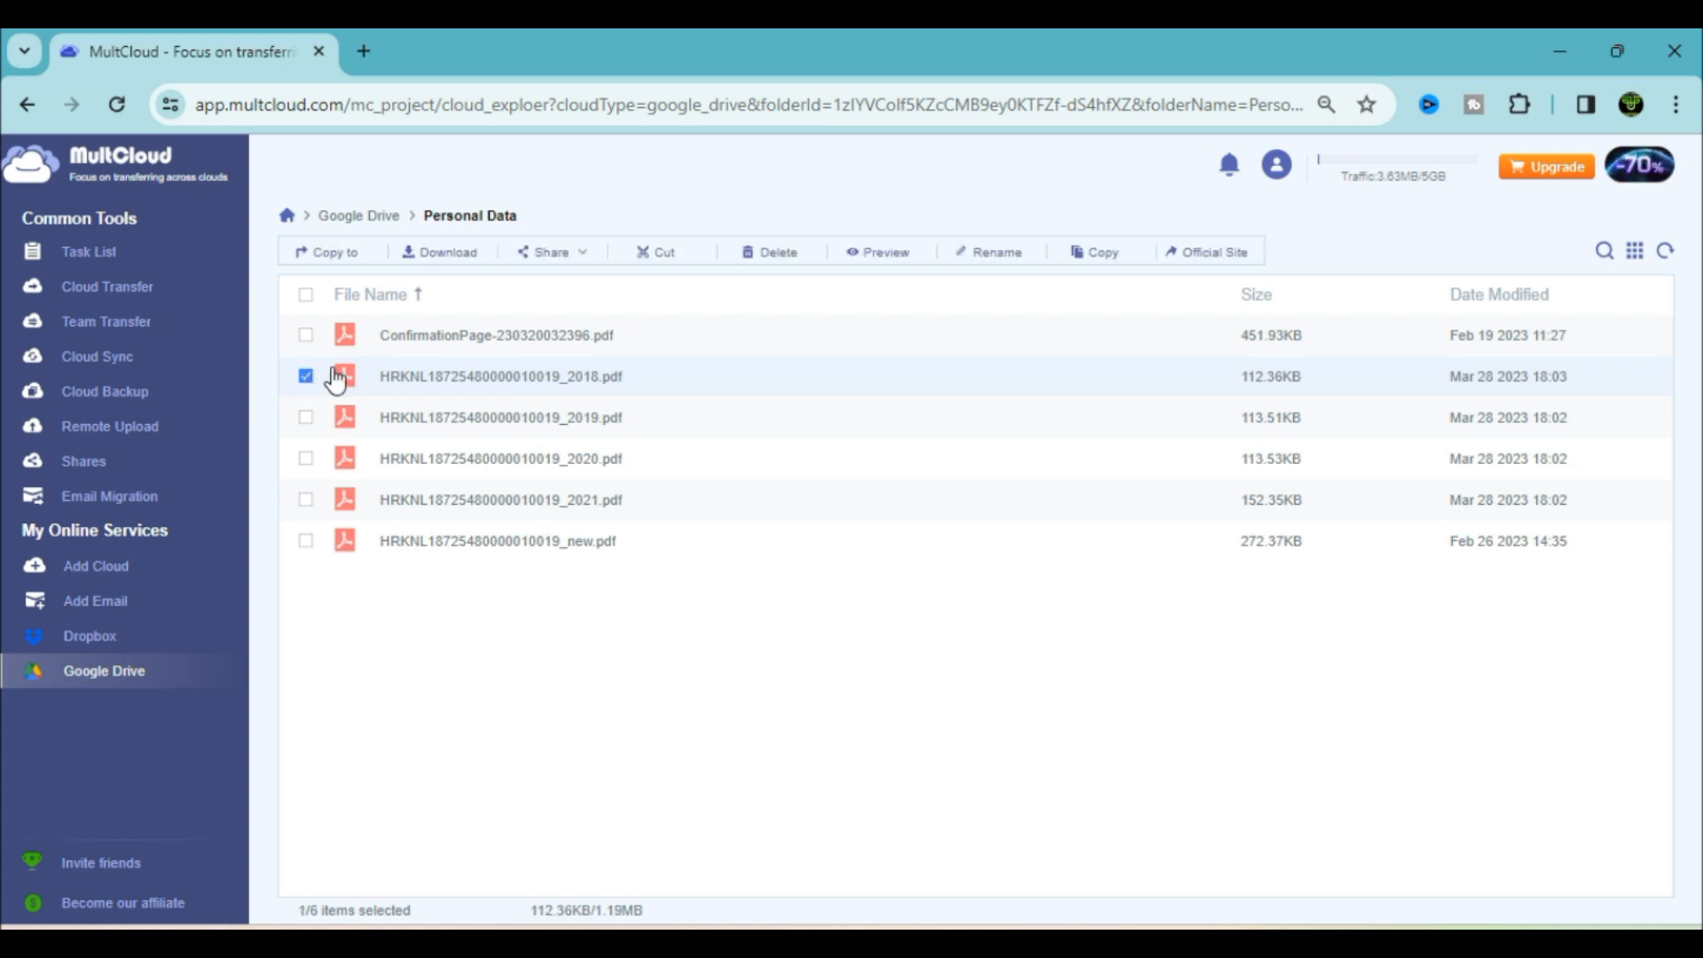
{"action": "left_click", "coordinate": [341, 264]}
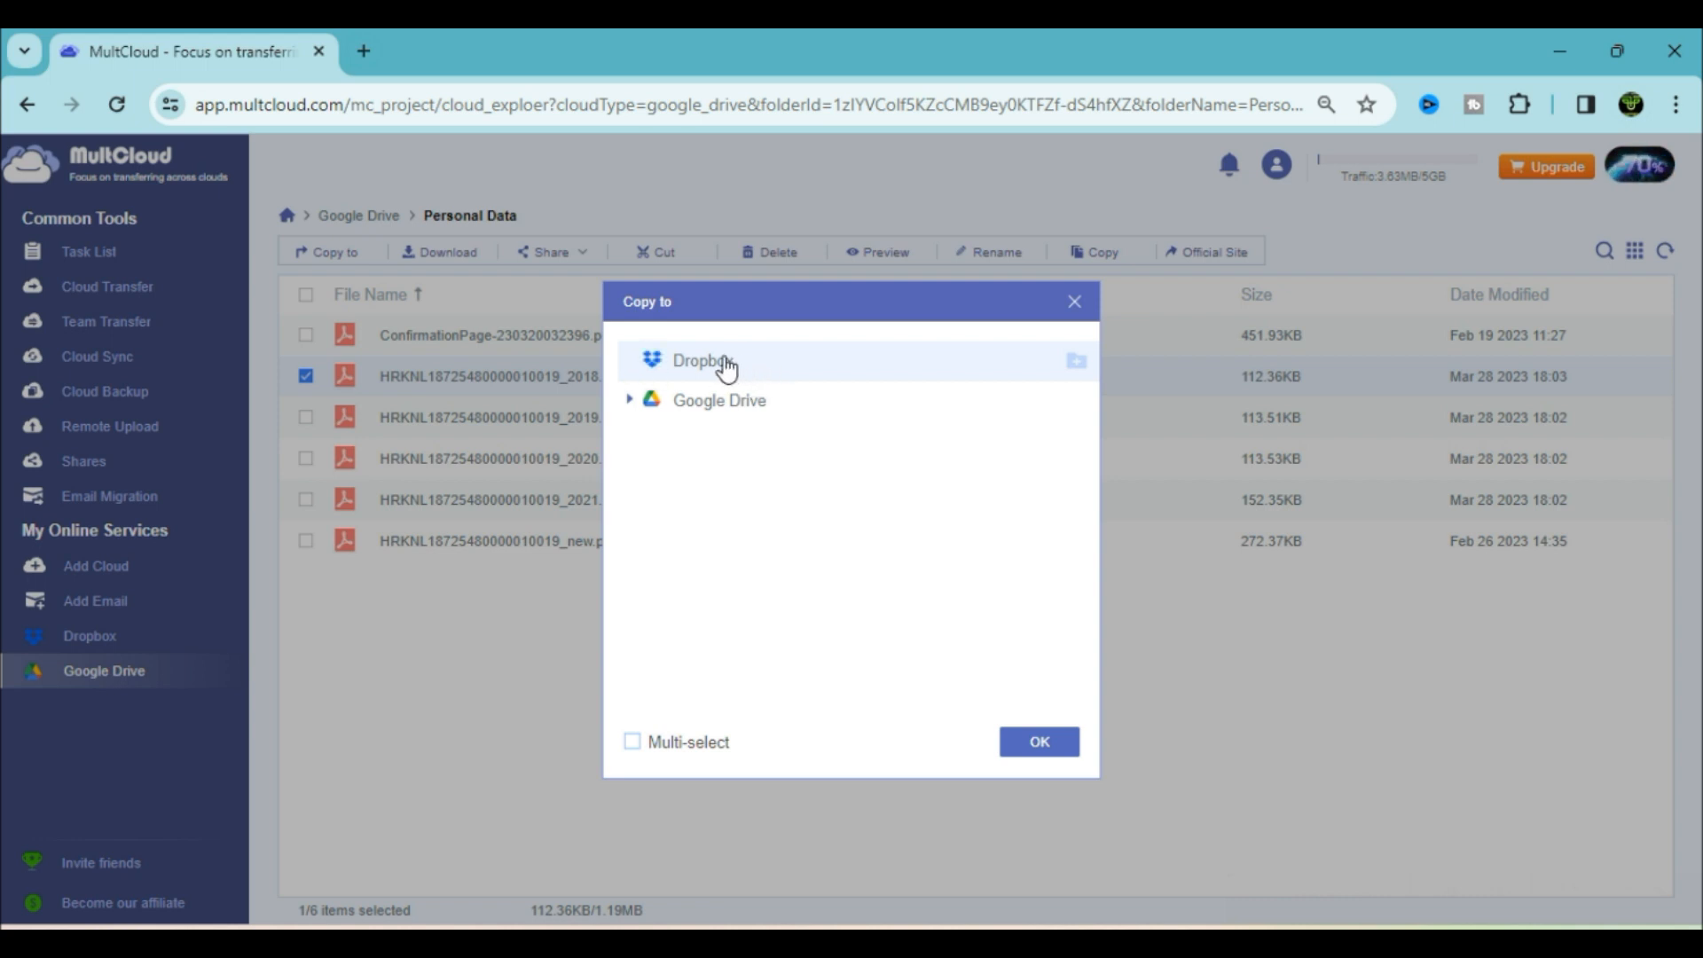
Copy the 2018 PDF to Dropbox and confirm in detailed progress that it succeeded
{"action": "left_click", "coordinate": [1051, 743]}
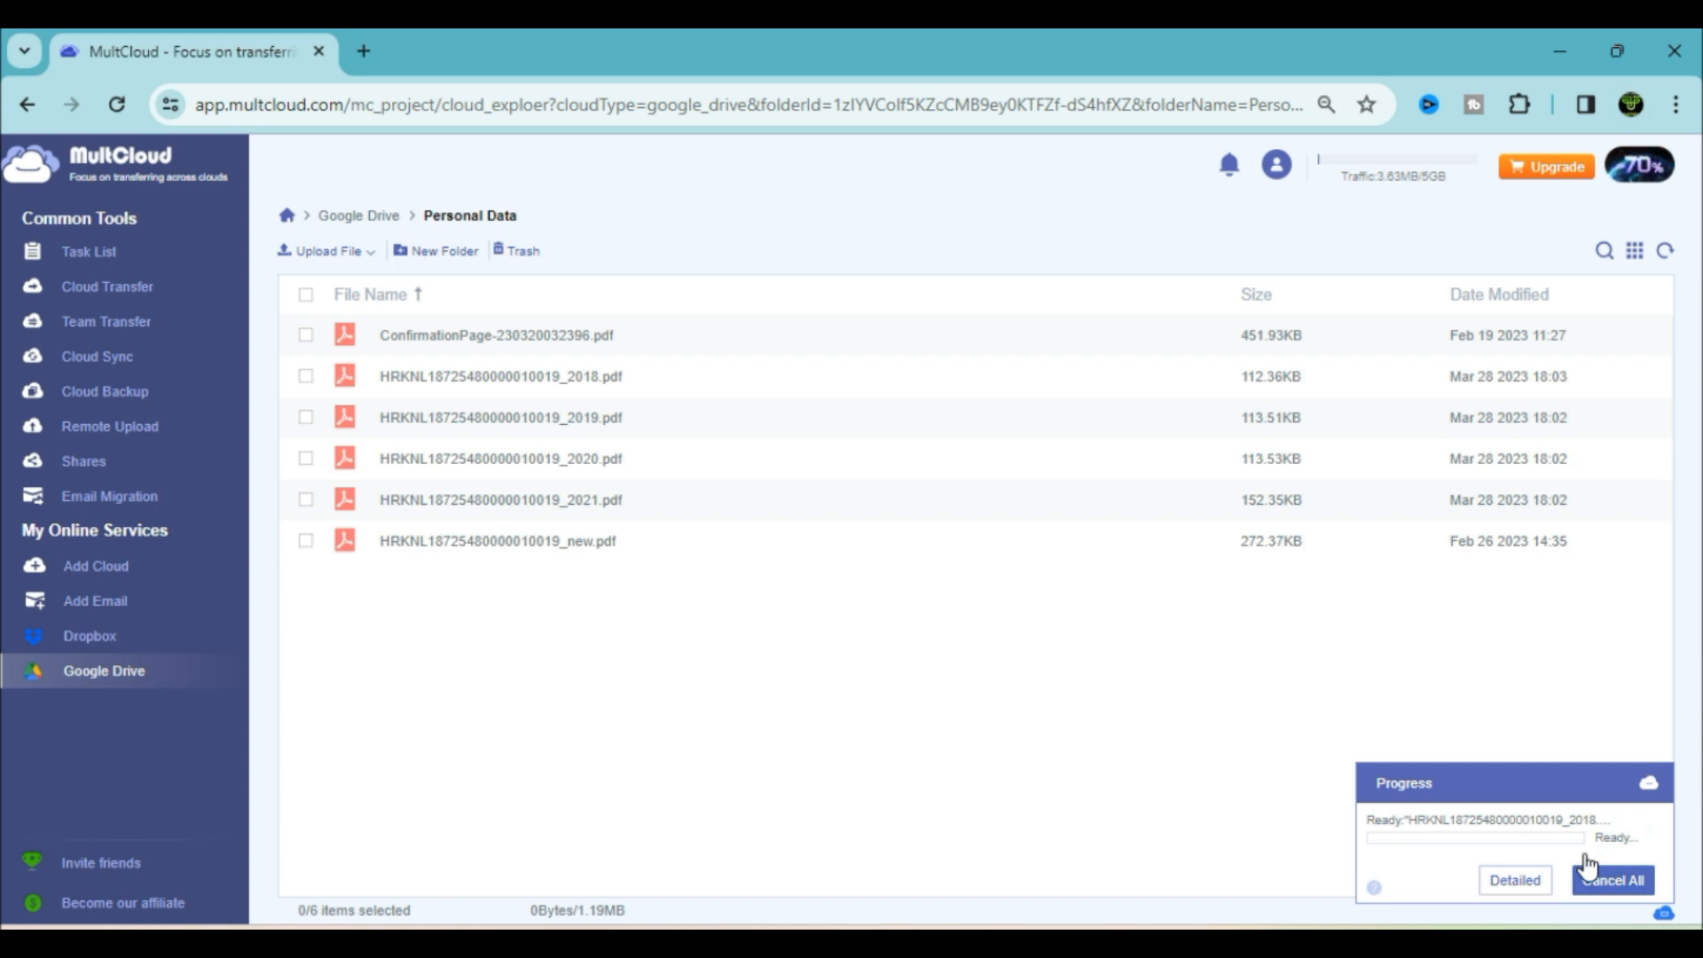
{"action": "left_click", "coordinate": [1513, 880]}
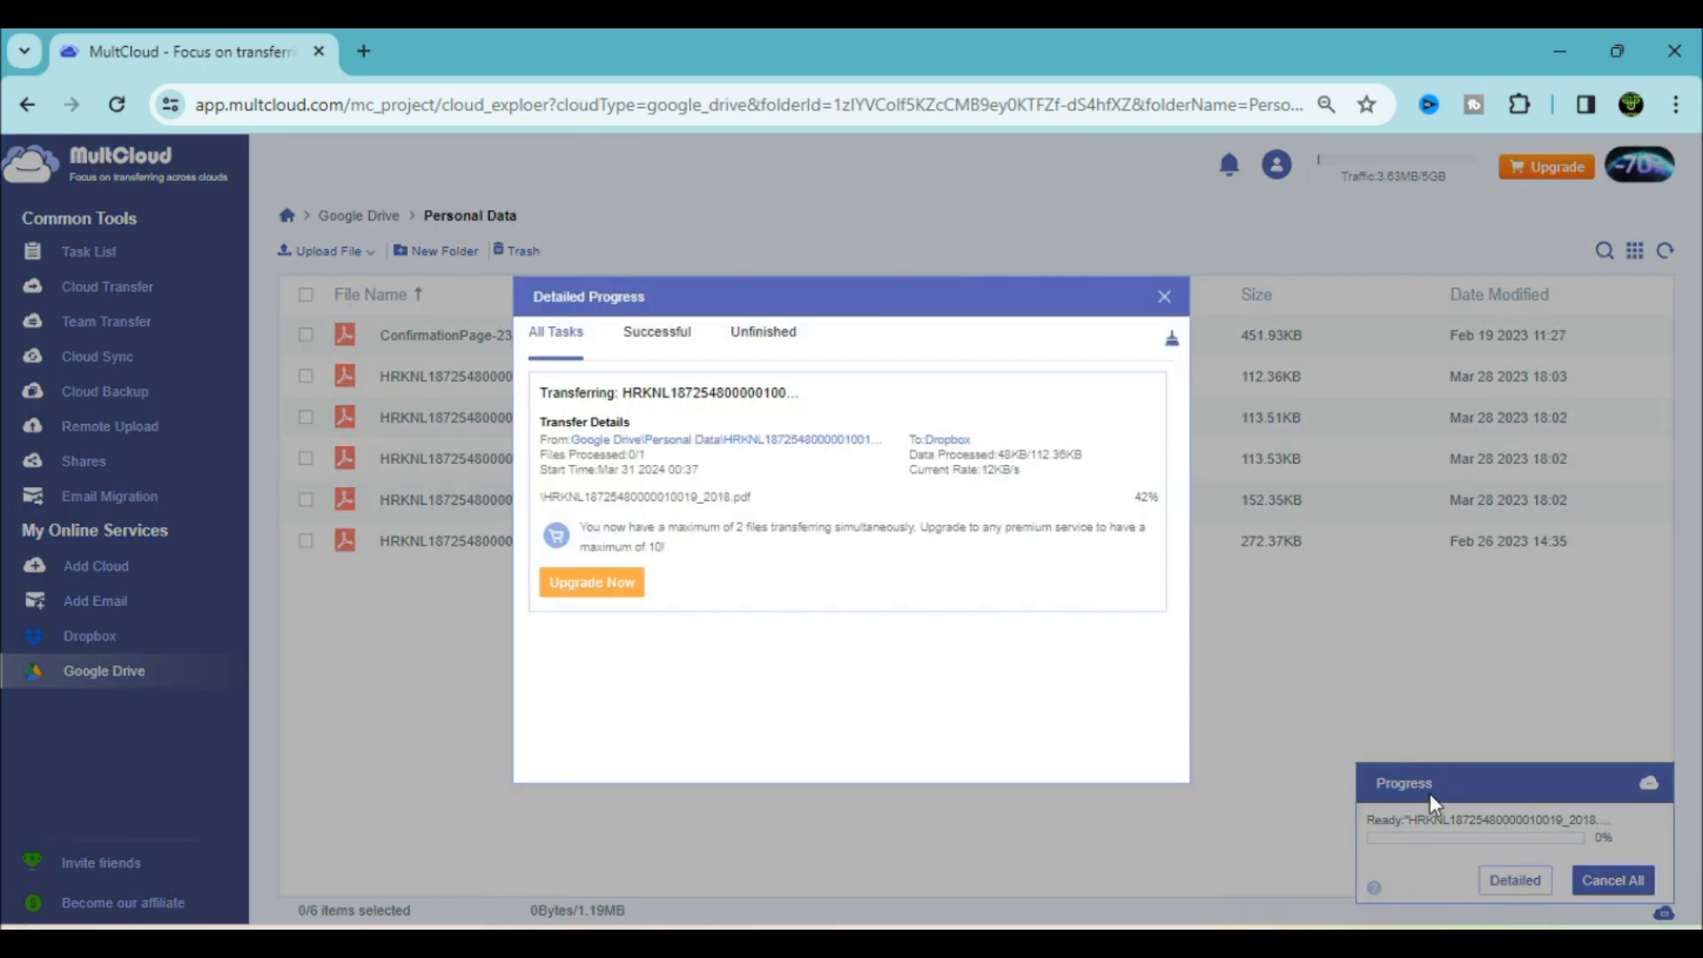
{"action": "left_click", "coordinate": [661, 336]}
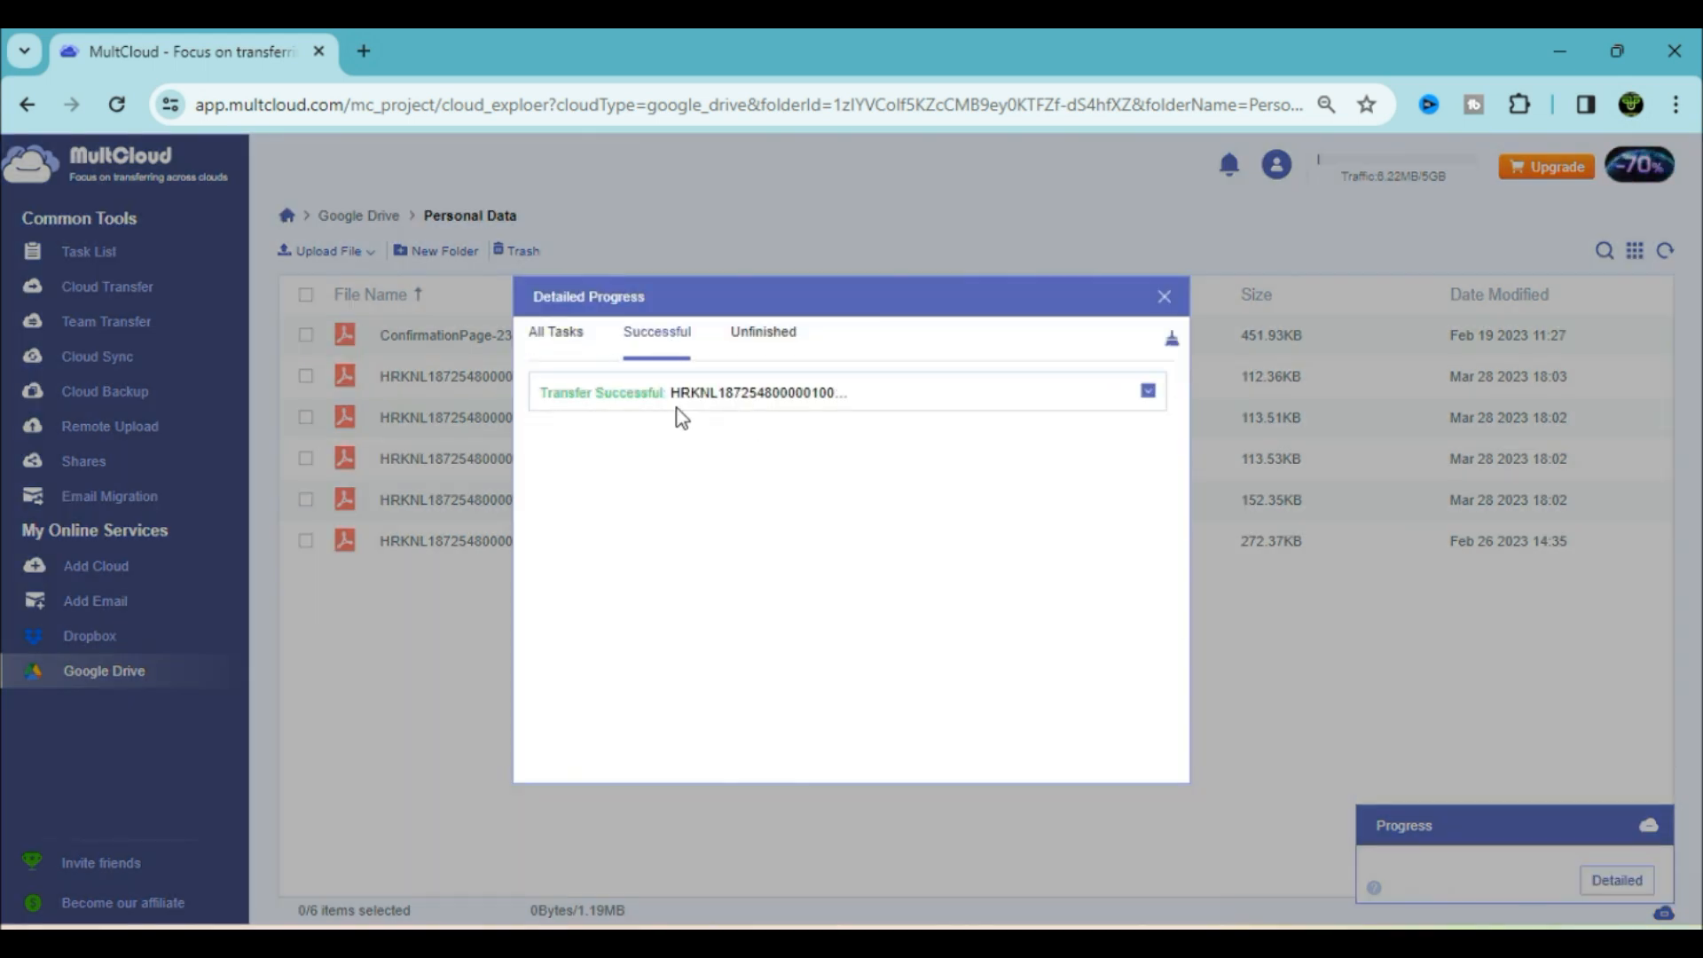
{"action": "left_click", "coordinate": [1148, 391]}
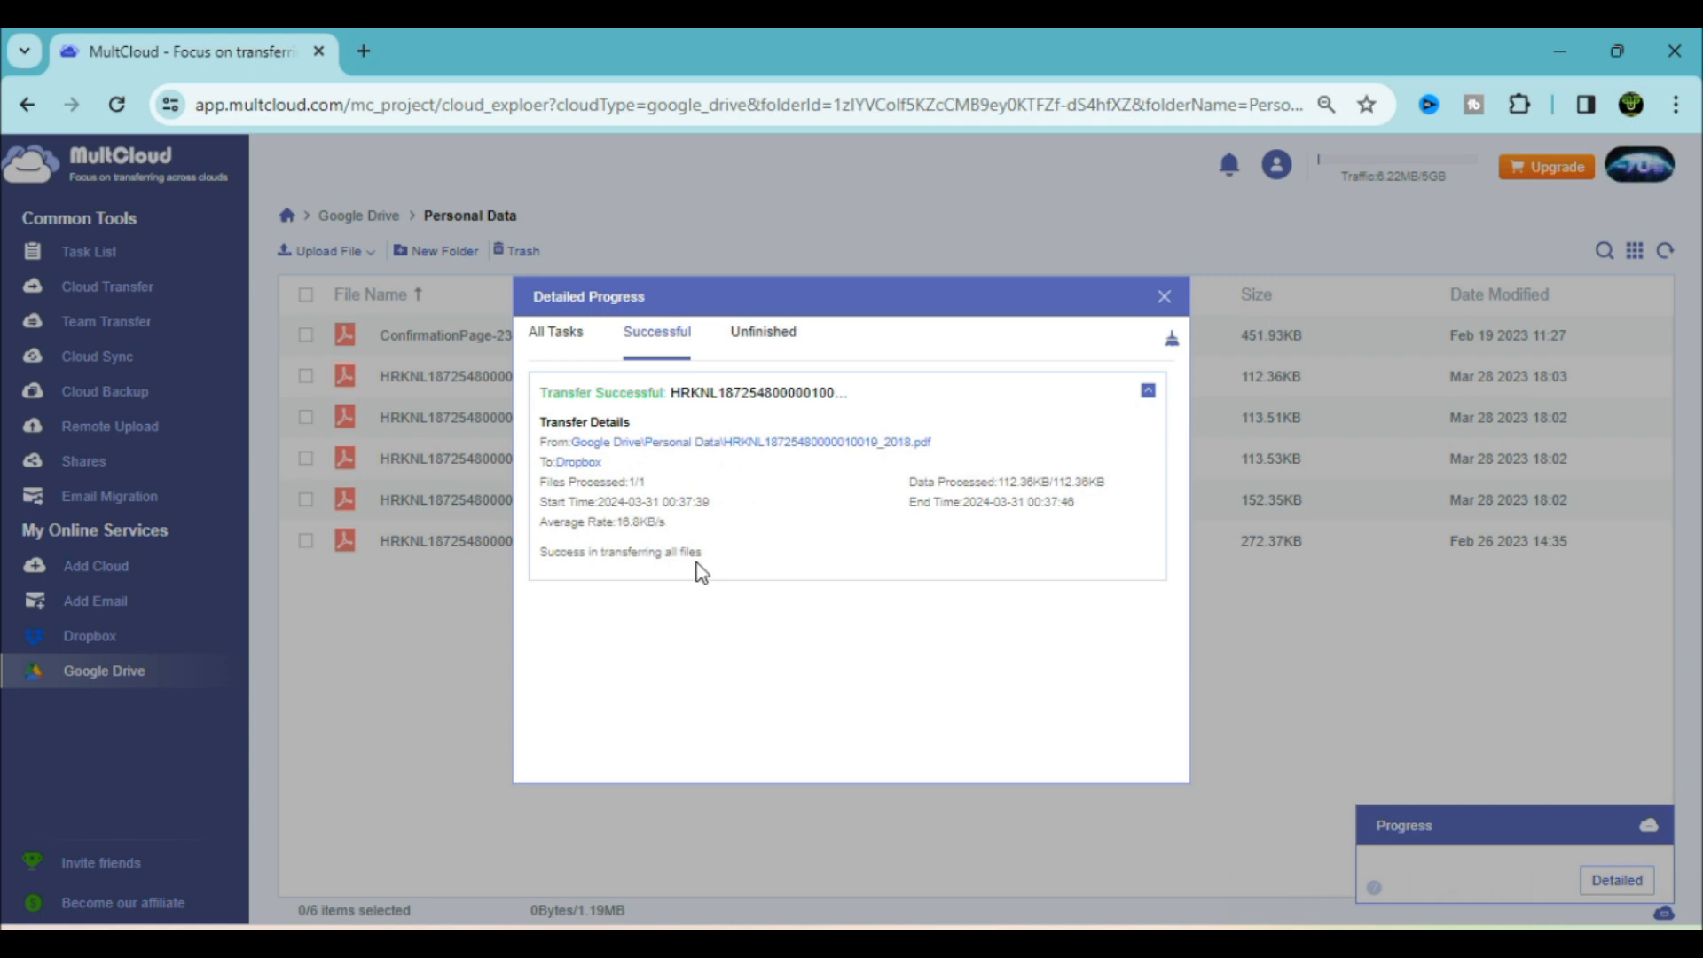
{"action": "left_click", "coordinate": [763, 332]}
{"action": "left_click", "coordinate": [661, 335]}
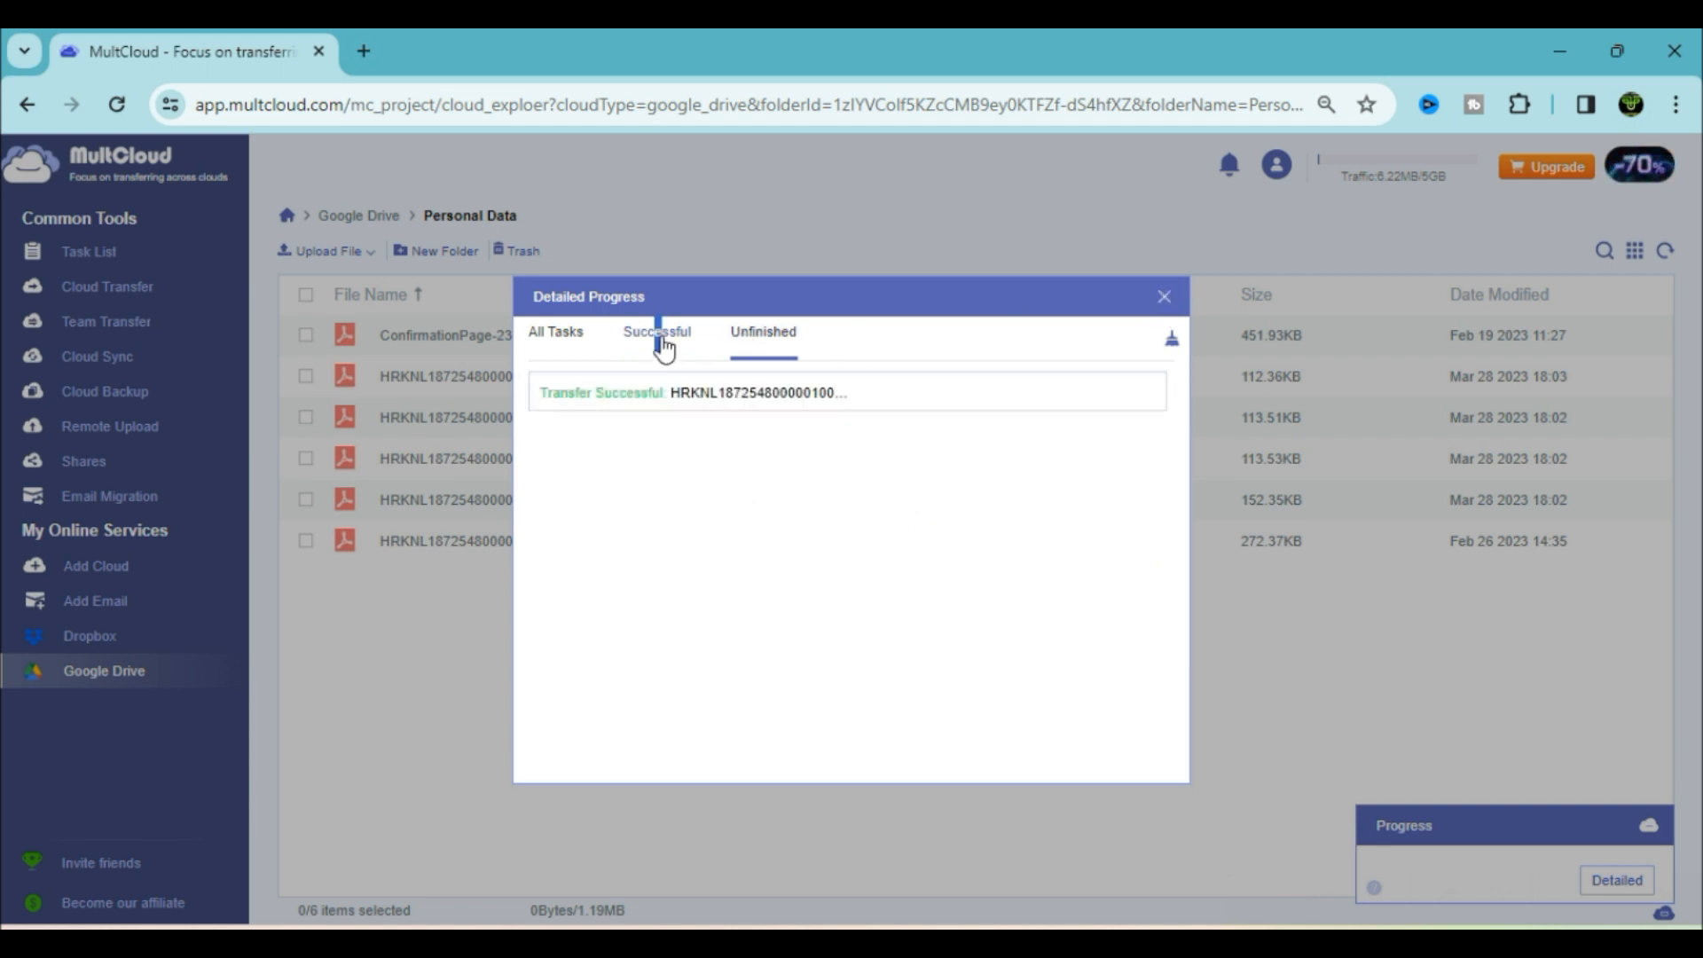
{"action": "left_click", "coordinate": [1164, 299]}
{"action": "left_click", "coordinate": [104, 672]}
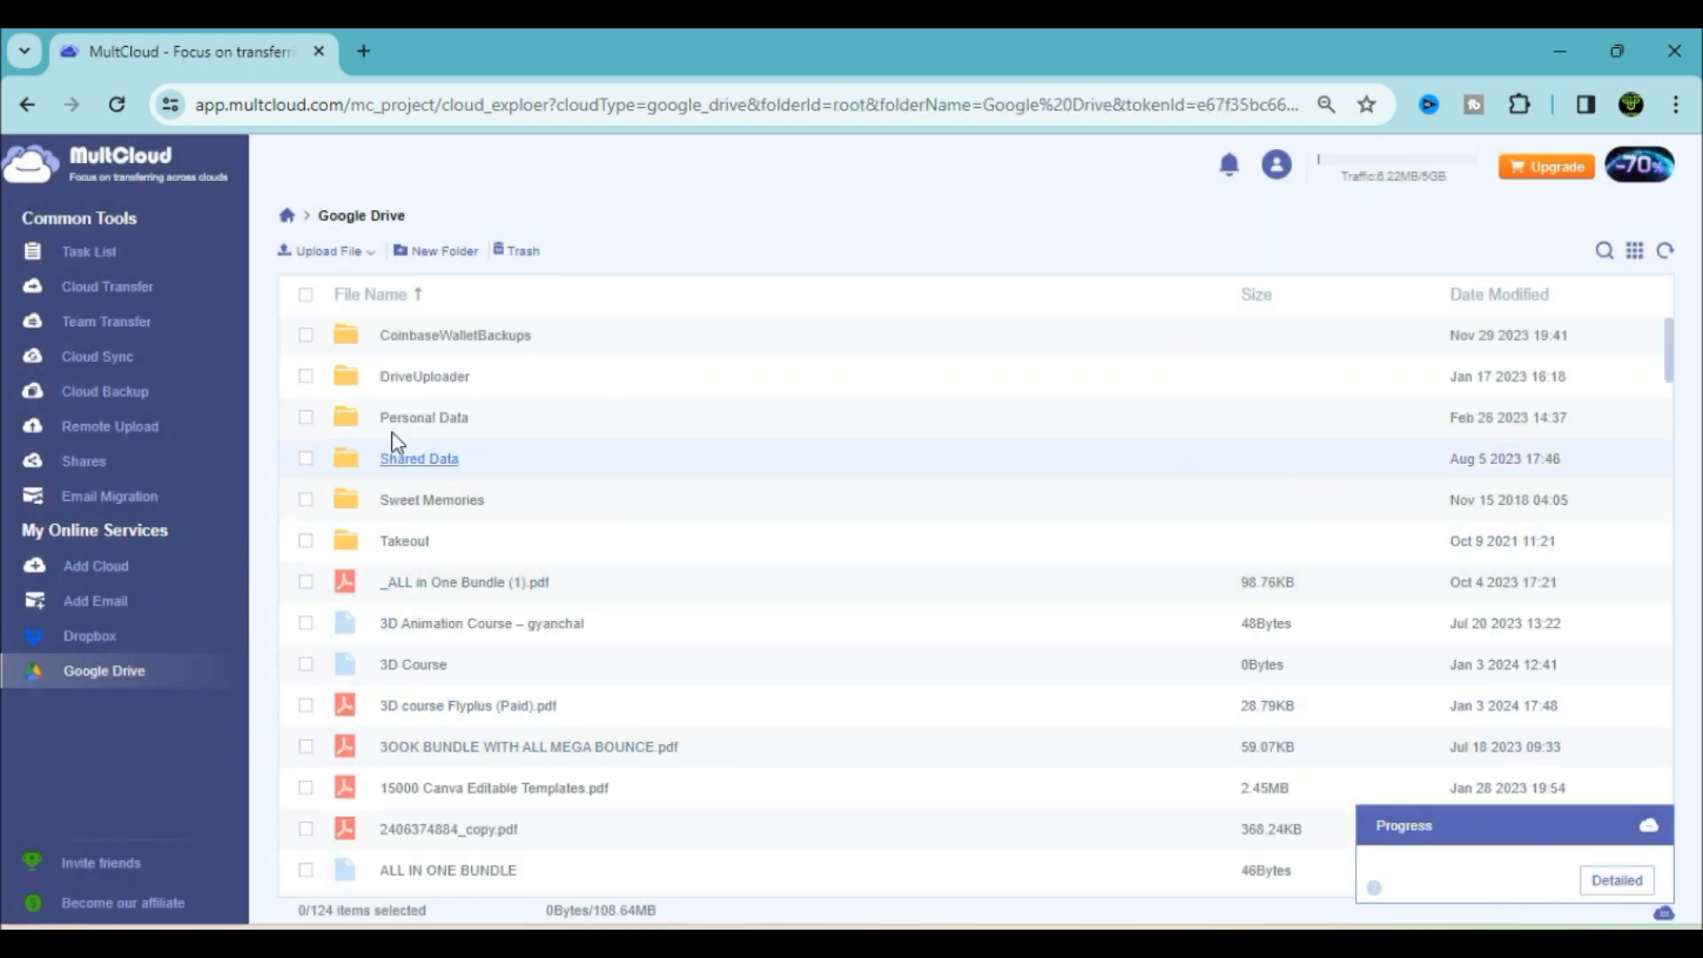
Create a password-protected private MultCloud share for the _new PDF in Personal Data
{"action": "left_click", "coordinate": [420, 435]}
{"action": "left_click", "coordinate": [306, 540]}
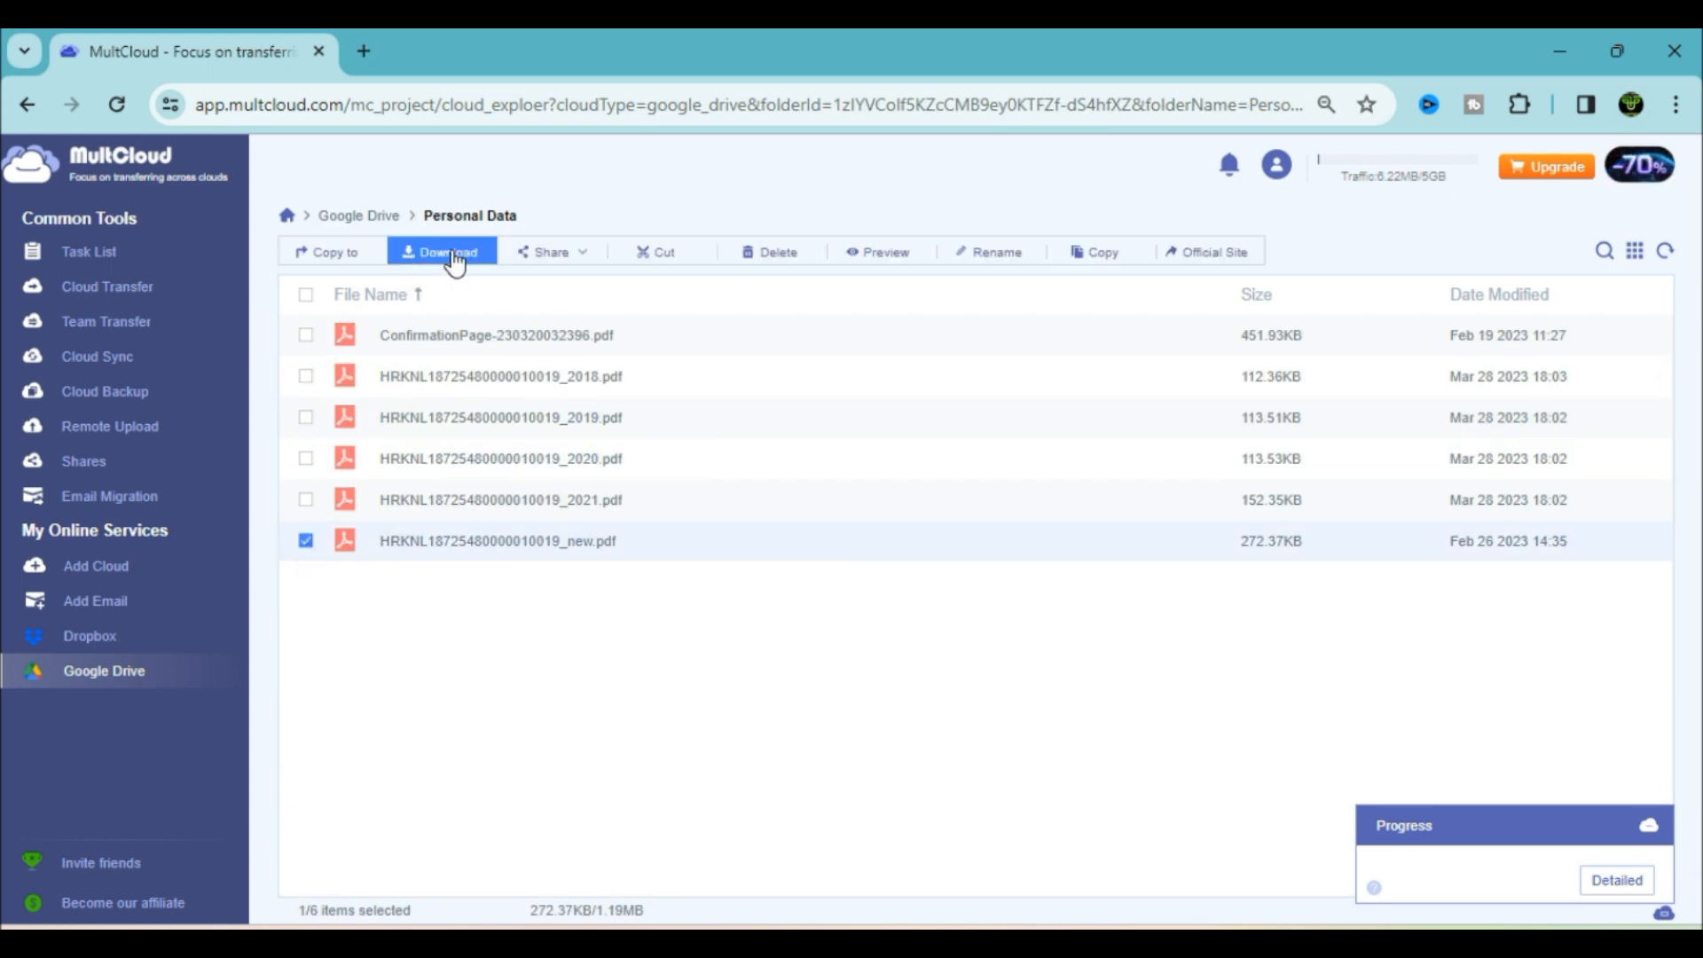
{"action": "left_click", "coordinate": [544, 253]}
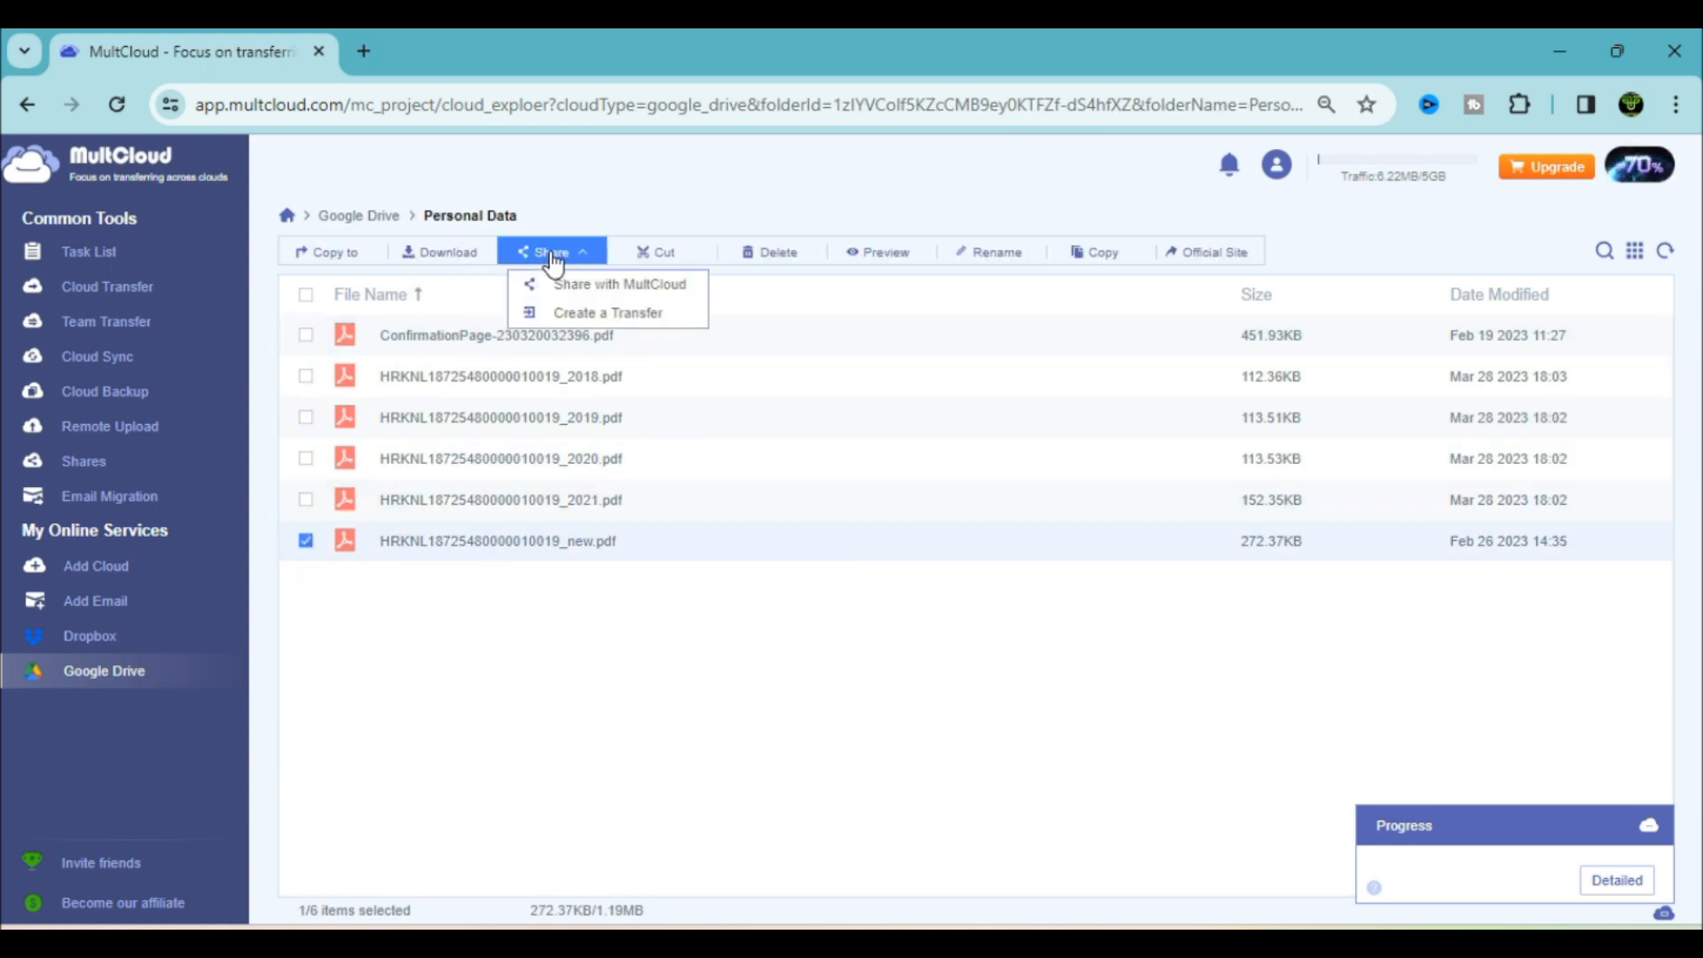
{"action": "left_click", "coordinate": [595, 286]}
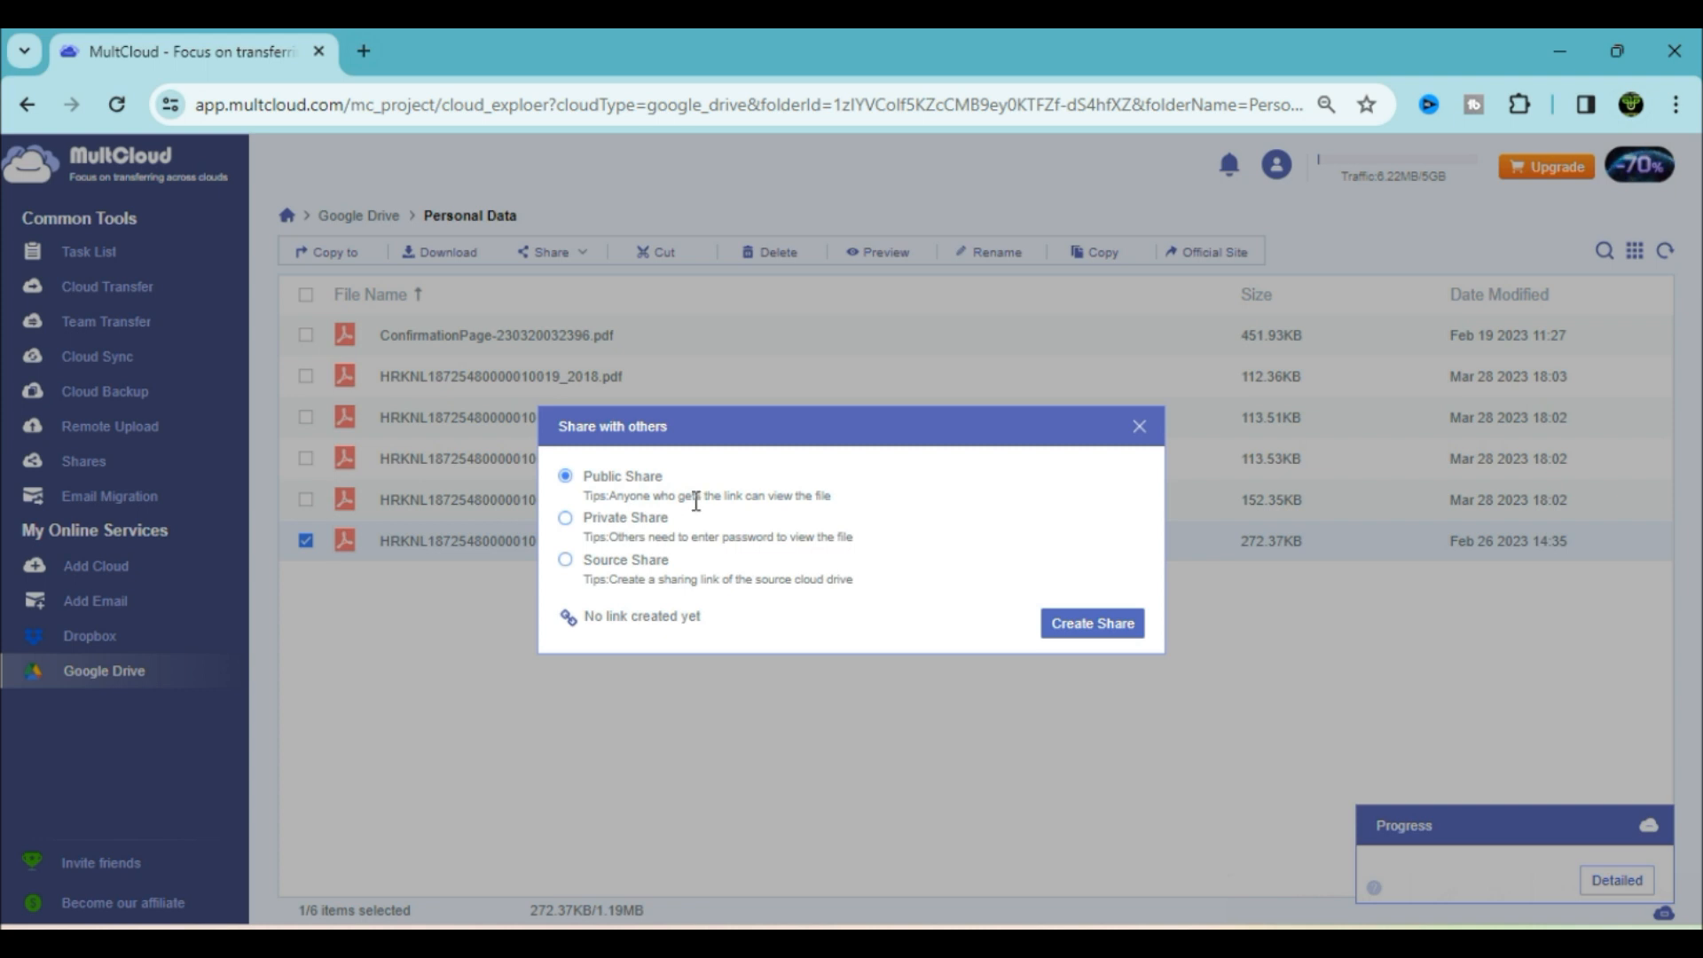
{"action": "left_click", "coordinate": [565, 519]}
{"action": "left_click", "coordinate": [565, 560]}
{"action": "left_click", "coordinate": [1053, 627]}
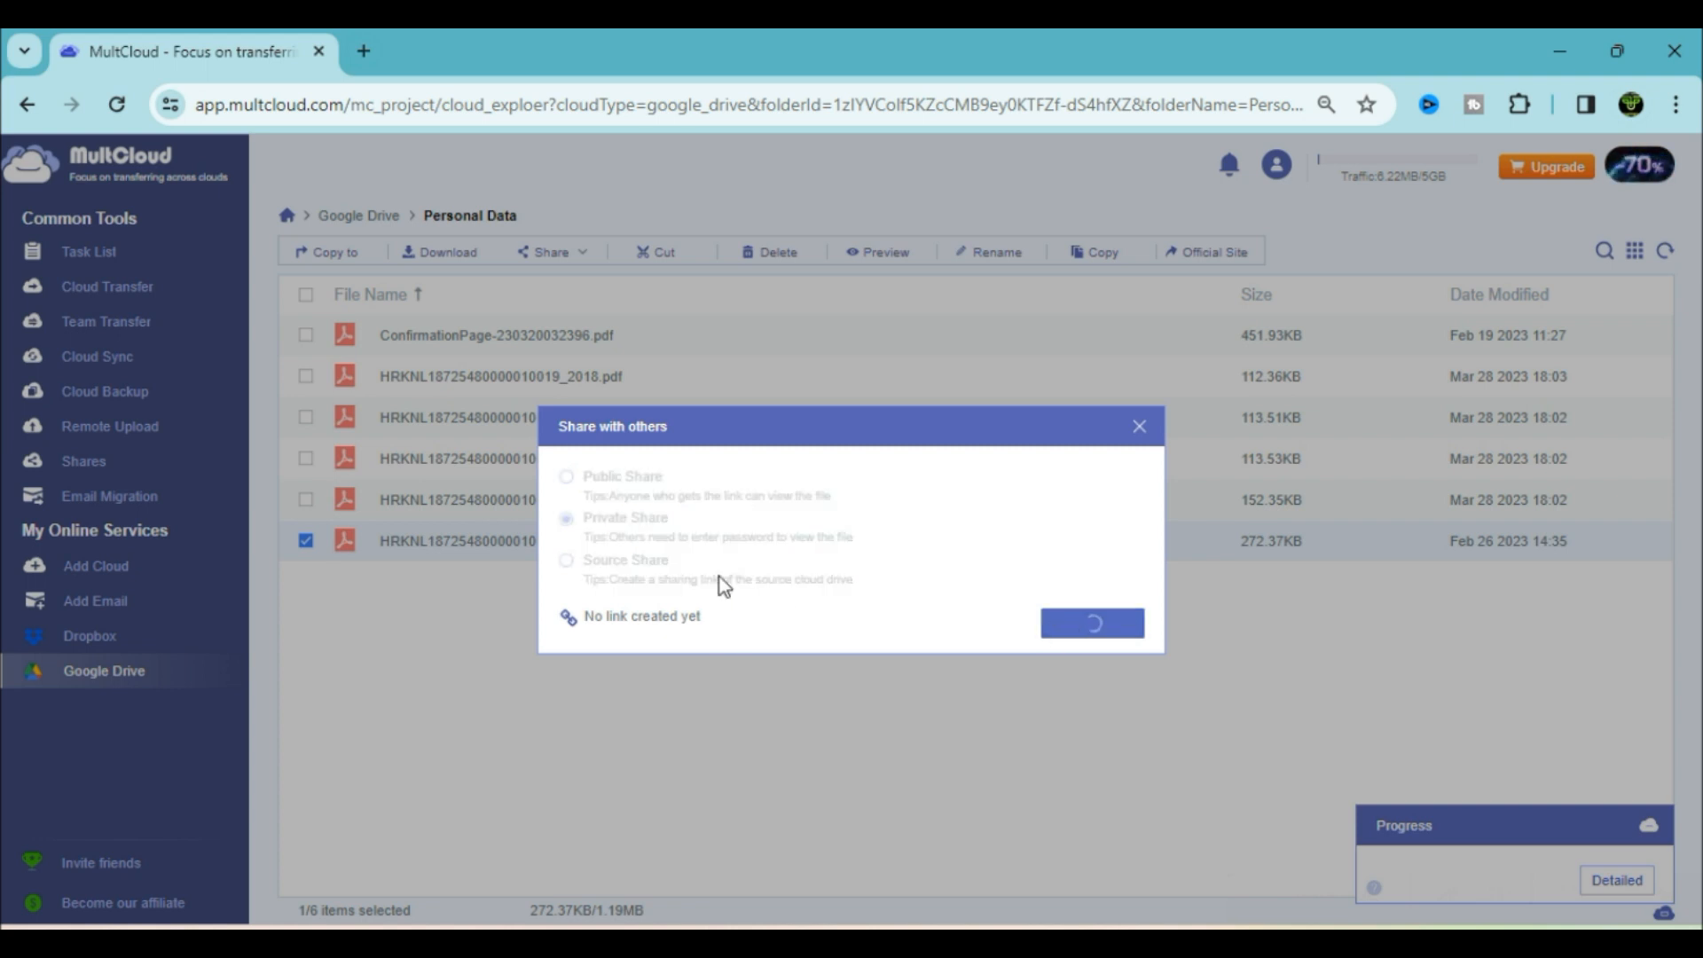
Copy the generated share link and close the sharing window
{"action": "left_click", "coordinate": [635, 589]}
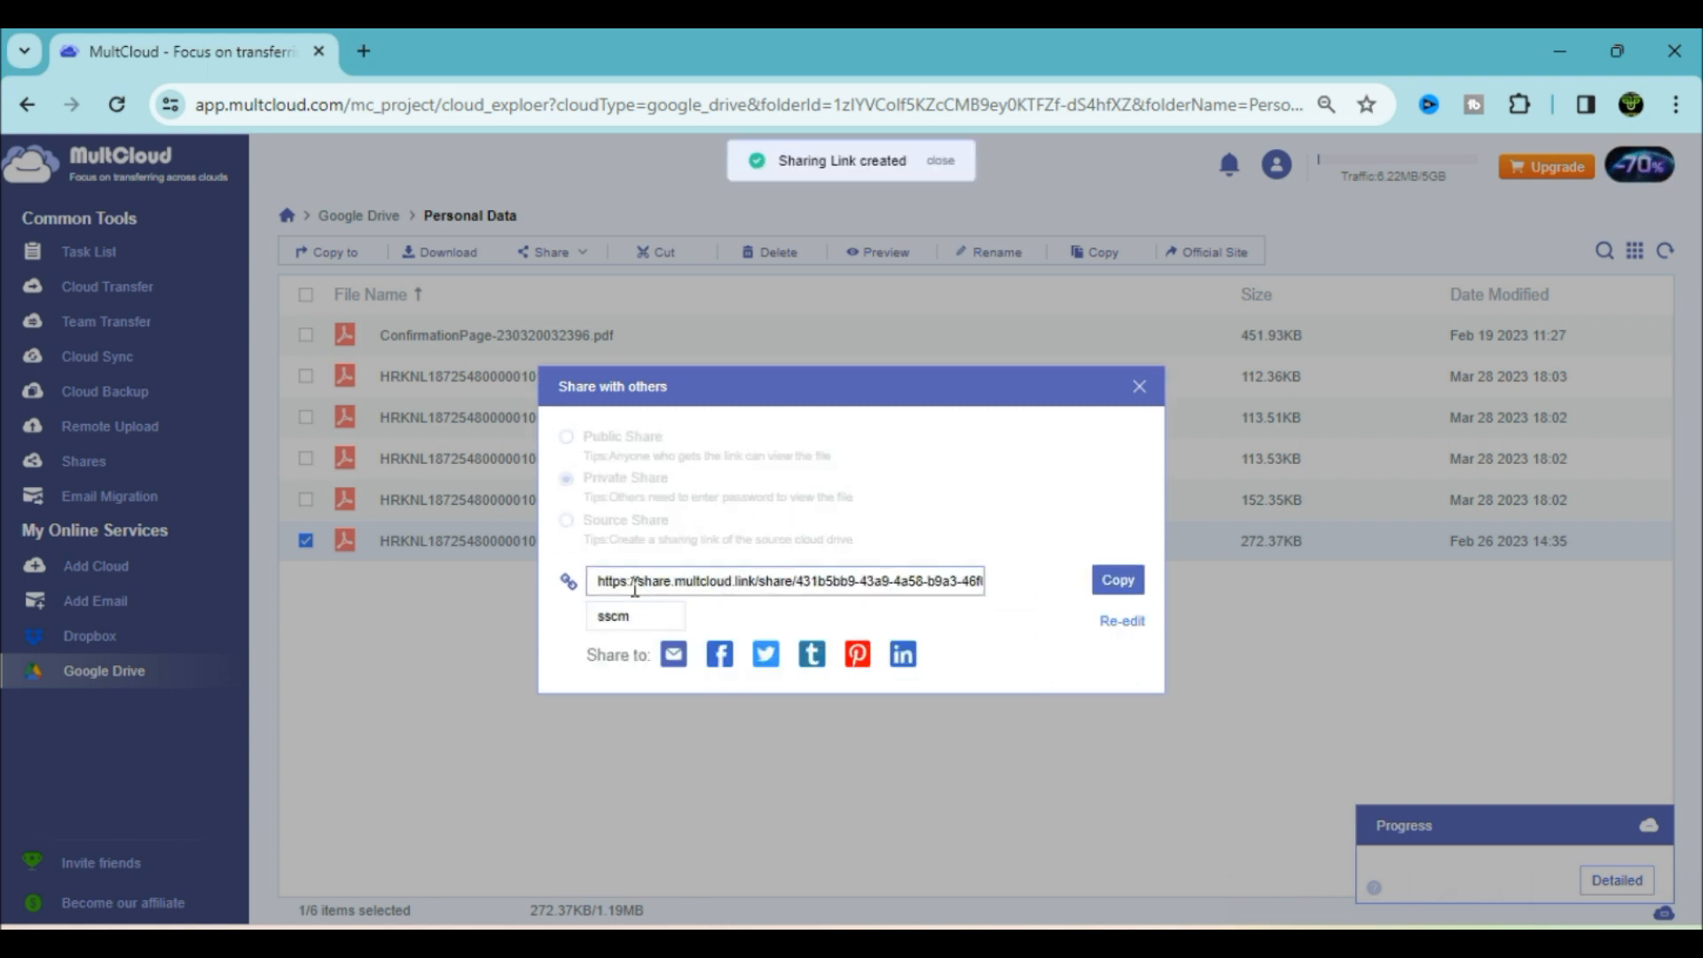
{"action": "triple_click", "coordinate": [914, 579]}
{"action": "left_click", "coordinate": [1116, 586]}
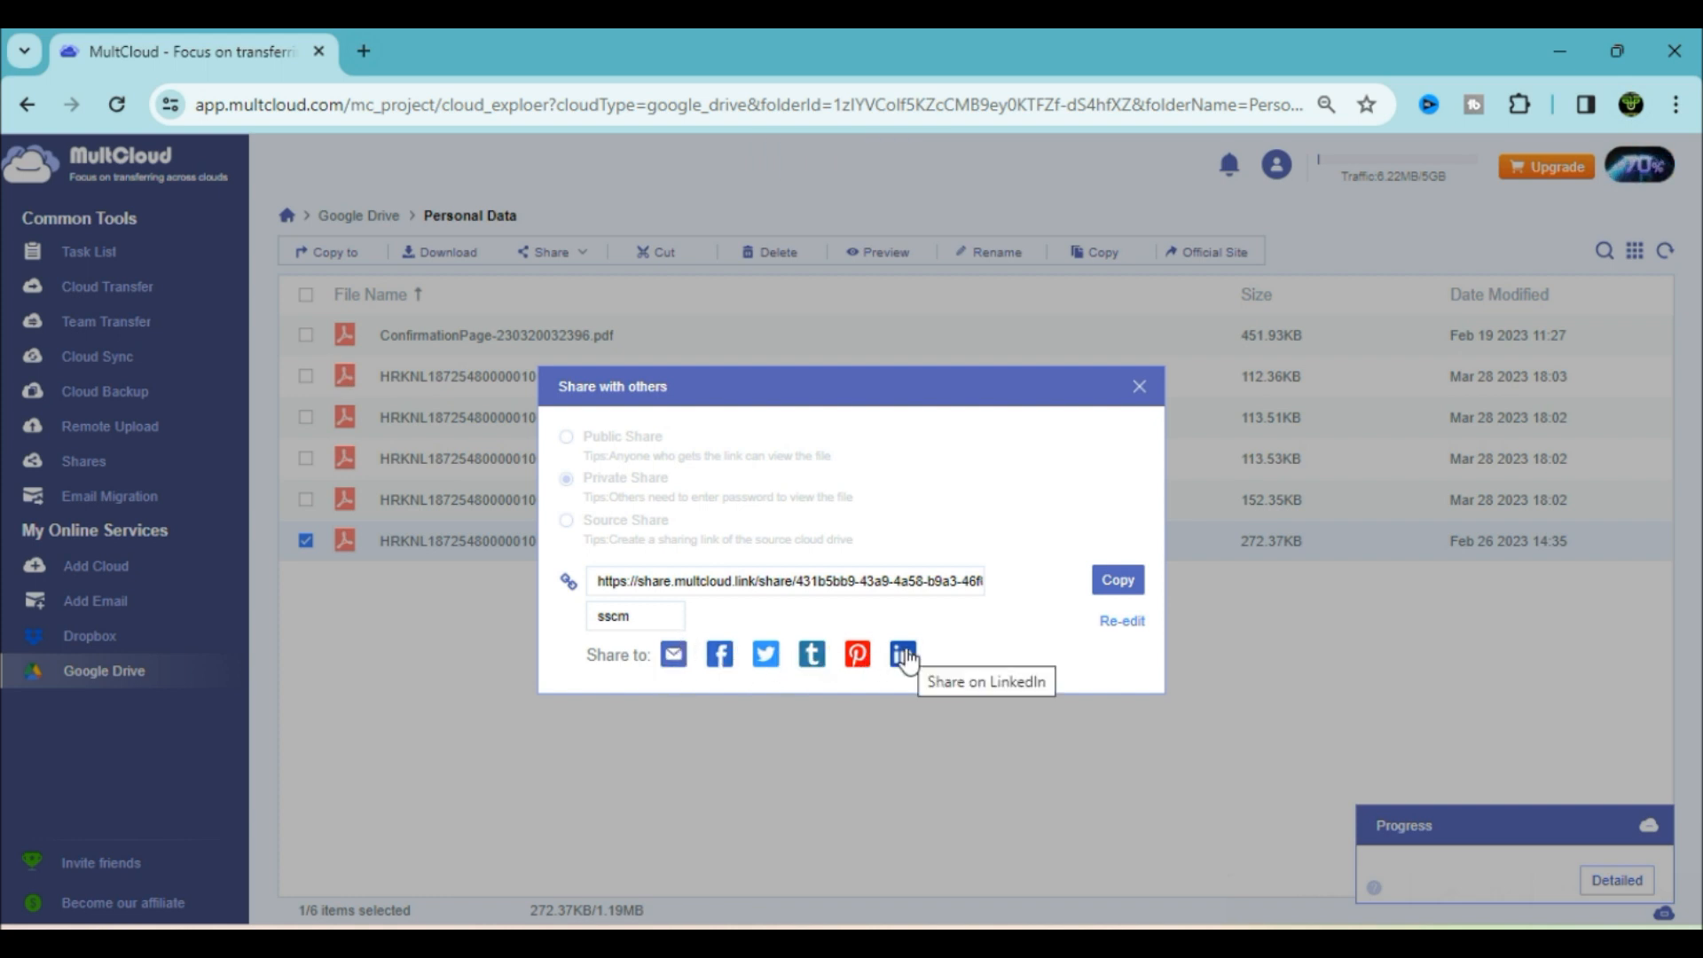
{"action": "left_click", "coordinate": [1140, 388]}
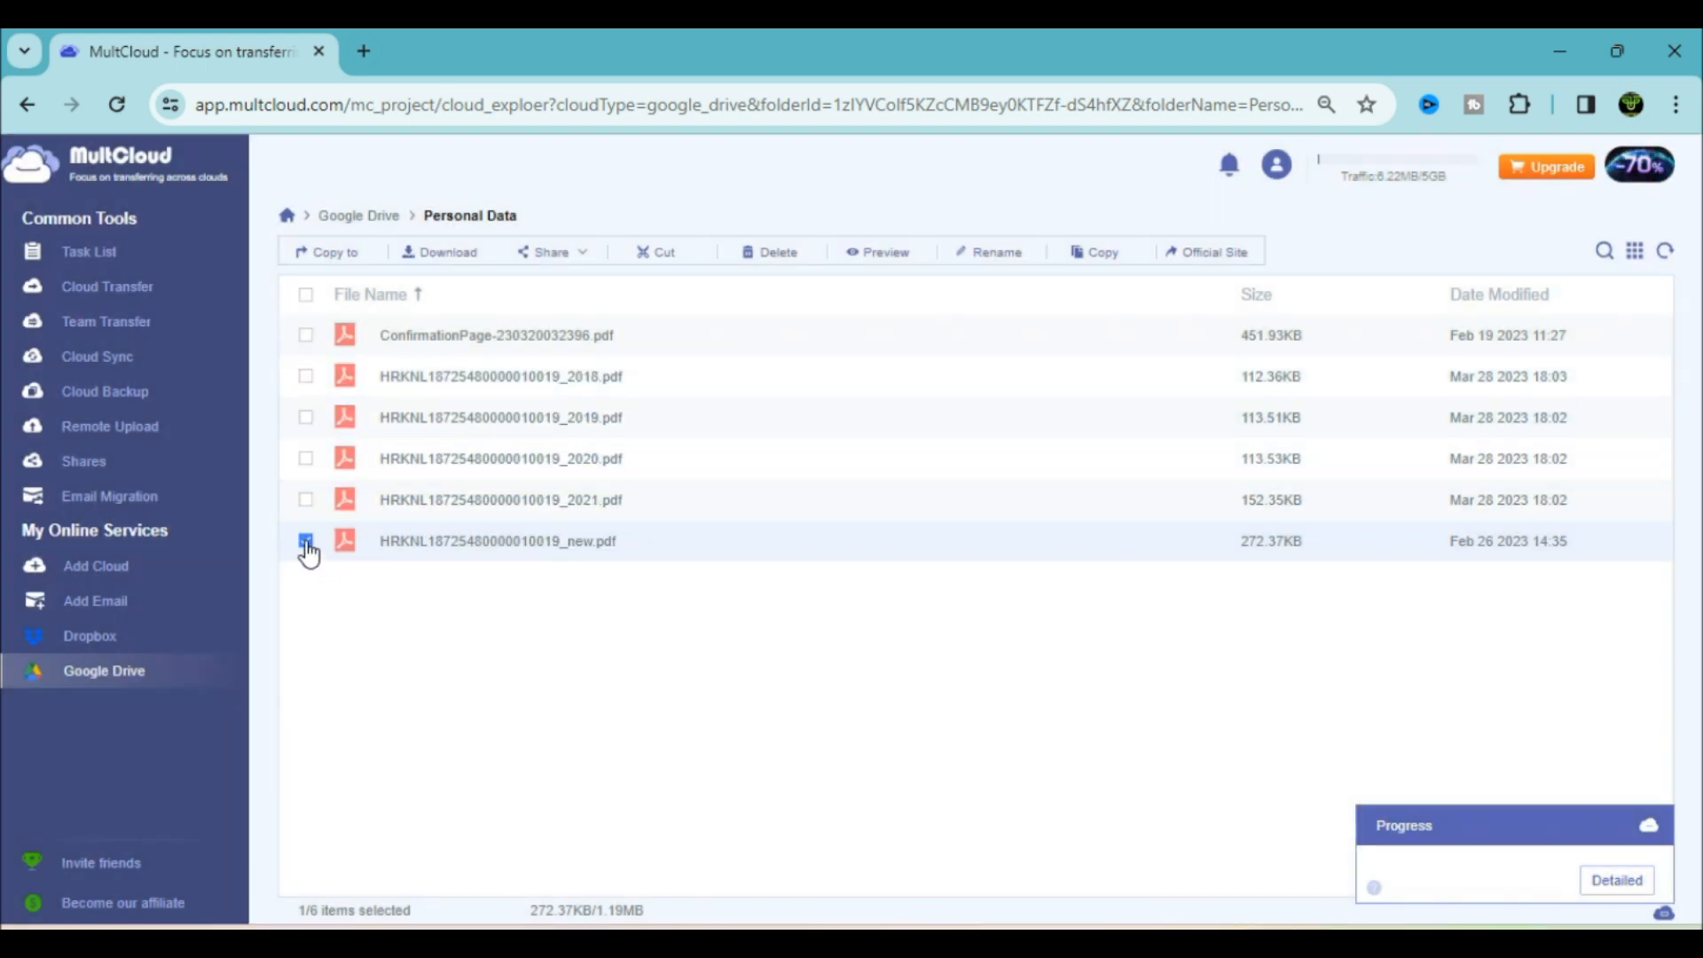
Create a share transfer for the _new PDF
{"action": "left_click", "coordinate": [588, 255]}
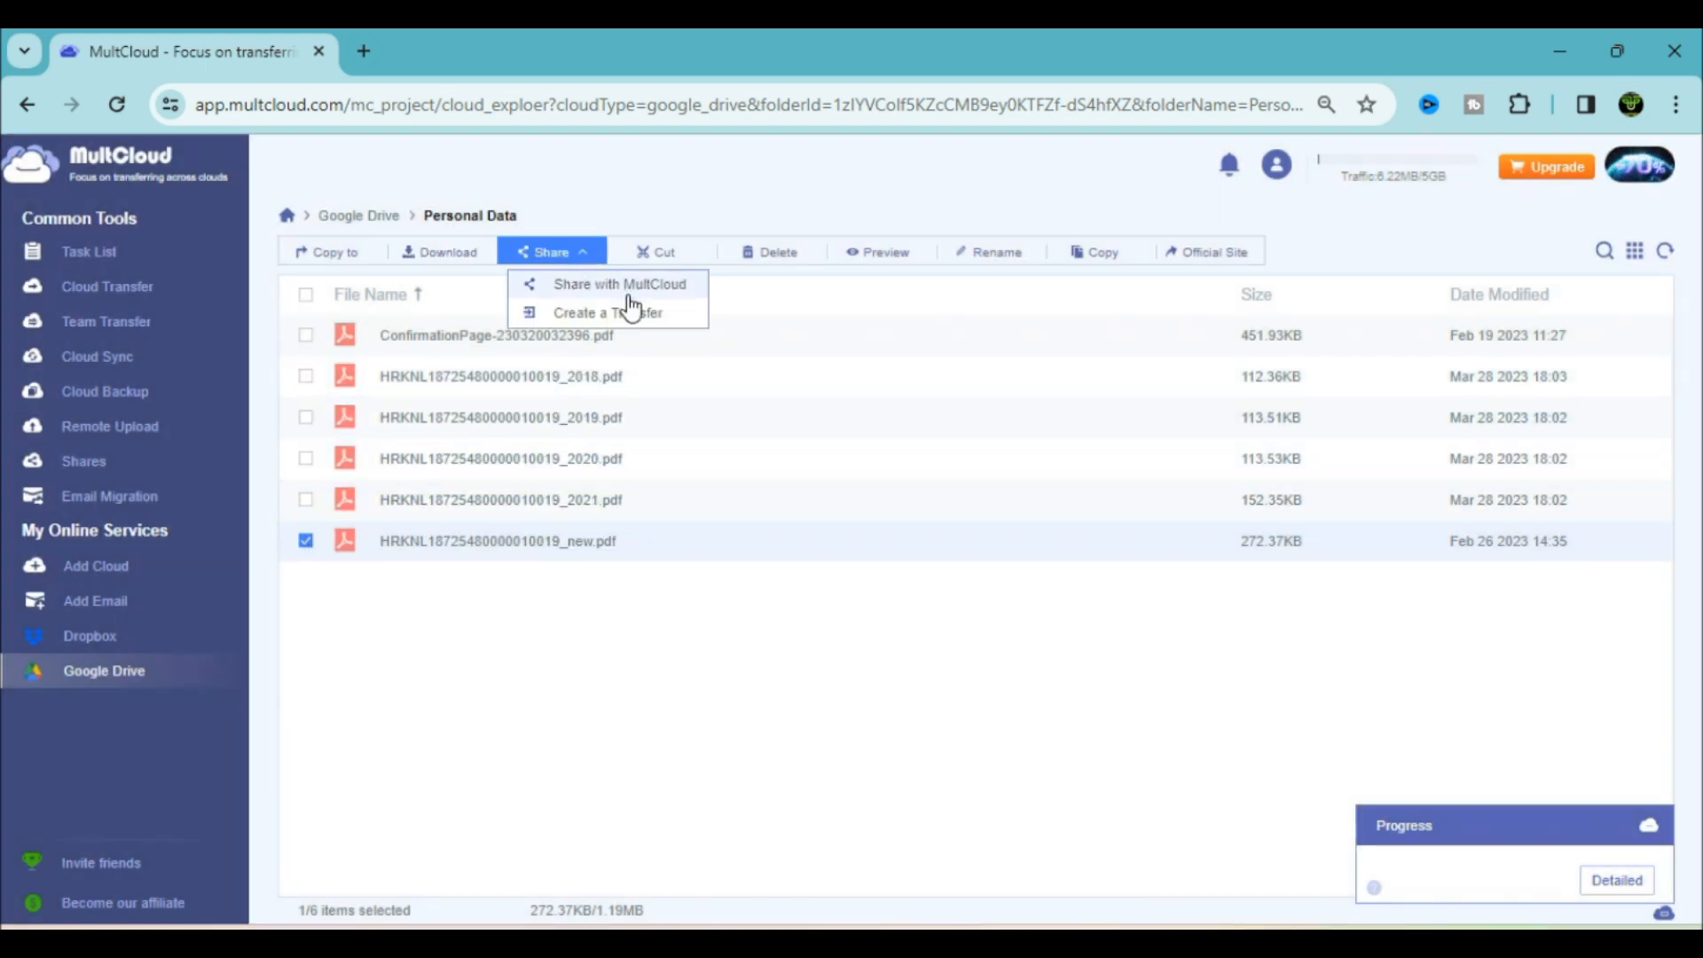
{"action": "left_click", "coordinate": [629, 321]}
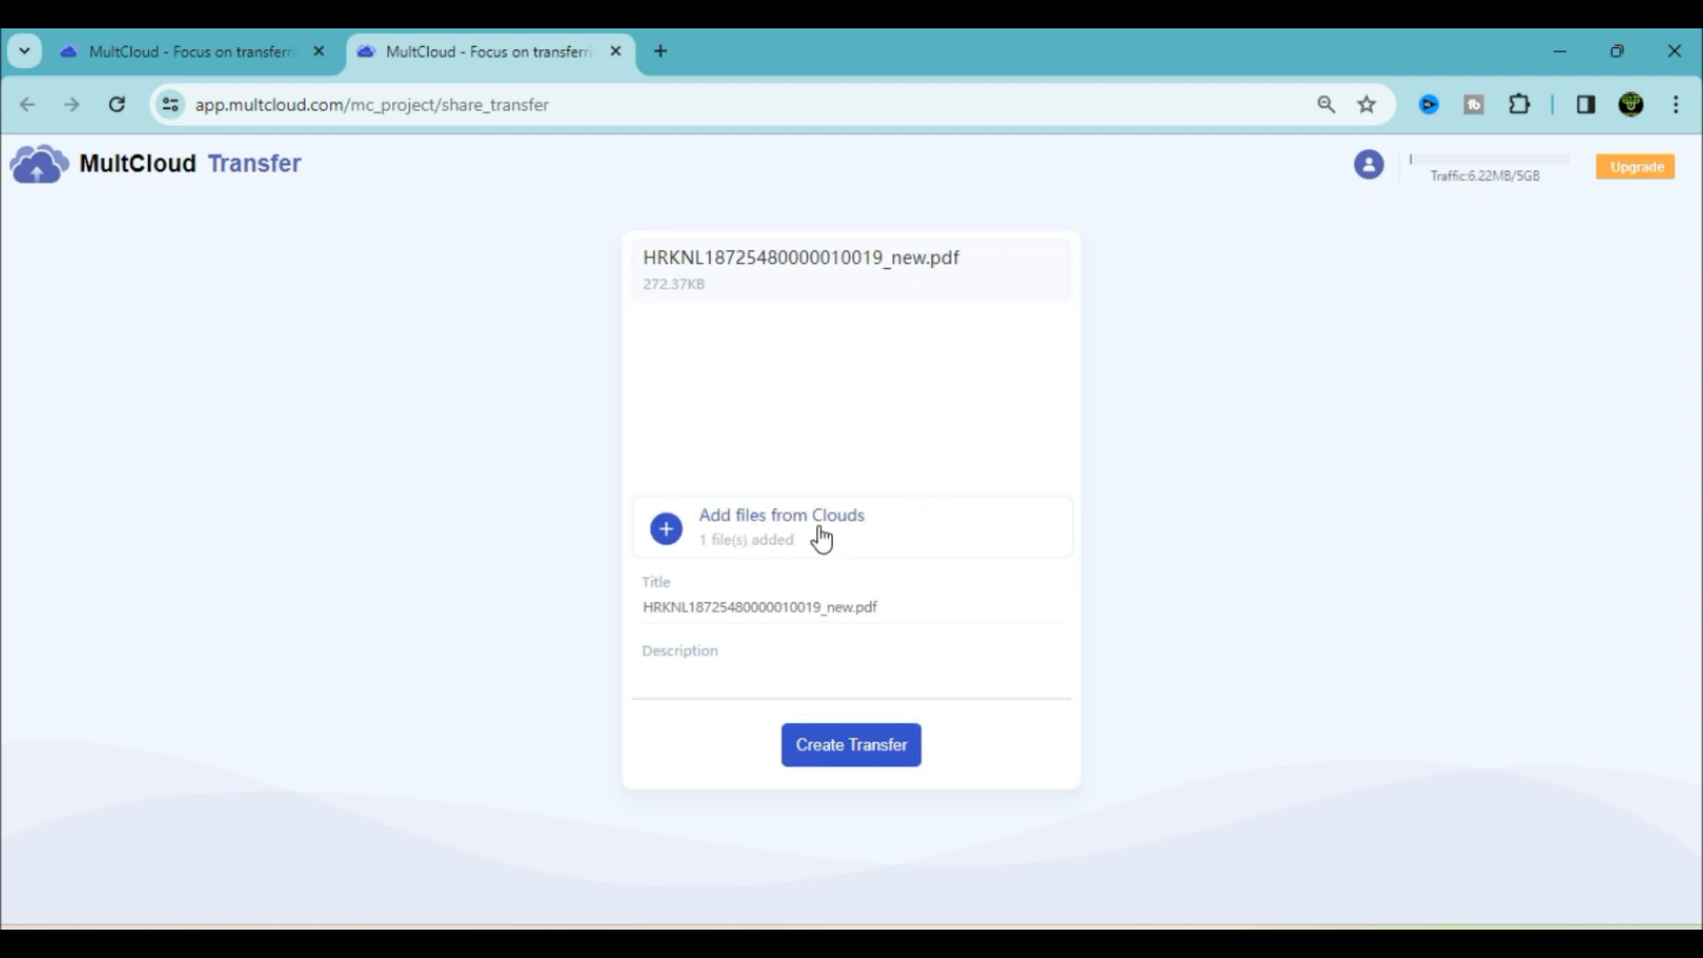
{"action": "left_click", "coordinate": [874, 757]}
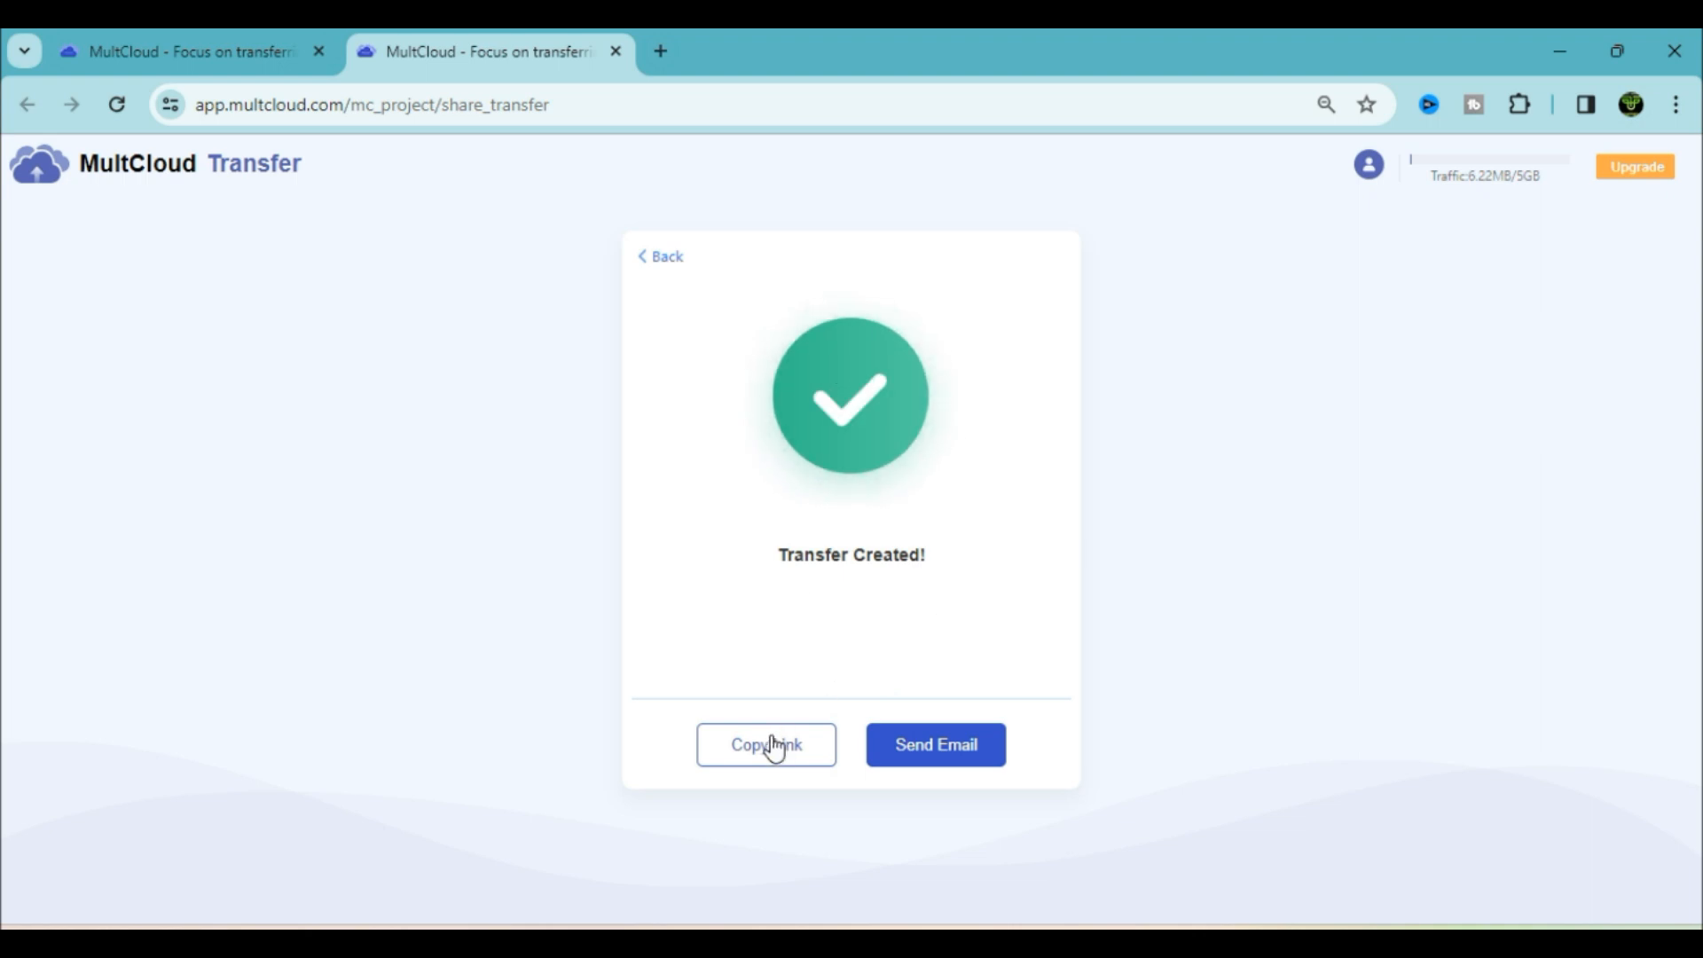
Copy the transfer link and paste it into a new browser tab
{"action": "left_click", "coordinate": [773, 750]}
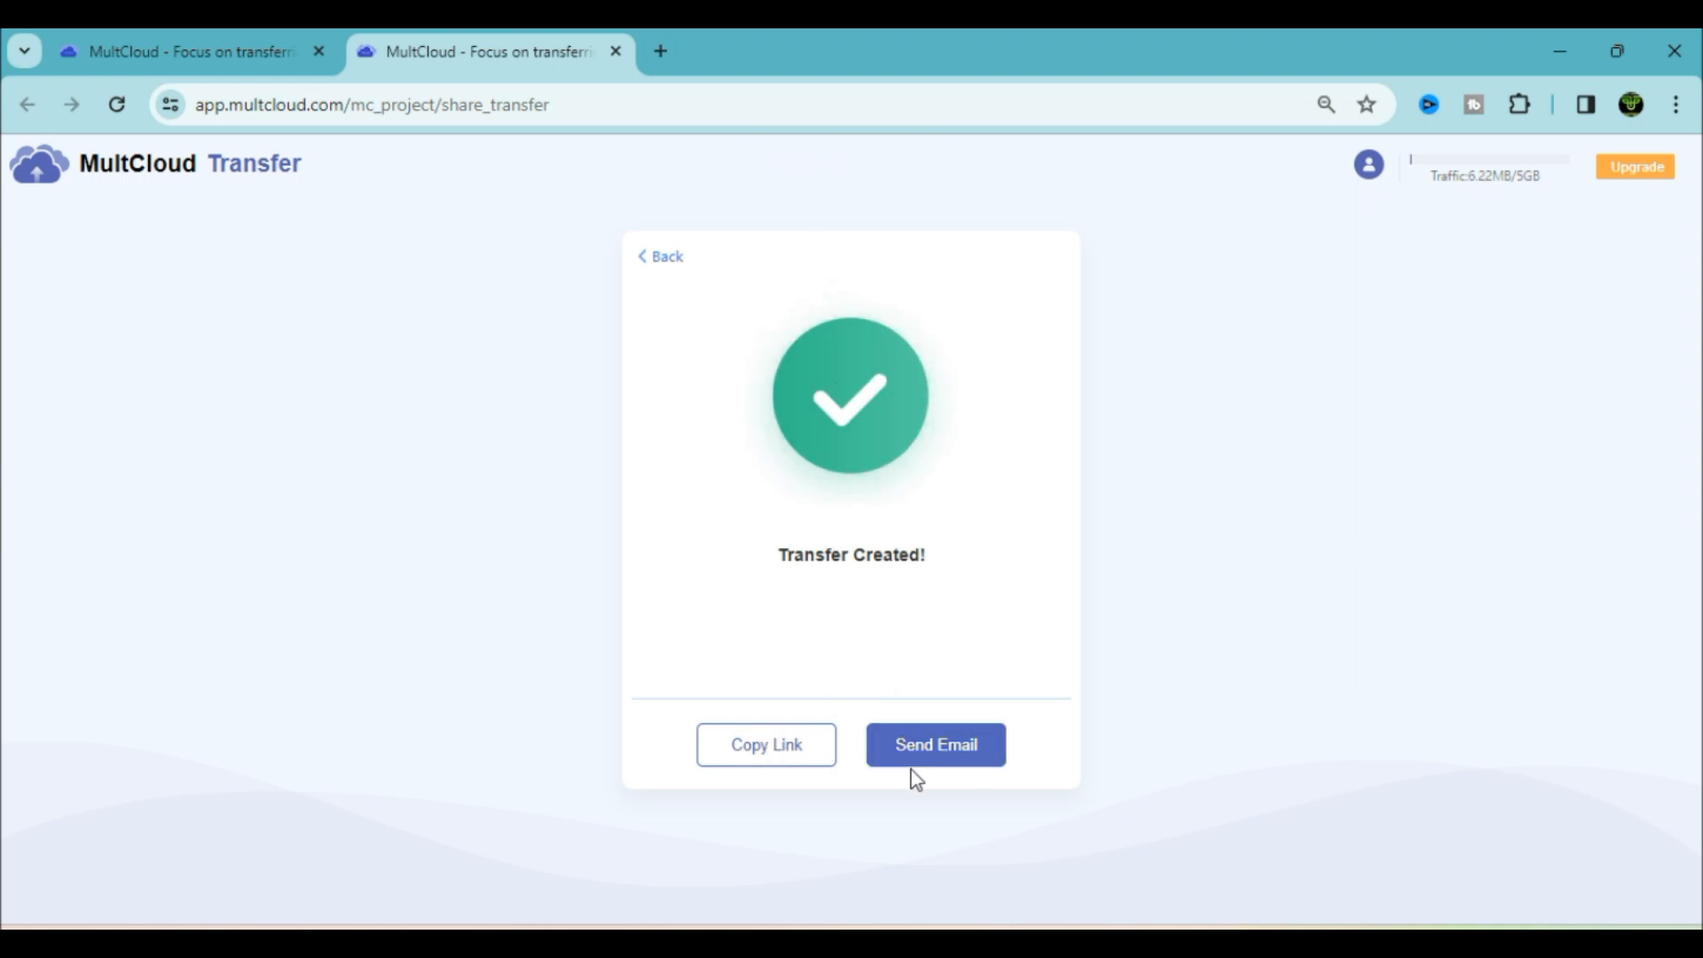
{"action": "left_click", "coordinate": [664, 51]}
{"action": "key", "text": "ctrl+v"}
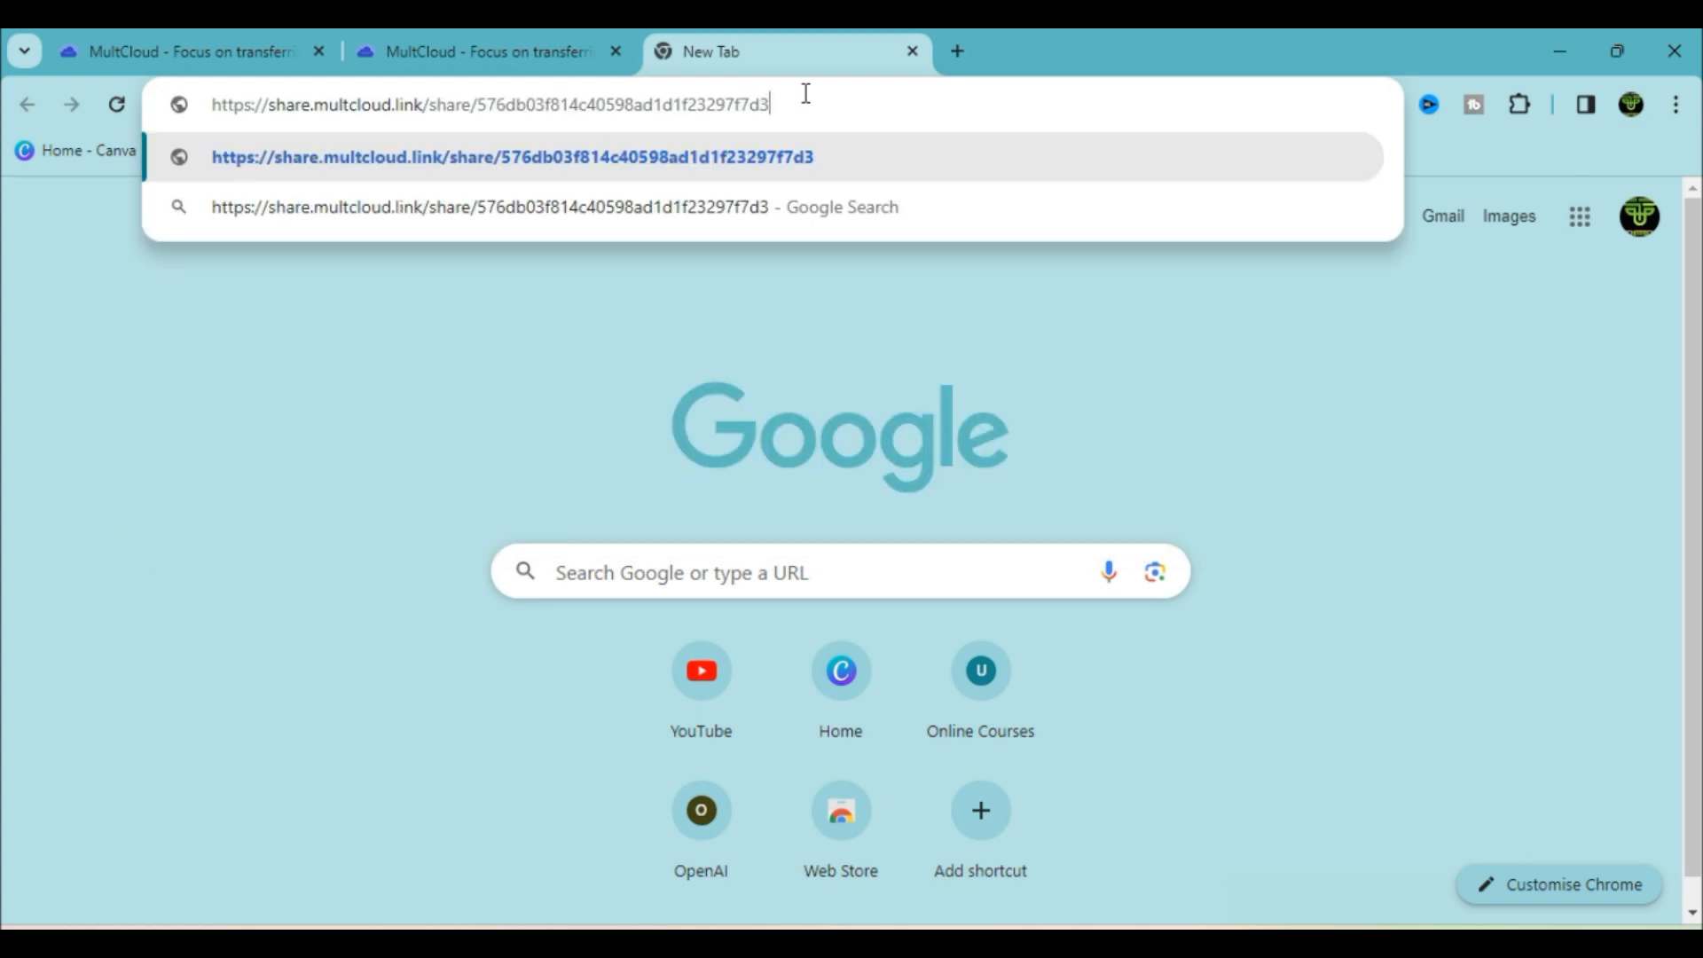
Open the pasted share link, select the shared _new PDF, then close the share-link tab
{"action": "key", "text": "Return"}
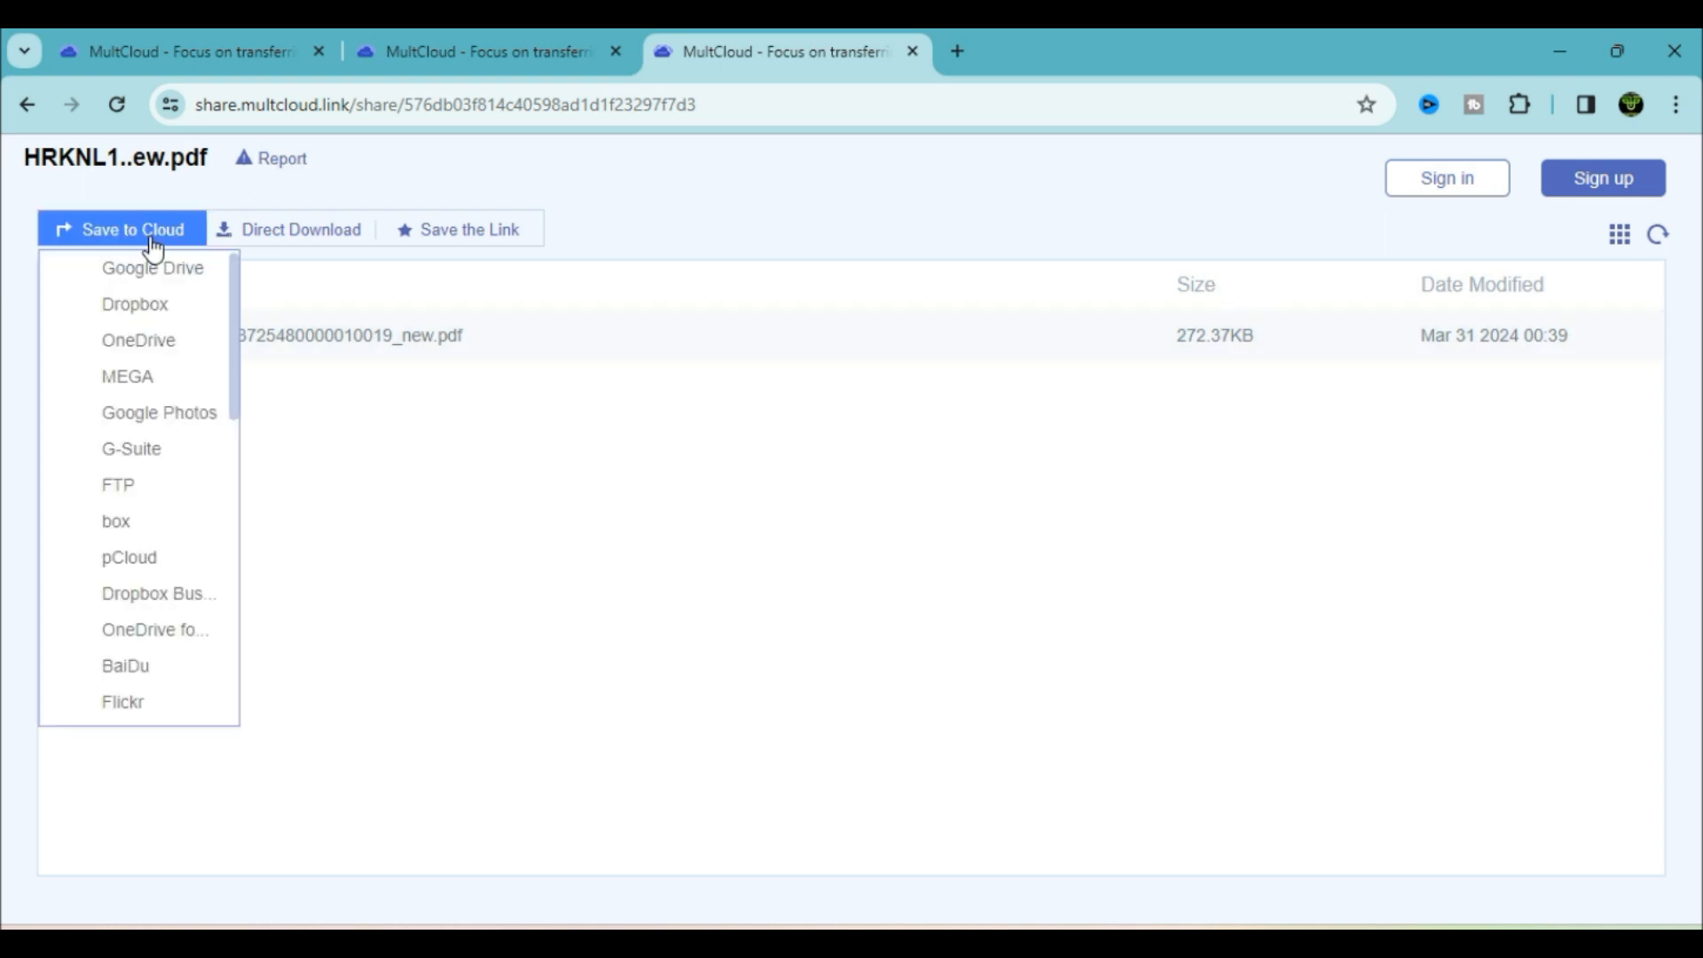
{"action": "mouse_move", "coordinate": [133, 232]}
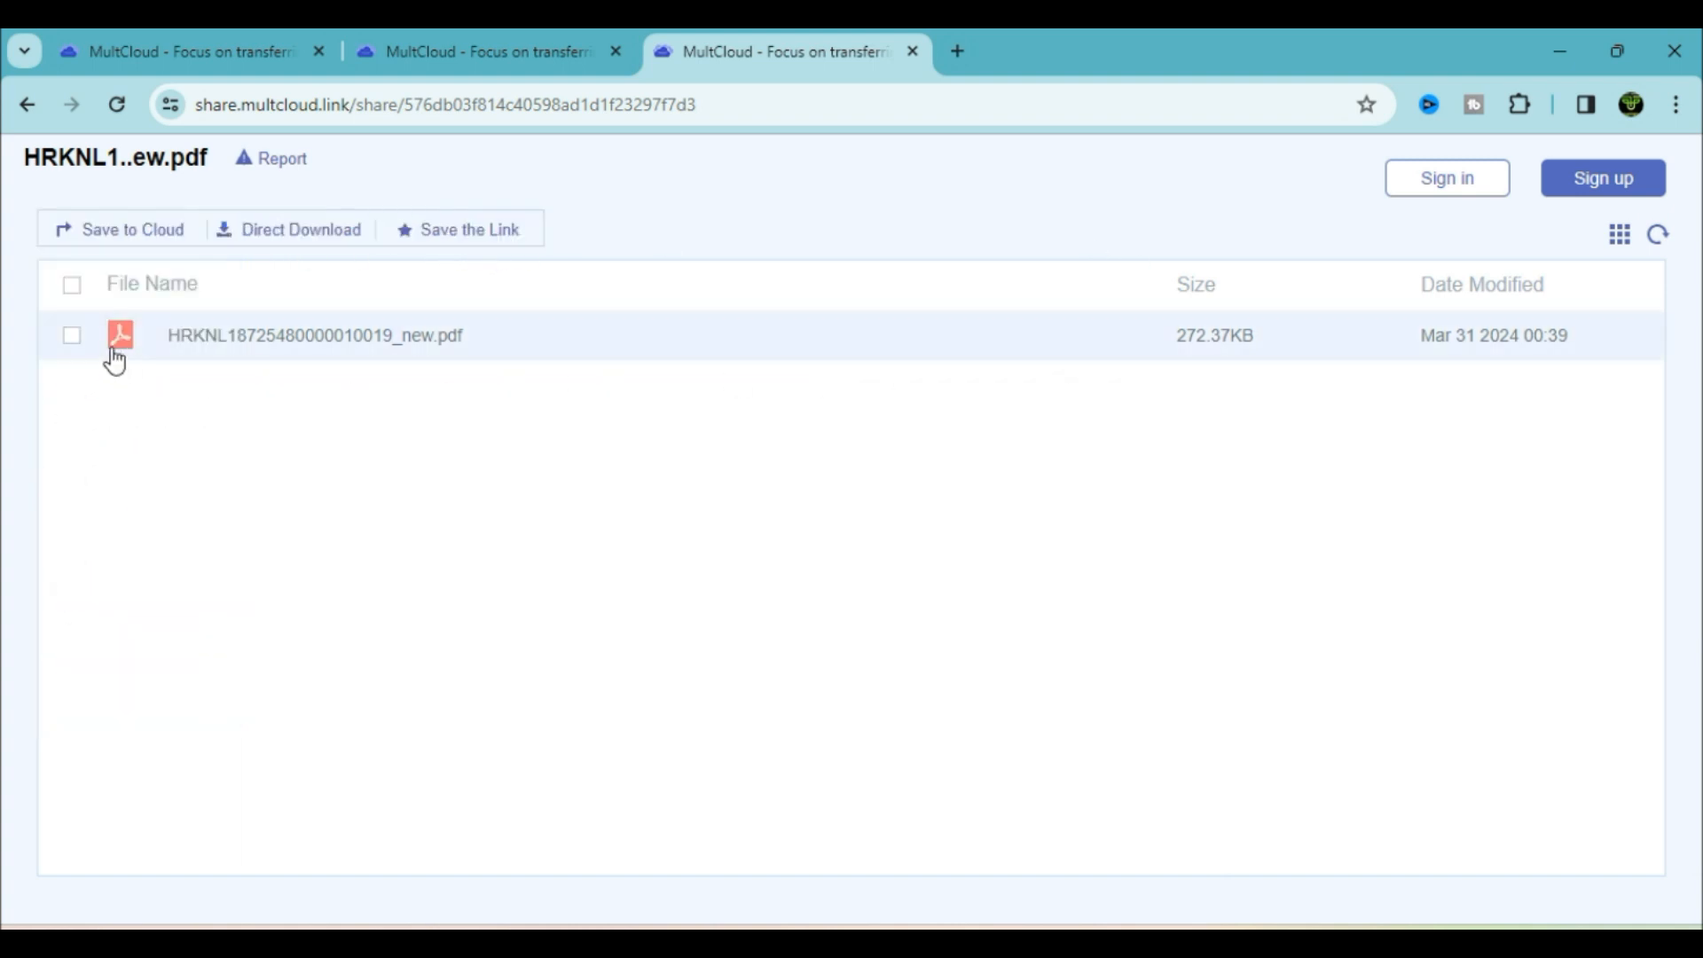
{"action": "left_click", "coordinate": [72, 336]}
{"action": "left_click", "coordinate": [913, 50]}
{"action": "left_click", "coordinate": [661, 256]}
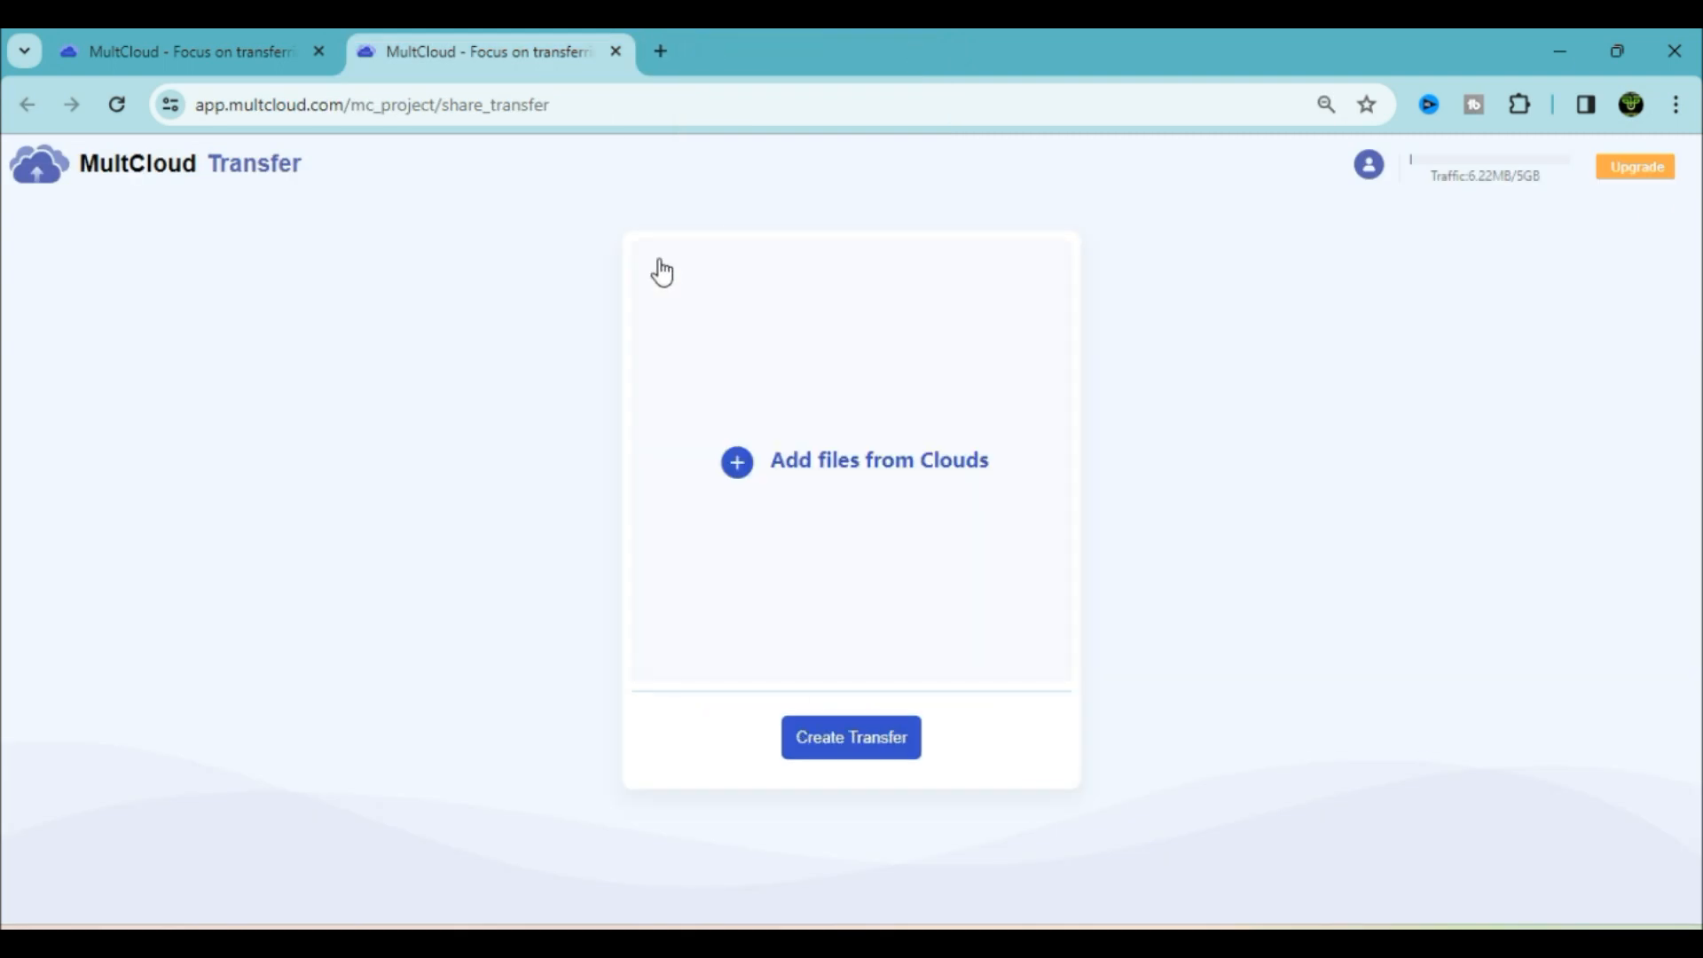
Return to Google Drive, review the Dropbox files, then go to Team Transfer
{"action": "left_click", "coordinate": [615, 51]}
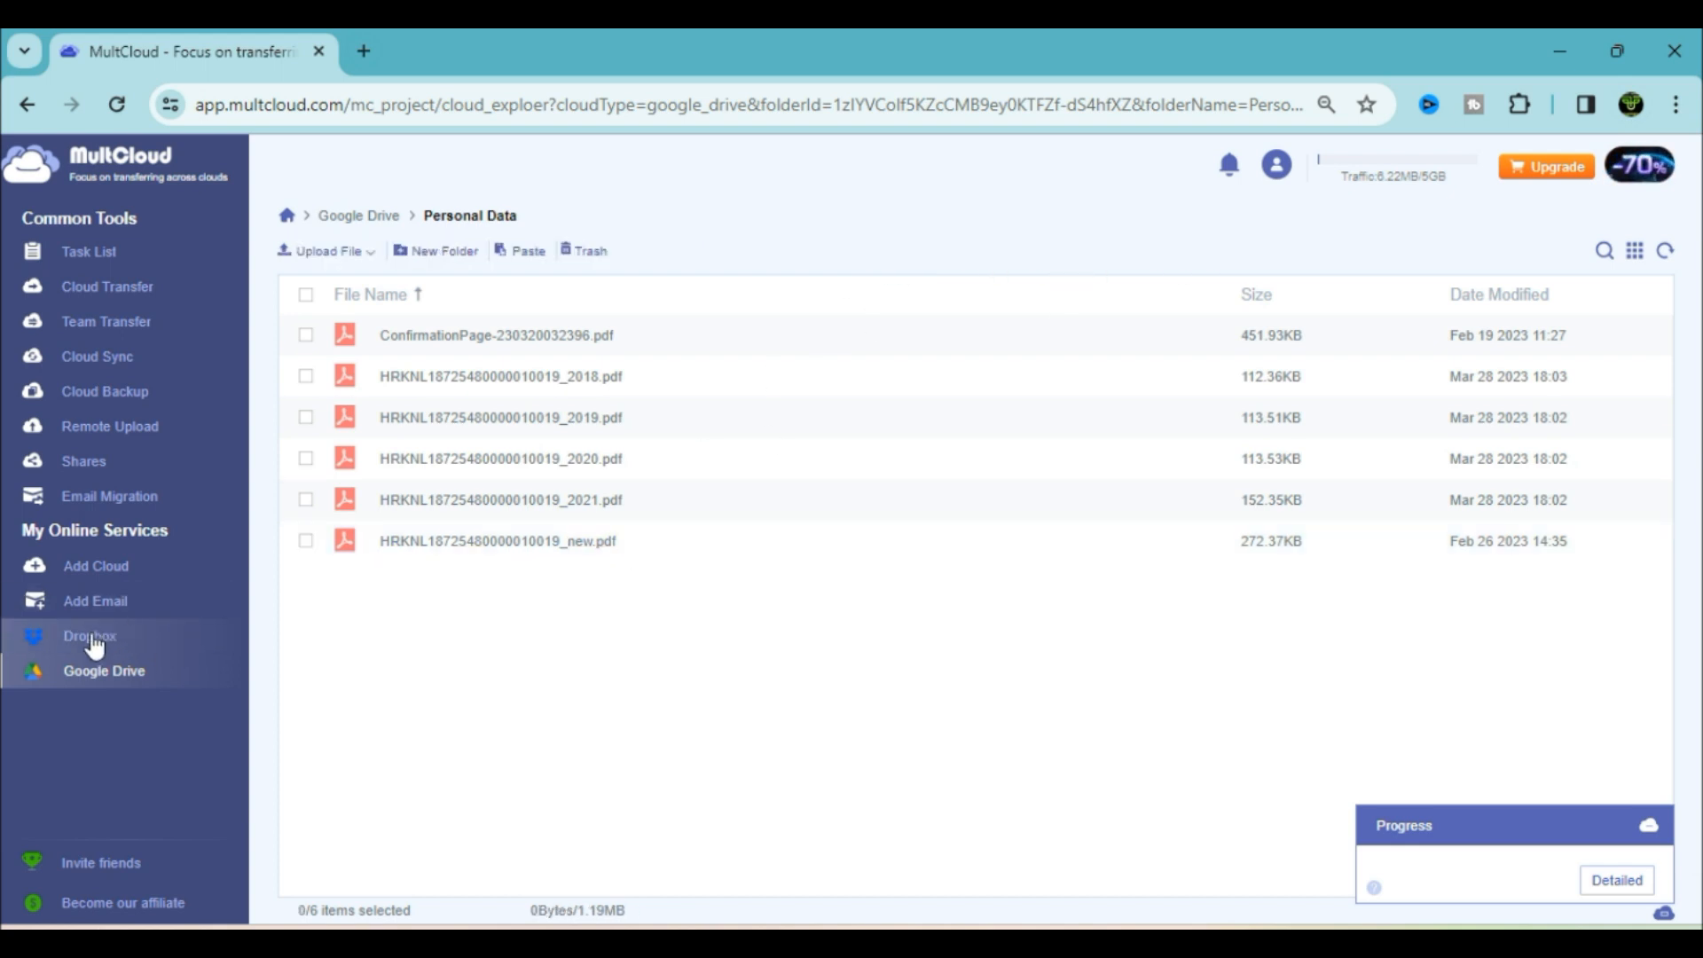
{"action": "left_click", "coordinate": [92, 639]}
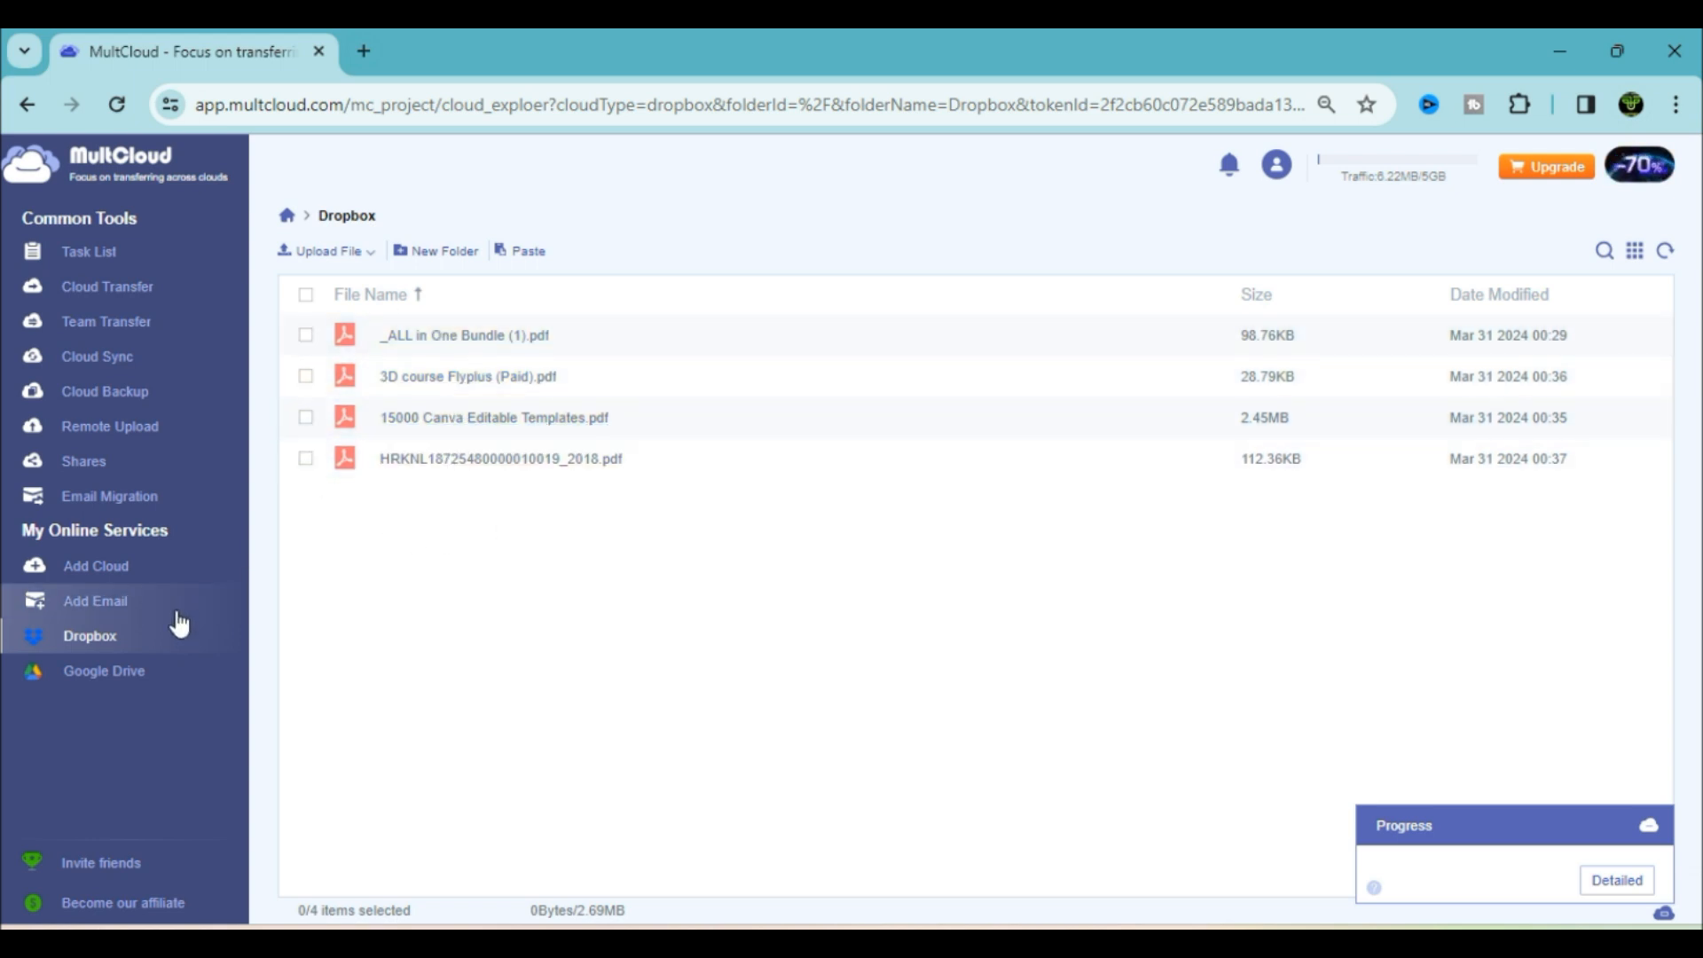
{"action": "left_click", "coordinate": [125, 329]}
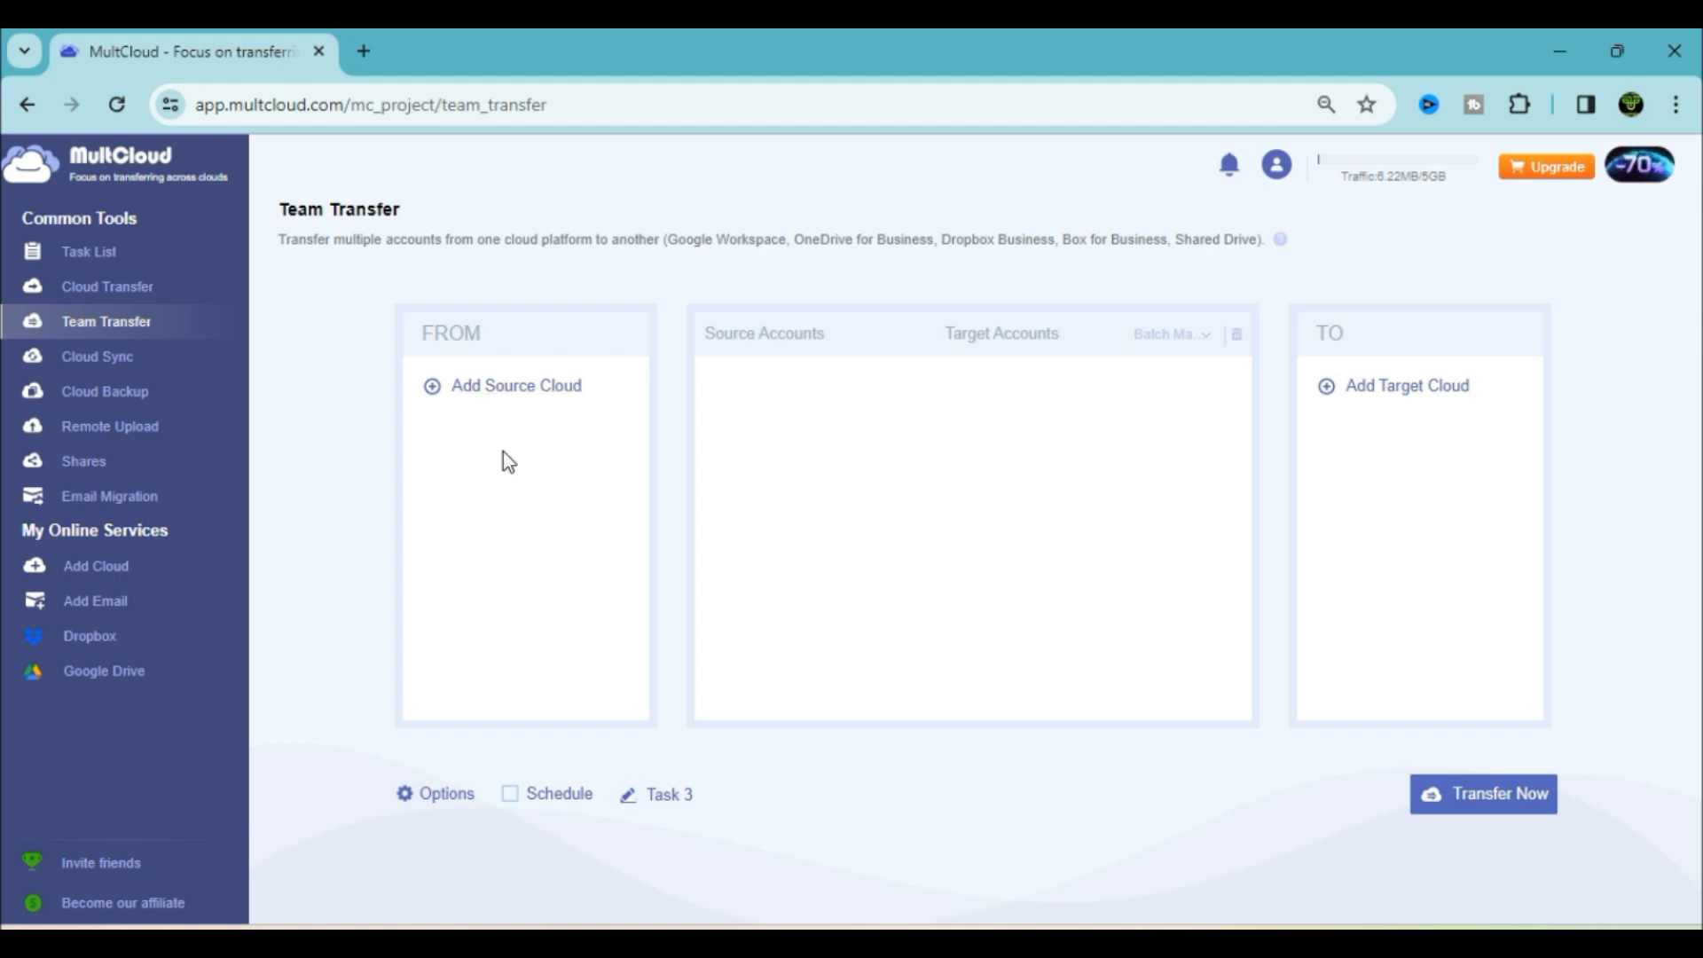
Open the Shared Drive option under Business Clouds, review its access instructions, and close it without connecting
{"action": "left_click", "coordinate": [526, 393]}
{"action": "left_click", "coordinate": [852, 530]}
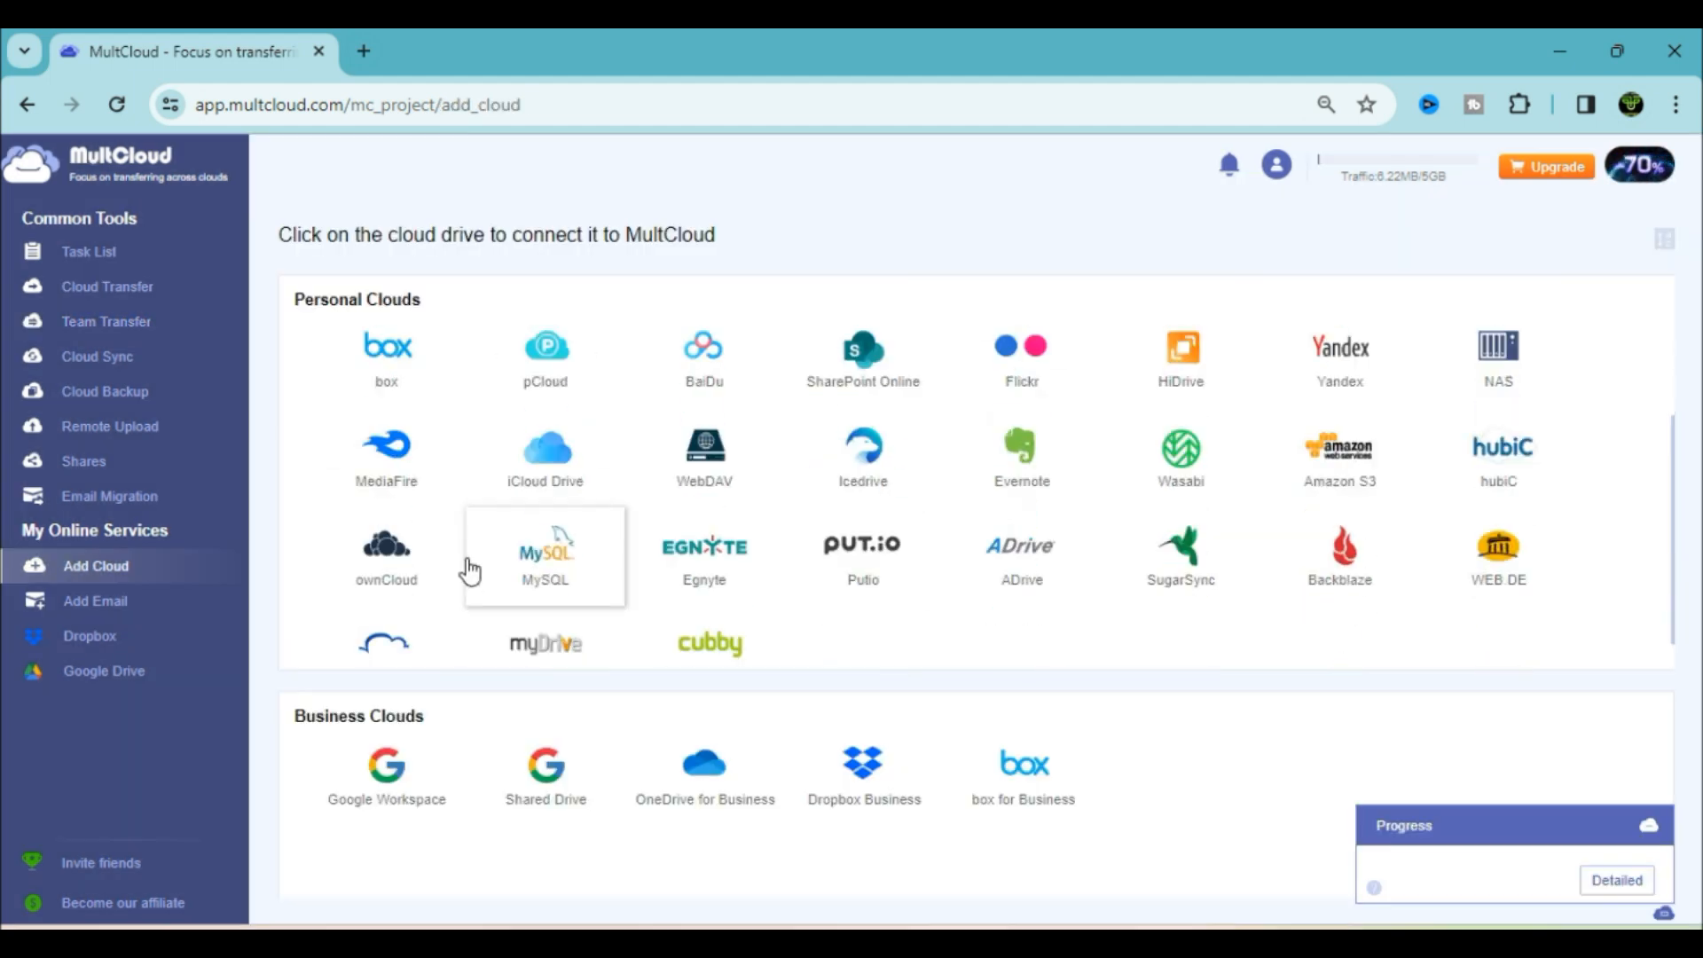
{"action": "left_click", "coordinate": [547, 770]}
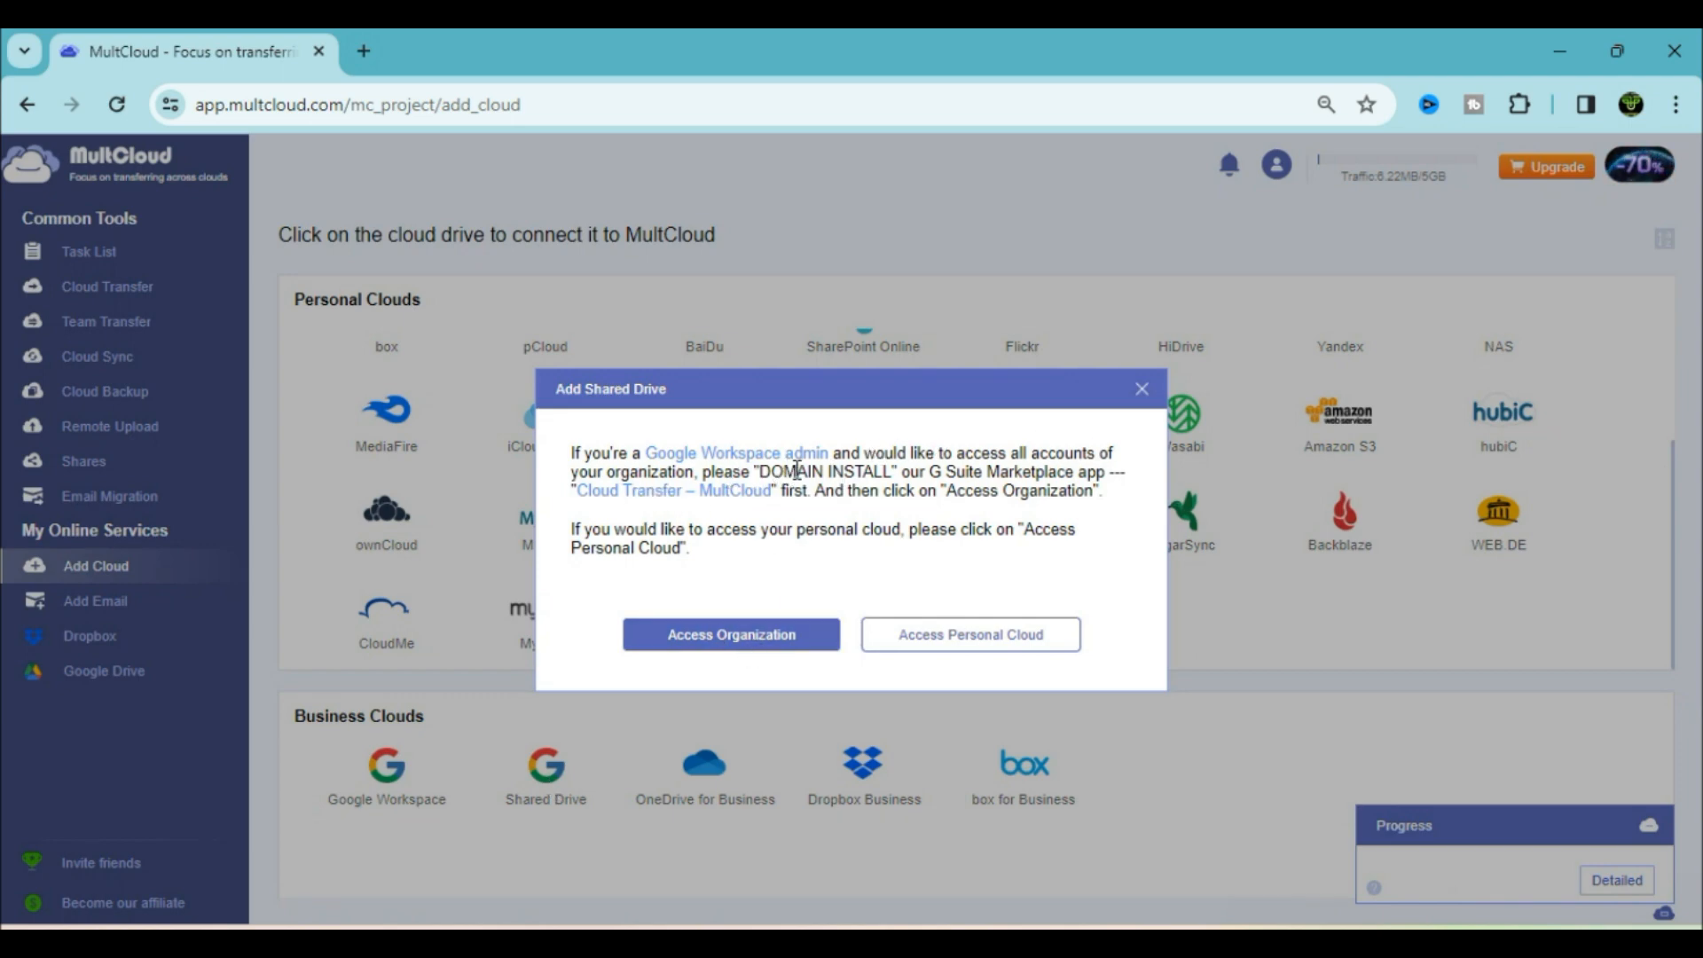
{"action": "left_click_drag", "start_coordinate": [758, 475], "coordinate": [1091, 477]}
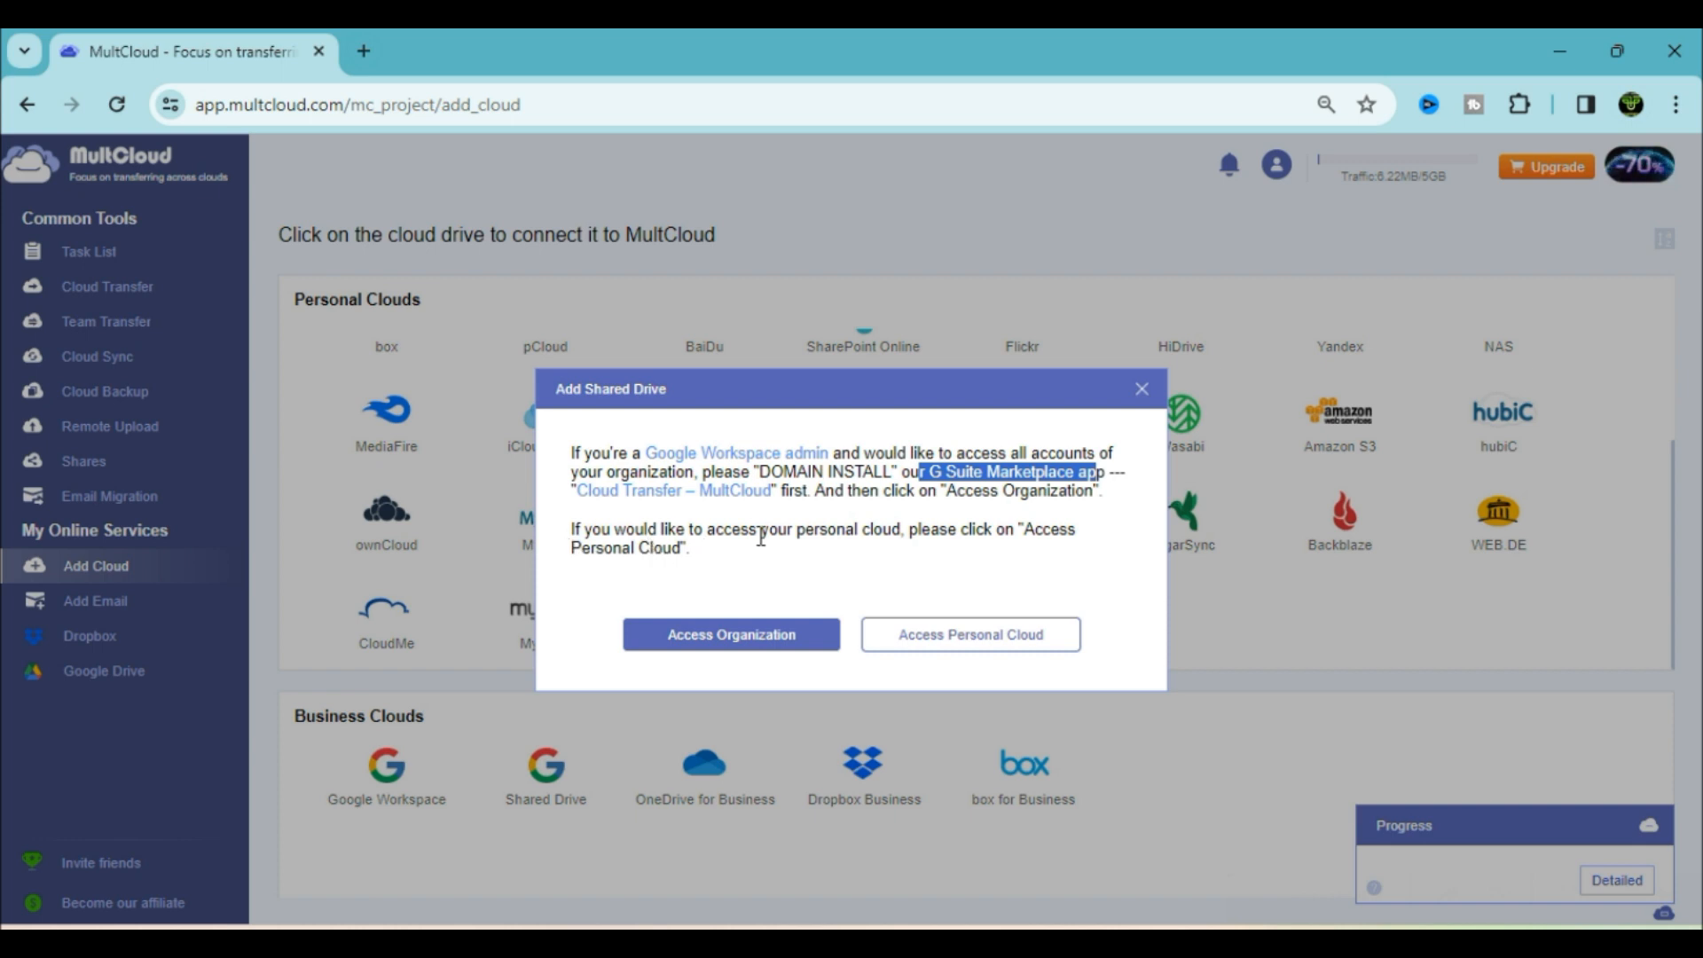
{"action": "left_click_drag", "start_coordinate": [807, 532], "coordinate": [892, 531]}
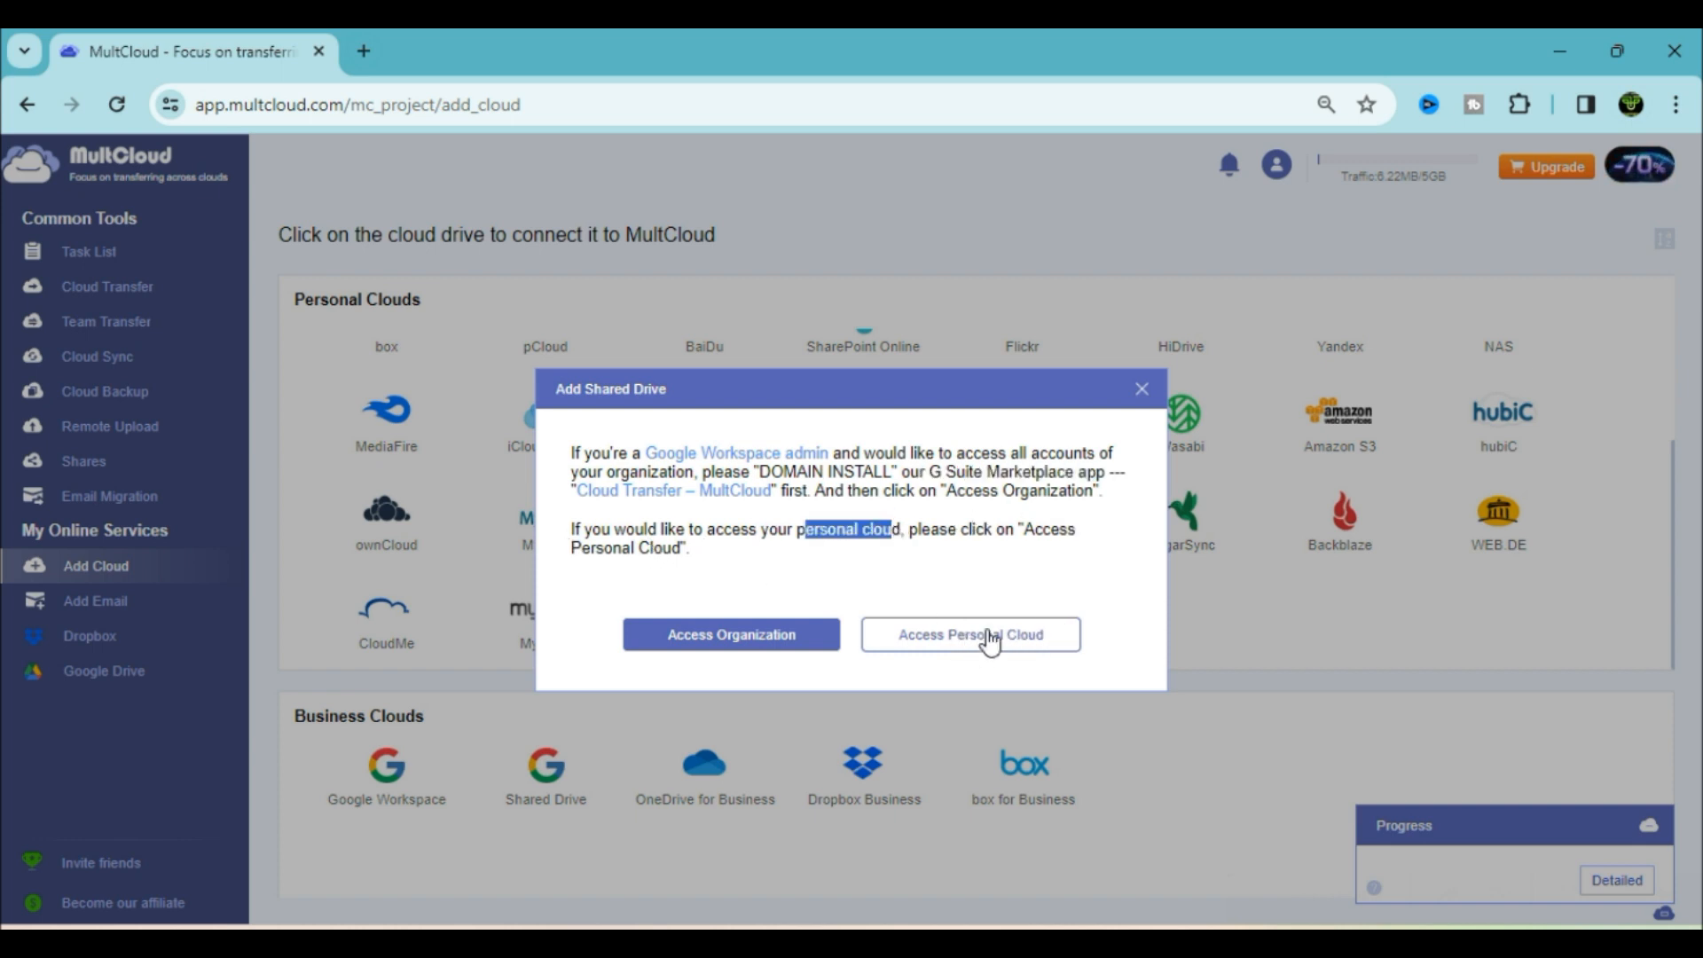
{"action": "left_click", "coordinate": [1142, 388]}
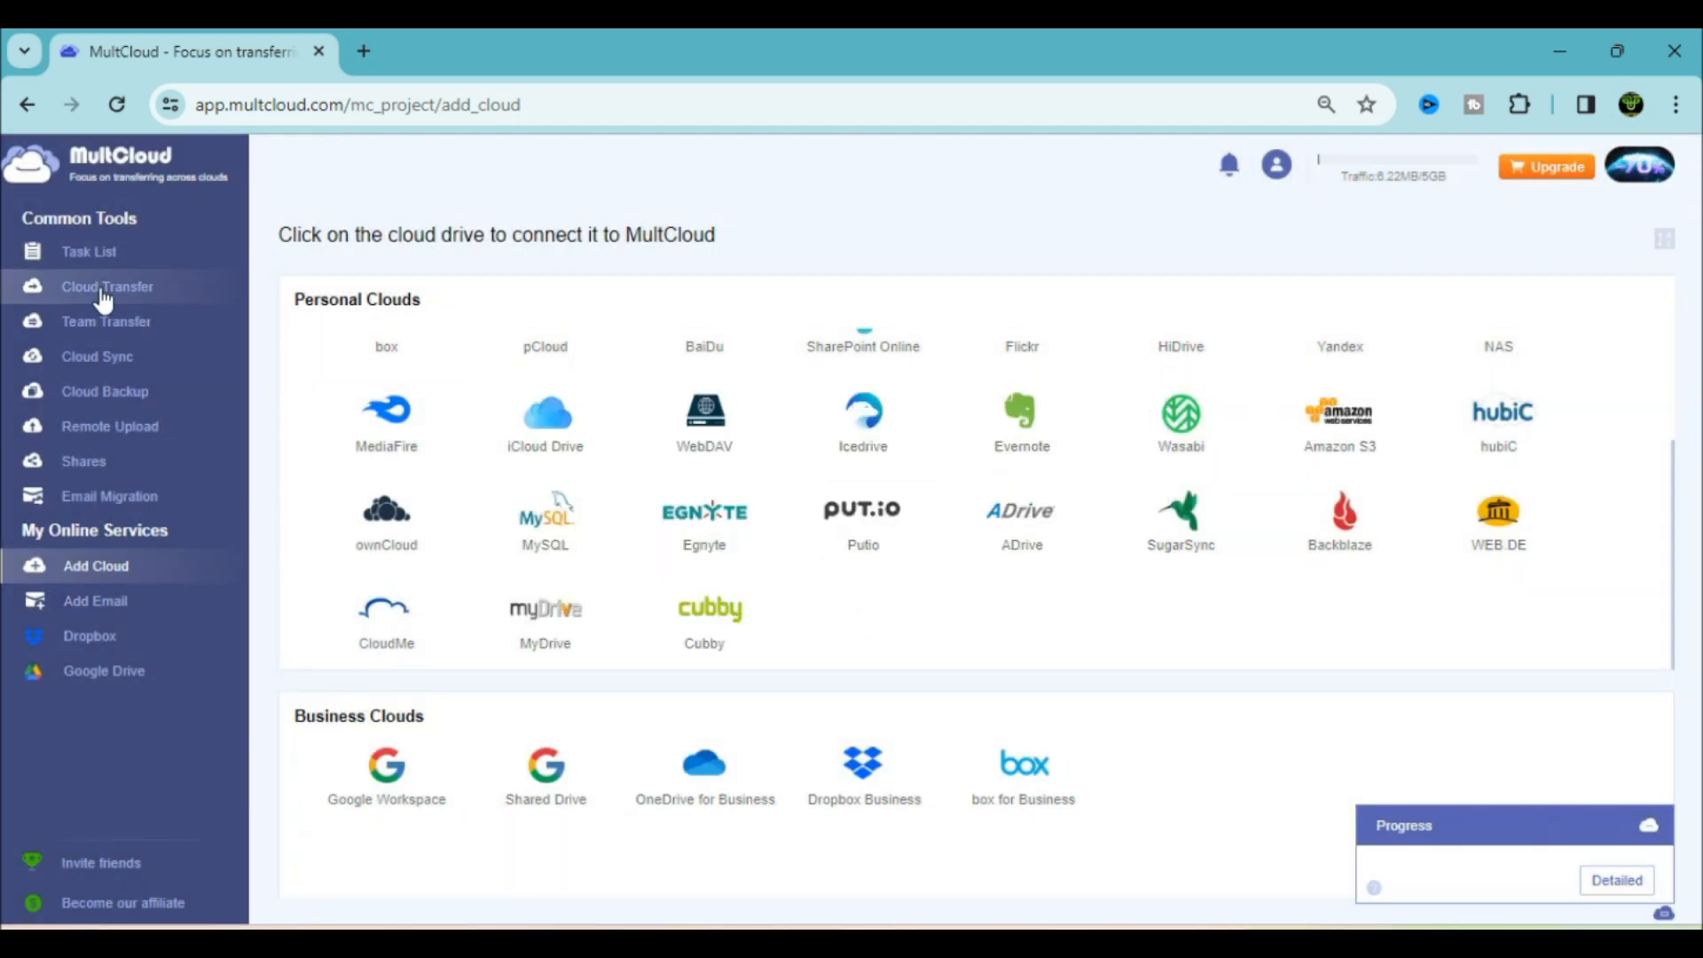
In Cloud Sync, keep normal sync mode and set Google Drive's Personal Data folder as the source
{"action": "left_click", "coordinate": [137, 328]}
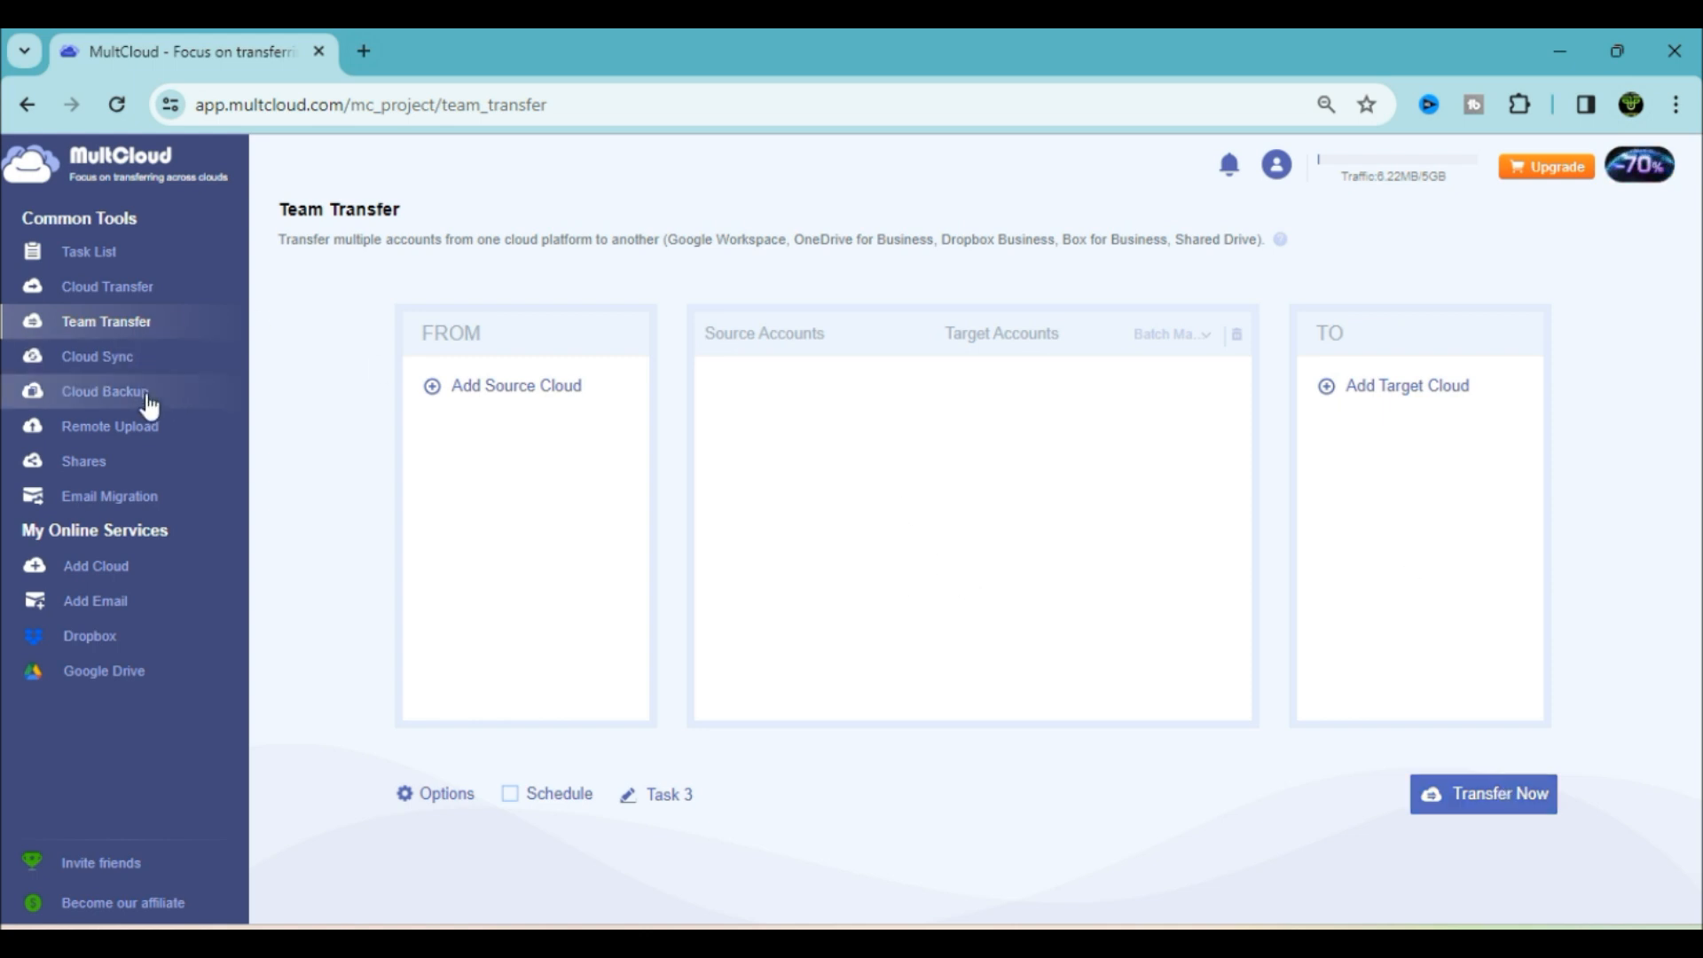
{"action": "left_click", "coordinate": [123, 367]}
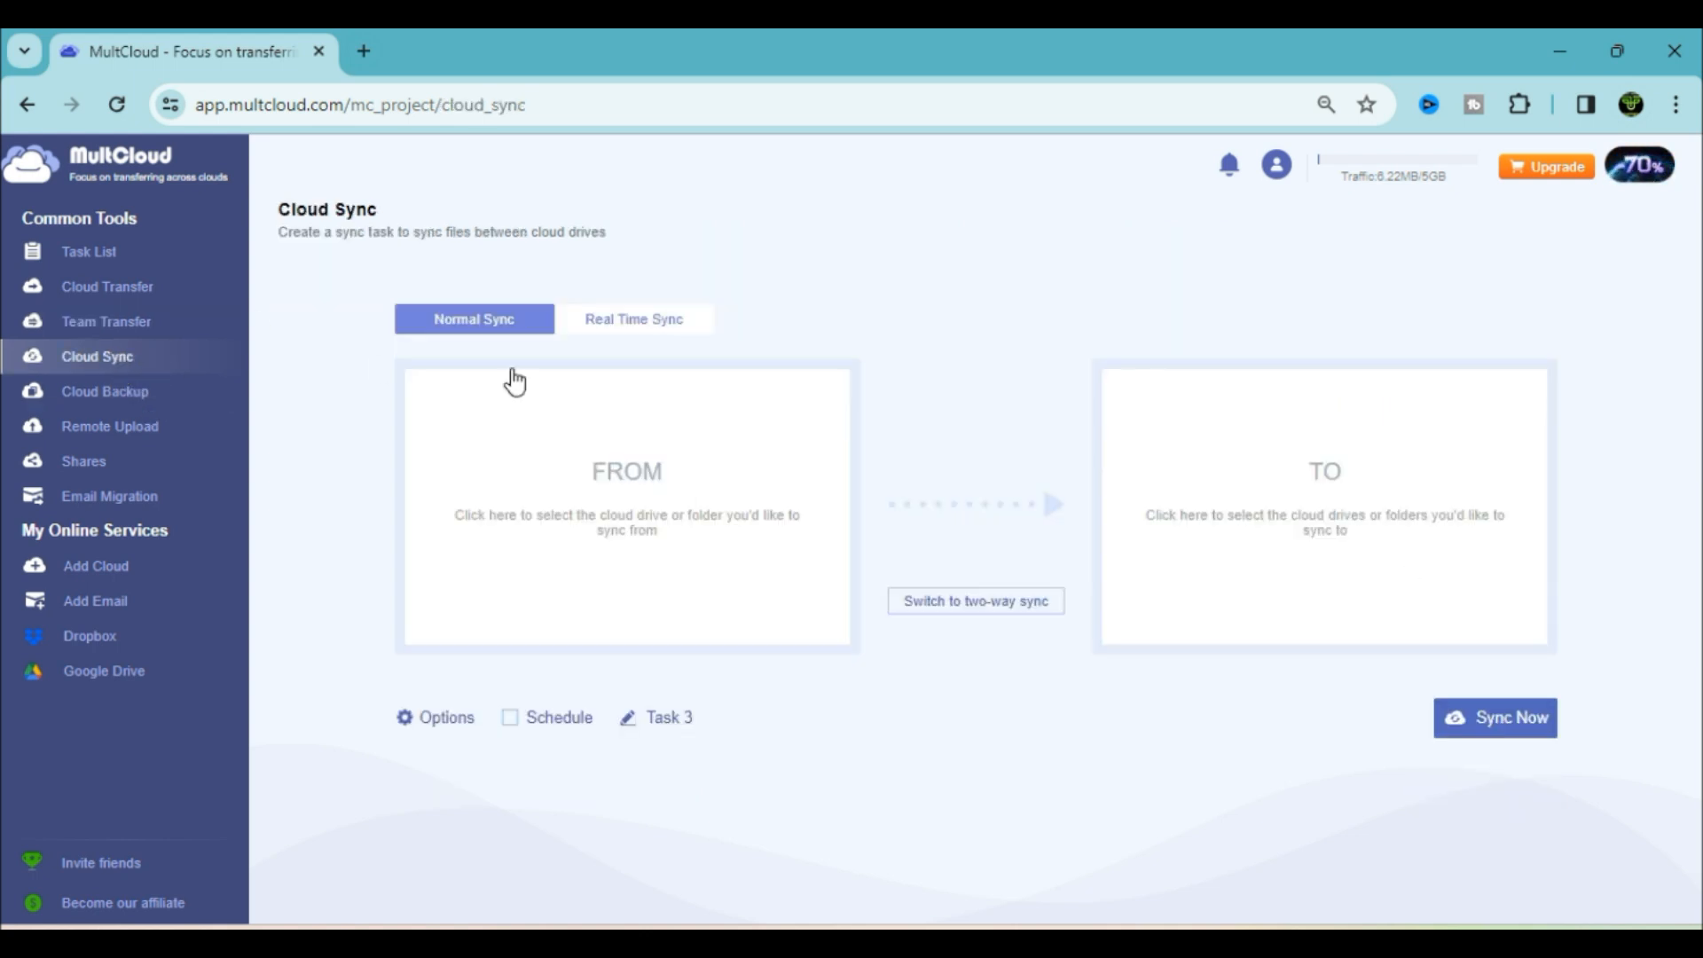
{"action": "left_click", "coordinate": [659, 328]}
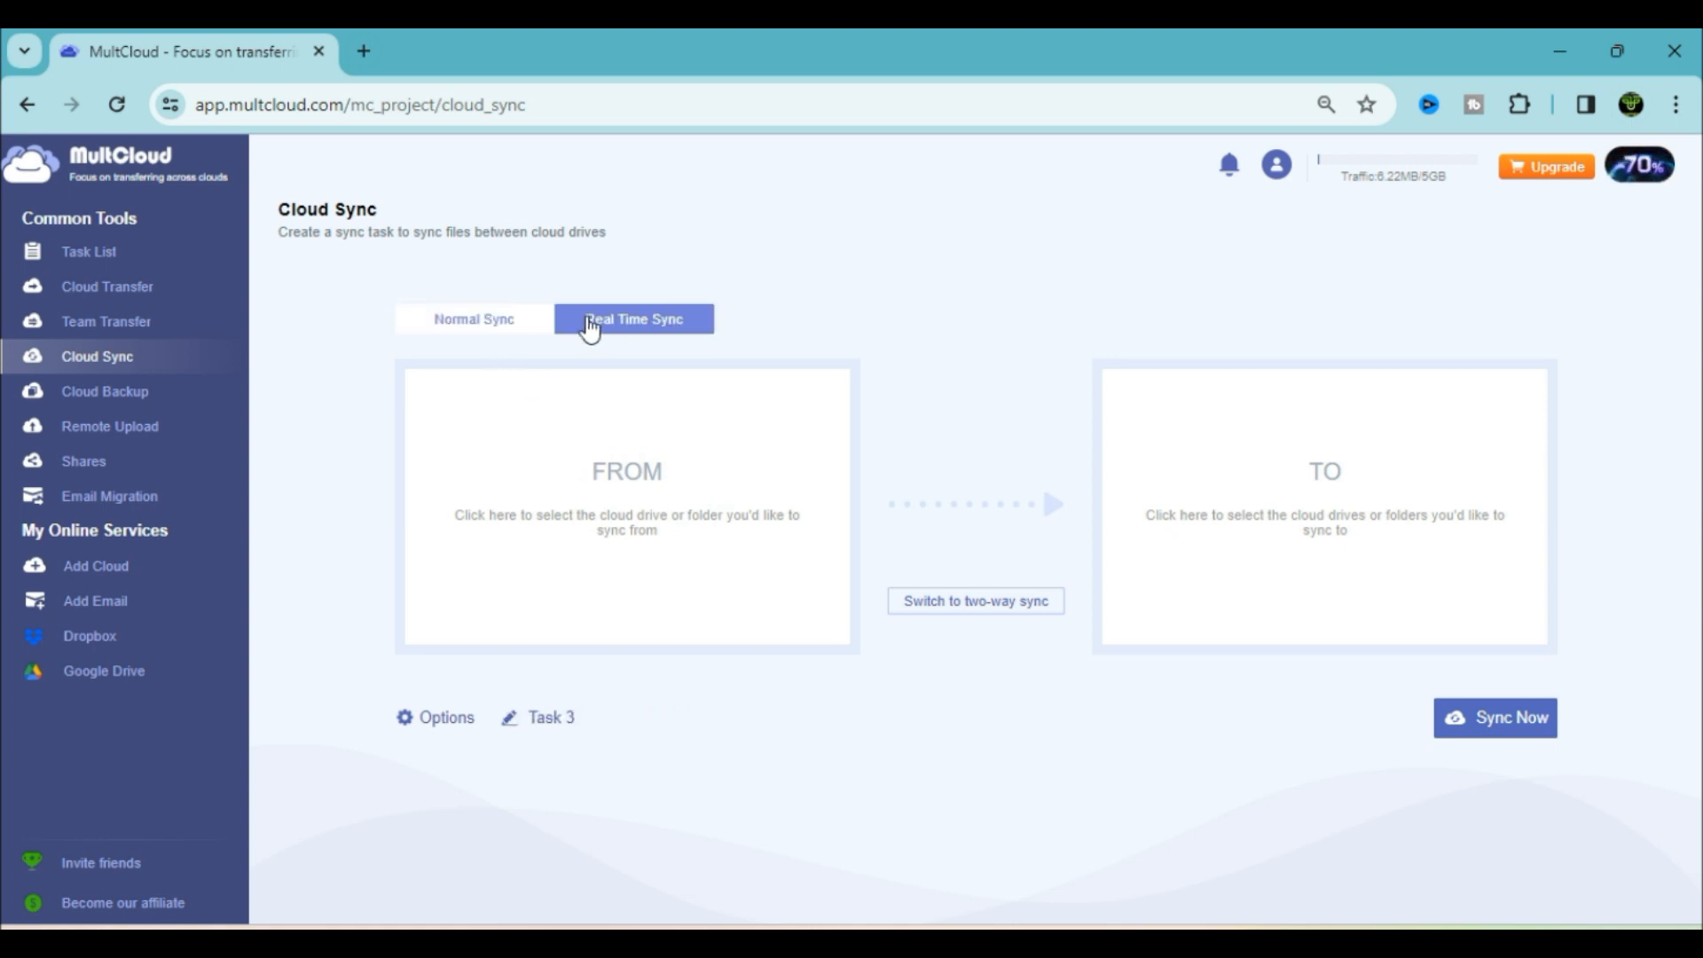
{"action": "left_click", "coordinate": [495, 337]}
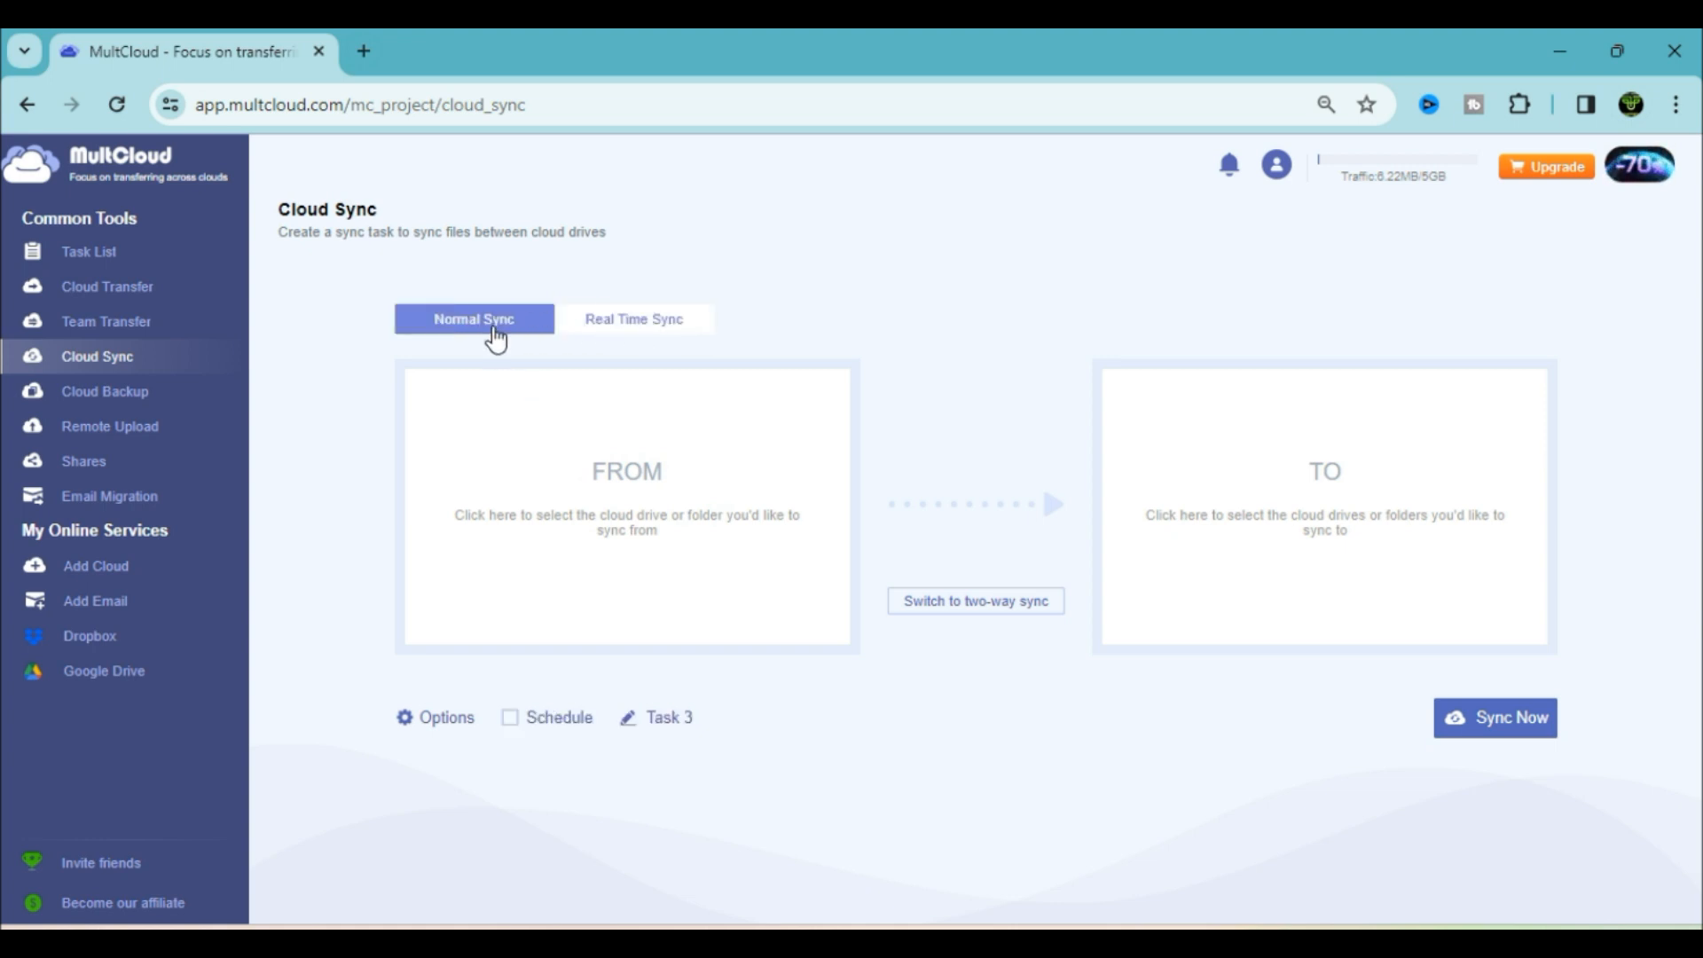
{"action": "left_click", "coordinate": [627, 484]}
{"action": "left_click", "coordinate": [628, 401]}
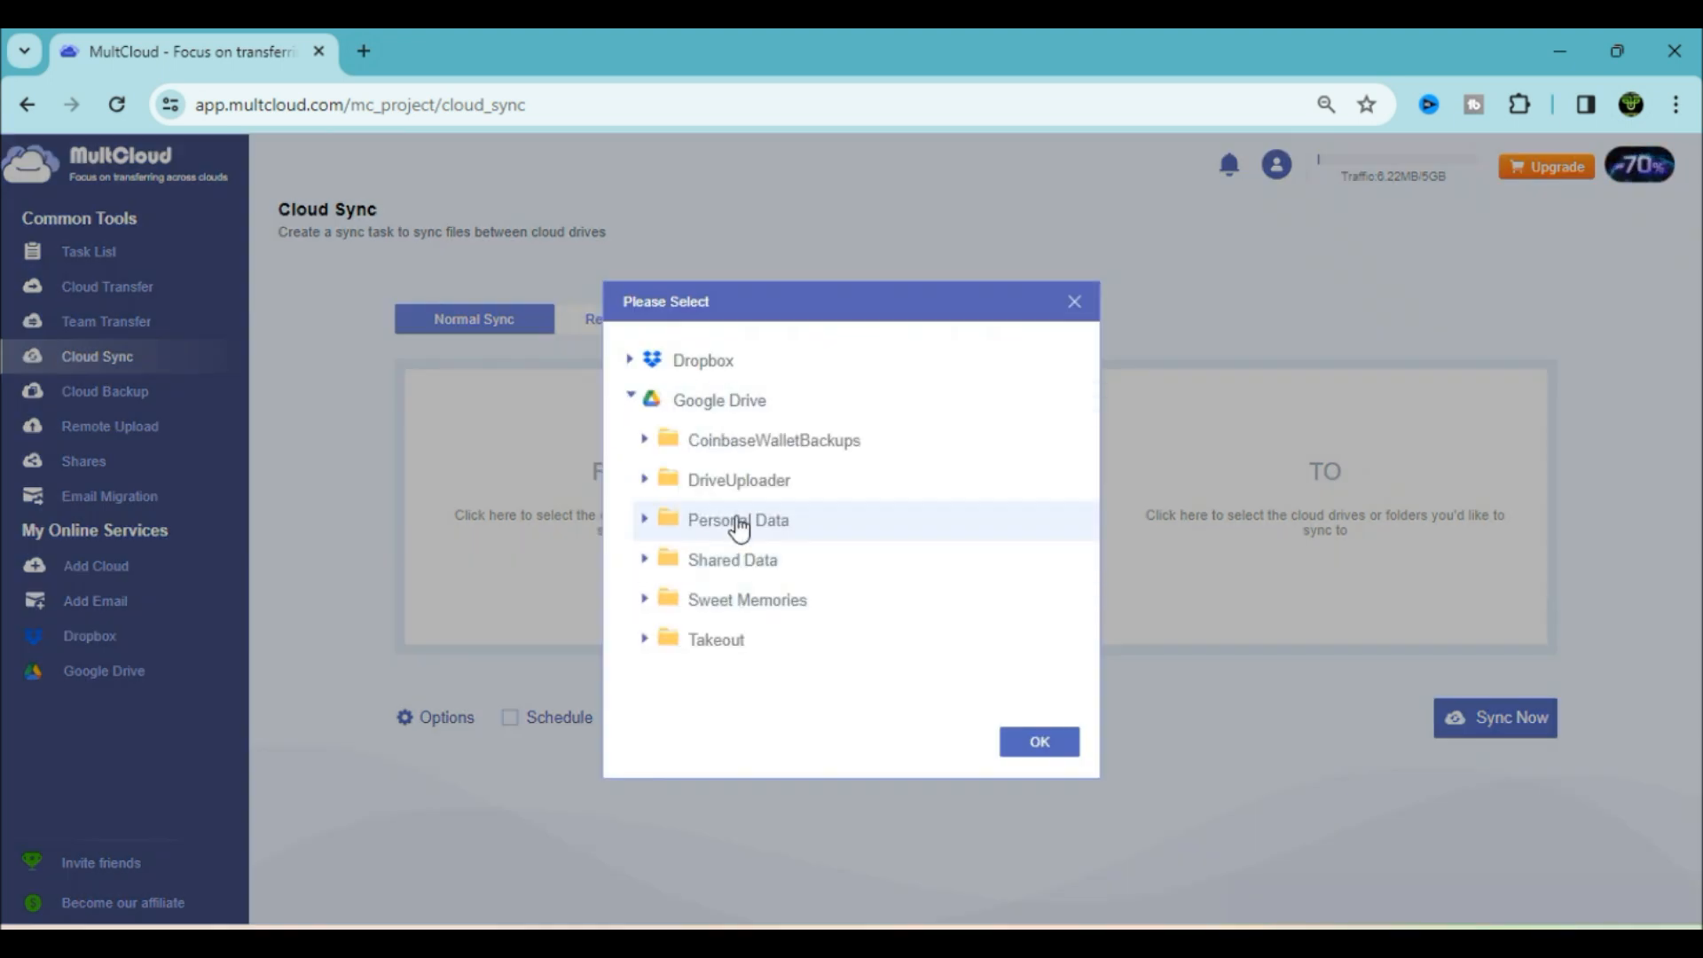
{"action": "left_click", "coordinate": [657, 523]}
{"action": "left_click", "coordinate": [1040, 741]}
Set Dropbox as the sync target, switch to two-way sync, and start the task
{"action": "left_click", "coordinate": [1287, 513]}
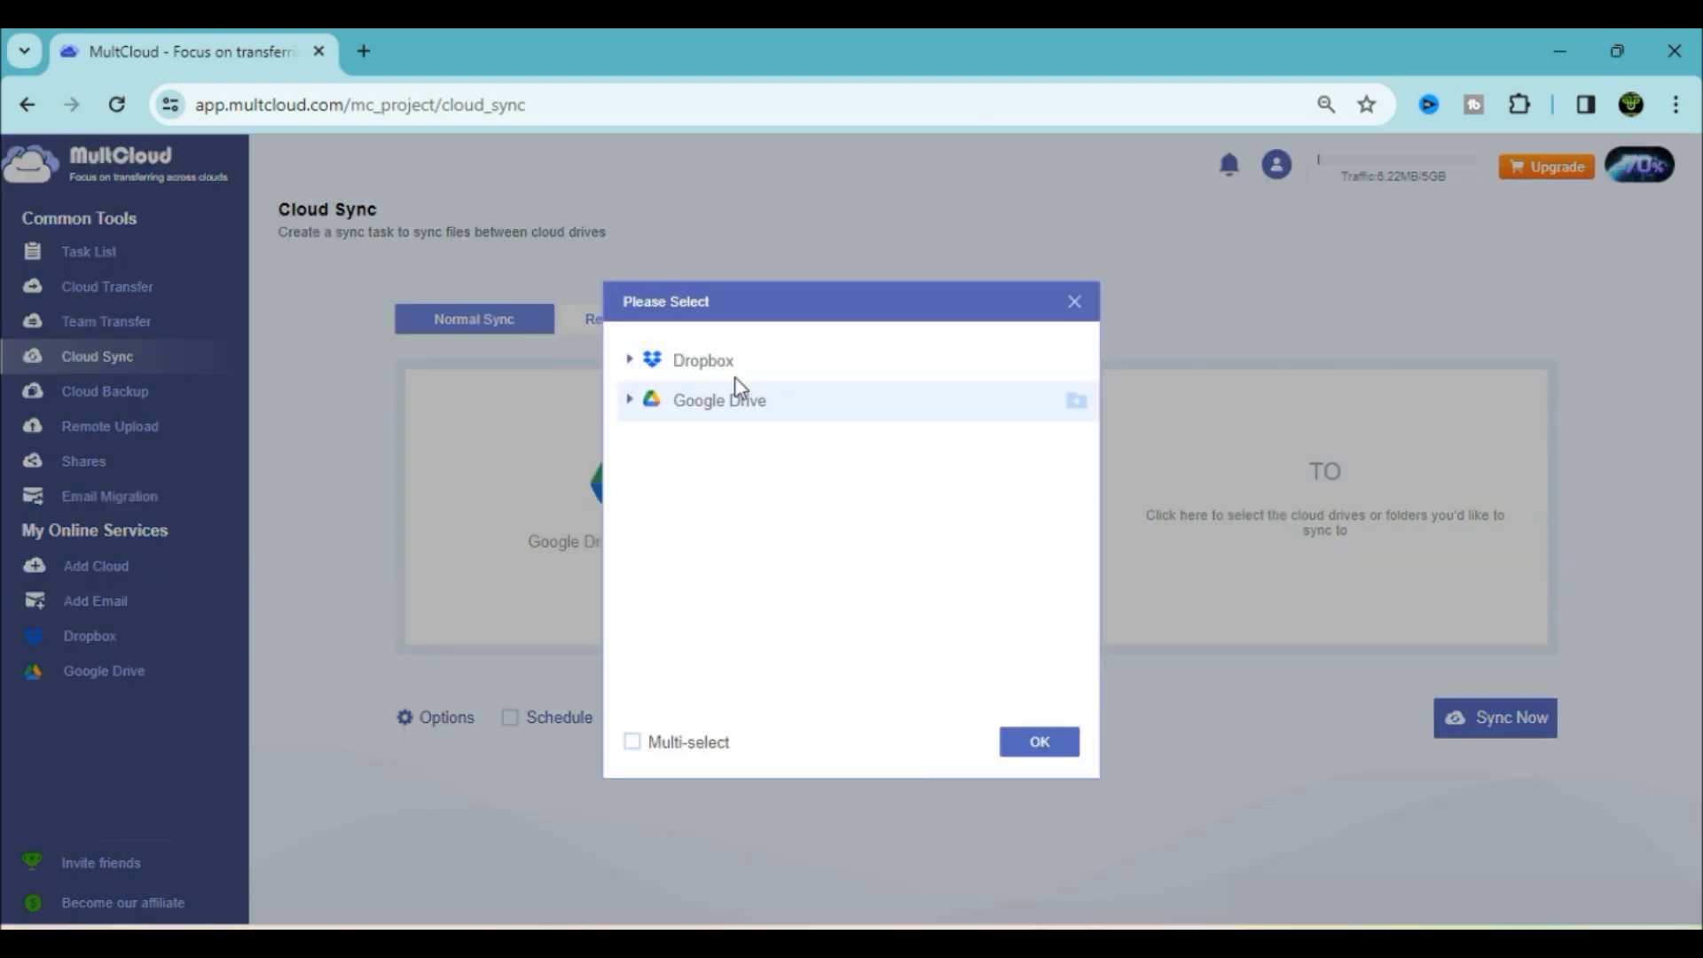
{"action": "left_click", "coordinate": [639, 360]}
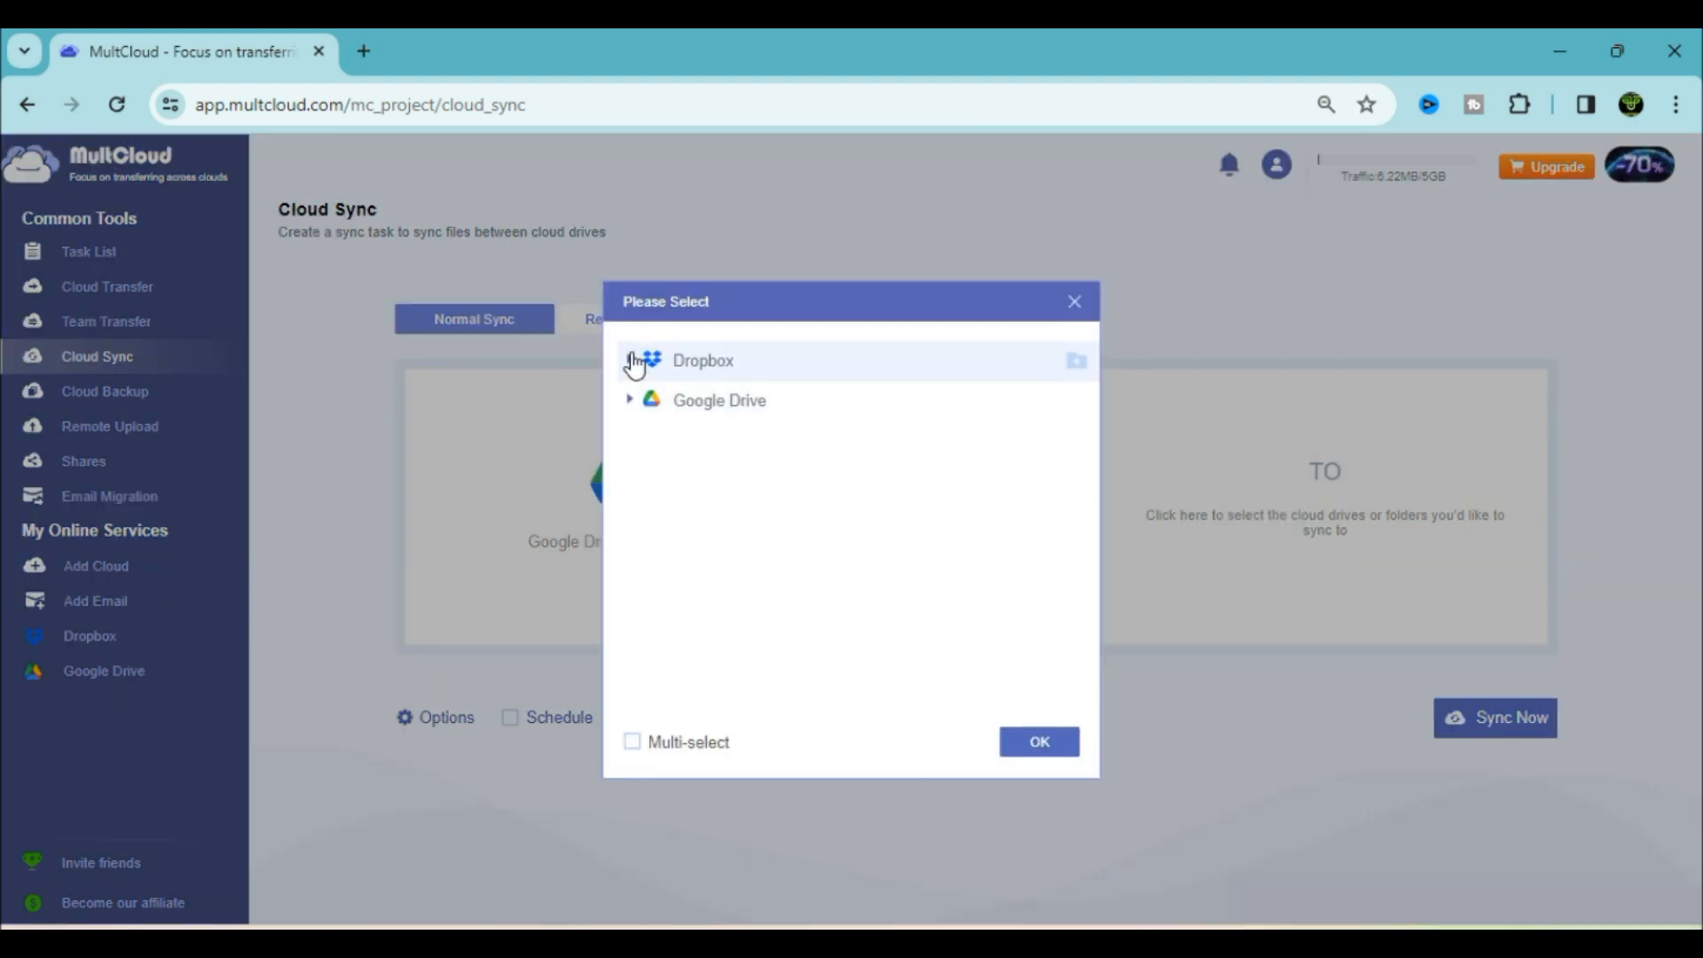
{"action": "left_click", "coordinate": [1046, 743]}
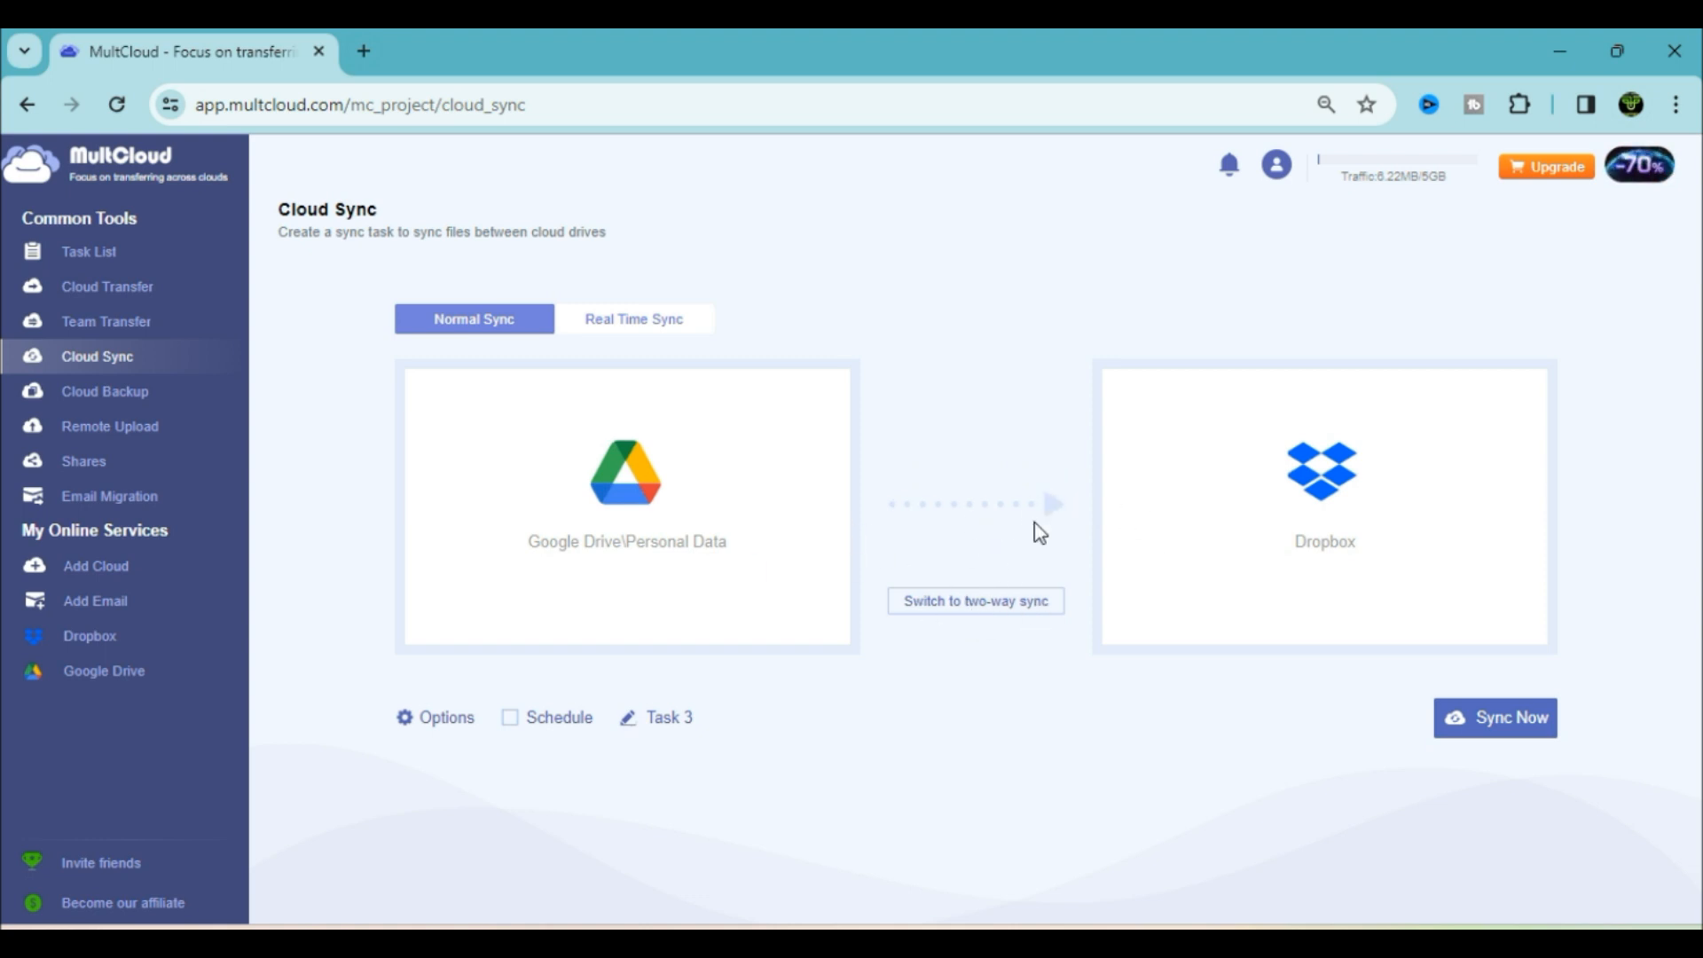
{"action": "left_click", "coordinate": [989, 608]}
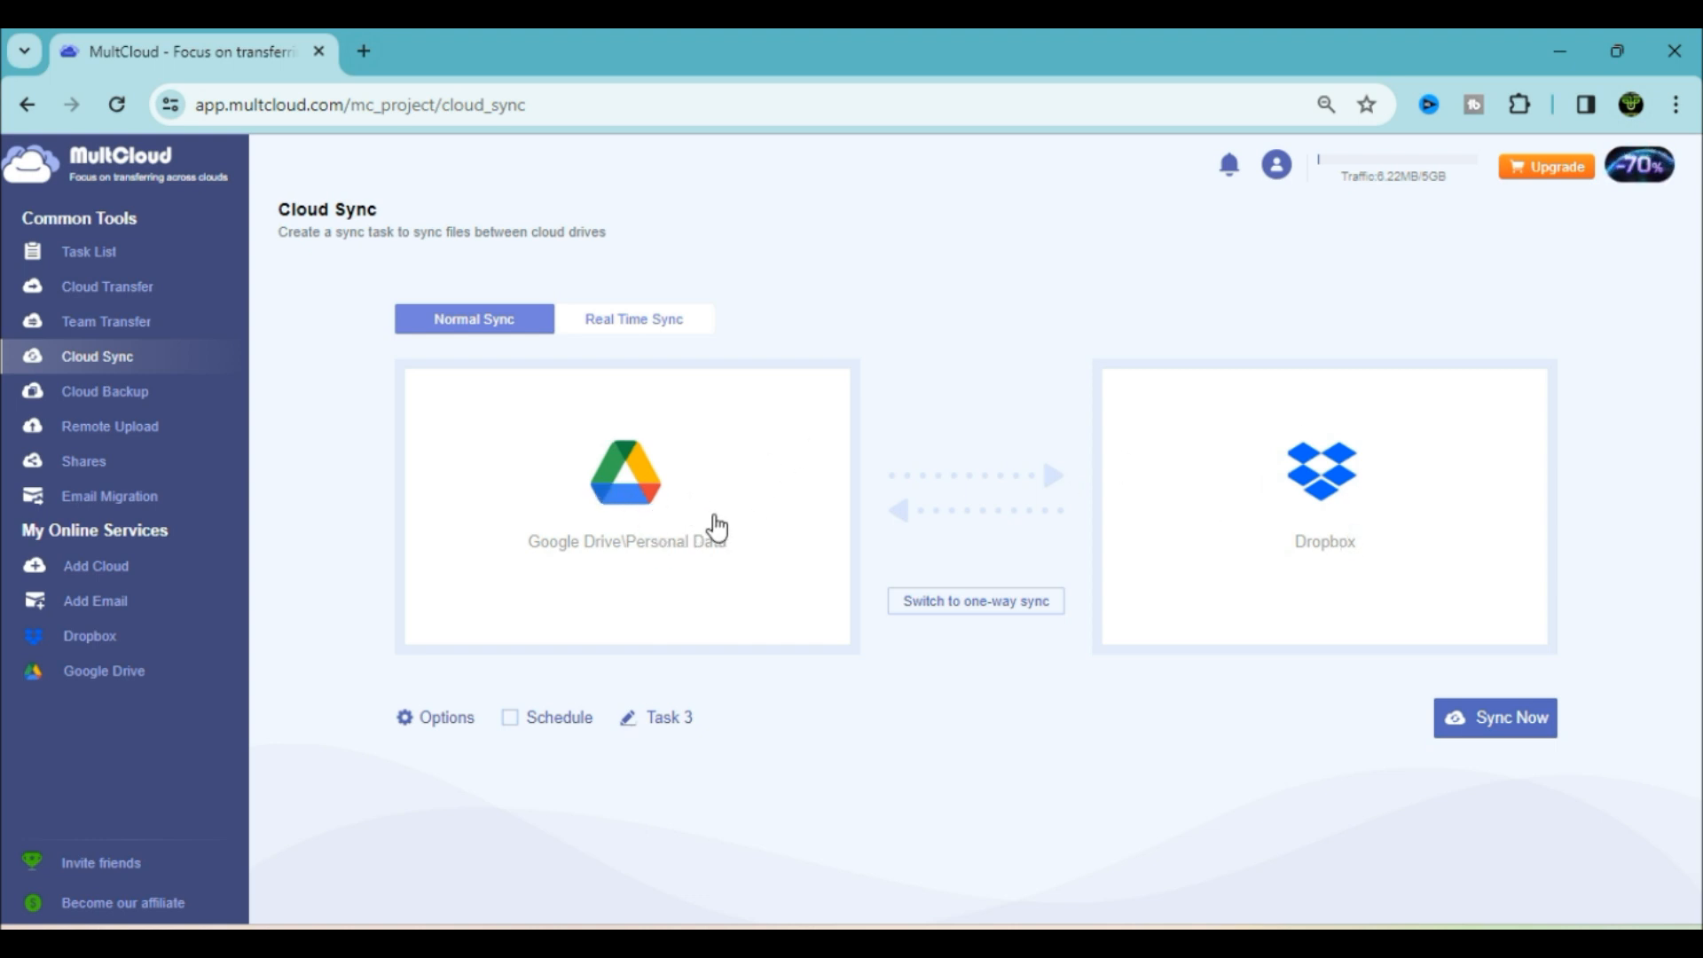
{"action": "left_click", "coordinate": [1528, 717]}
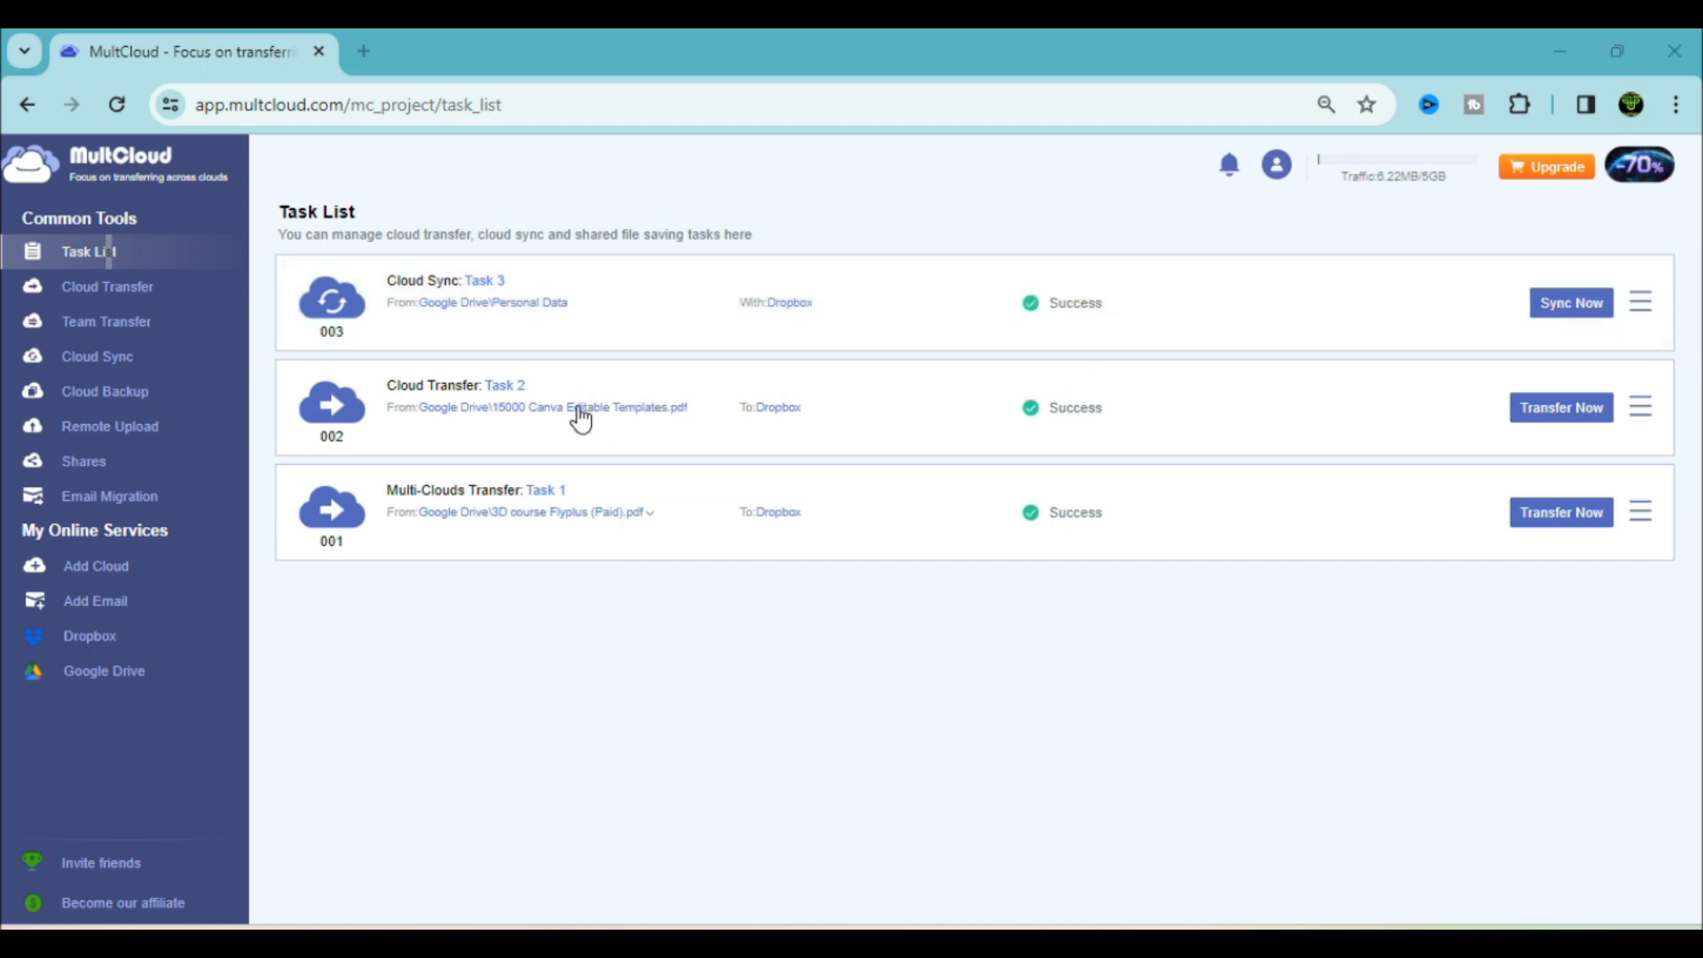
{"action": "left_click", "coordinate": [90, 637]}
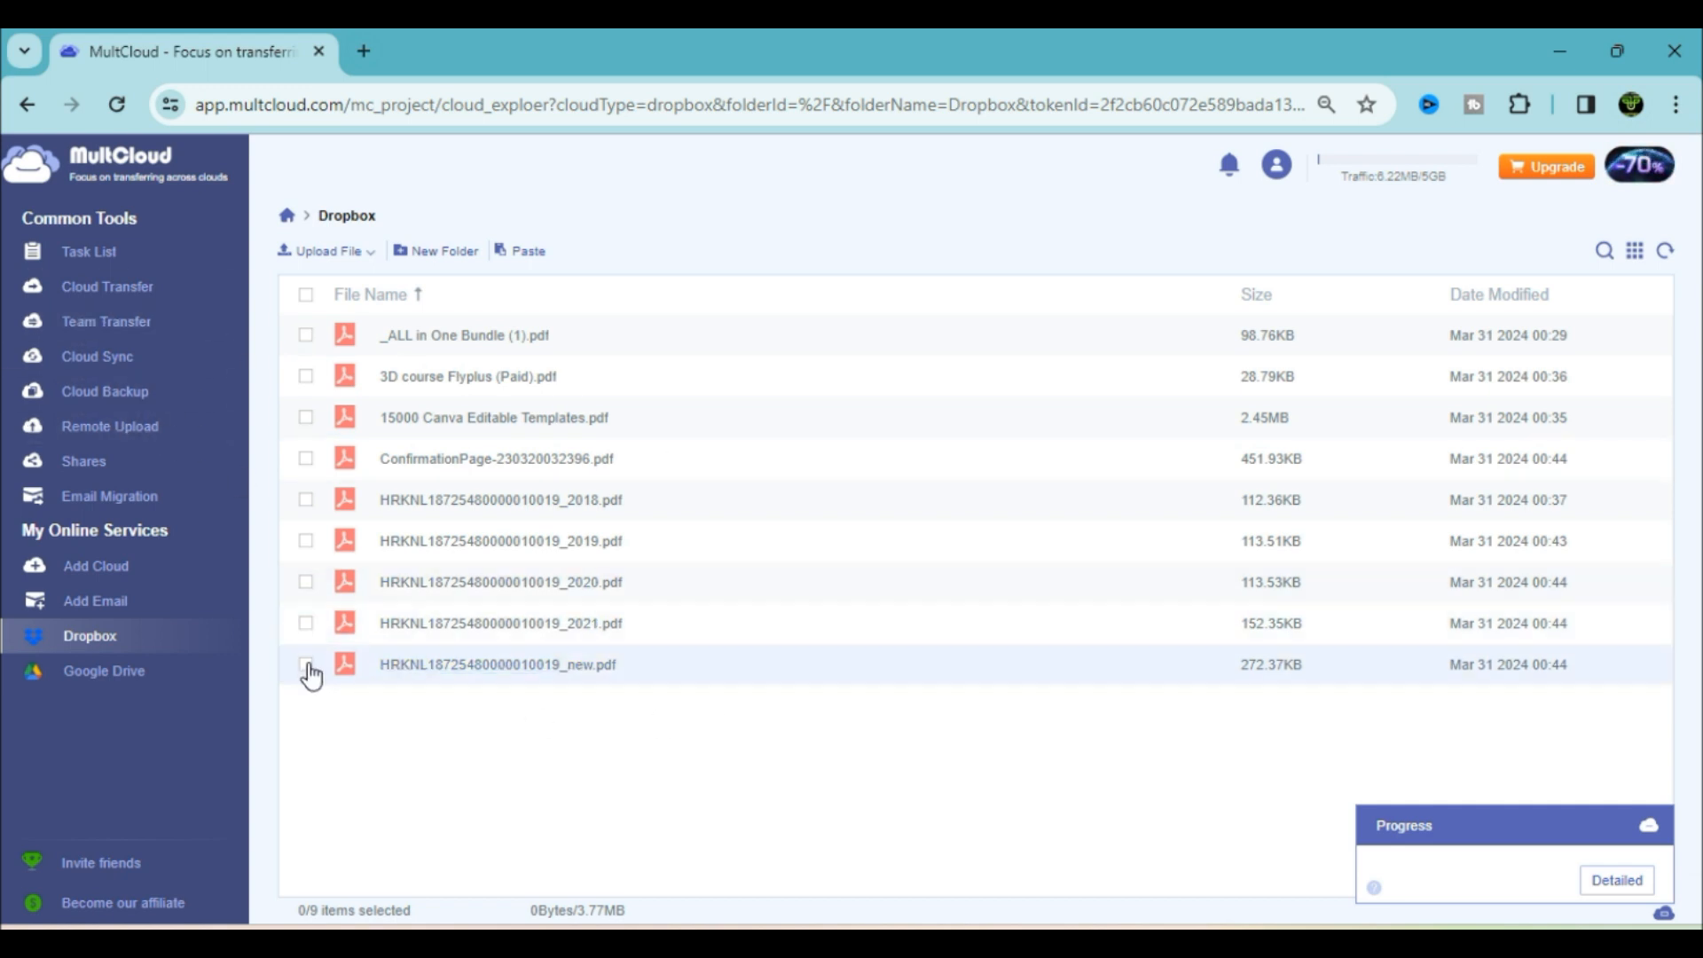
{"action": "left_click", "coordinate": [306, 499]}
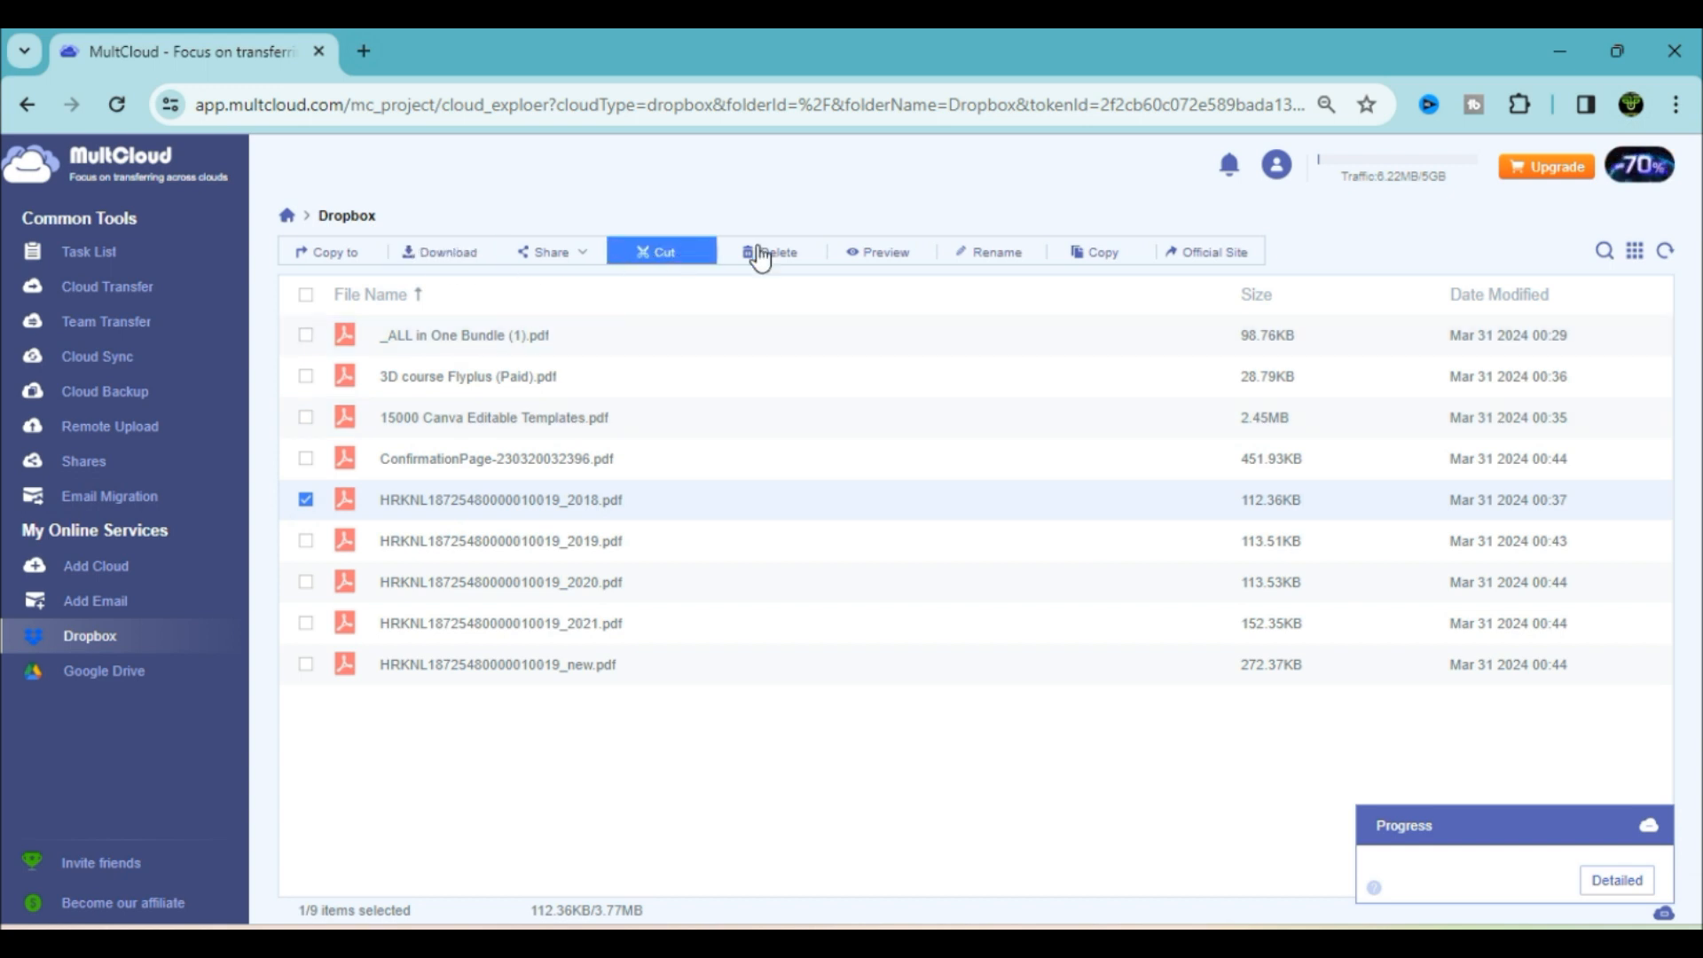
{"action": "left_click", "coordinate": [801, 253]}
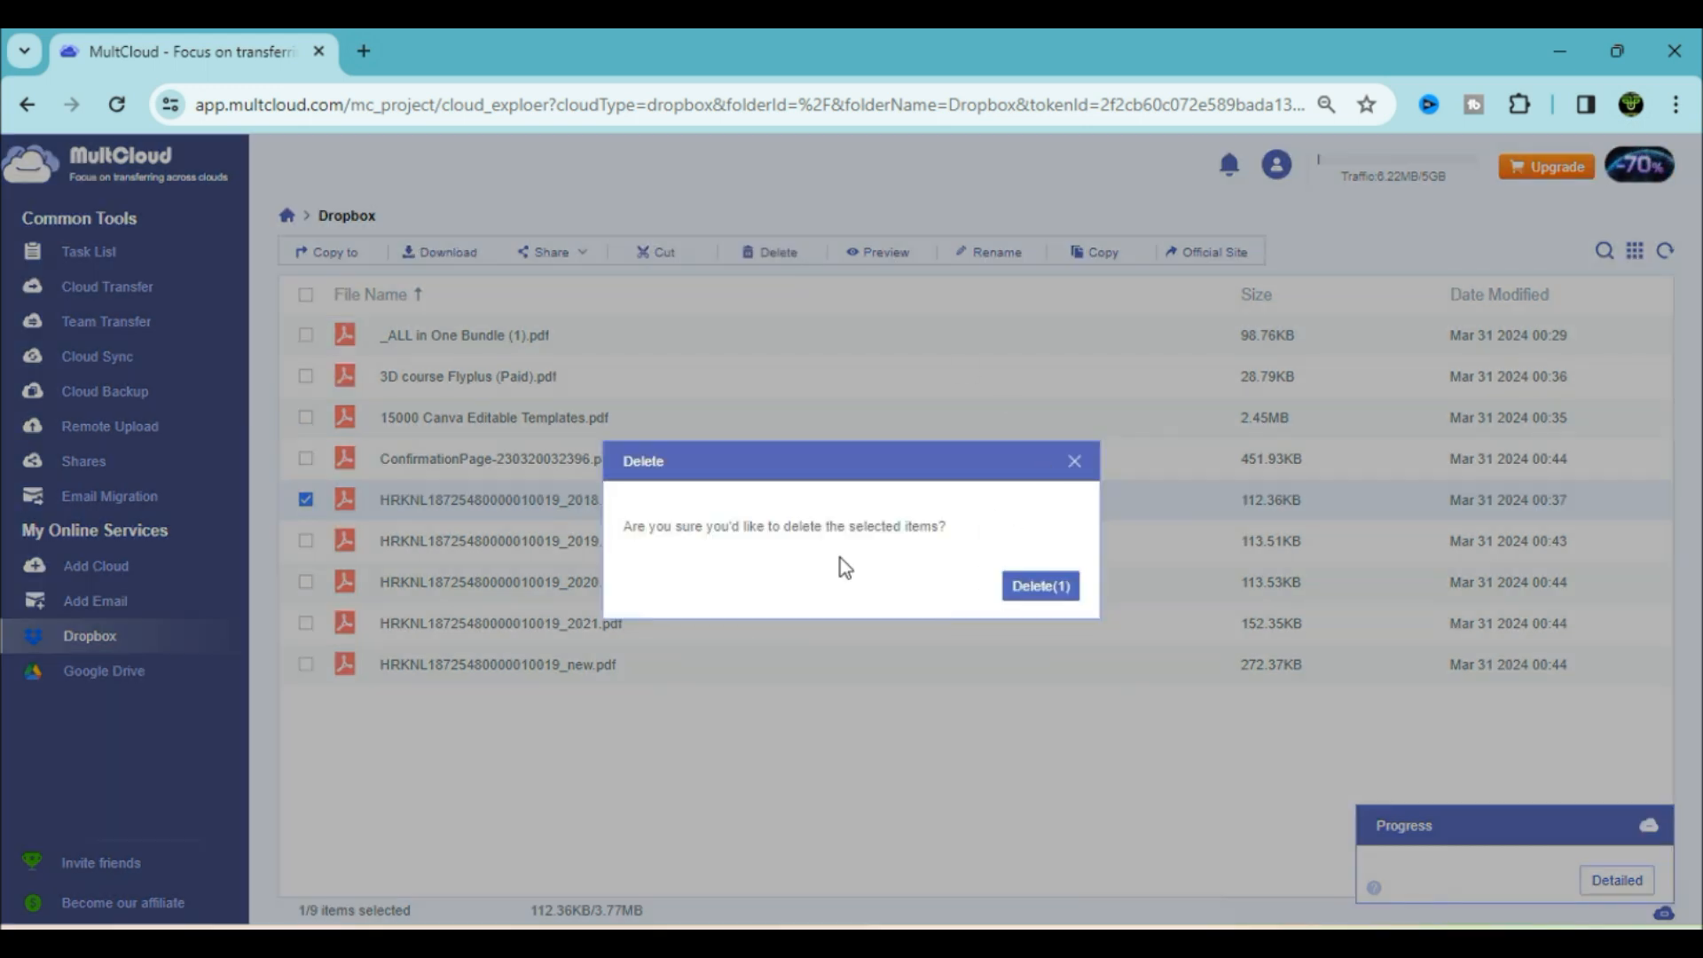
{"action": "left_click", "coordinate": [1047, 588]}
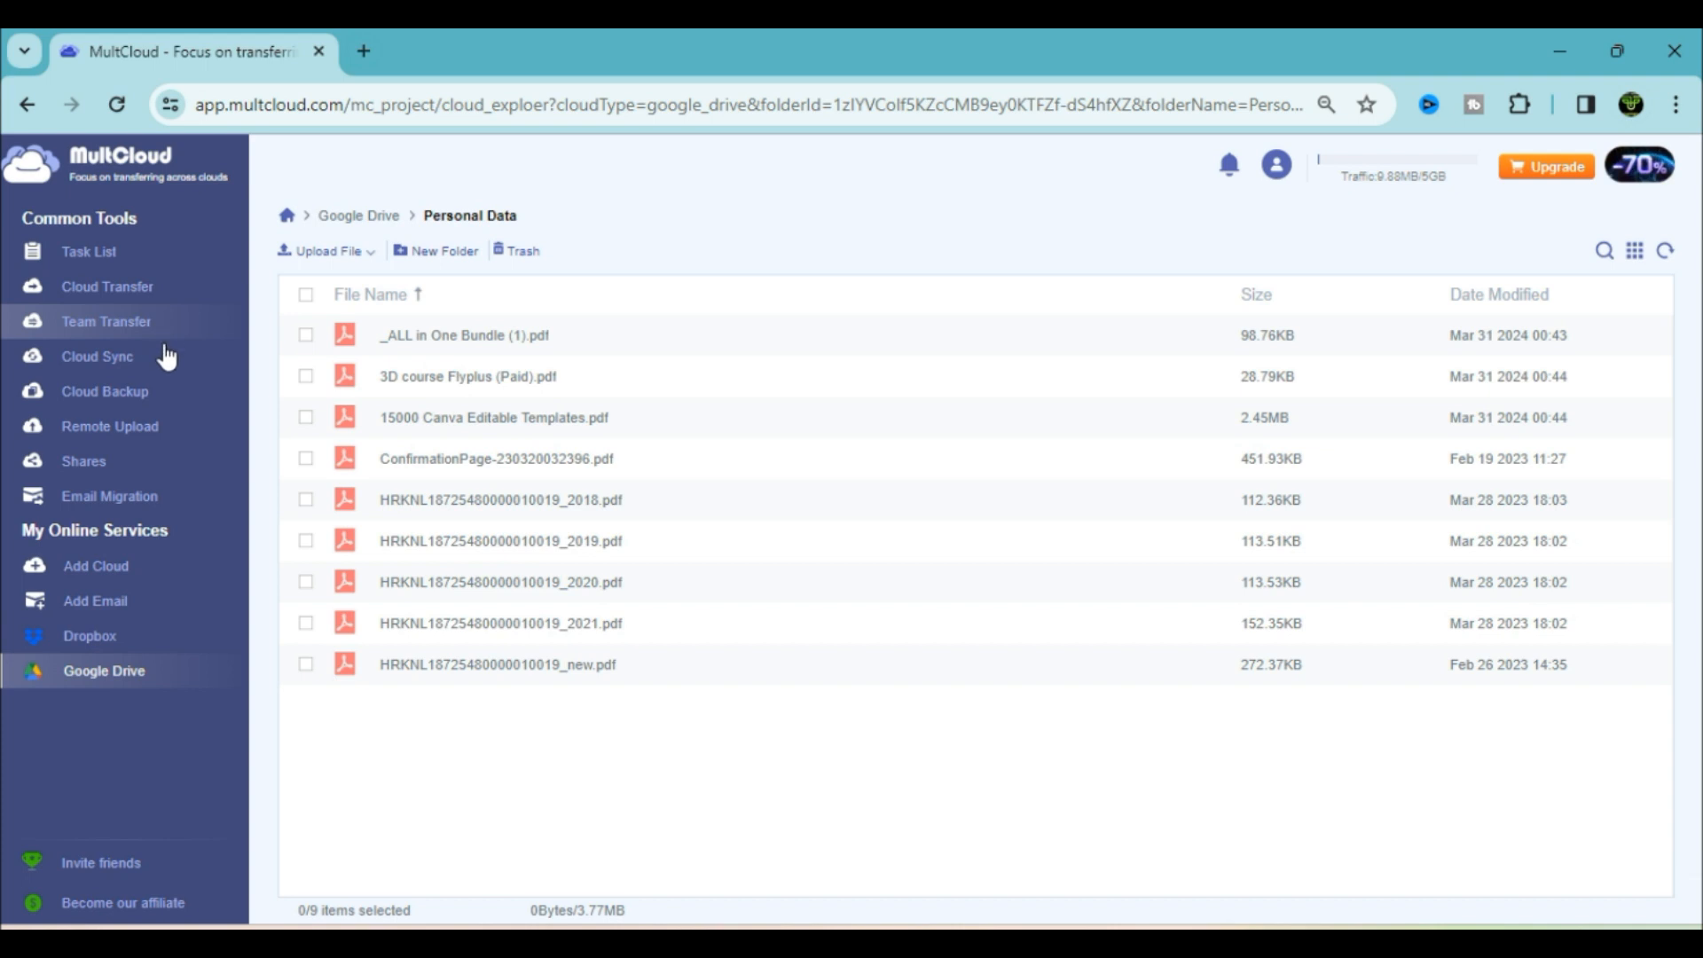
In Cloud Backup, select Google Drive's Sweet Memories folder as the backup source
{"action": "left_click", "coordinate": [129, 401]}
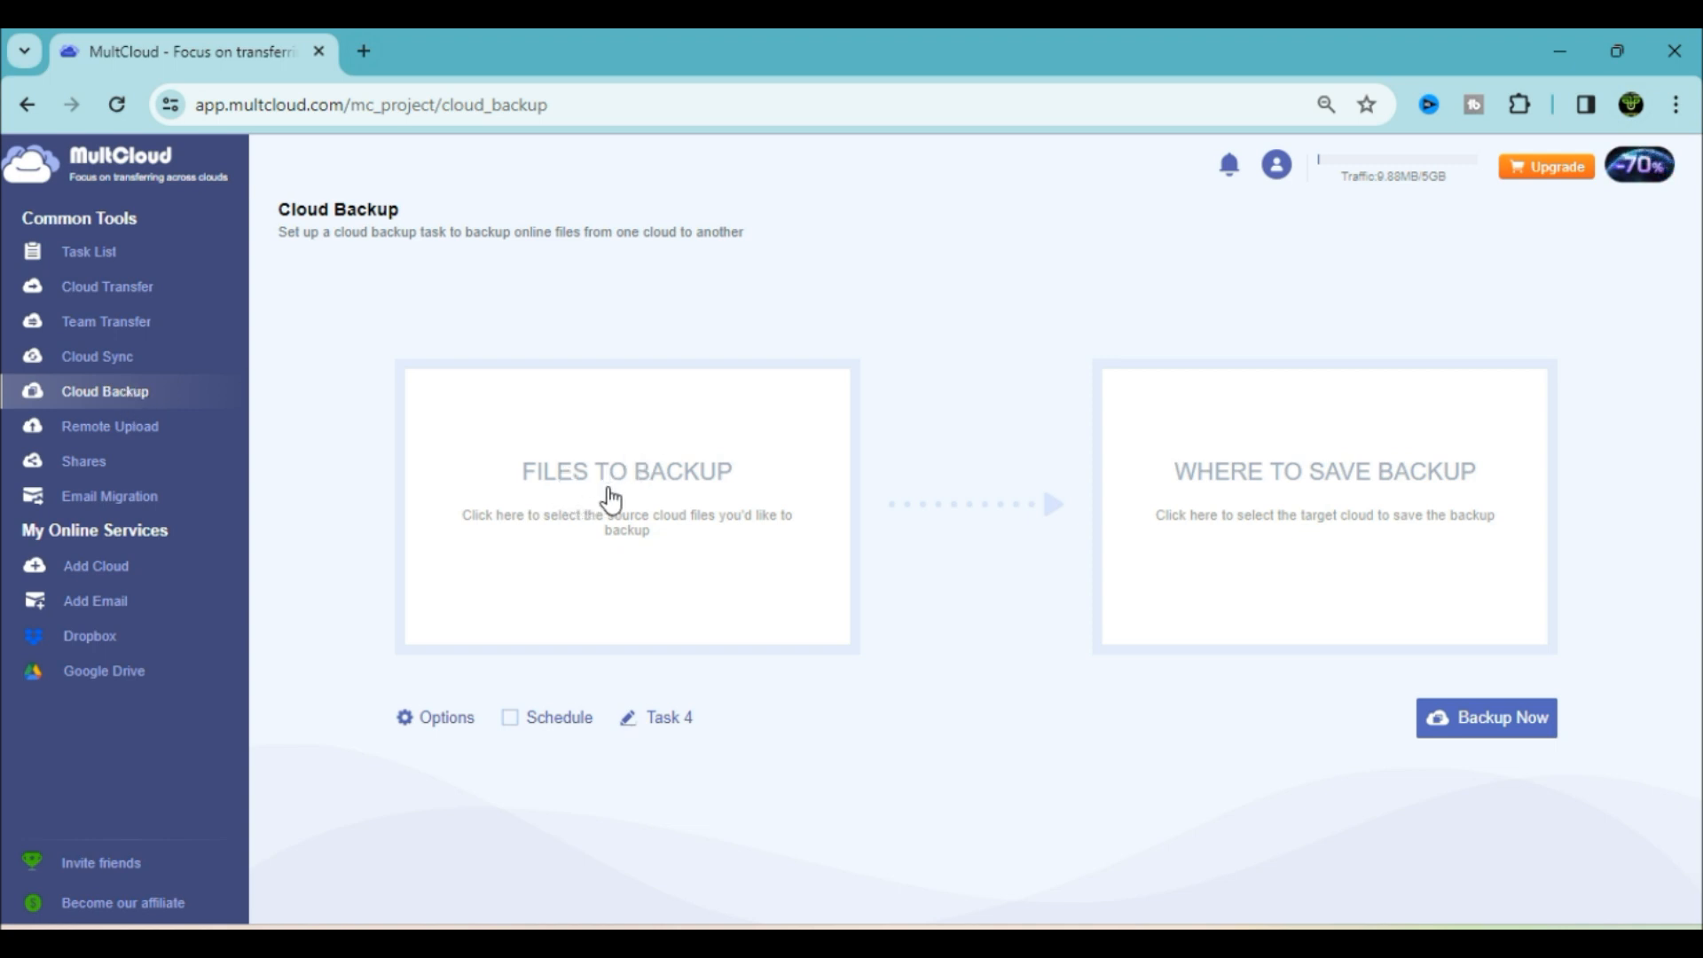
{"action": "left_click", "coordinate": [693, 521]}
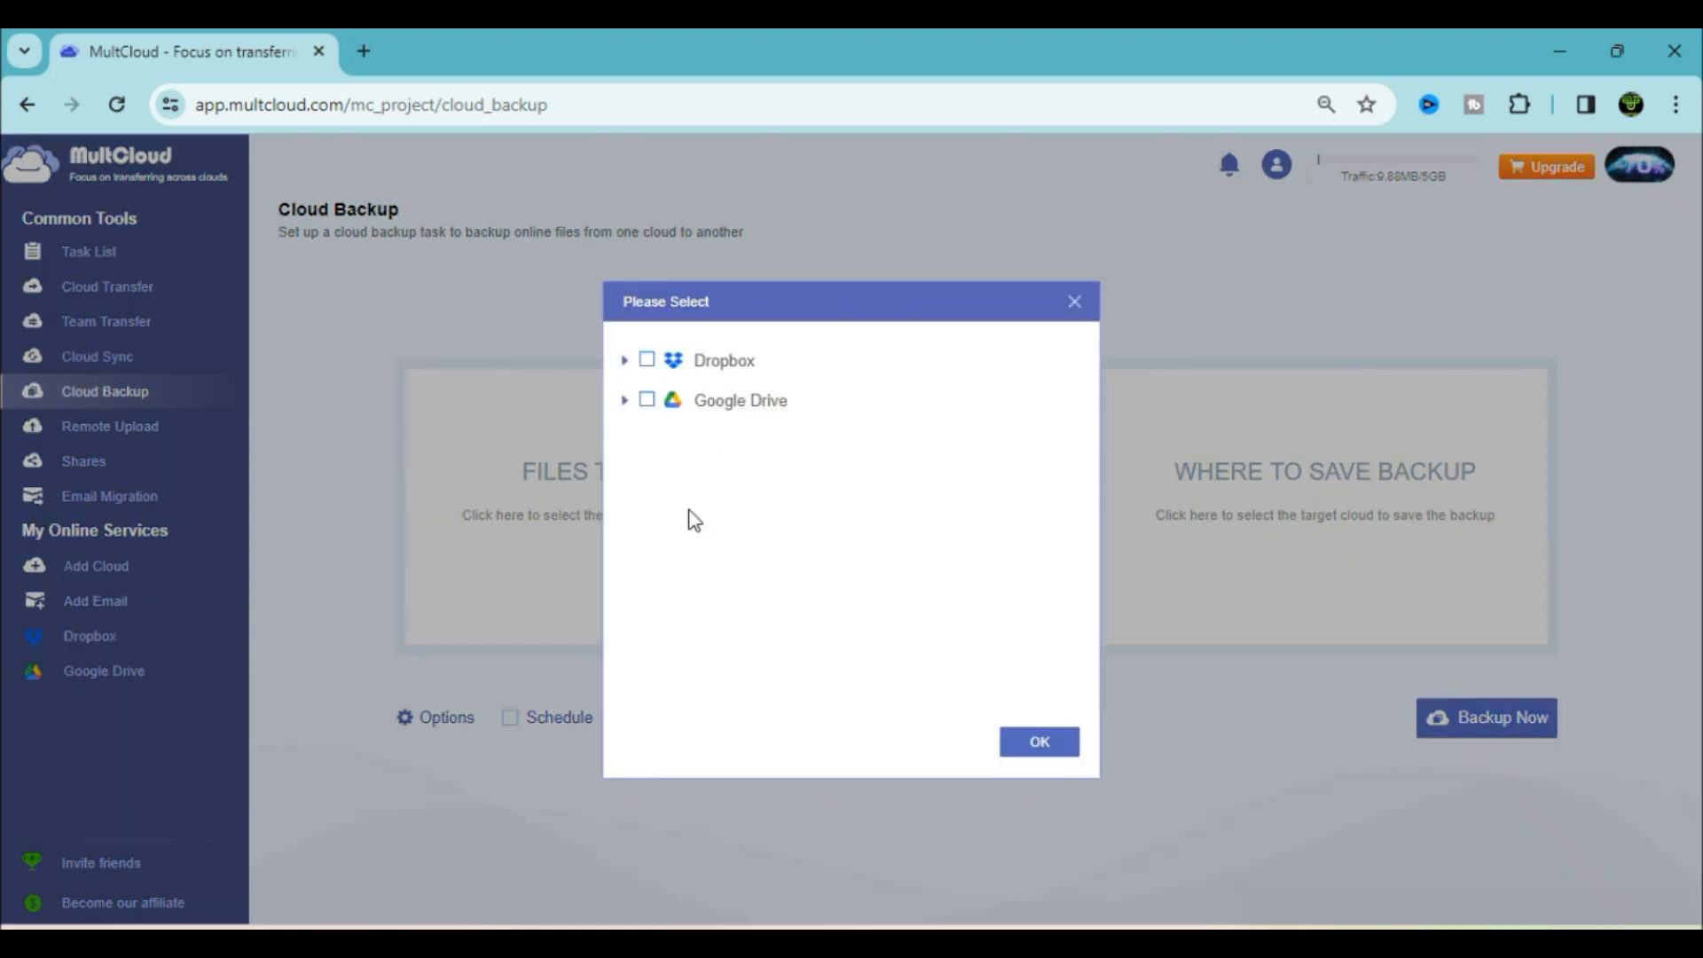
{"action": "left_click", "coordinate": [624, 401]}
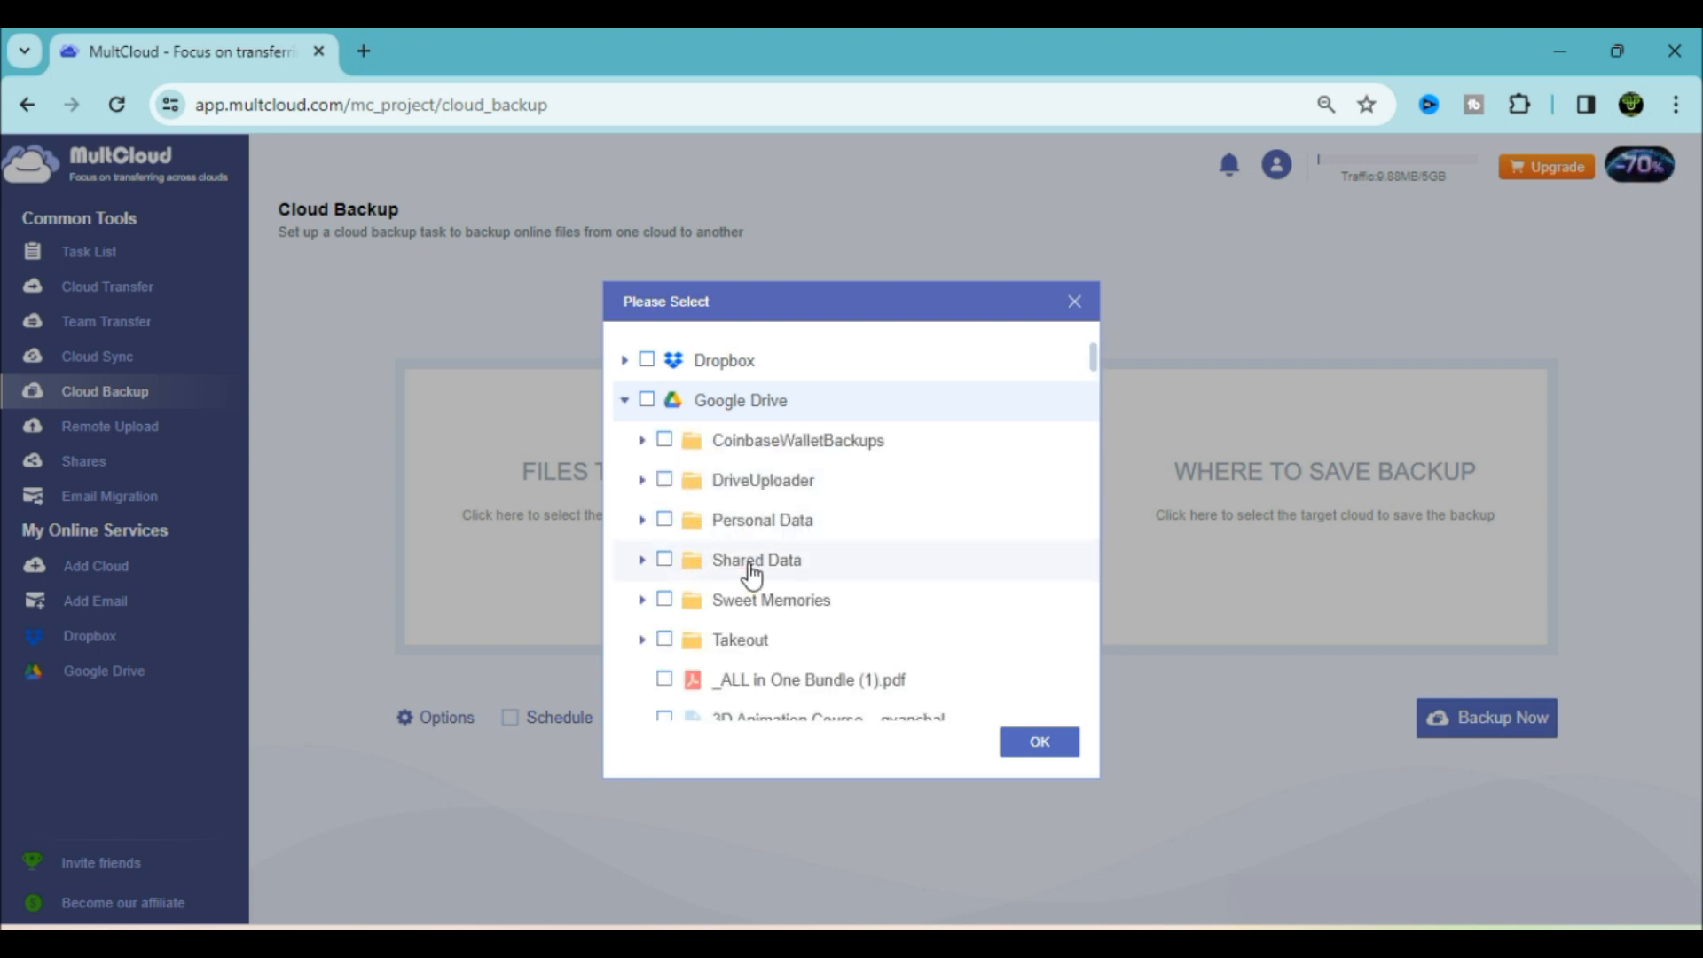
{"action": "left_click", "coordinate": [664, 600]}
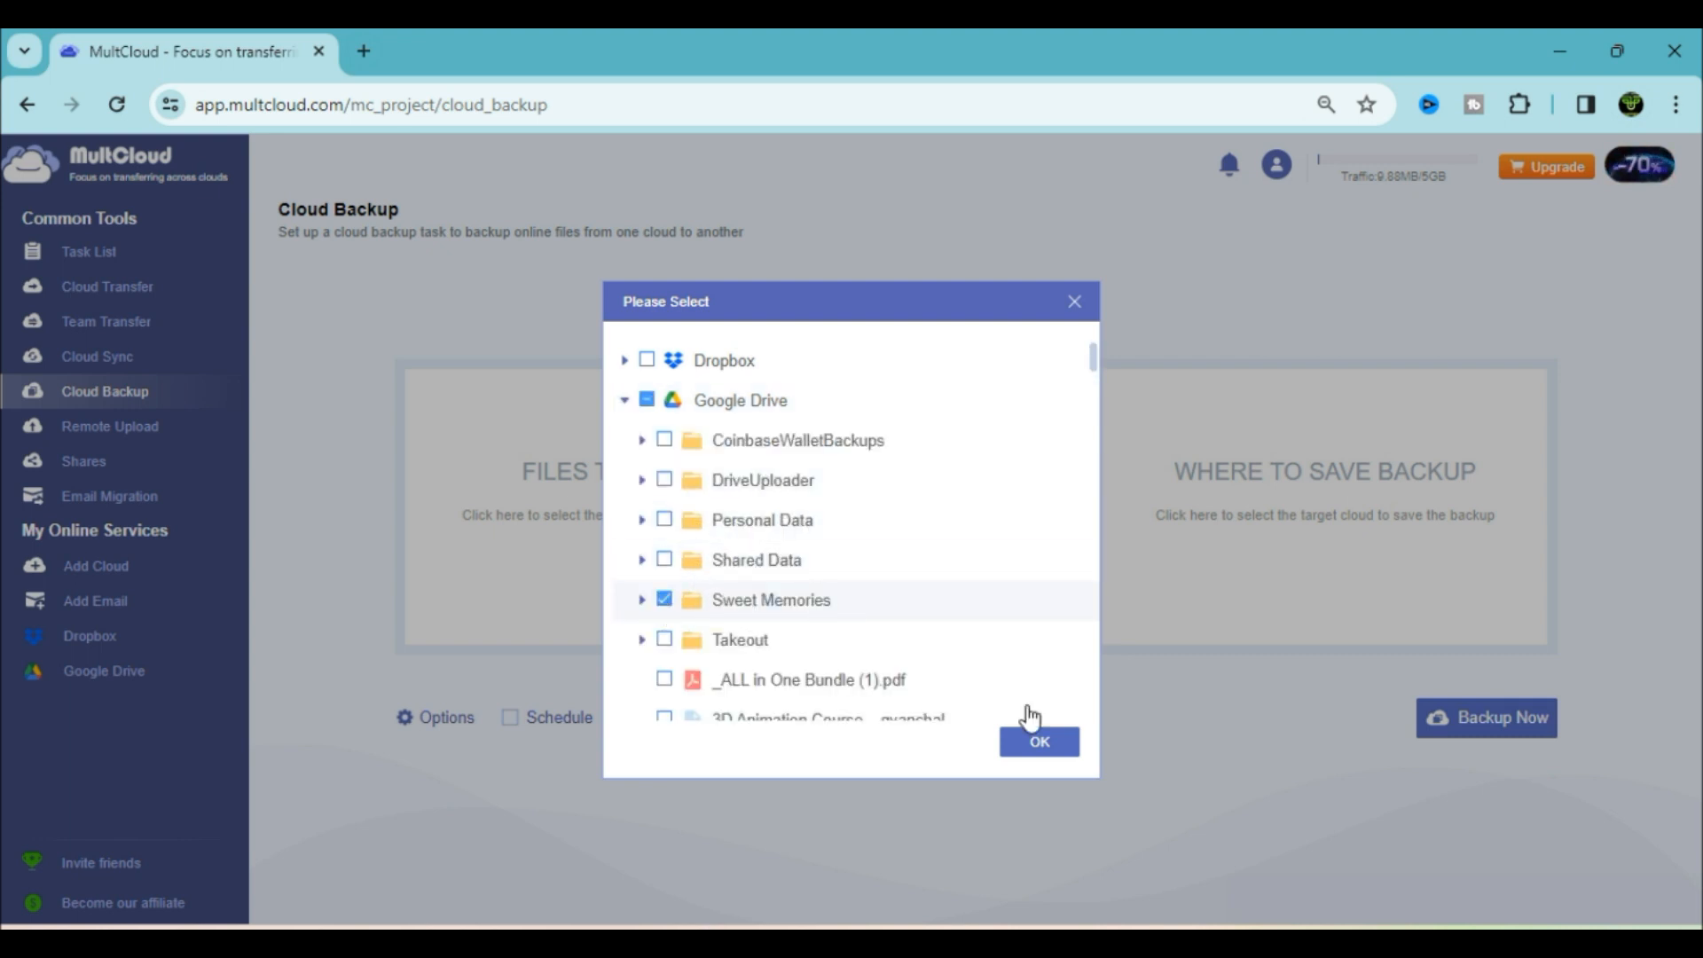
{"action": "left_click", "coordinate": [641, 601]}
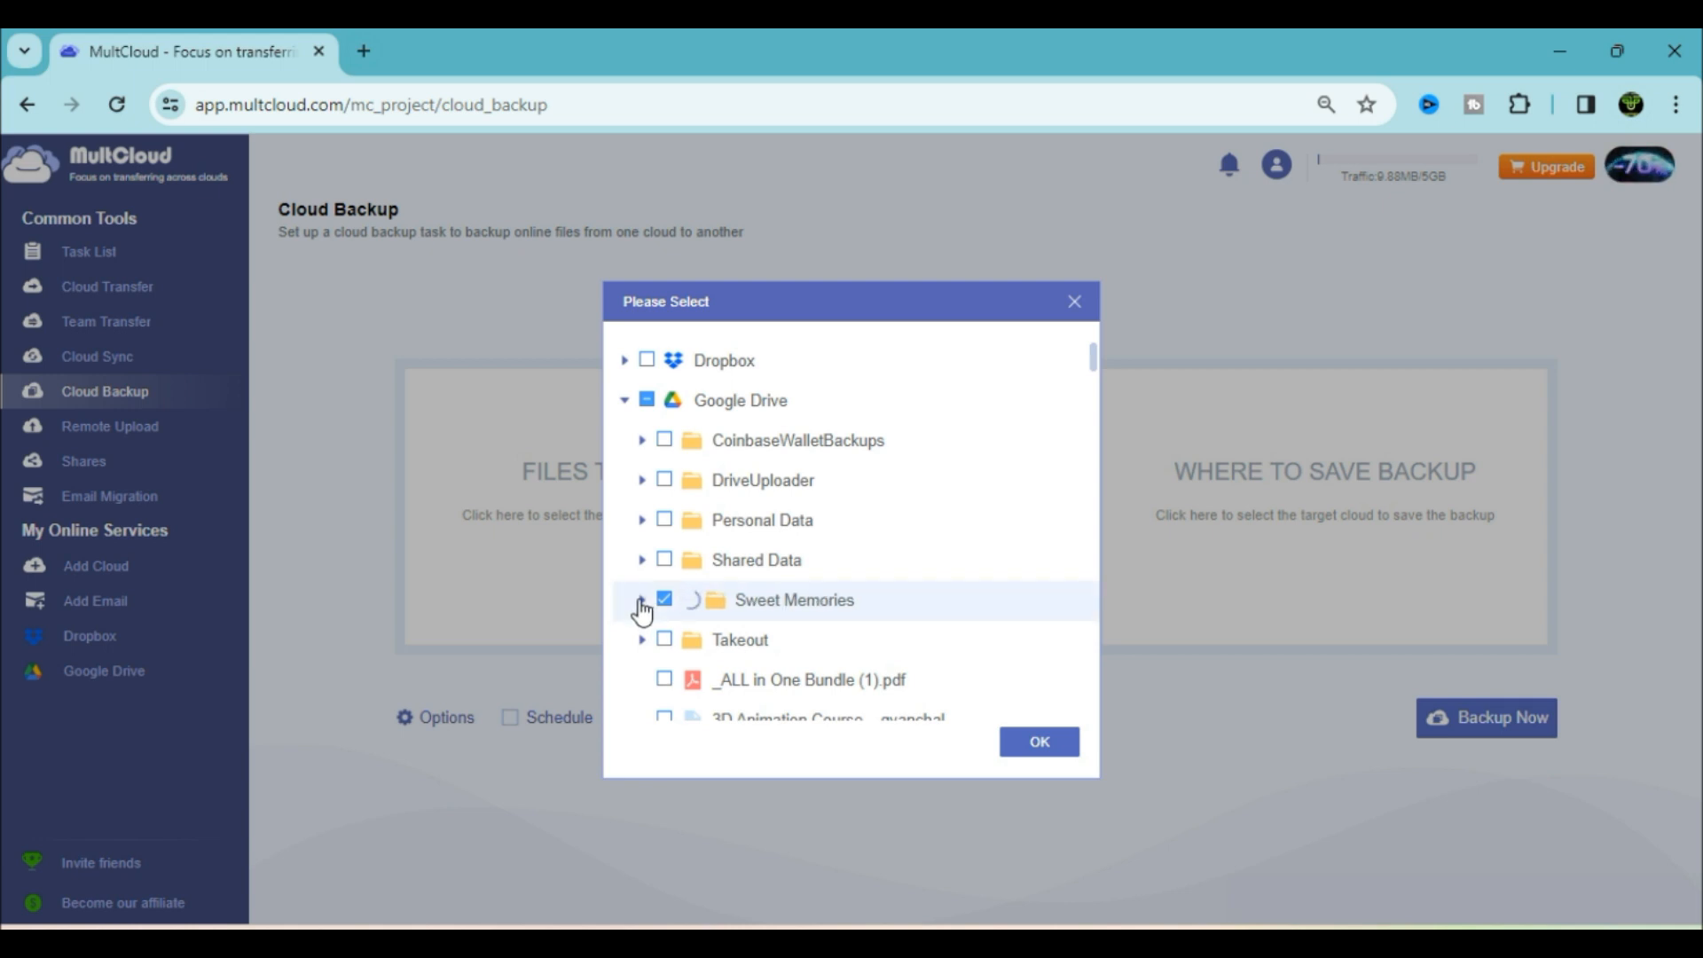
{"action": "scroll", "coordinate": [805, 657], "scroll_direction": "down", "scroll_amount": 10}
{"action": "scroll", "coordinate": [806, 658], "scroll_direction": "up", "scroll_amount": 6}
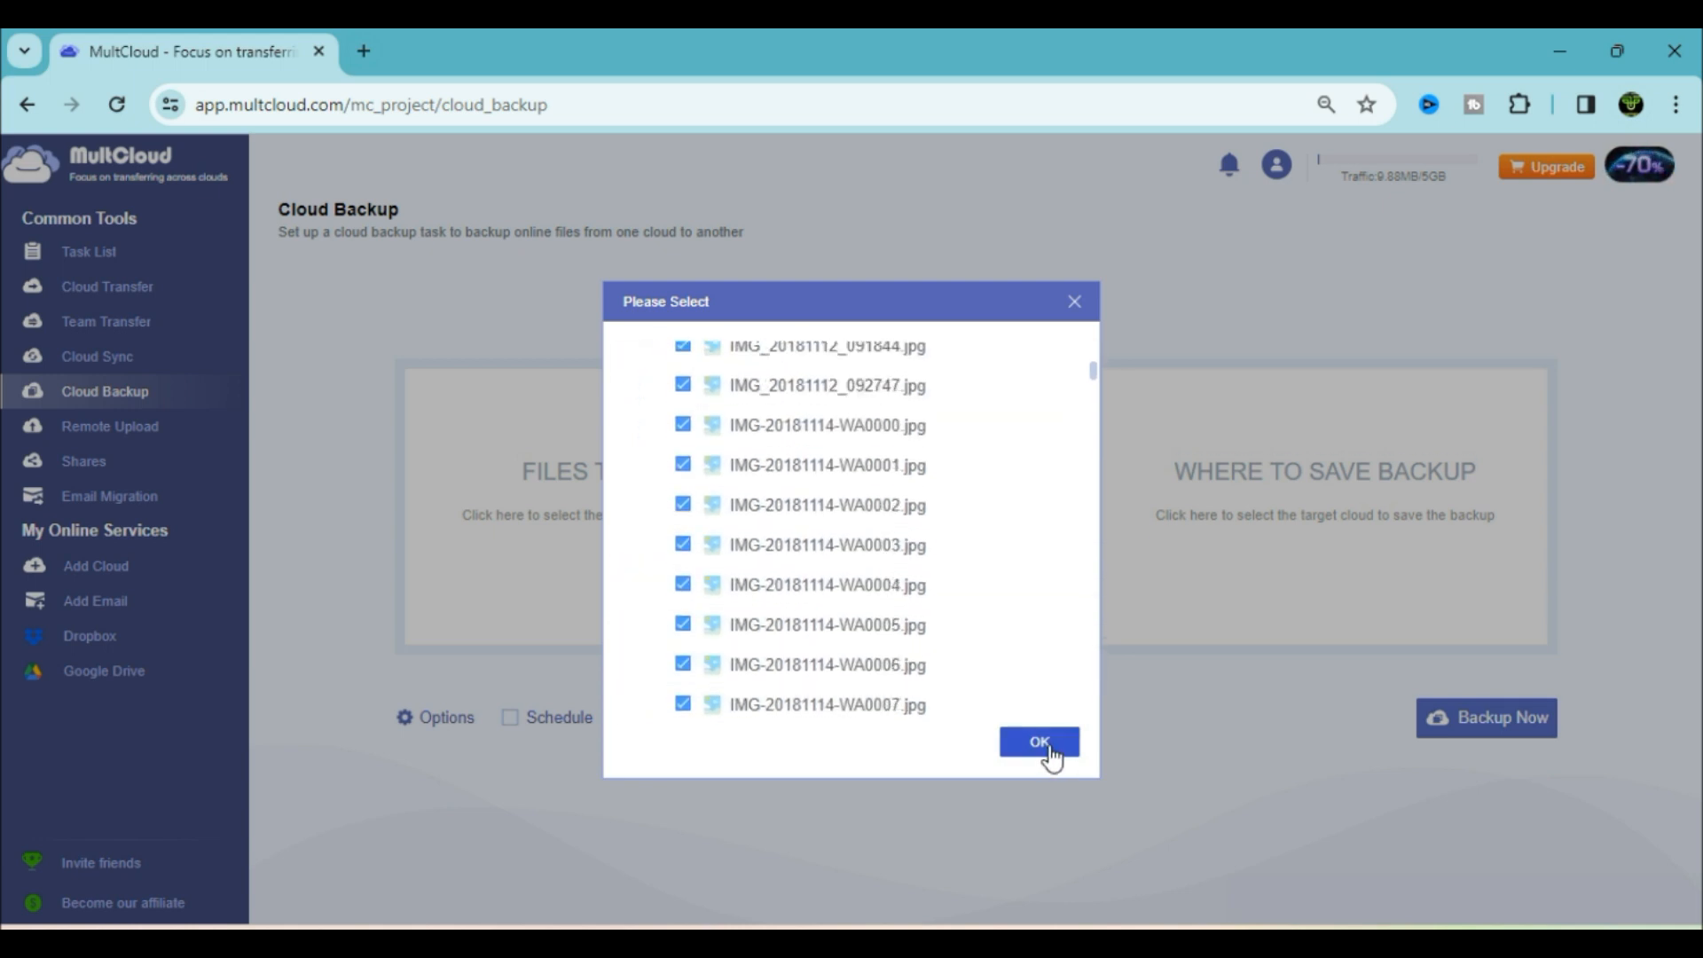
{"action": "left_click", "coordinate": [1049, 752]}
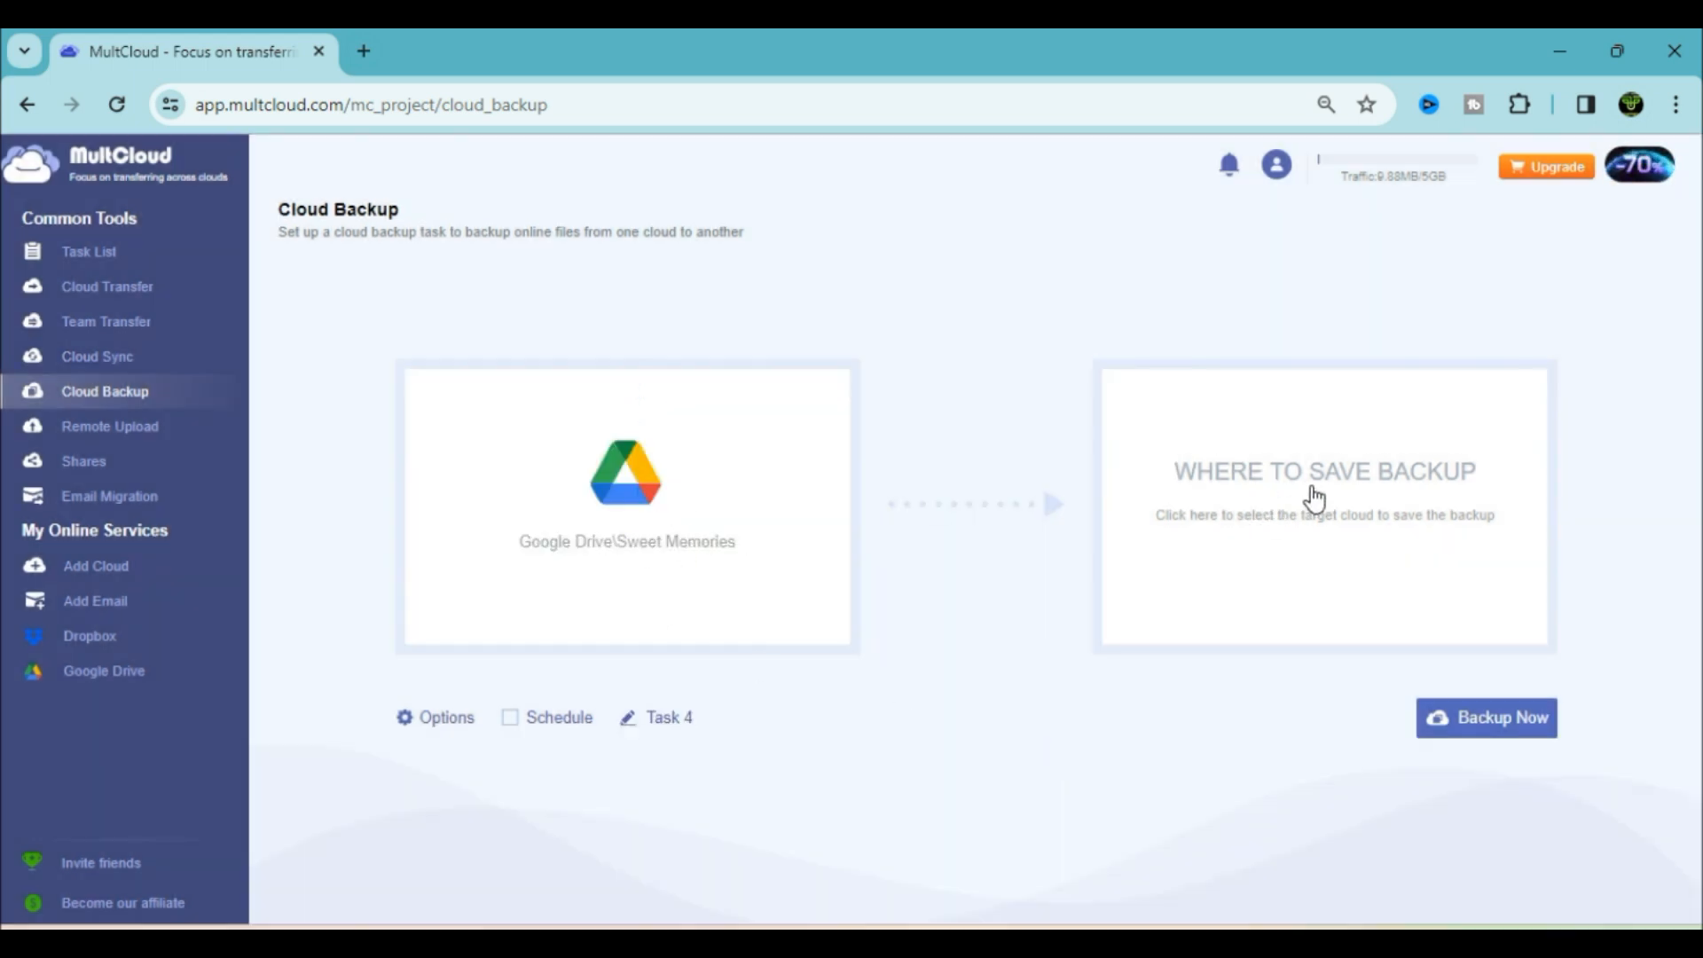
Back up to Dropbox and confirm Task 4 succeeded in the Task List
{"action": "left_click", "coordinate": [1315, 498]}
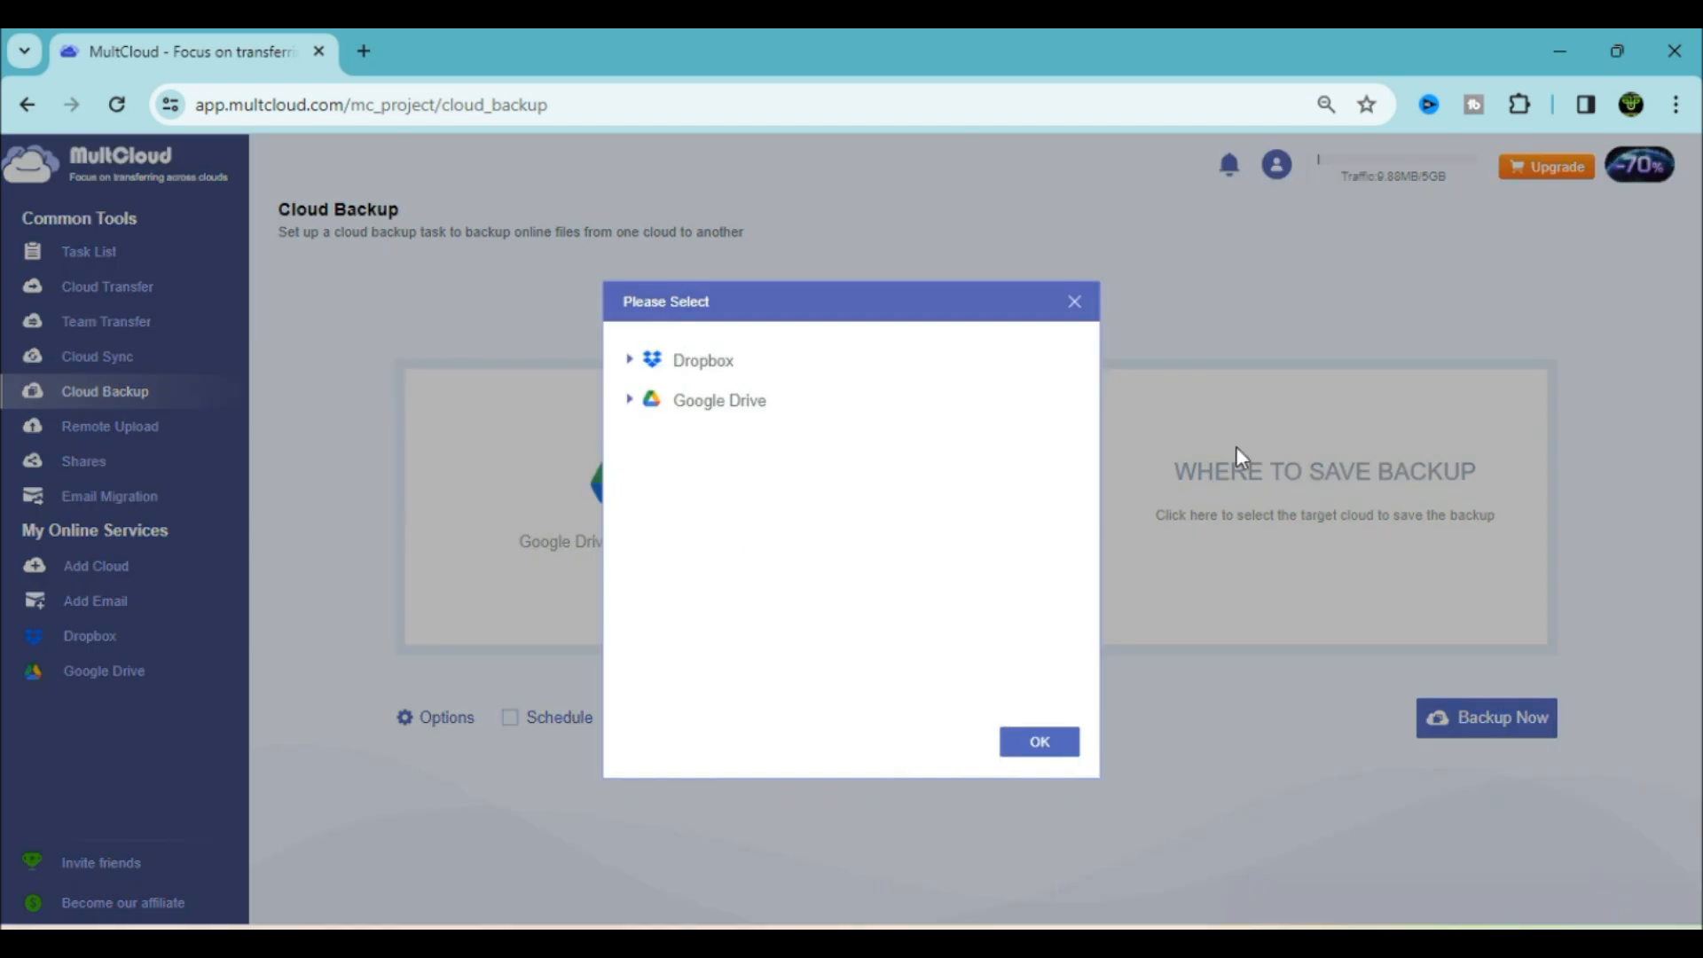
{"action": "left_click", "coordinate": [708, 364]}
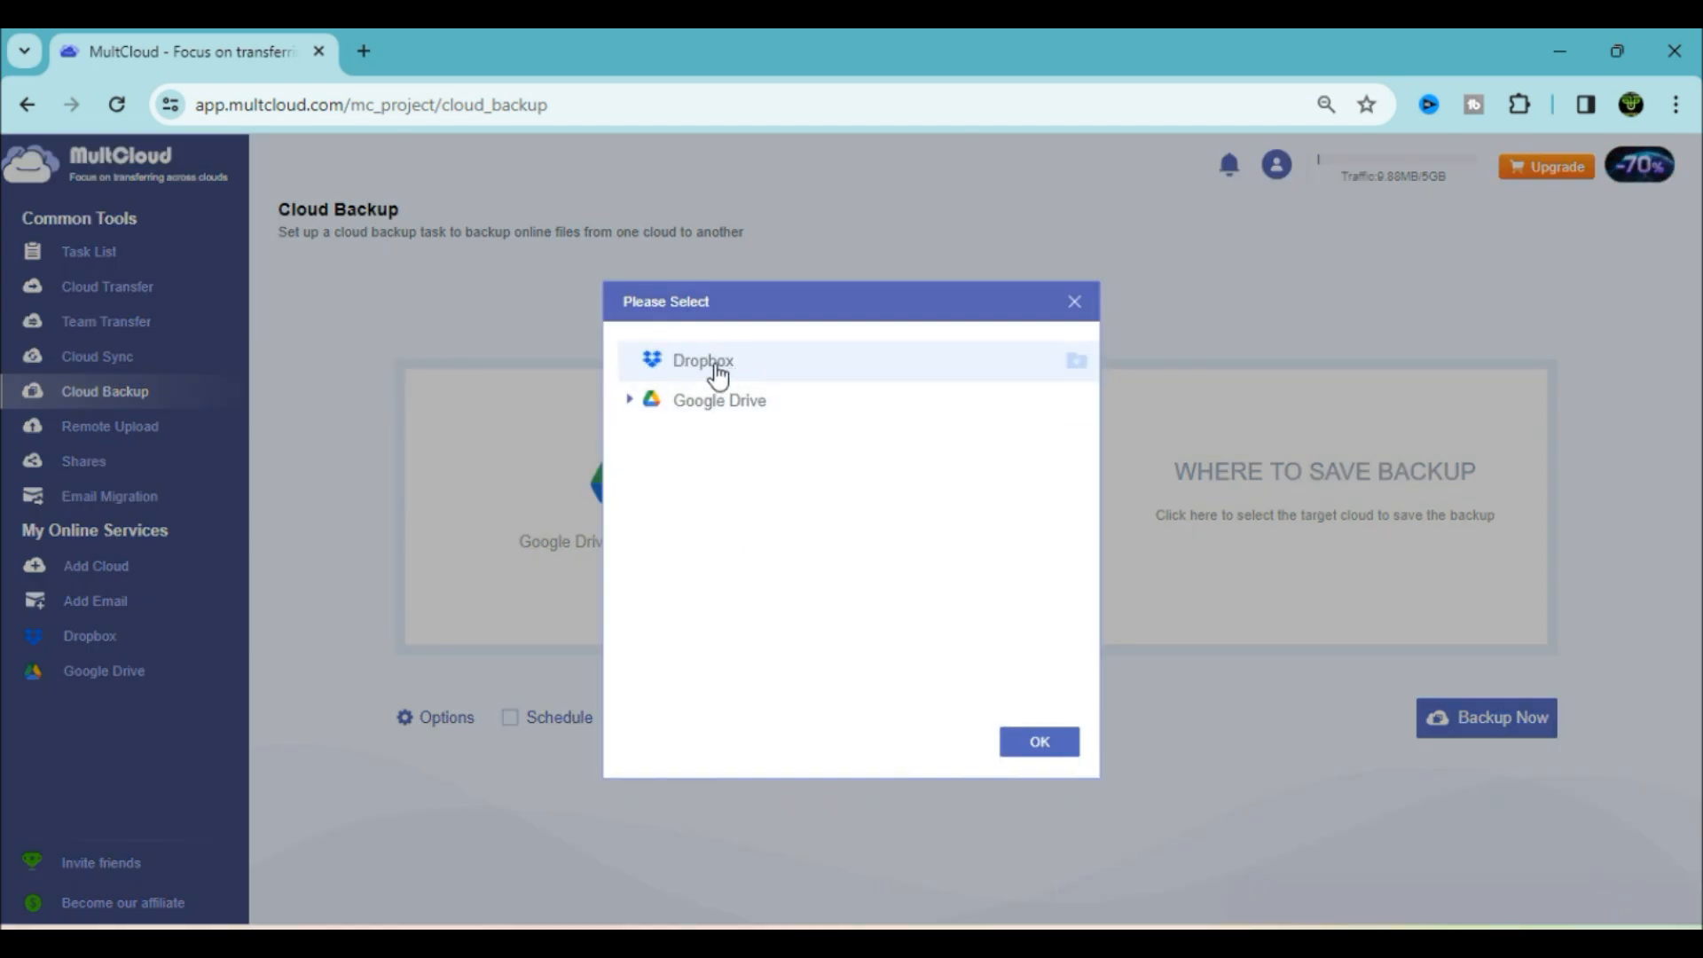
{"action": "left_click", "coordinate": [1049, 750]}
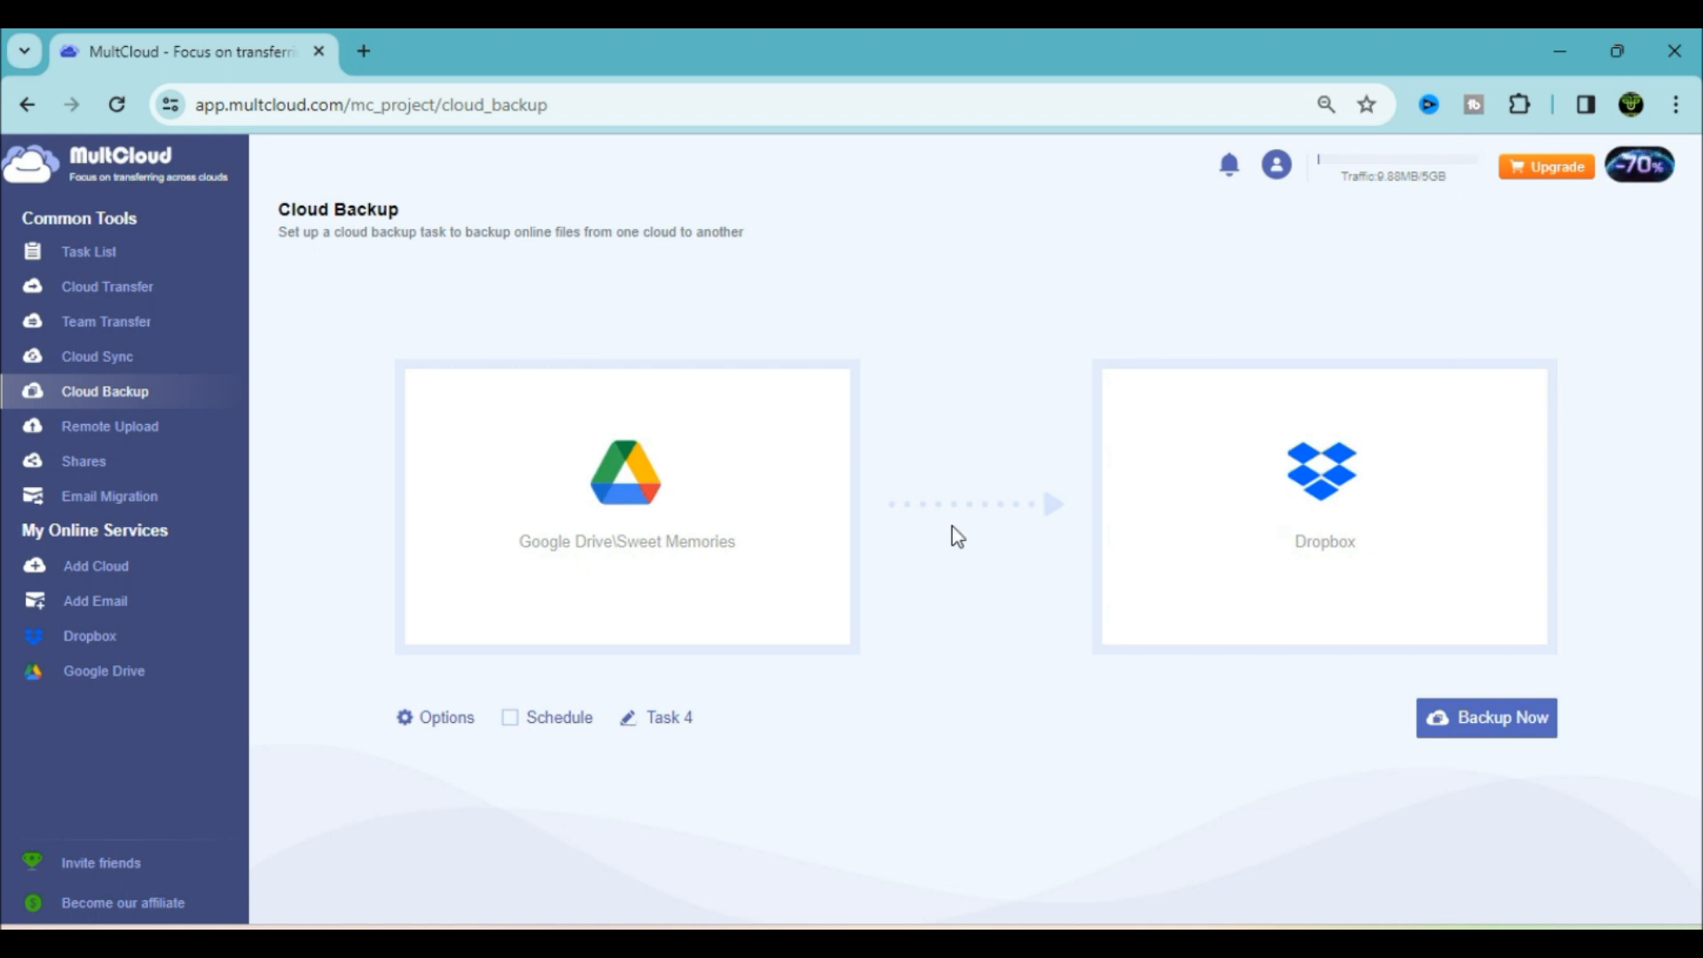
{"action": "left_click", "coordinate": [1497, 720]}
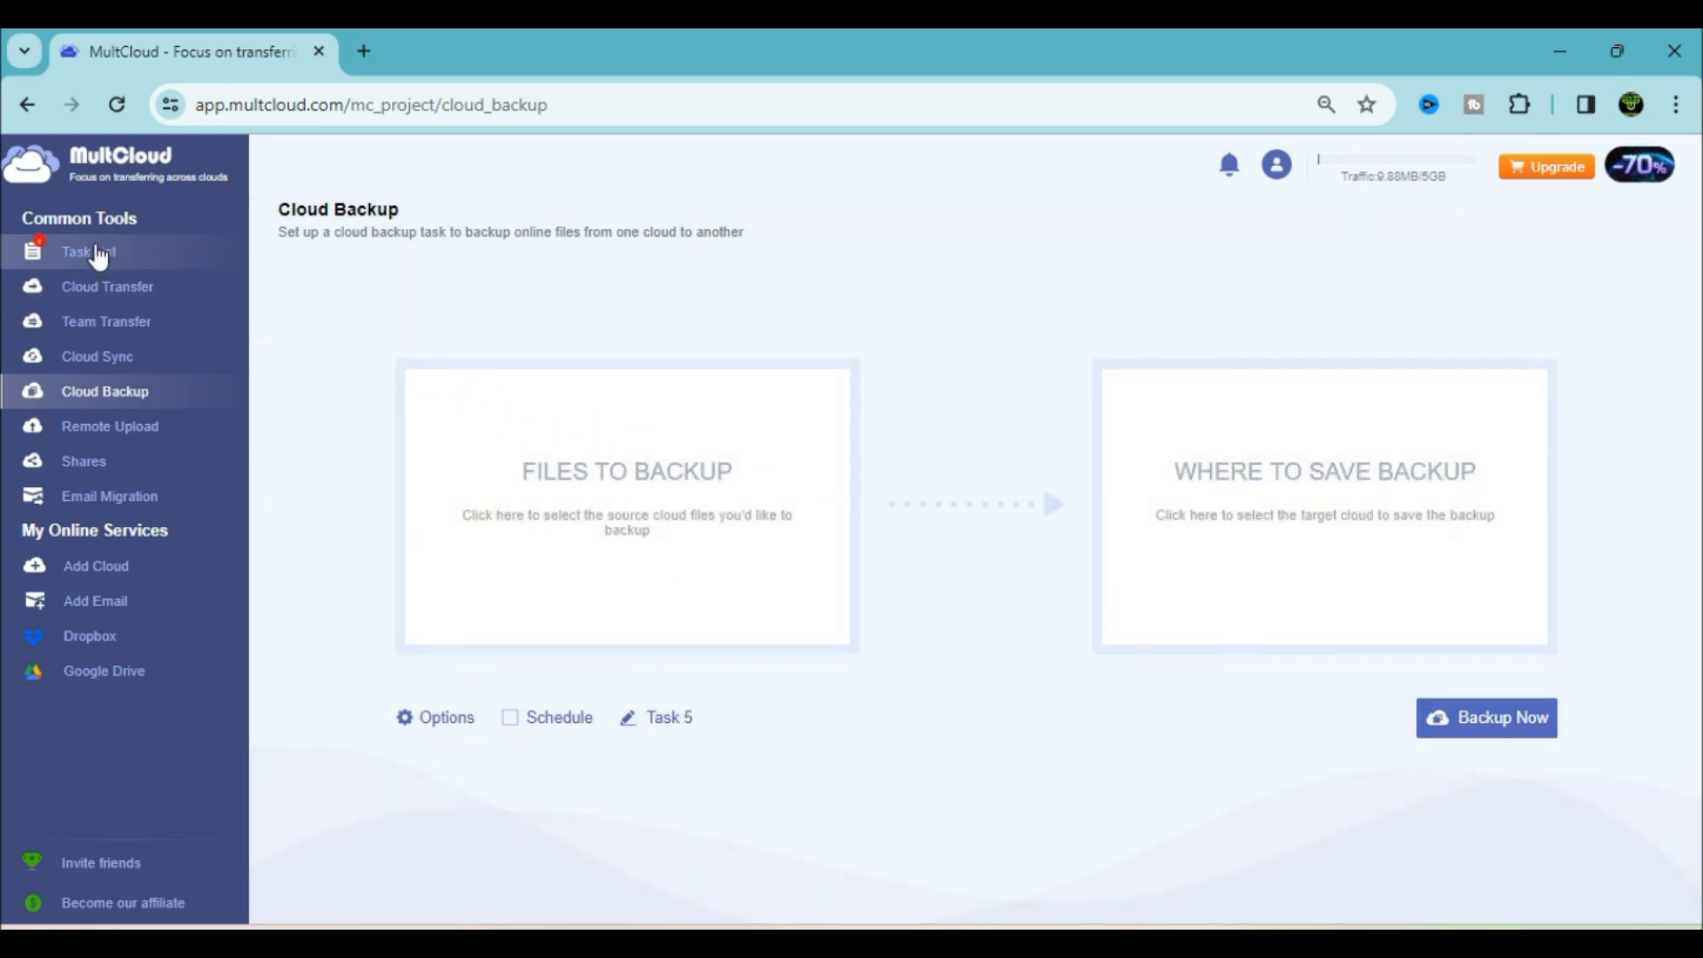
{"action": "left_click", "coordinate": [99, 253]}
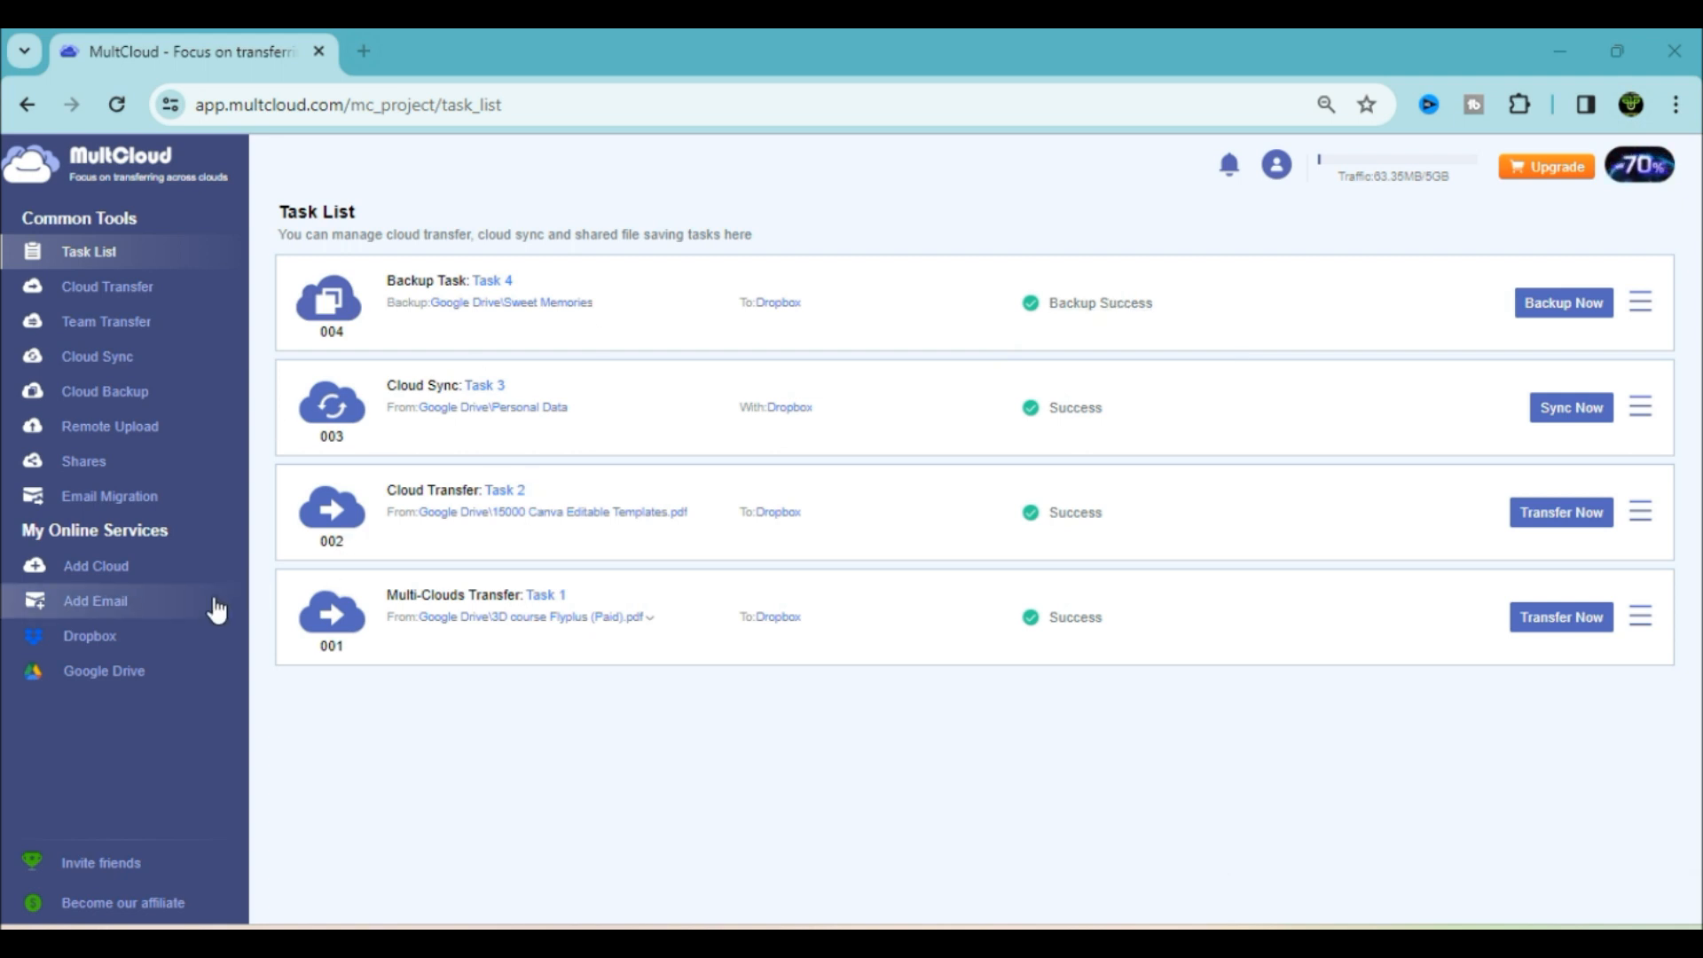
Browse Dropbox's MultCloud Cloud Backup > Task 4 > Sweet Memories folder to check the backed-up images
{"action": "left_click", "coordinate": [124, 642]}
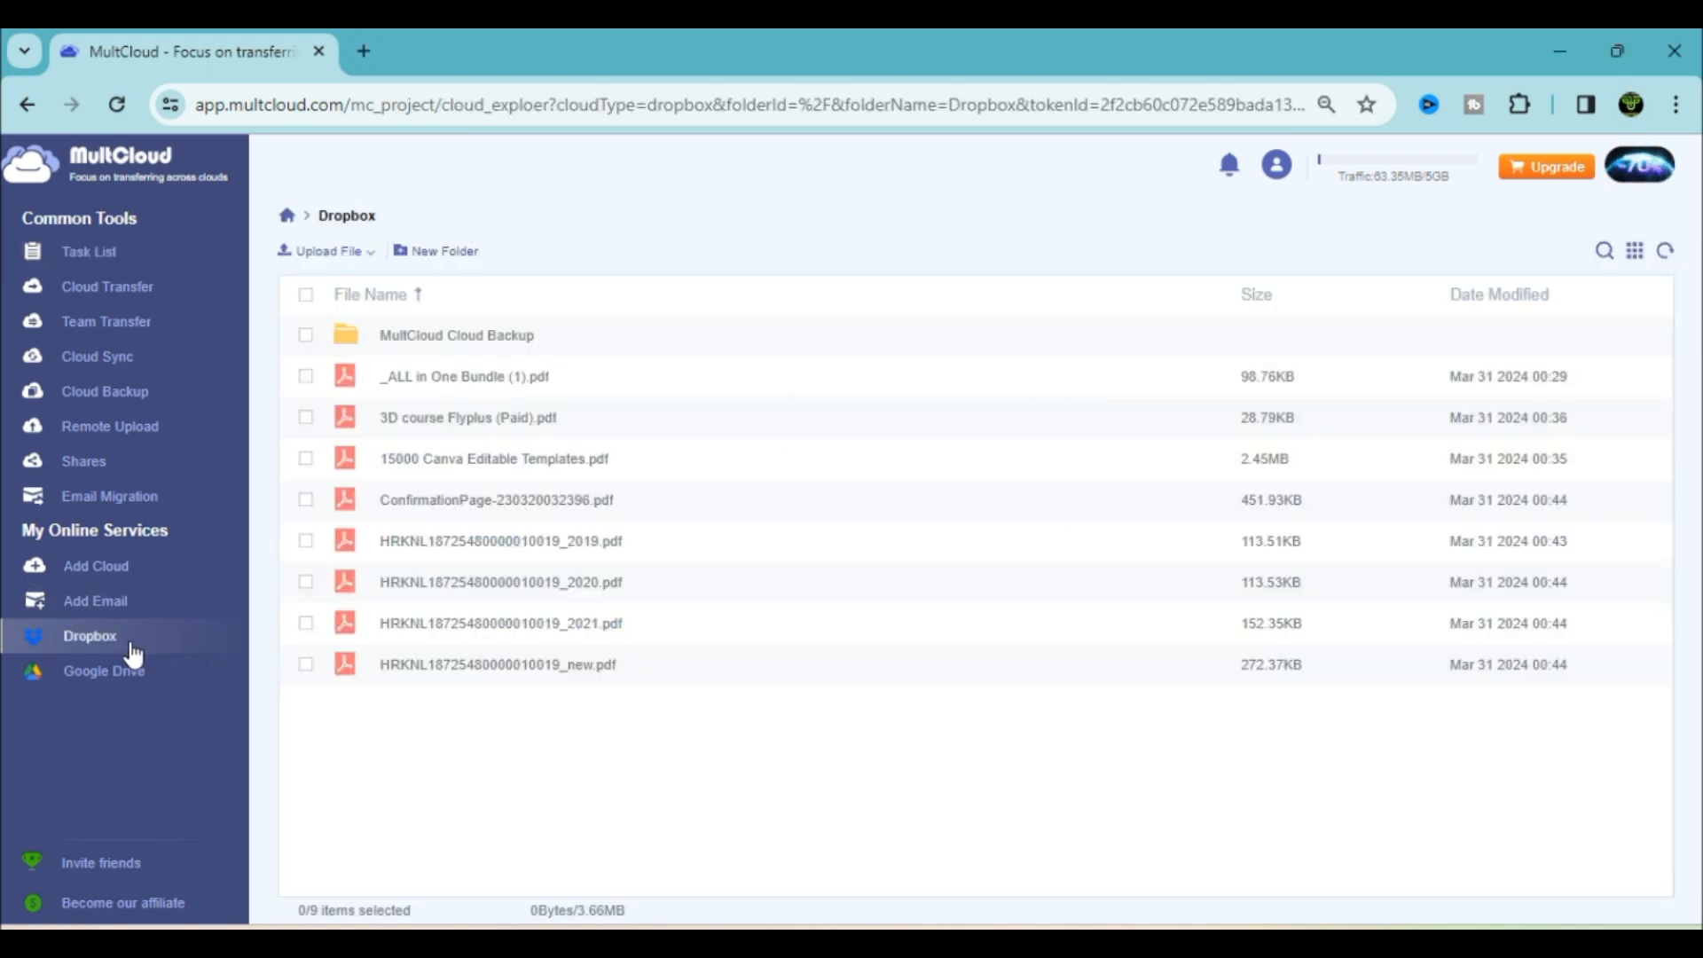
{"action": "left_click", "coordinate": [453, 341]}
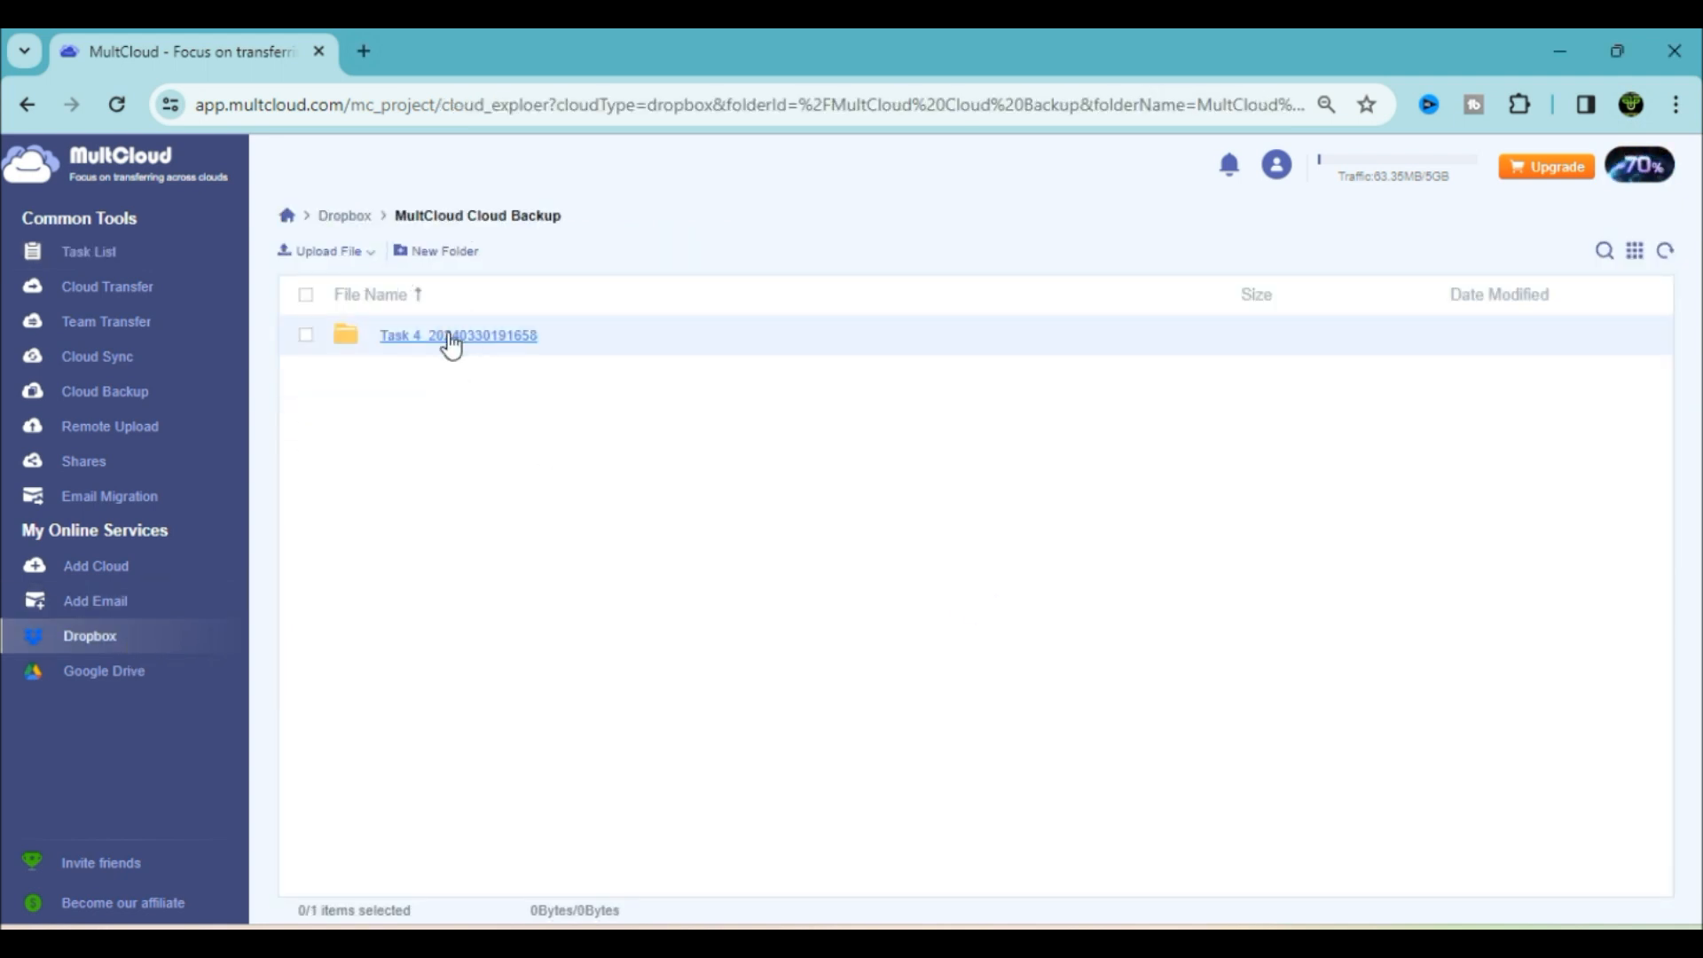
{"action": "left_click", "coordinate": [448, 341]}
{"action": "left_click", "coordinate": [459, 338]}
{"action": "scroll", "coordinate": [619, 652], "scroll_direction": "down", "scroll_amount": 20}
{"action": "scroll", "coordinate": [652, 779], "scroll_direction": "up", "scroll_amount": 20}
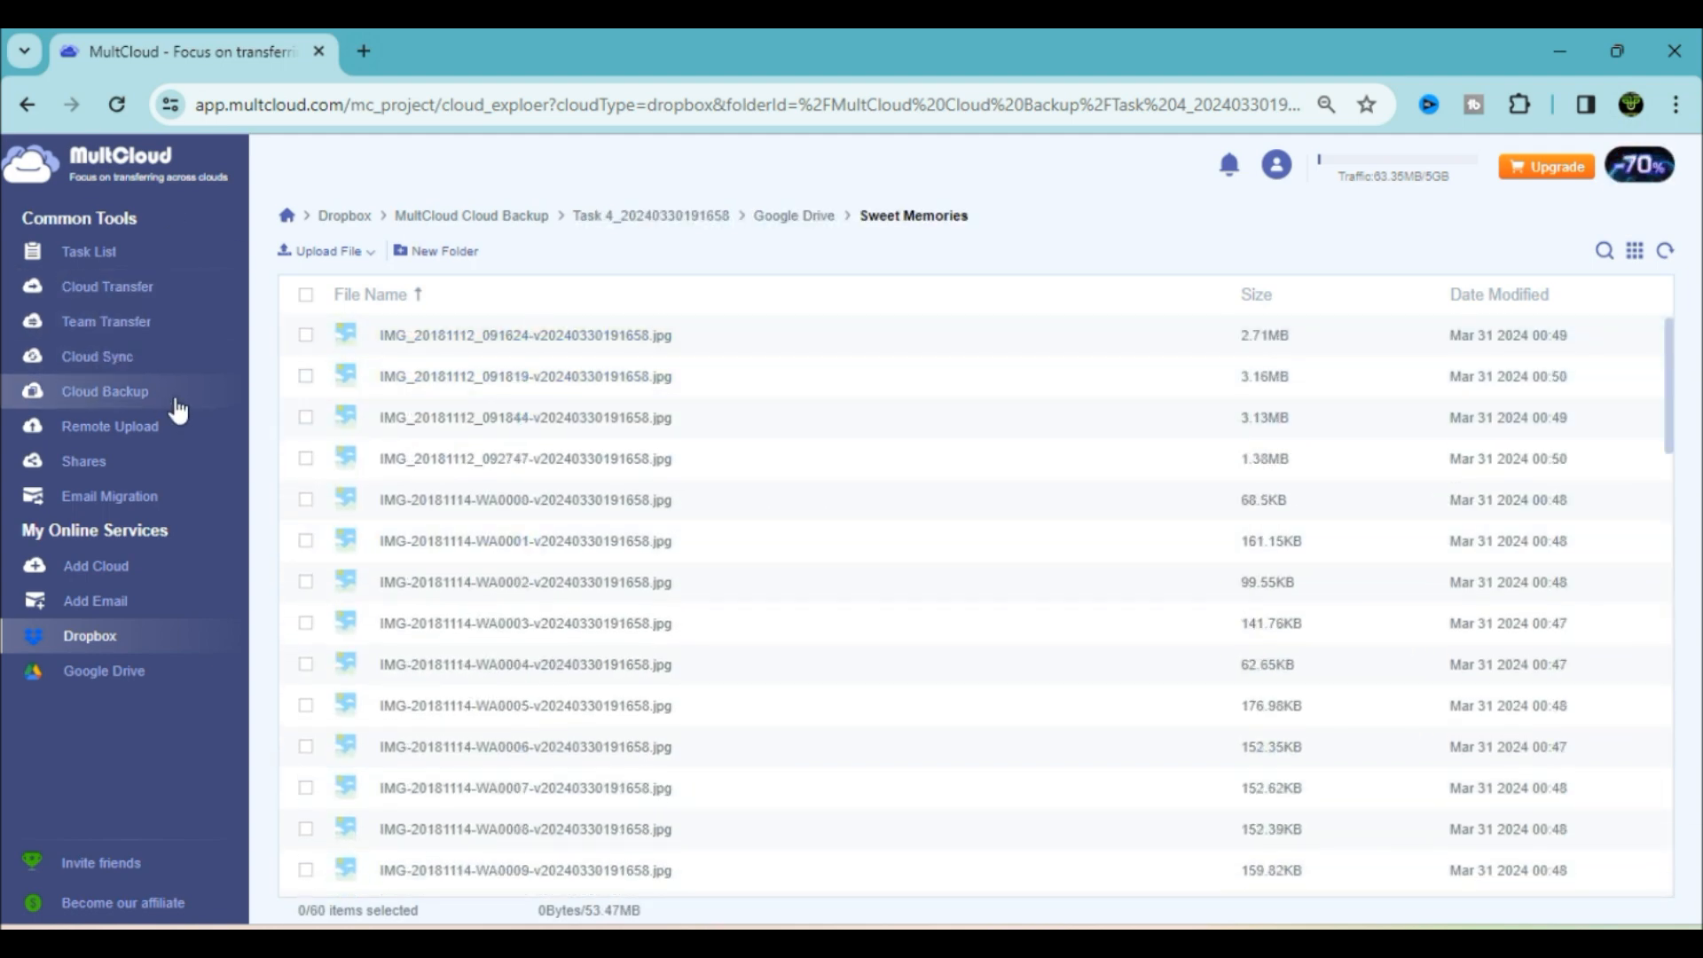
{"action": "scroll", "coordinate": [1562, 727], "scroll_direction": "down", "scroll_amount": 8}
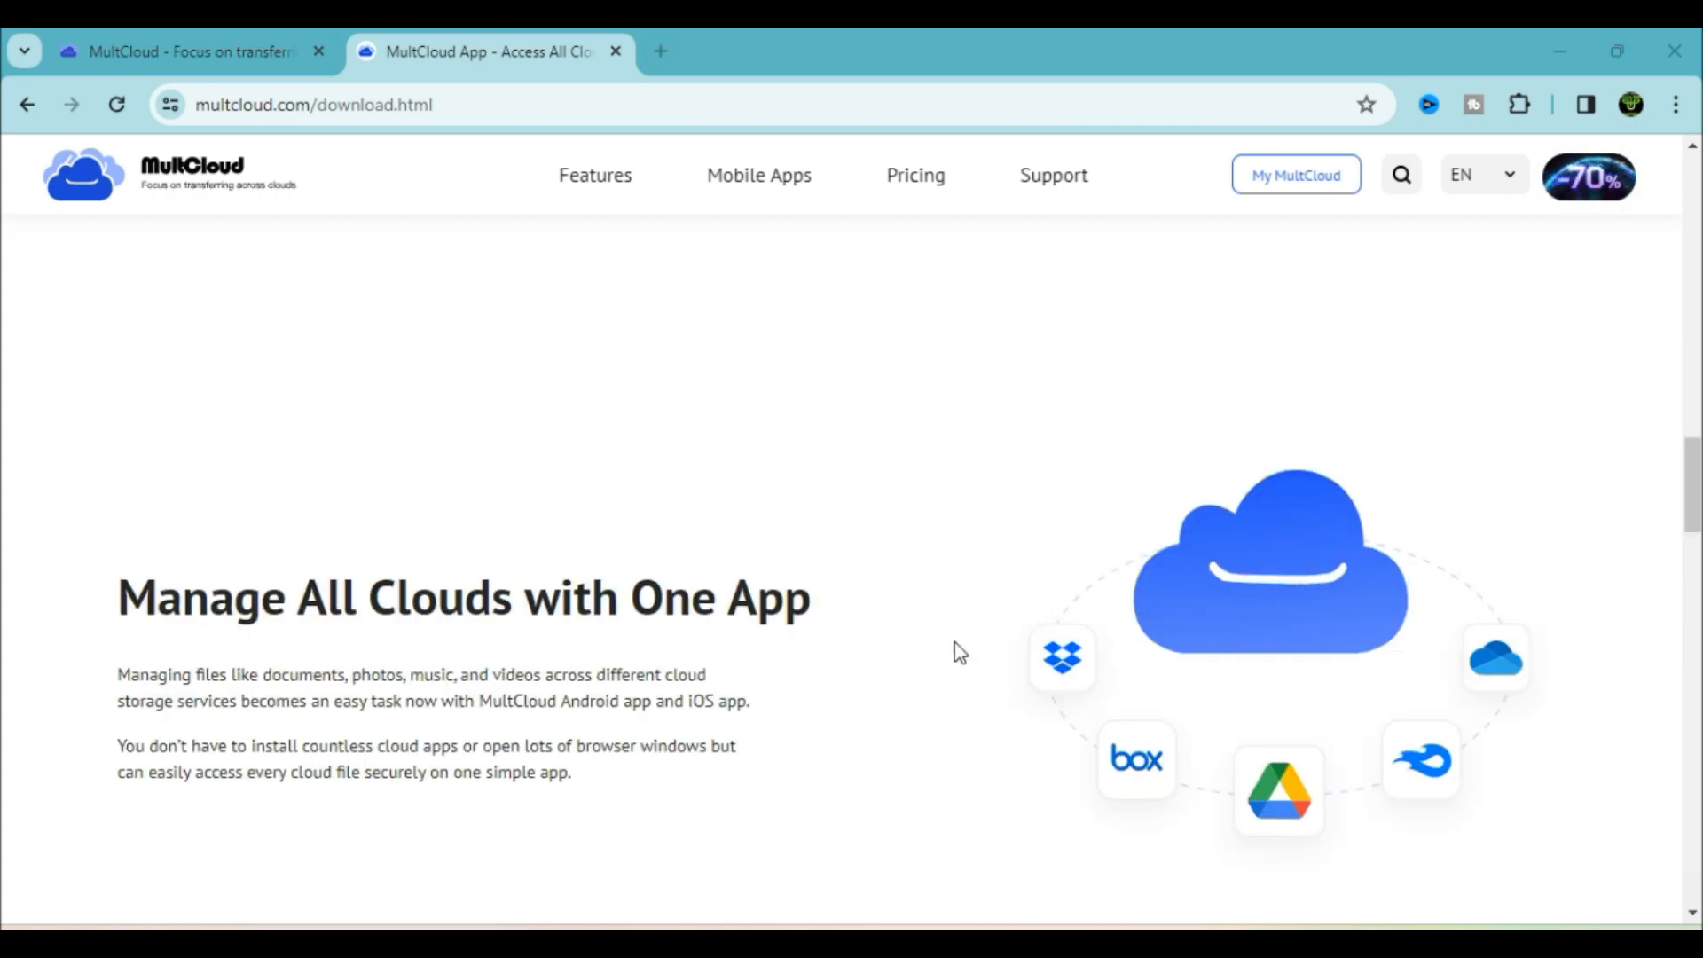
{"action": "scroll", "coordinate": [958, 651], "scroll_direction": "down", "scroll_amount": 20}
{"action": "left_click", "coordinate": [941, 506]}
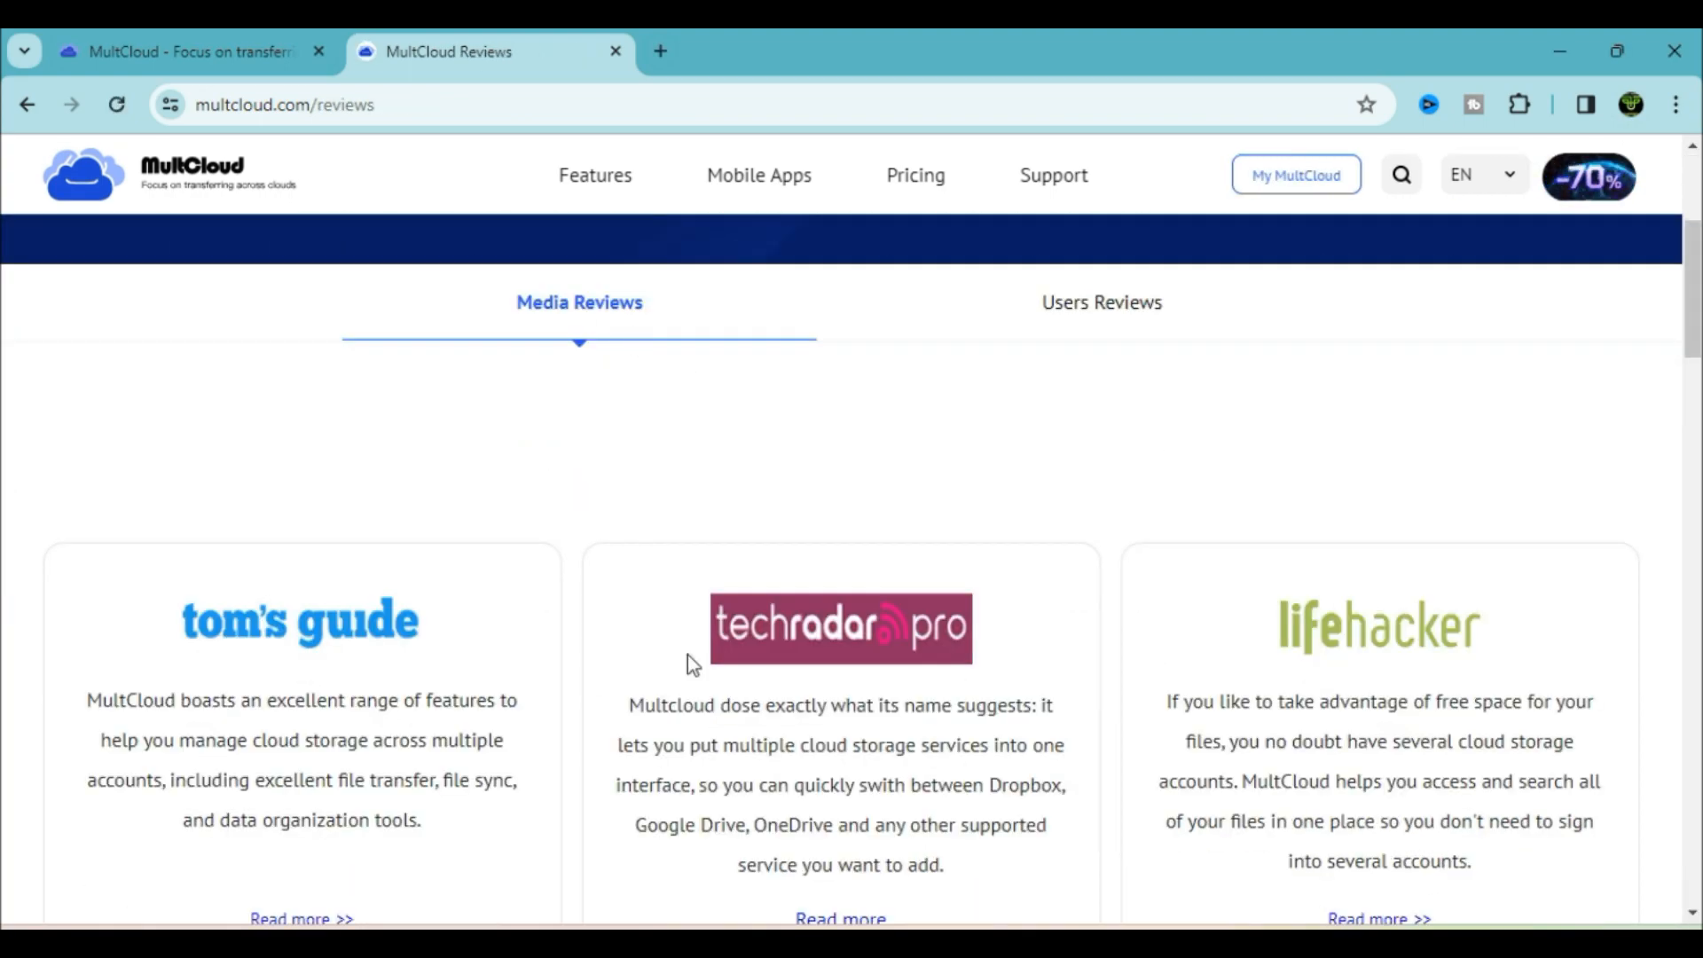
Scroll through the Media Reviews, then read the Users Reviews
{"action": "scroll", "coordinate": [938, 658], "scroll_direction": "down", "scroll_amount": 5}
{"action": "scroll", "coordinate": [937, 659], "scroll_direction": "down", "scroll_amount": 9}
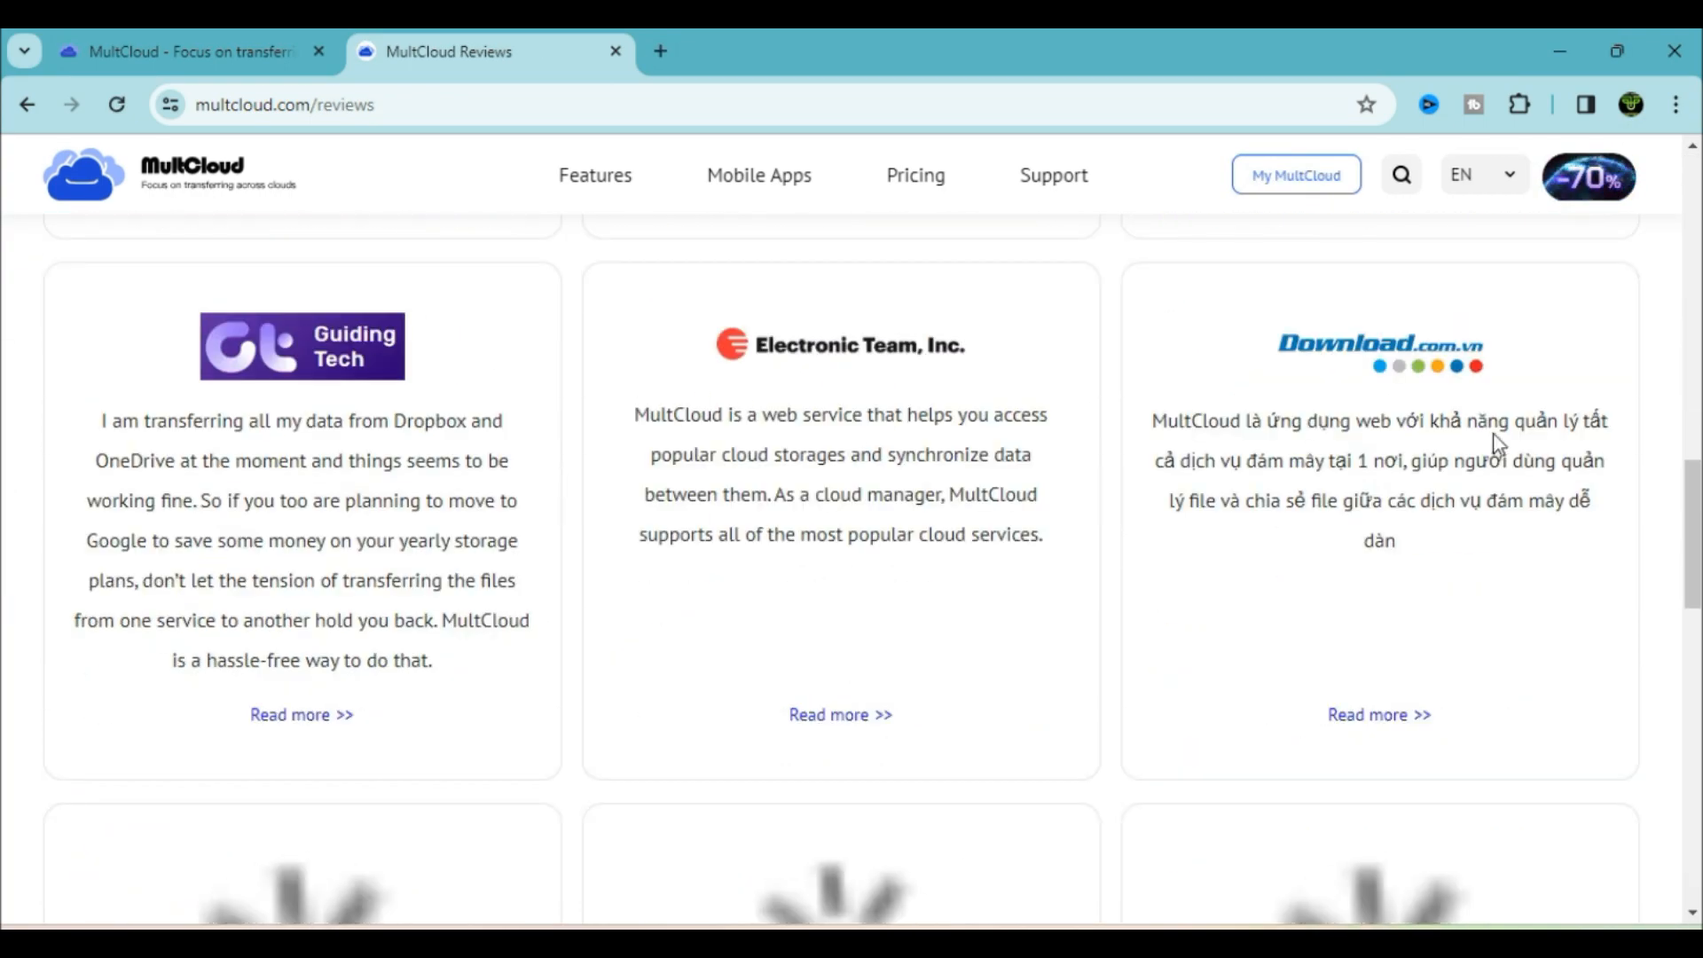
{"action": "scroll", "coordinate": [619, 458], "scroll_direction": "down", "scroll_amount": 10}
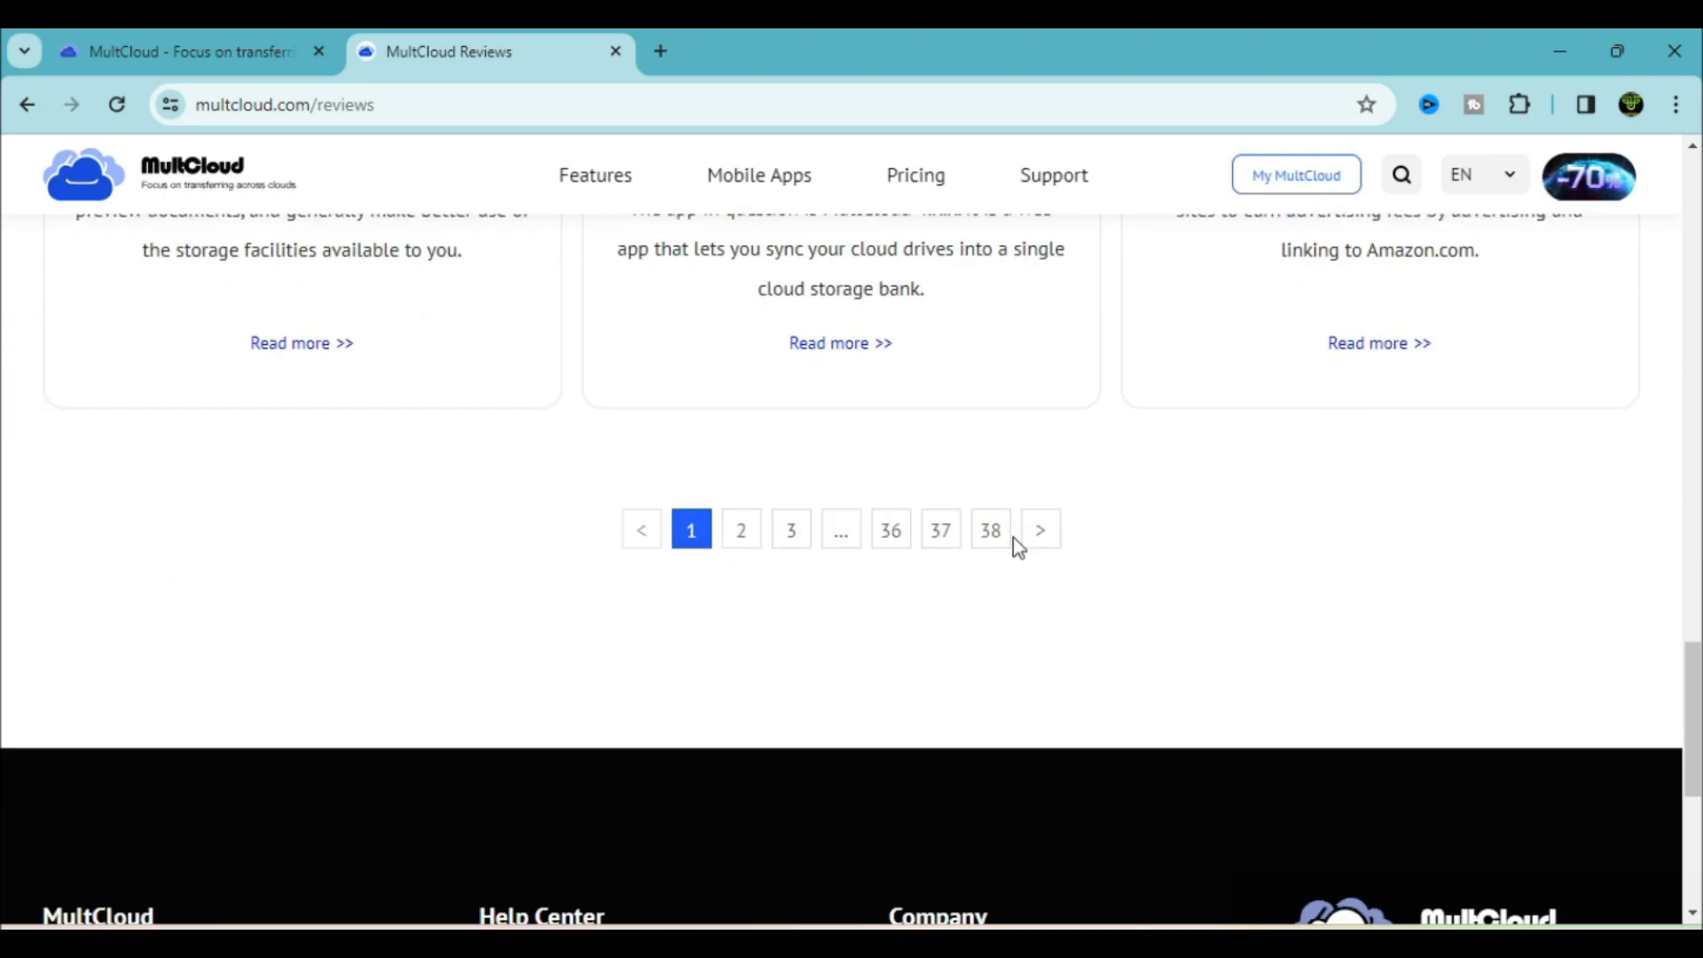
{"action": "scroll", "coordinate": [1169, 519], "scroll_direction": "up", "scroll_amount": 20}
{"action": "left_click", "coordinate": [1094, 551]}
{"action": "scroll", "coordinate": [1008, 586], "scroll_direction": "down", "scroll_amount": 8}
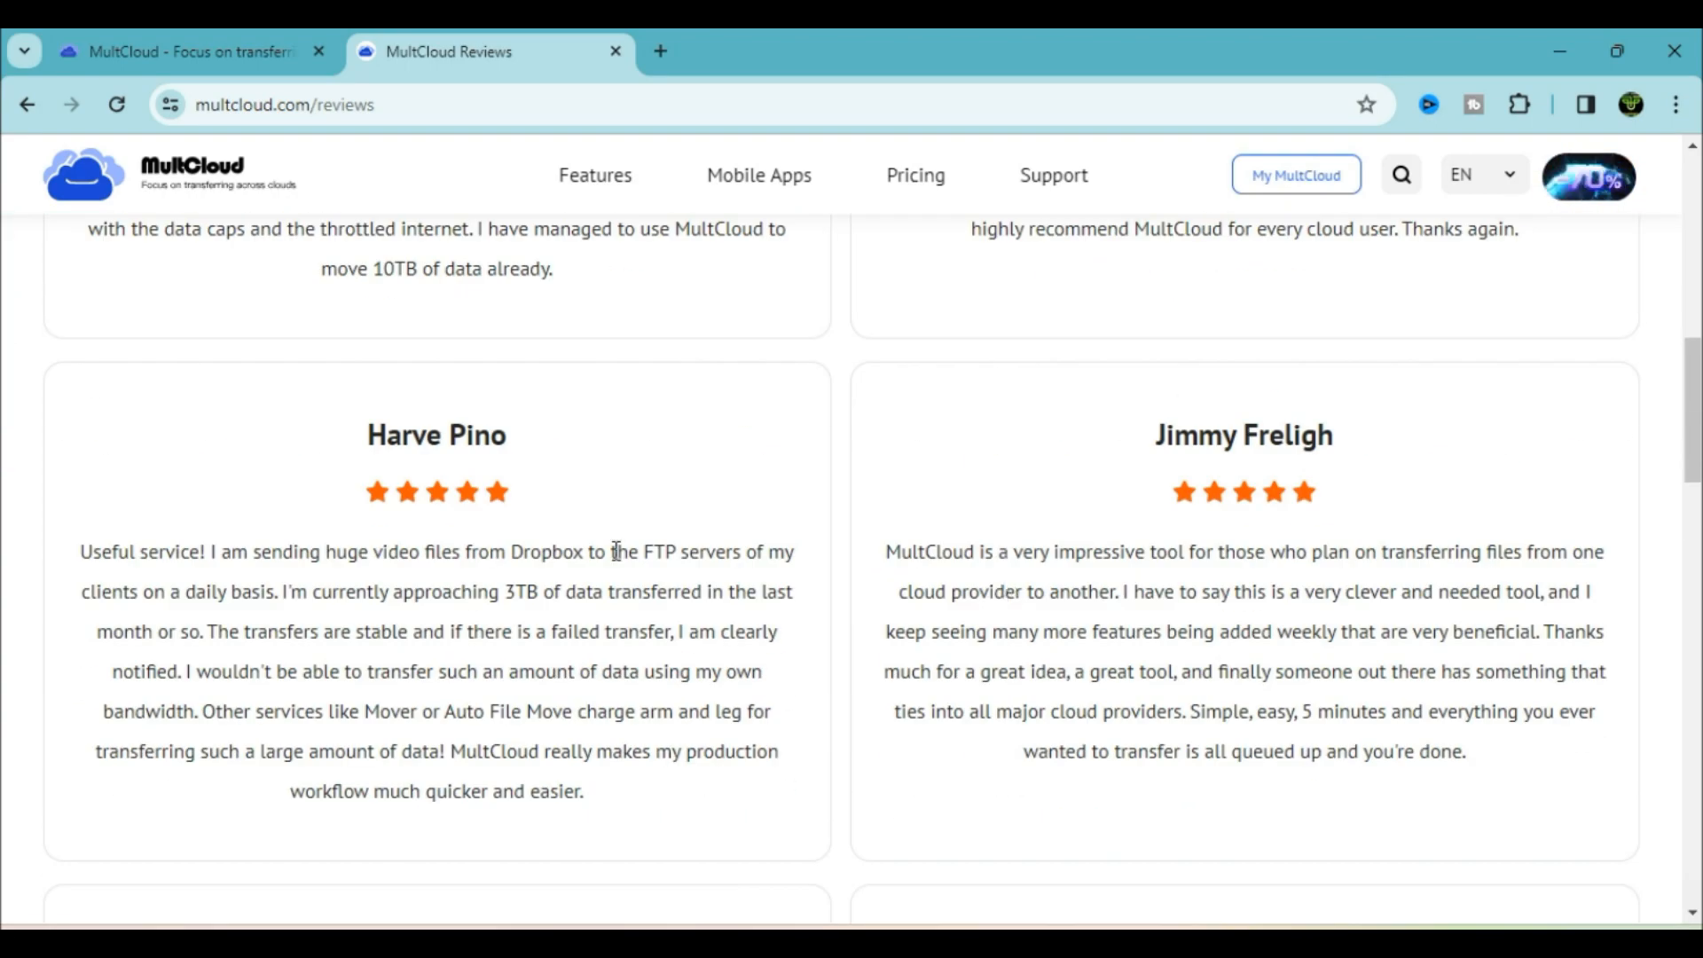
{"action": "scroll", "coordinate": [639, 616], "scroll_direction": "down", "scroll_amount": 16}
{"action": "scroll", "coordinate": [977, 678], "scroll_direction": "up", "scroll_amount": 17}
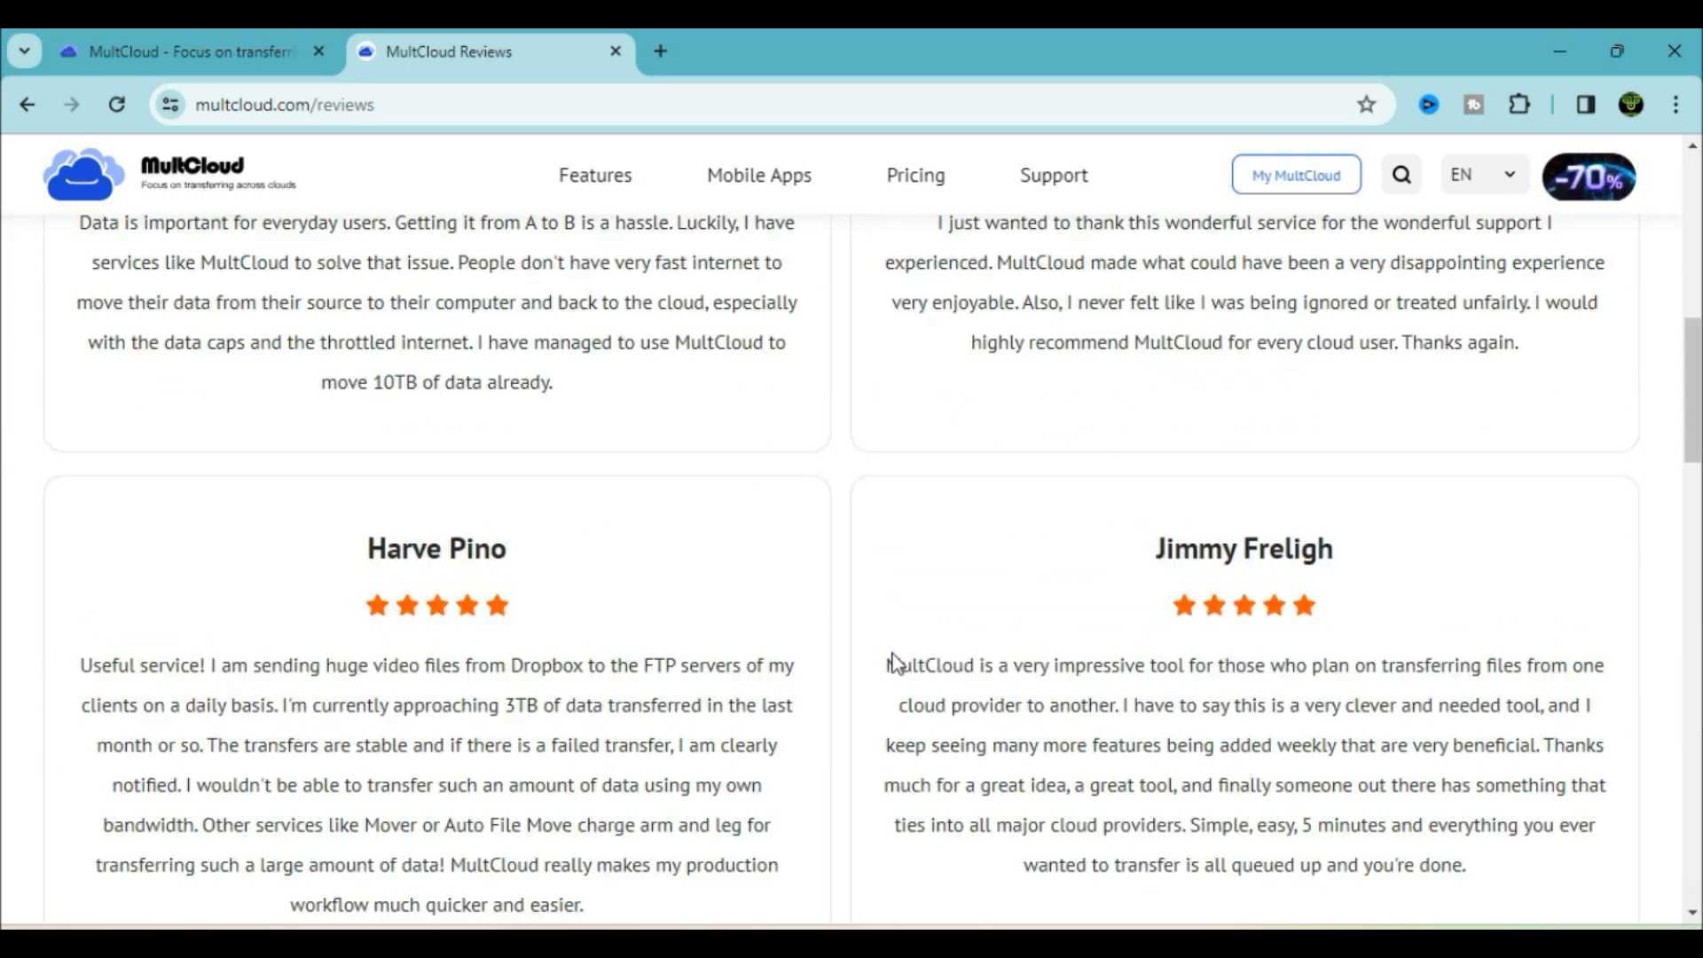
{"action": "scroll", "coordinate": [894, 662], "scroll_direction": "up", "scroll_amount": 10}
Return to the MultCloud home page and read its 'Focus on Transferring across Clouds' tagline
{"action": "left_click", "coordinate": [259, 169]}
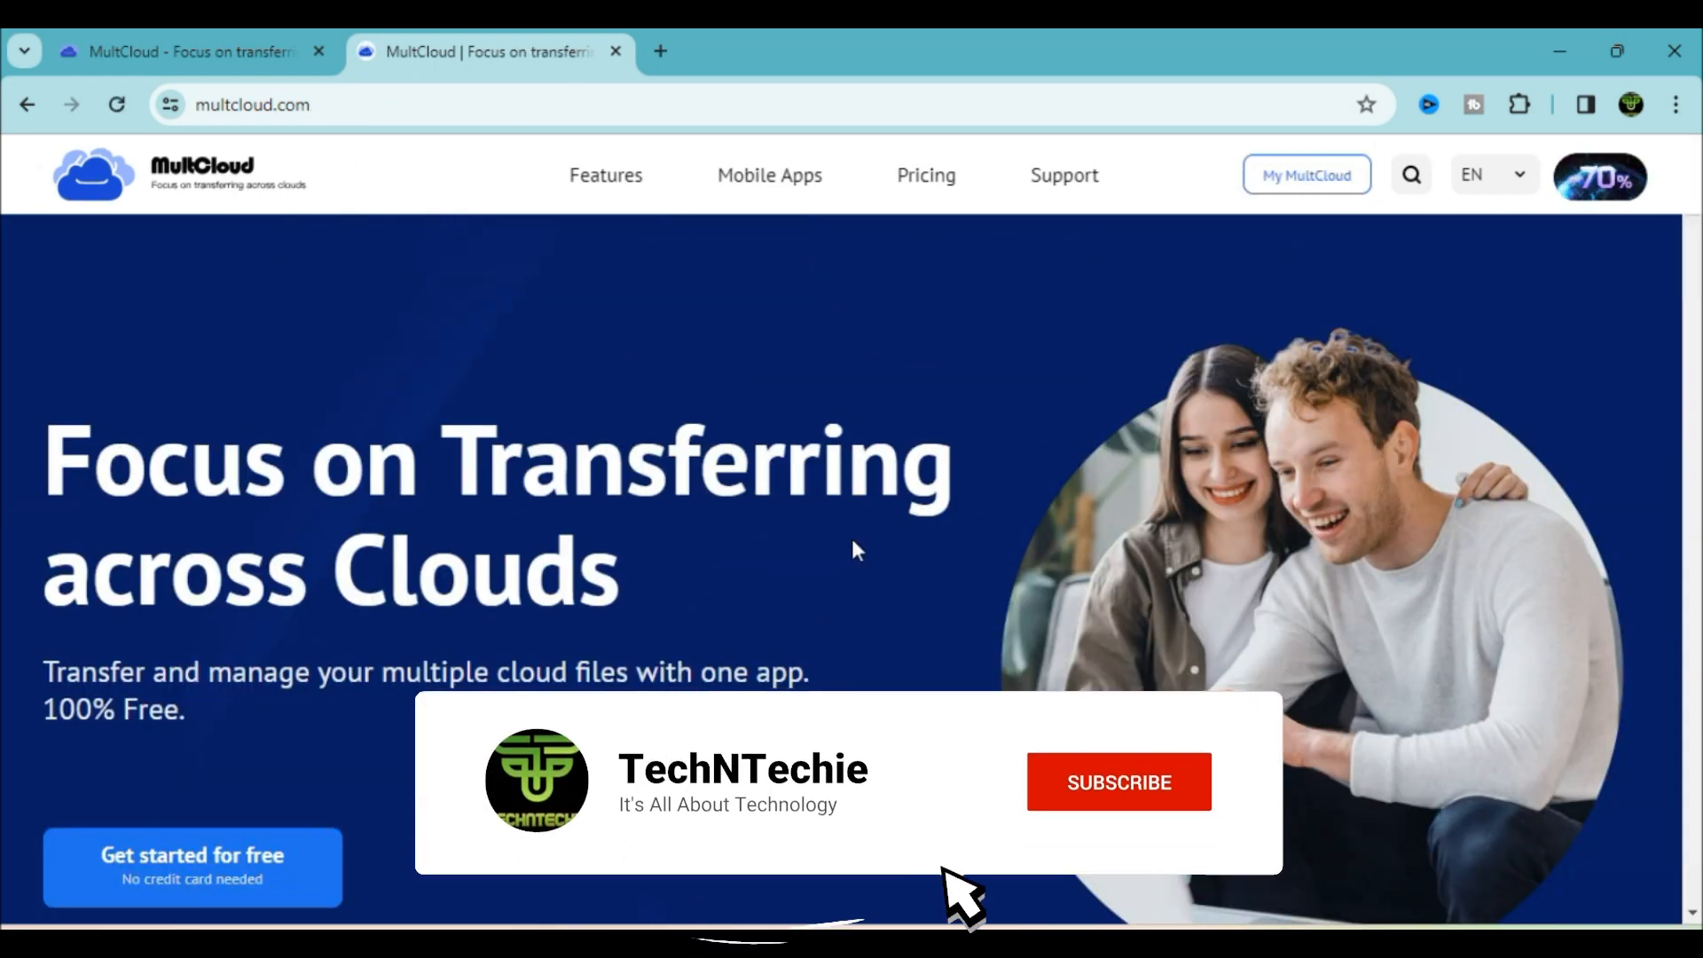
{"action": "scroll", "coordinate": [744, 634], "scroll_direction": "down", "scroll_amount": 1}
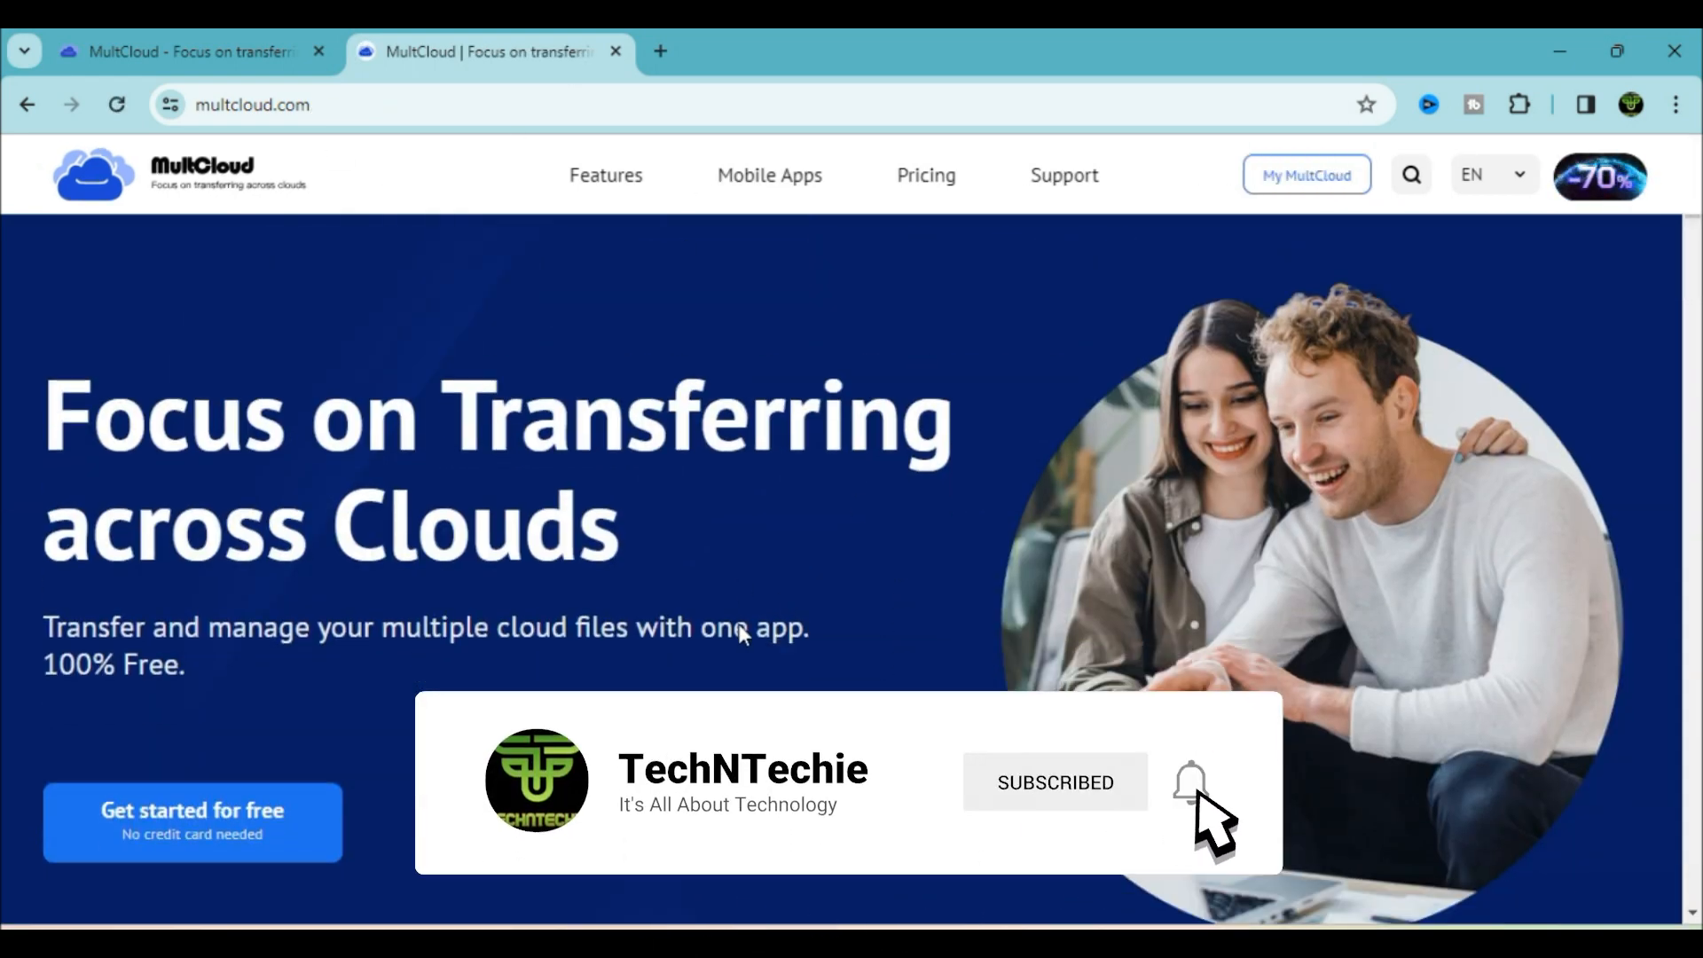
{"action": "left_click_drag", "start_coordinate": [45, 546], "coordinate": [462, 640]}
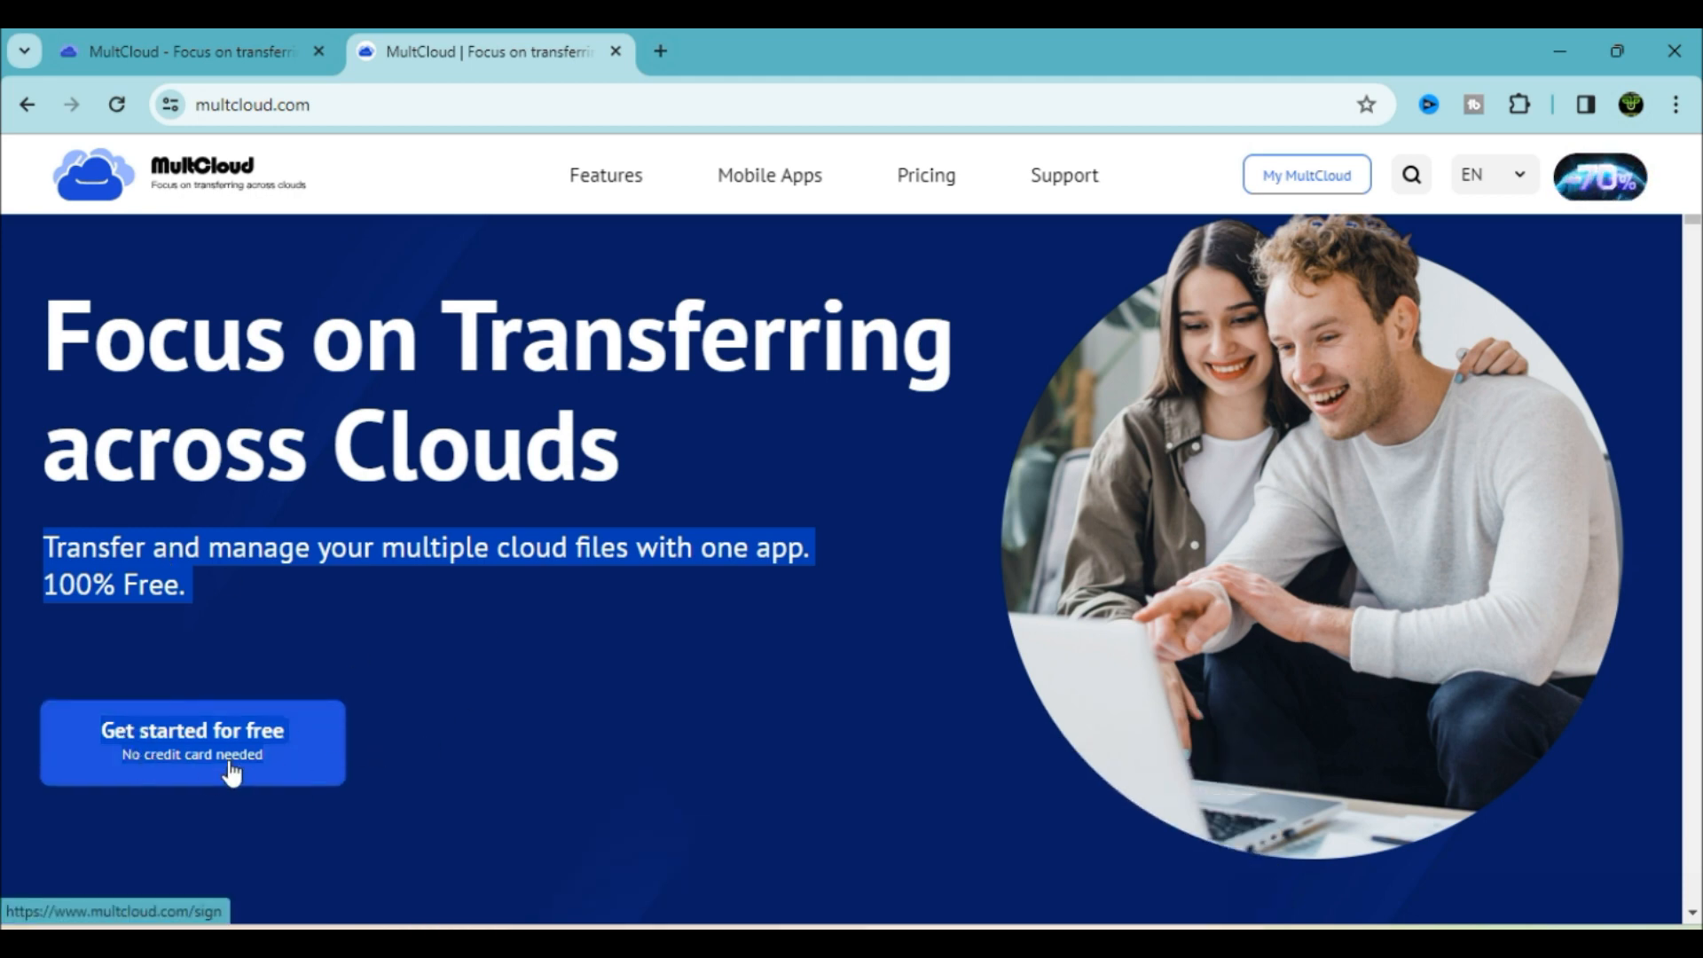
{"action": "scroll", "coordinate": [520, 701], "scroll_direction": "down", "scroll_amount": 5}
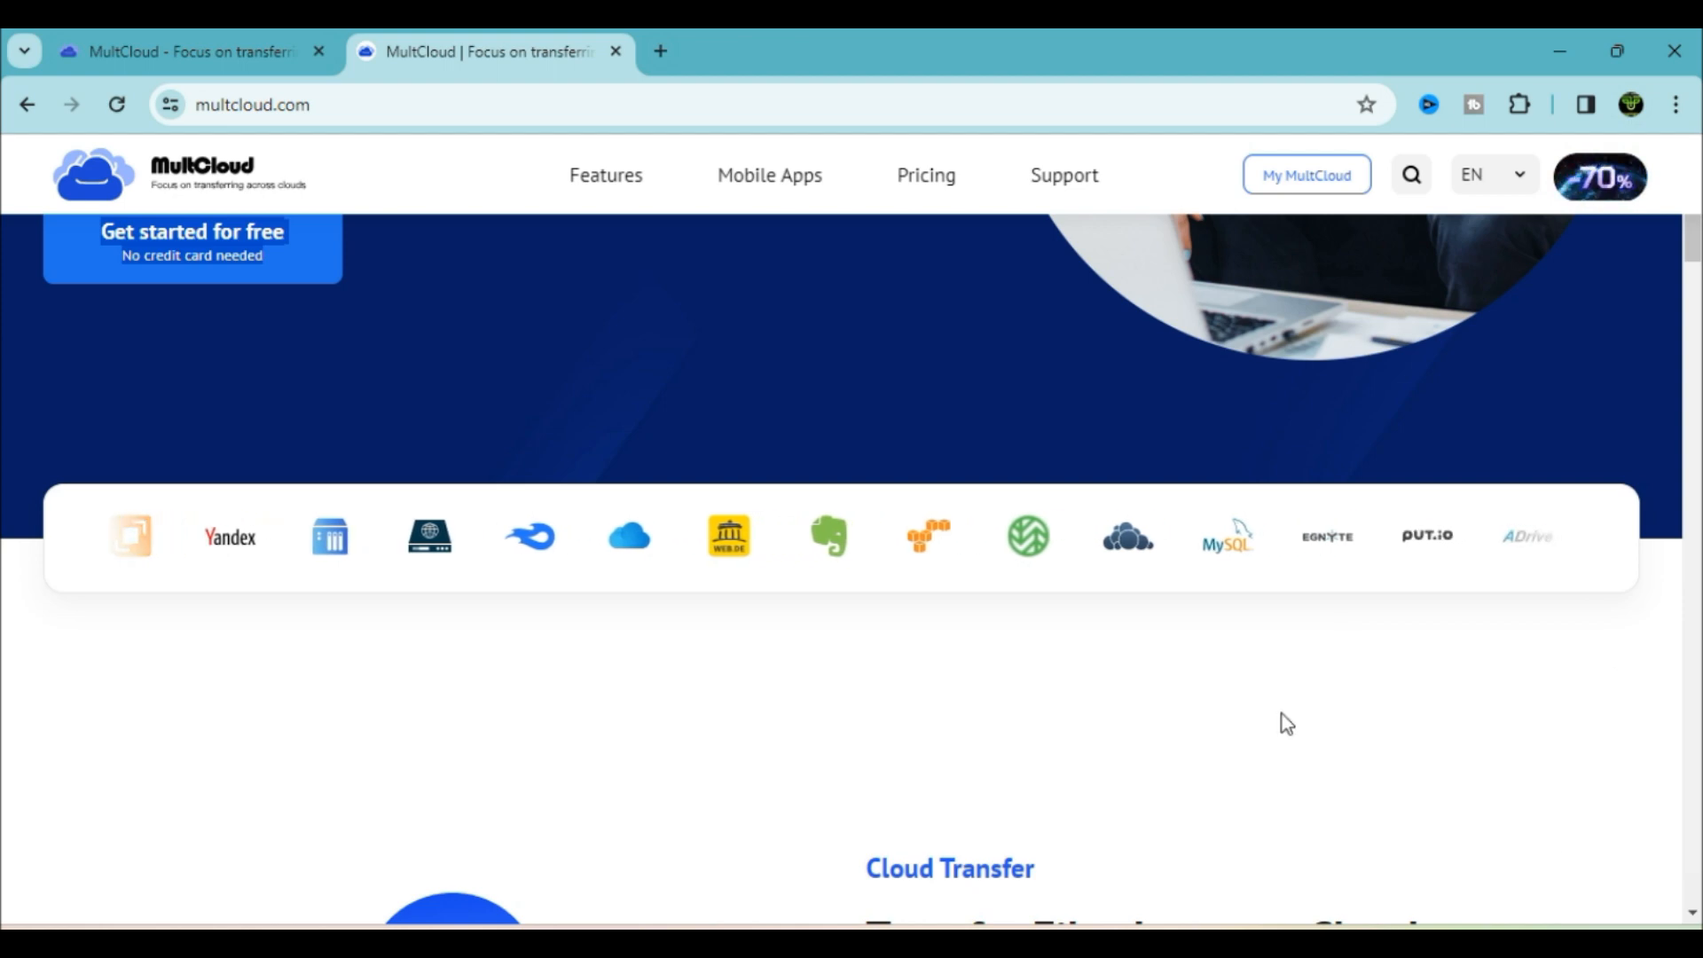
{"action": "scroll", "coordinate": [1073, 548], "scroll_direction": "up", "scroll_amount": 1}
{"action": "scroll", "coordinate": [1075, 554], "scroll_direction": "up", "scroll_amount": 3}
{"action": "scroll", "coordinate": [1075, 554], "scroll_direction": "down", "scroll_amount": 1}
{"action": "scroll", "coordinate": [1076, 561], "scroll_direction": "up", "scroll_amount": 4}
{"action": "scroll", "coordinate": [1076, 560], "scroll_direction": "down", "scroll_amount": 1}
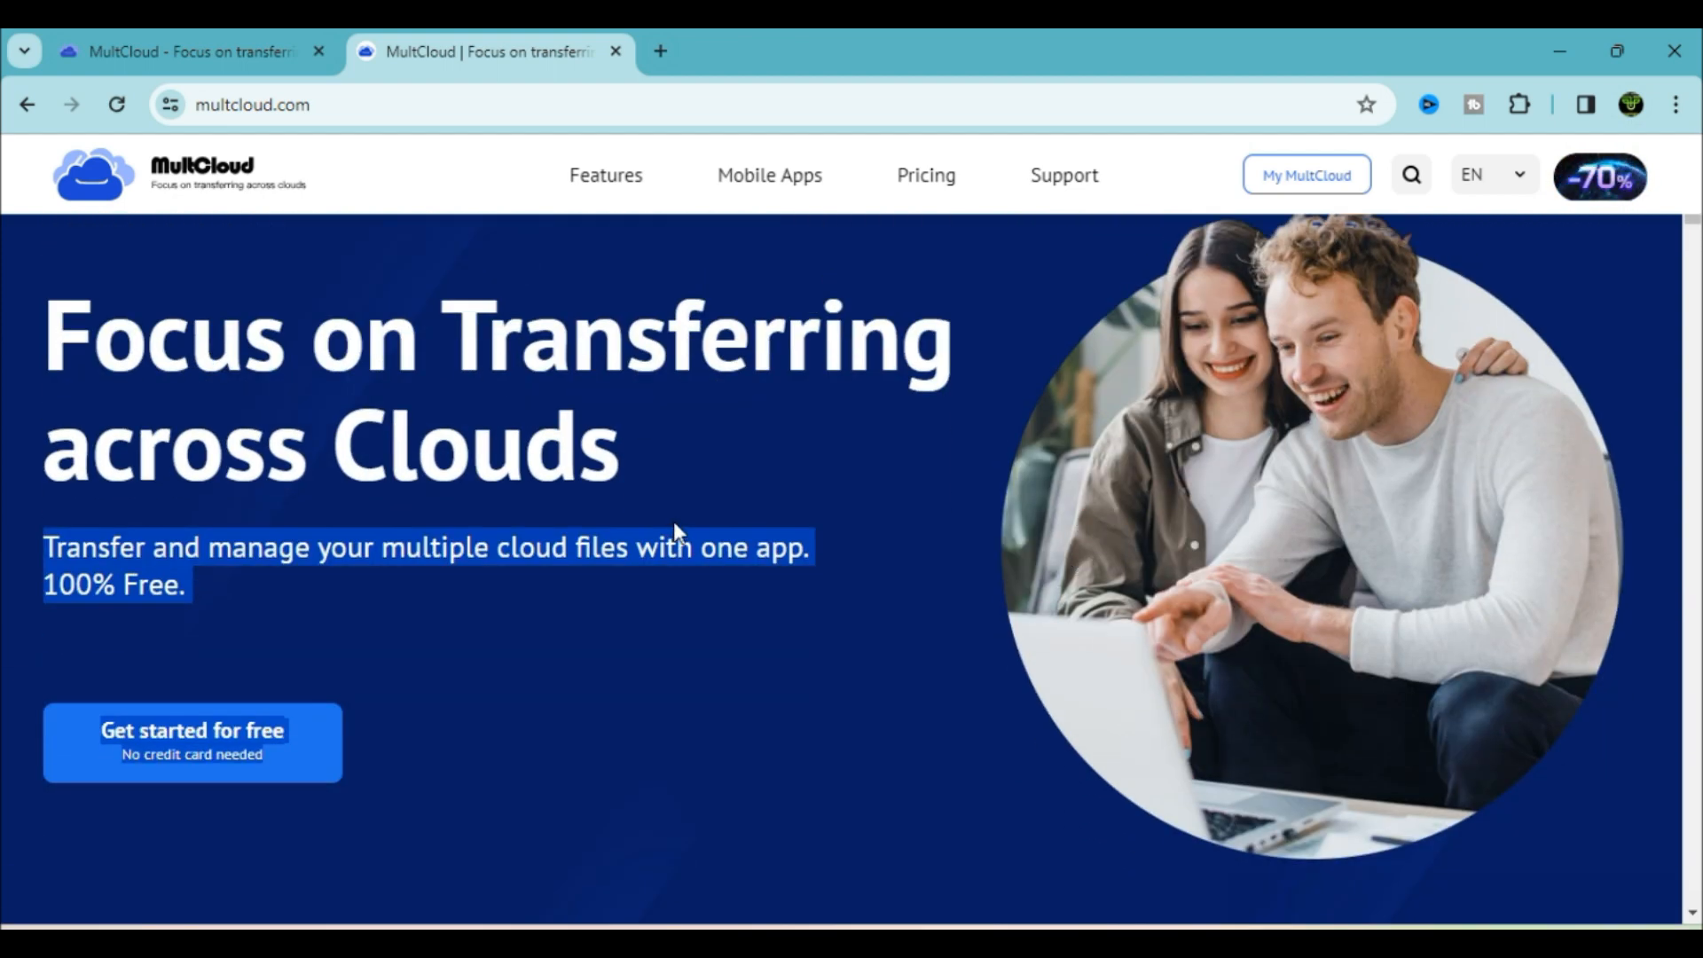